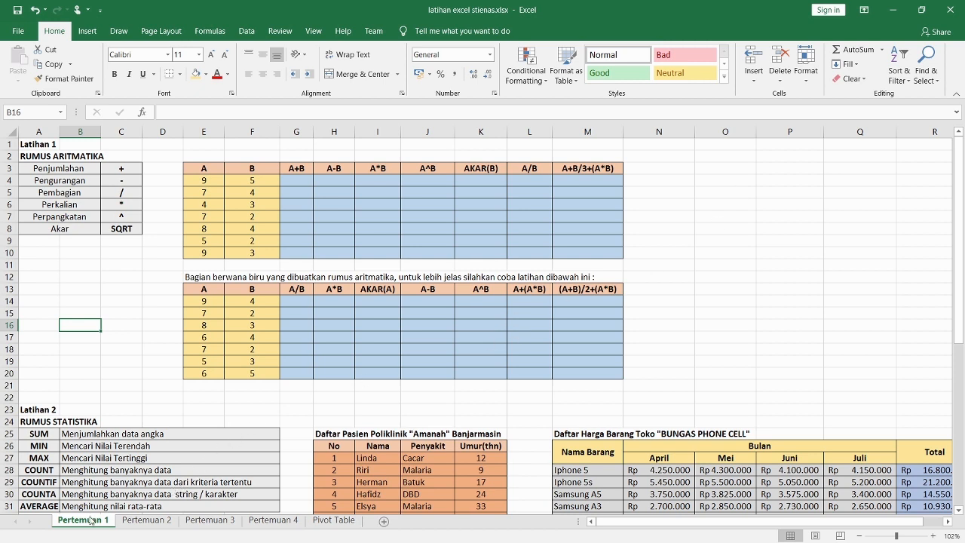
# Step: Look through the Pertemuan 2, Pertemuan 3, Pertemuan 4 and Pivot Table worksheets, finishing on Pertemuan 1
pyautogui.click(141, 522)
pyautogui.scroll(6, 156, 428)
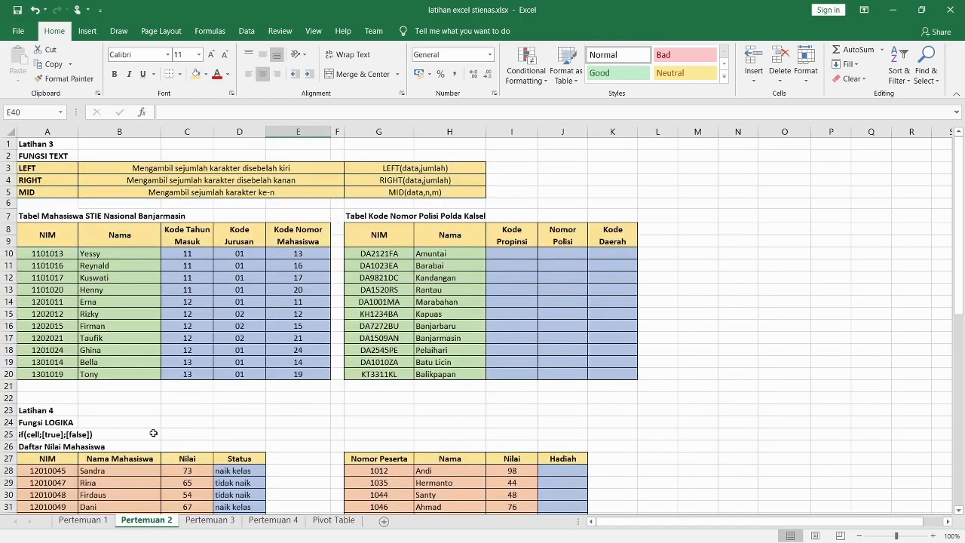
pyautogui.click(215, 525)
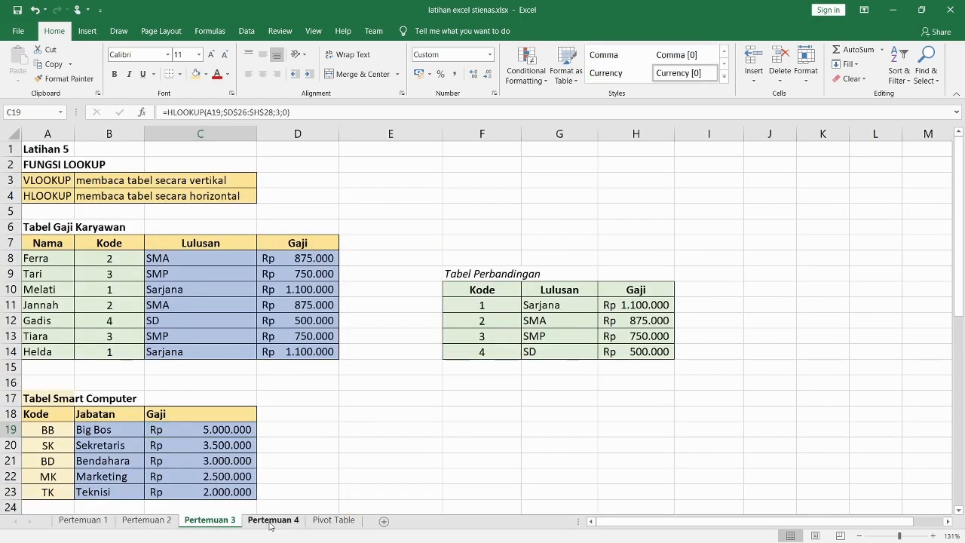
pyautogui.click(271, 523)
pyautogui.click(337, 520)
pyautogui.scroll(2, 366, 416)
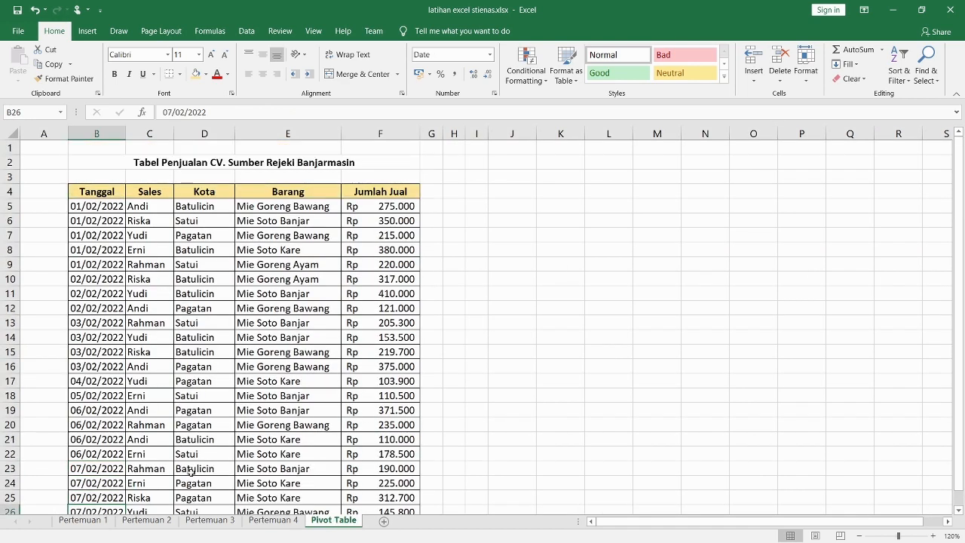
pyautogui.click(90, 520)
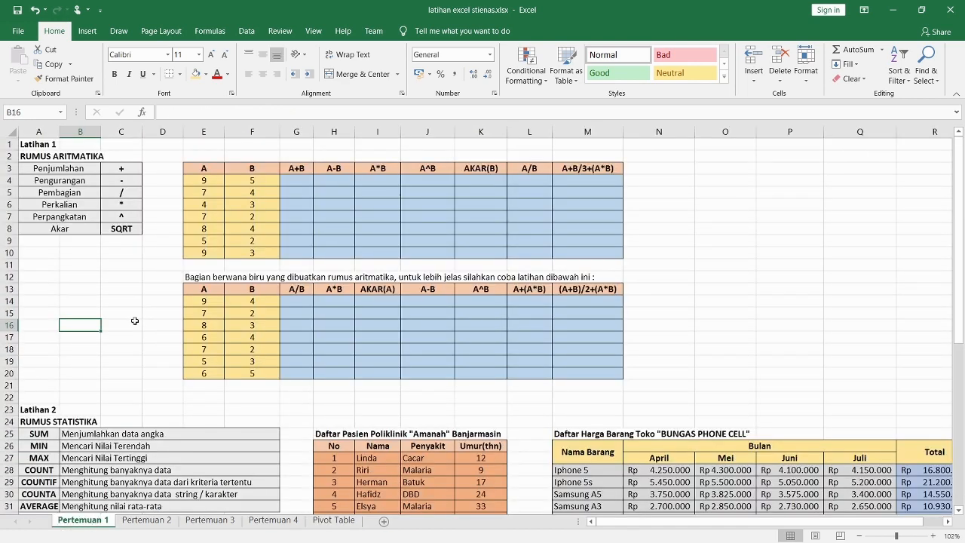
pyautogui.click(135, 323)
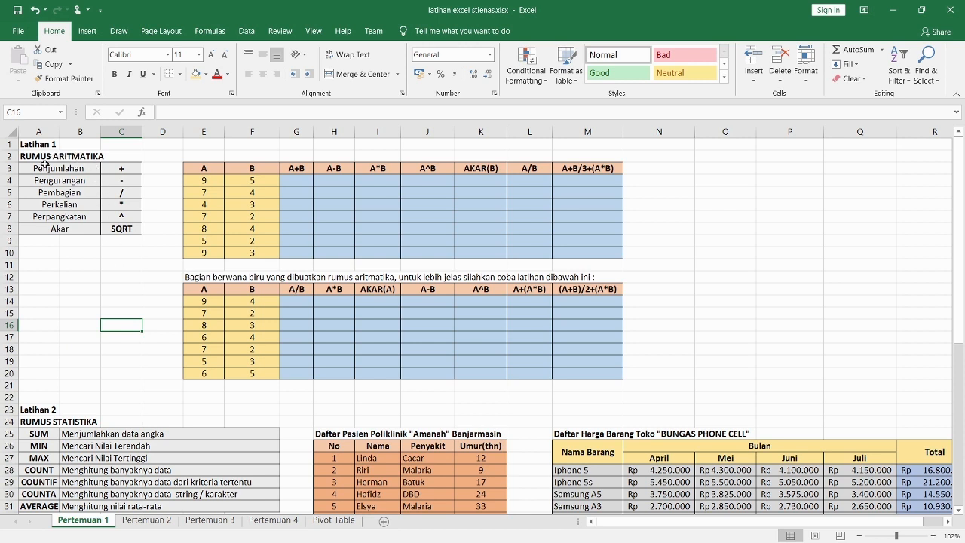
pyautogui.click(73, 273)
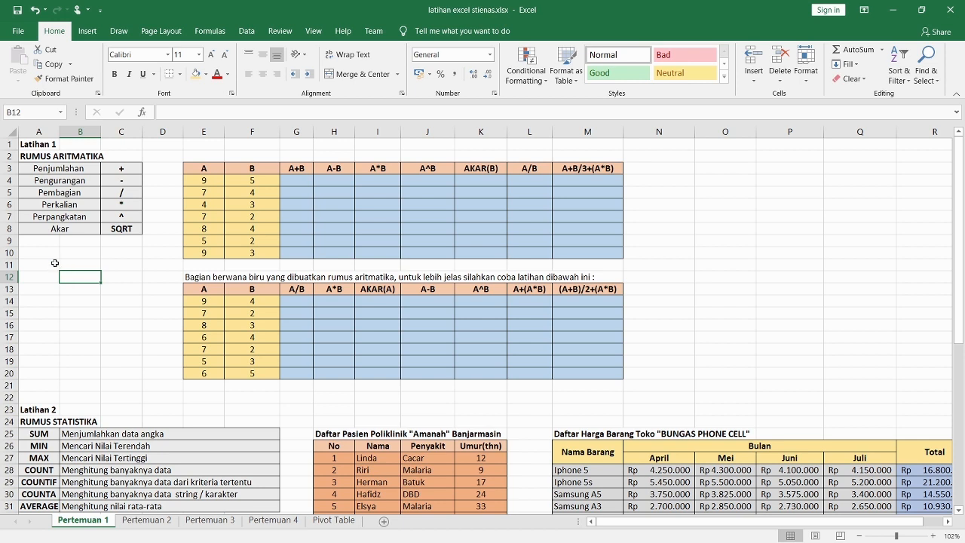
pyautogui.click(46, 263)
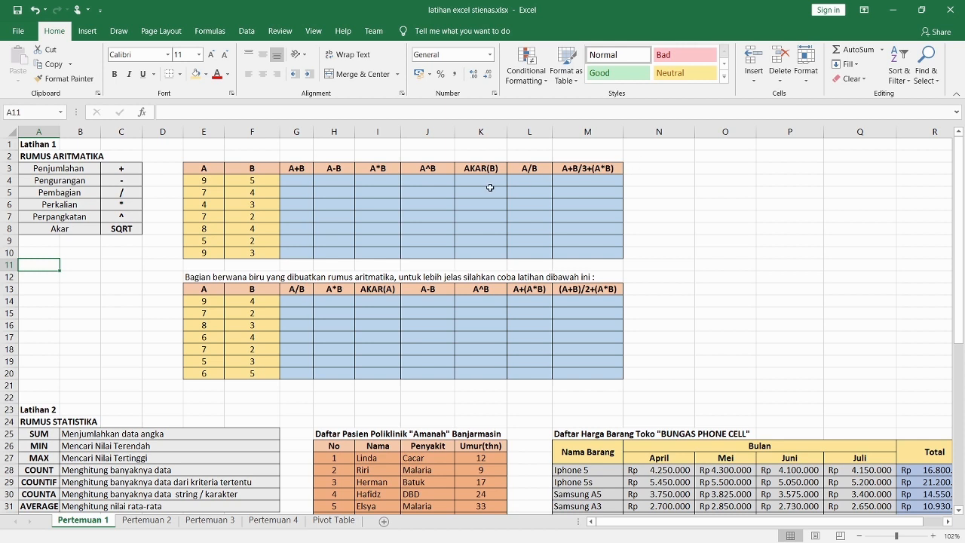
# Step: Check the cell addresses of the first A and B values in the upper Latihan 1 table
pyautogui.click(303, 183)
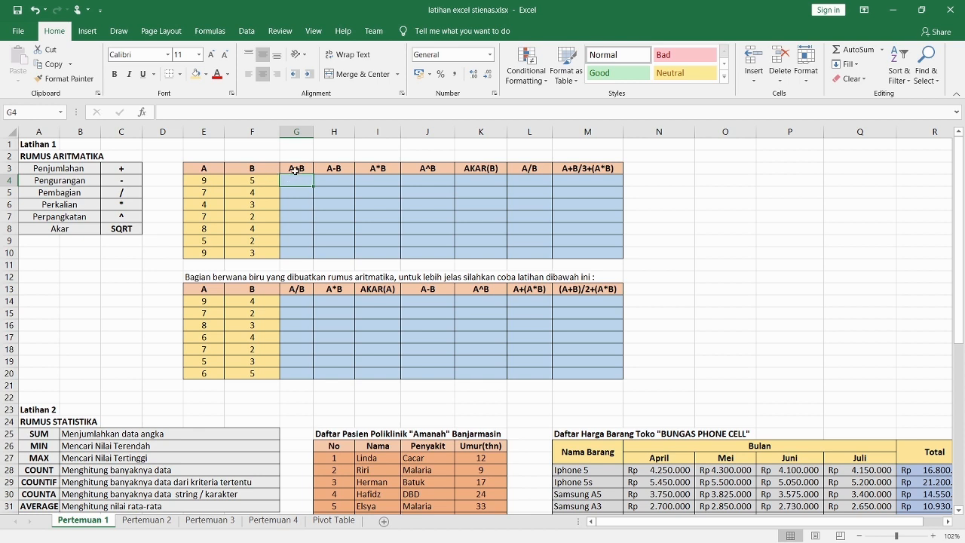
pyautogui.click(206, 182)
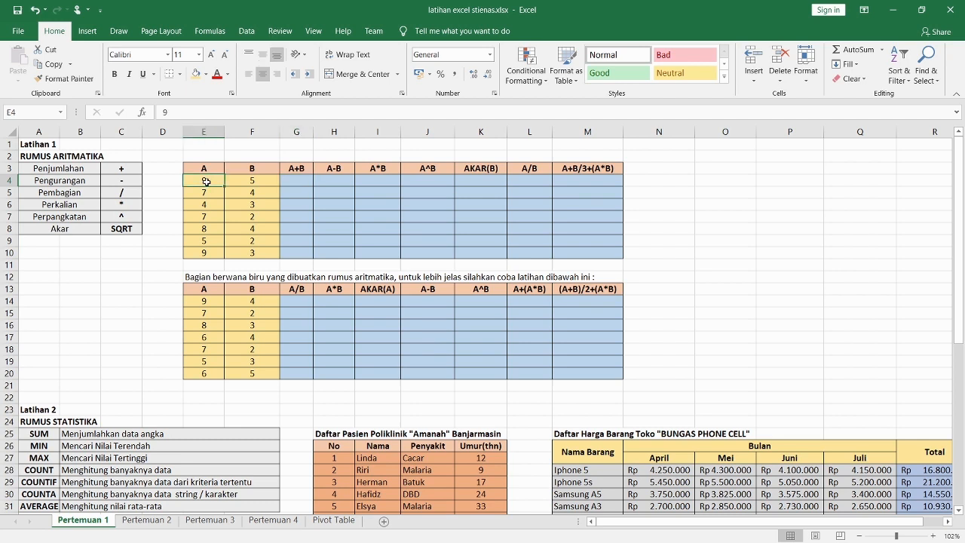
pyautogui.click(249, 181)
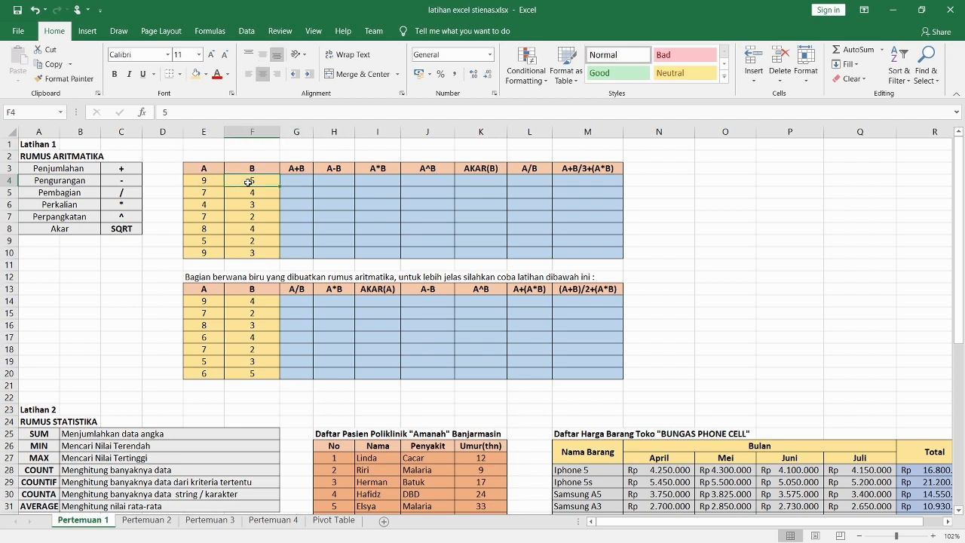
pyautogui.click(202, 182)
pyautogui.click(242, 186)
pyautogui.click(197, 186)
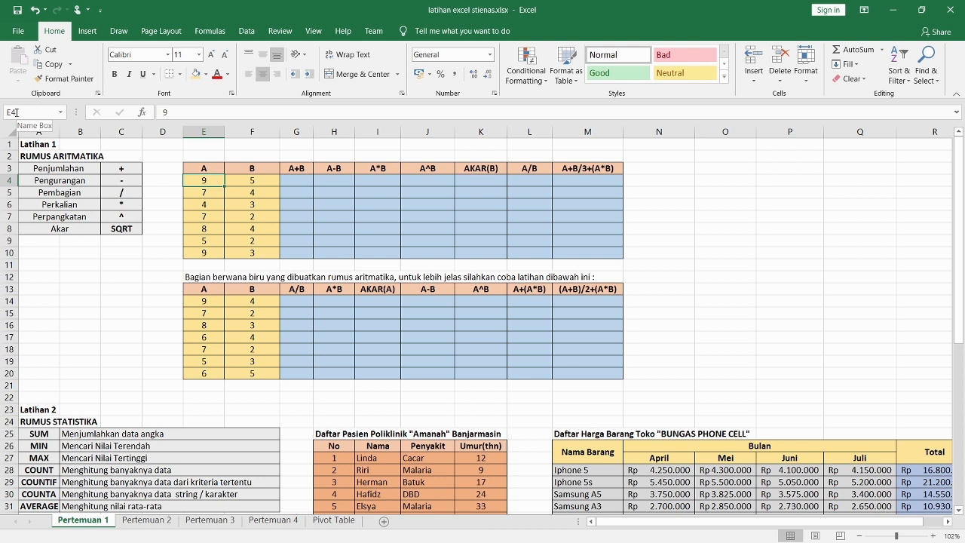
pyautogui.click(243, 185)
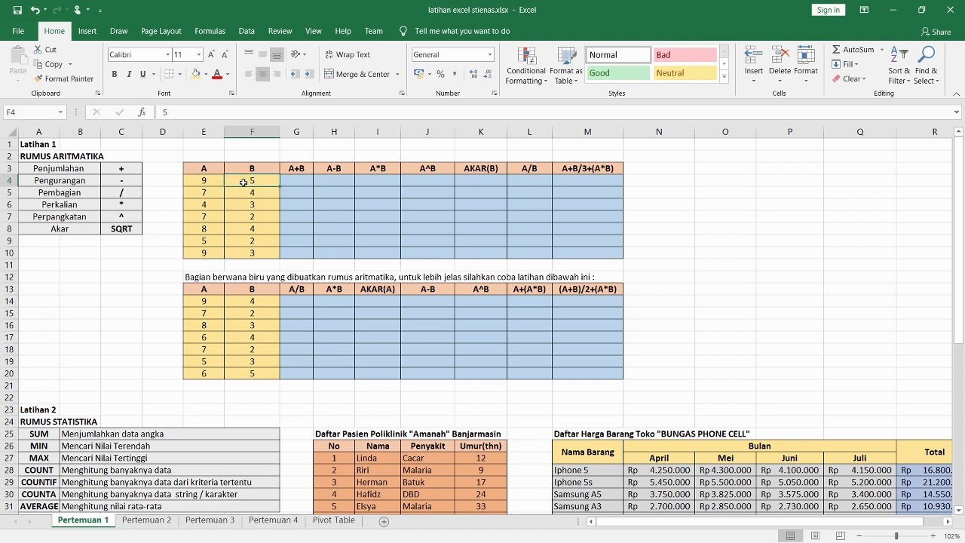
pyautogui.click(195, 187)
# Step: Enter the addition formula =E4+F4 in cell G4 of the A+B column
pyautogui.click(292, 182)
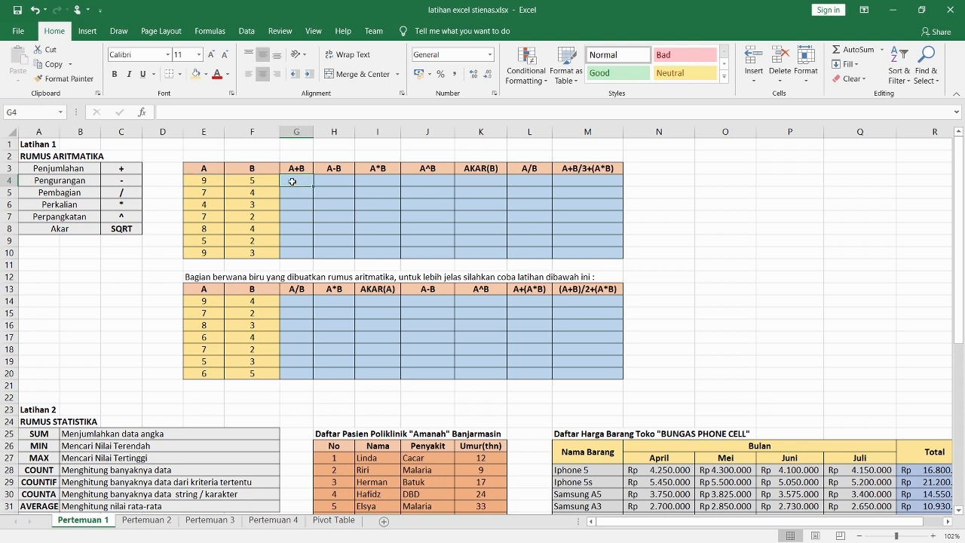
pyautogui.write('=')
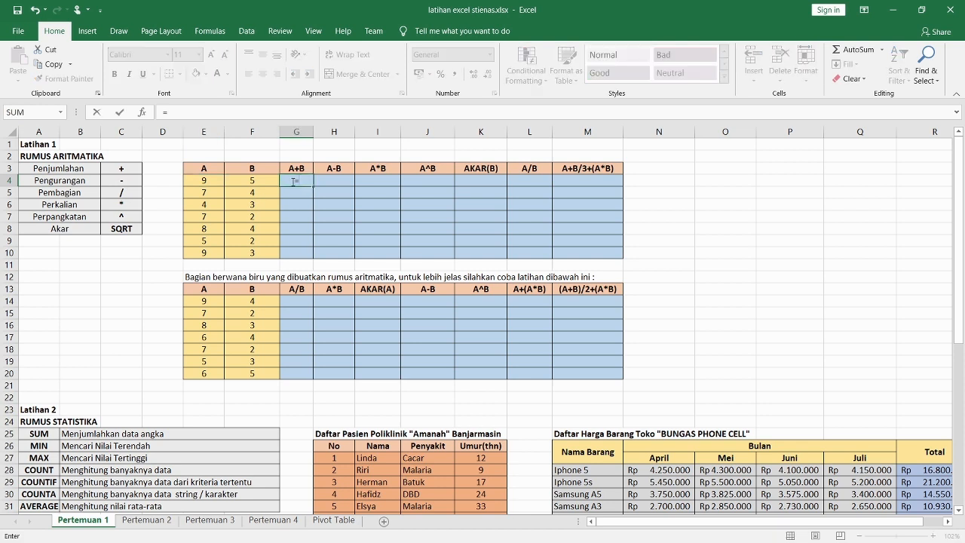
pyautogui.click(212, 181)
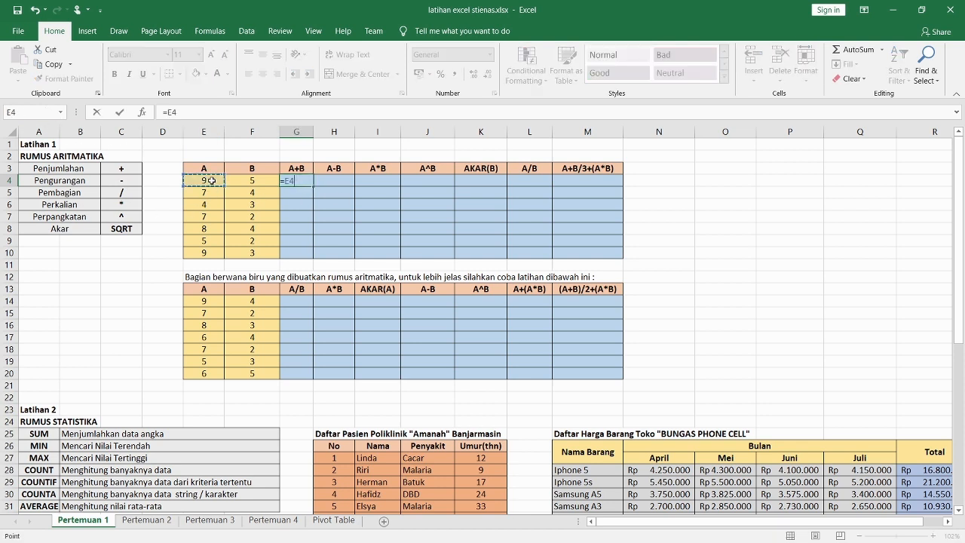
pyautogui.write('+')
pyautogui.click(252, 181)
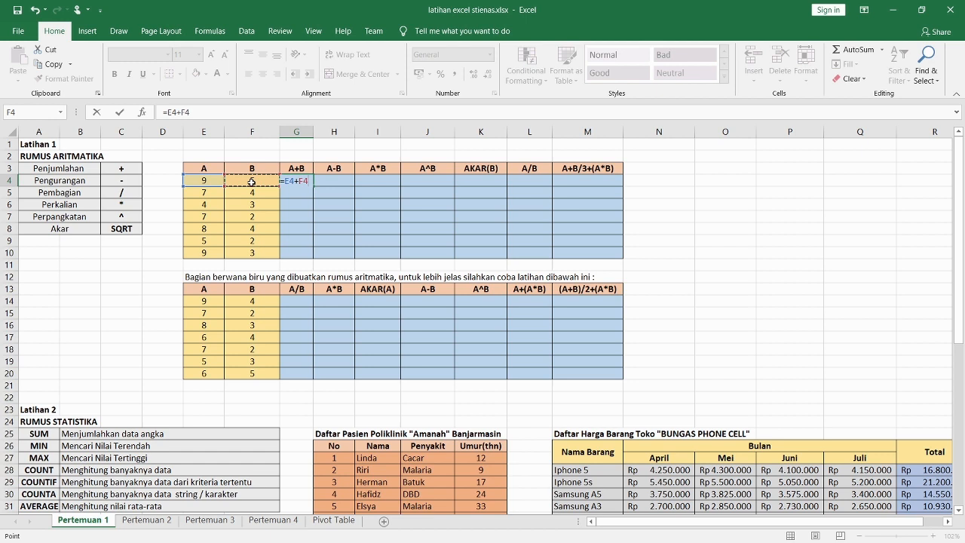
pyautogui.press('Return')
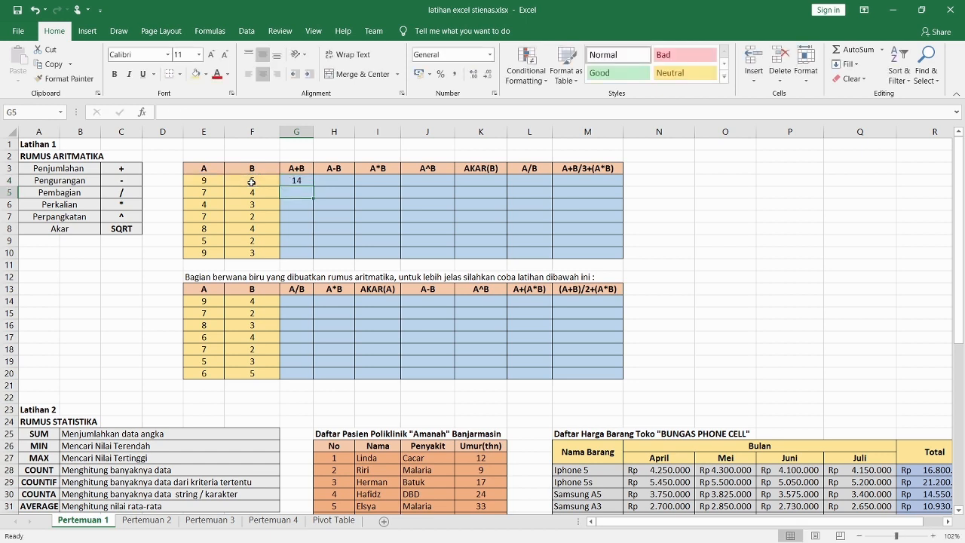
# Step: Enter the subtraction formula =E4-F4 in cell H4 of the A-B column
pyautogui.click(333, 181)
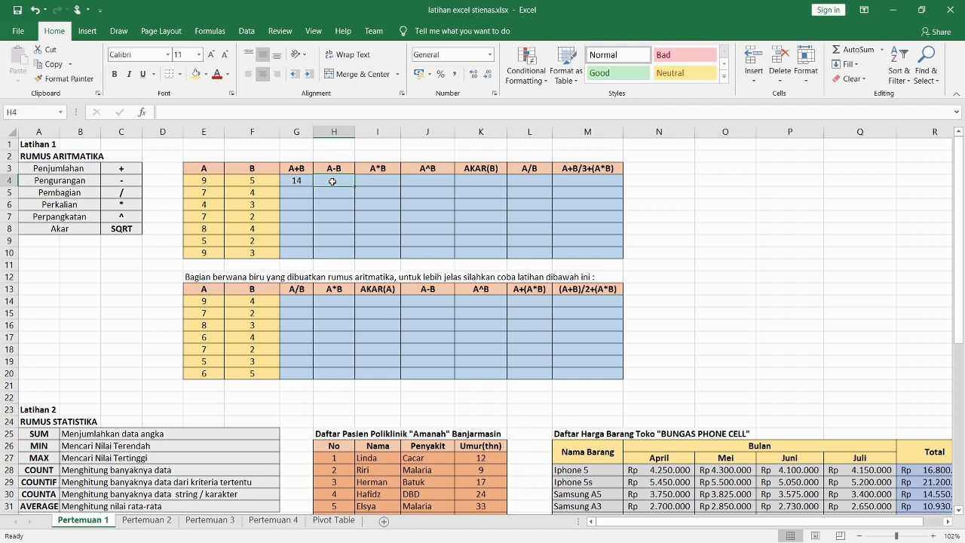
pyautogui.write('=')
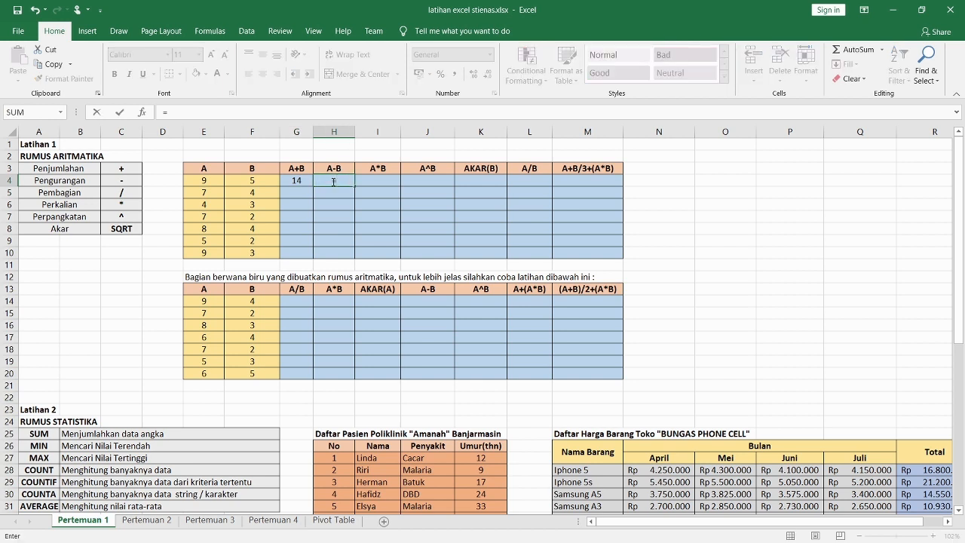
pyautogui.write('e4-')
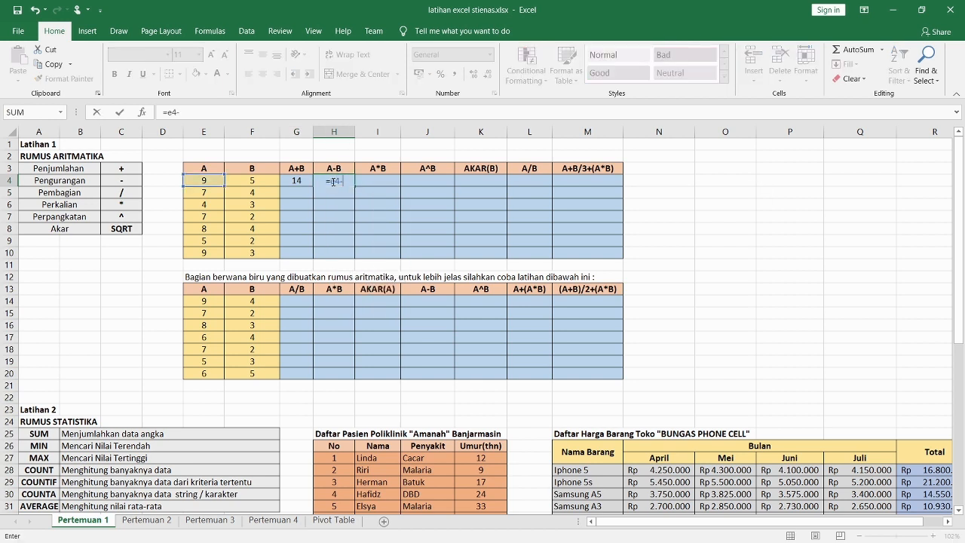
pyautogui.write('f4')
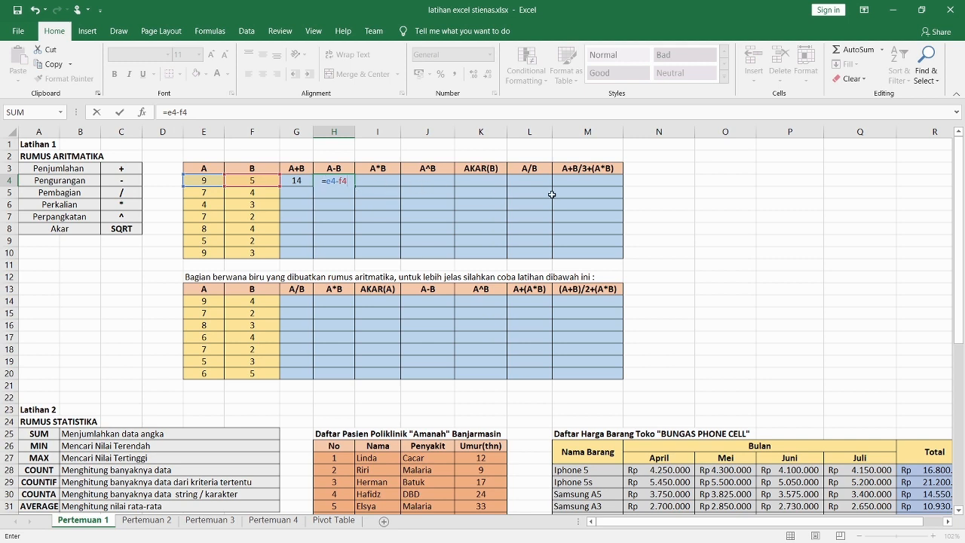
pyautogui.press('Return')
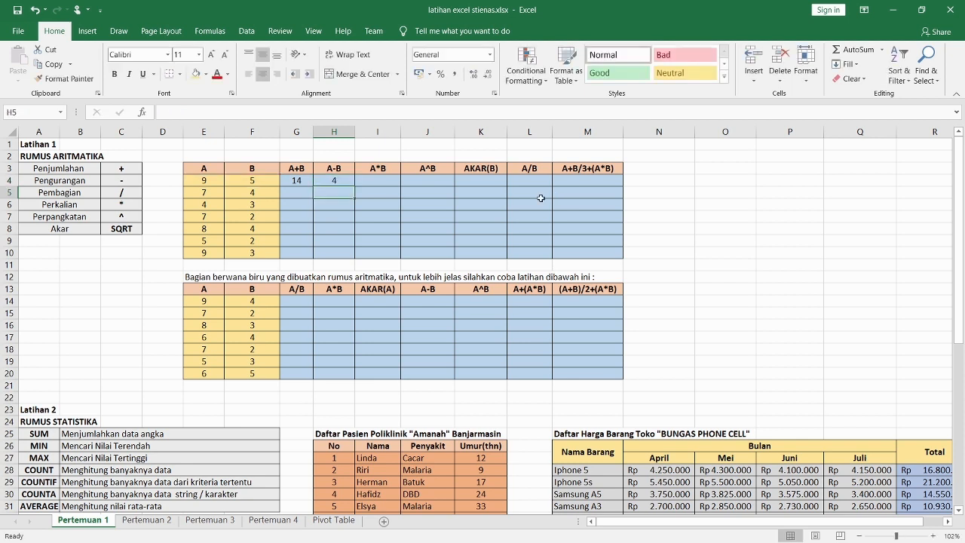
# Step: Enter the multiplication formula =E4*F4 in cell I4 of the A*B column
pyautogui.click(369, 182)
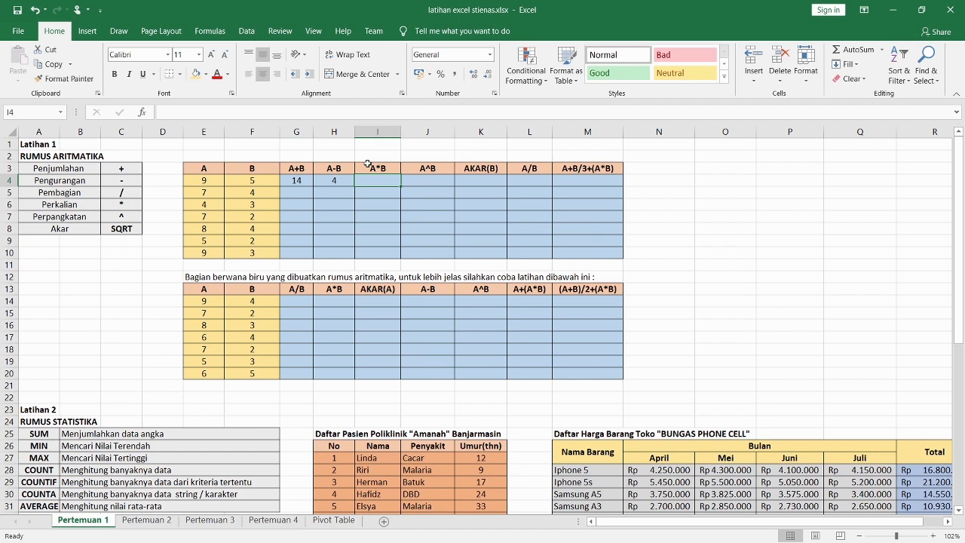
pyautogui.write('=')
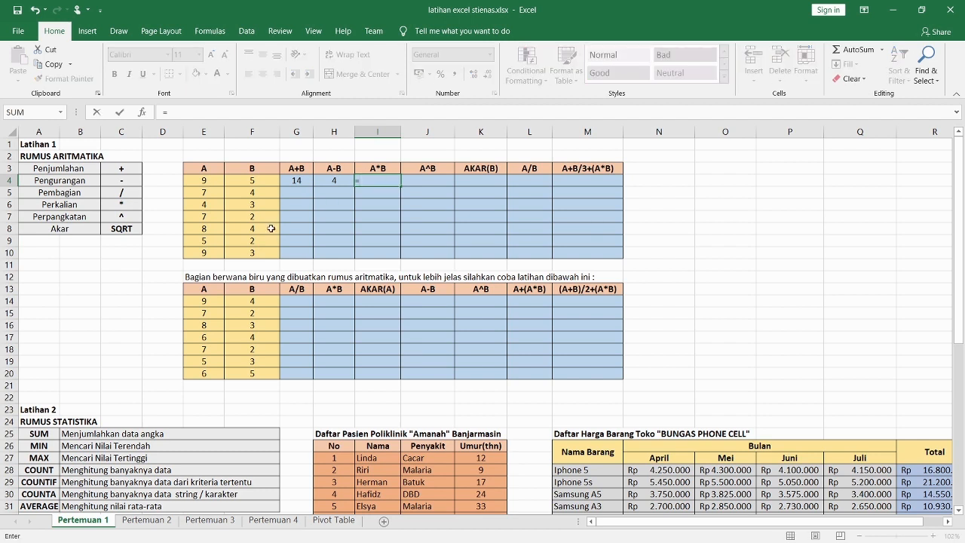
pyautogui.click(204, 181)
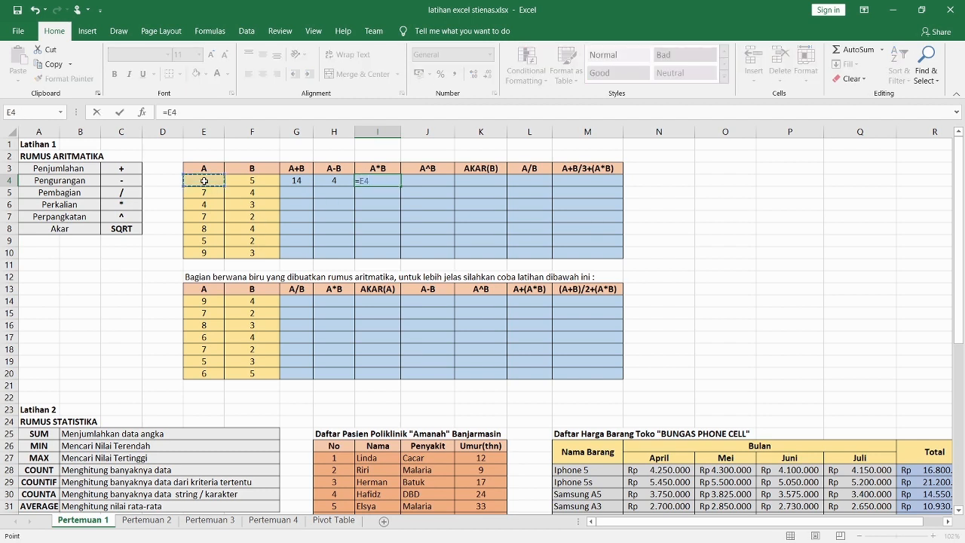
pyautogui.write('*')
pyautogui.click(250, 179)
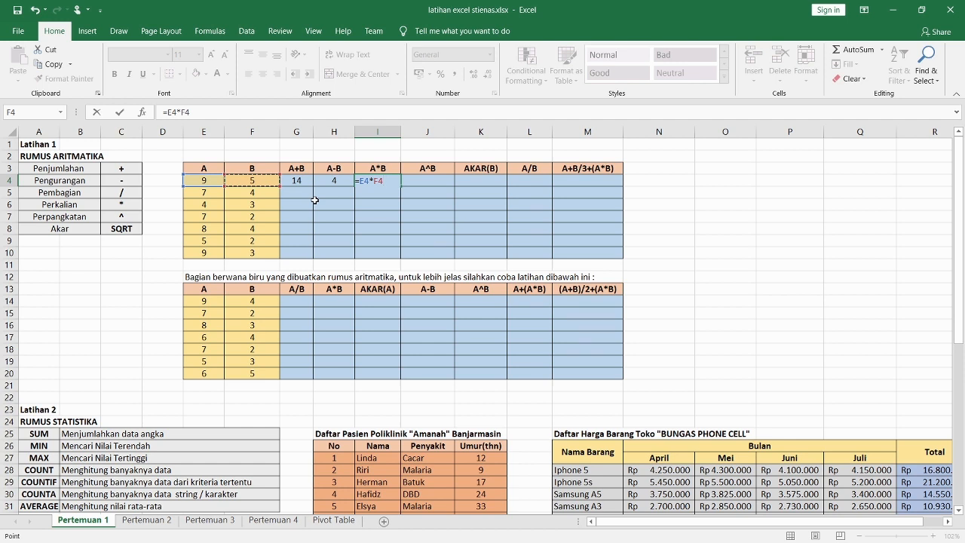
pyautogui.press('Return')
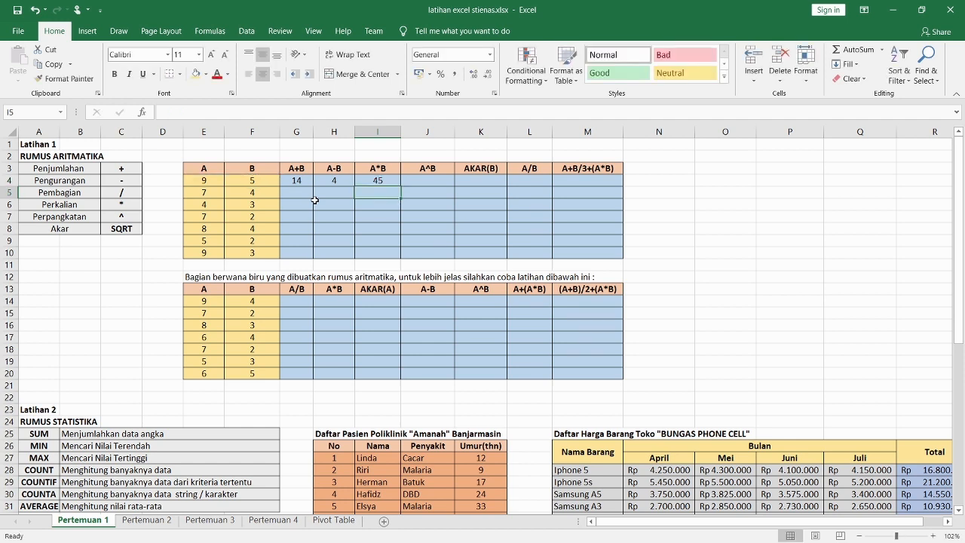
# Step: Enter the exponent formula =E4^F4 in cell J4 of the A^B column
pyautogui.click(426, 181)
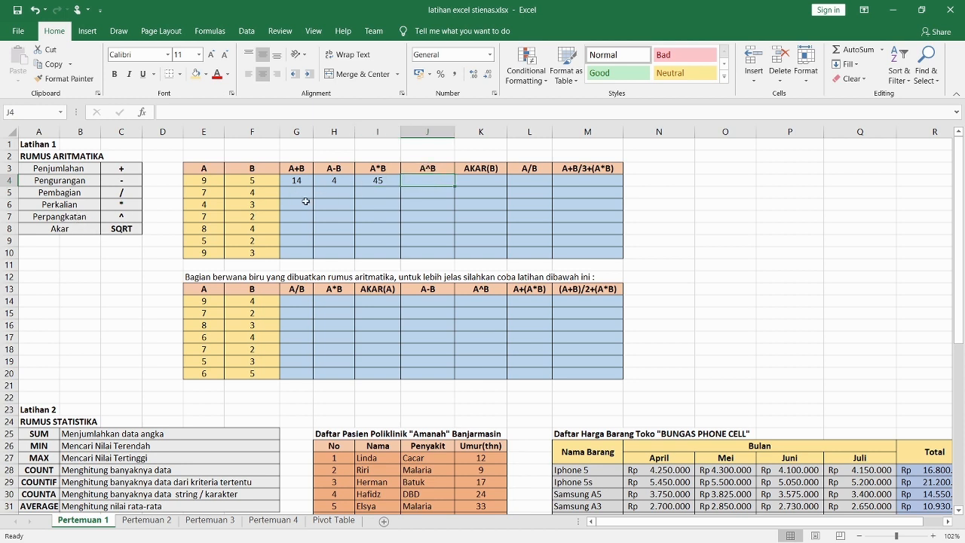
pyautogui.write('=')
pyautogui.click(211, 181)
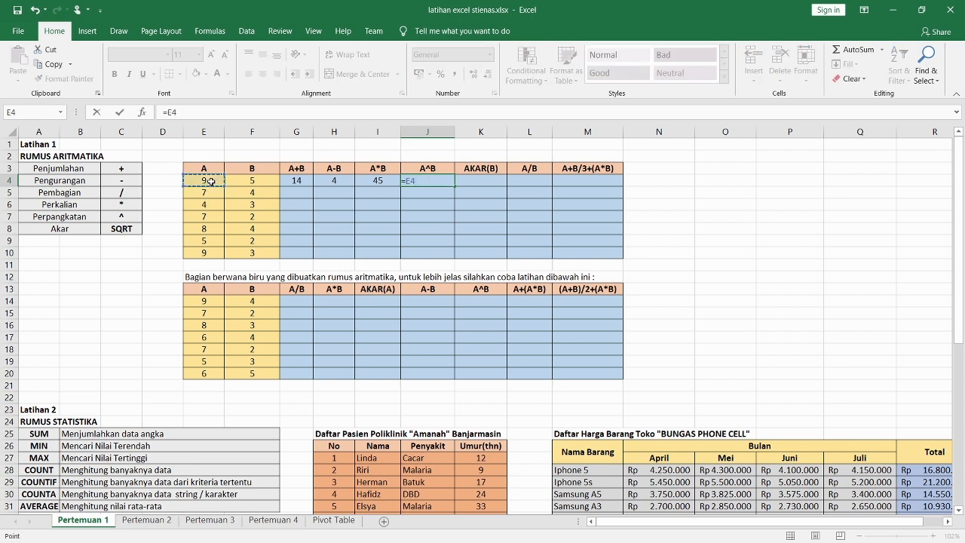
pyautogui.write('^F4')
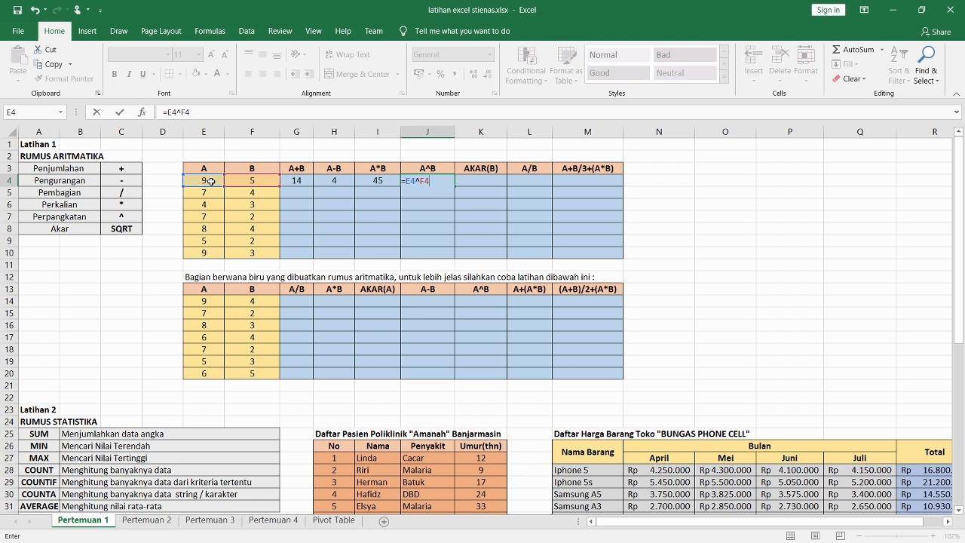
pyautogui.press('Return')
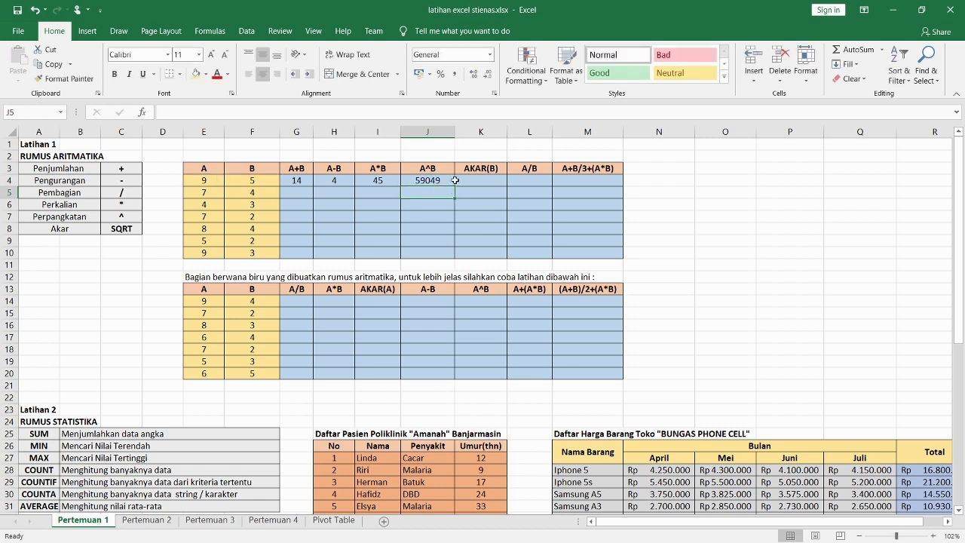
# Step: Enter the square root formula =SQRT(F4) in cell K4 of the AKAR(B) column
pyautogui.click(470, 179)
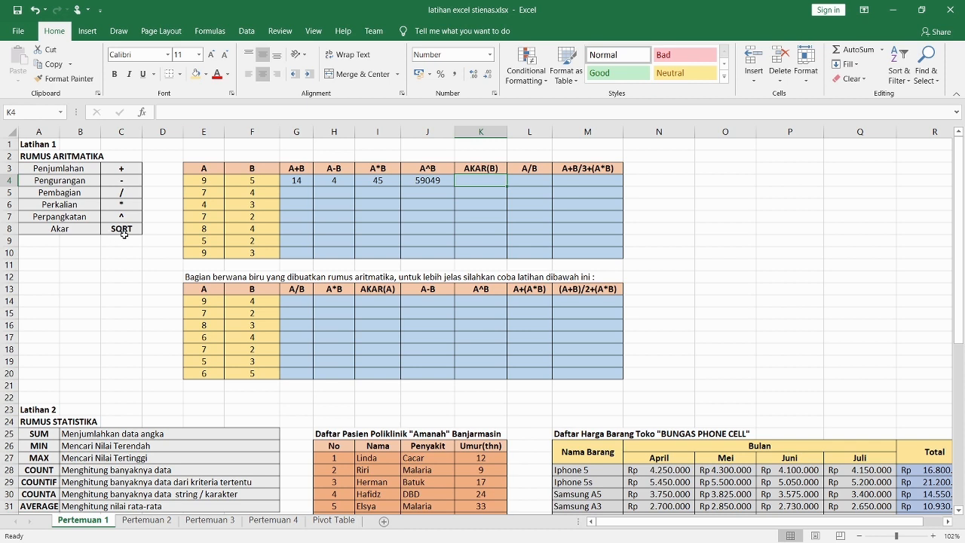
pyautogui.write('=s')
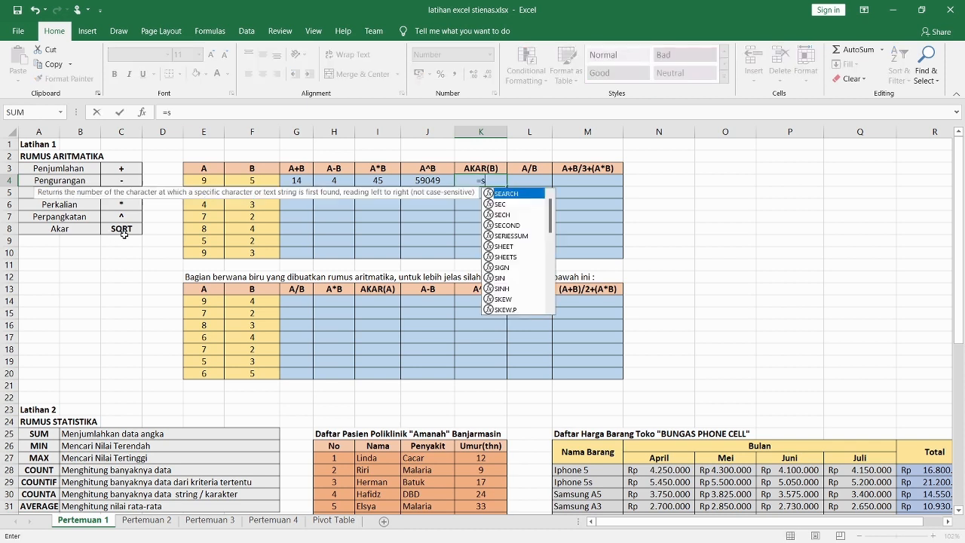
pyautogui.write('qrt(')
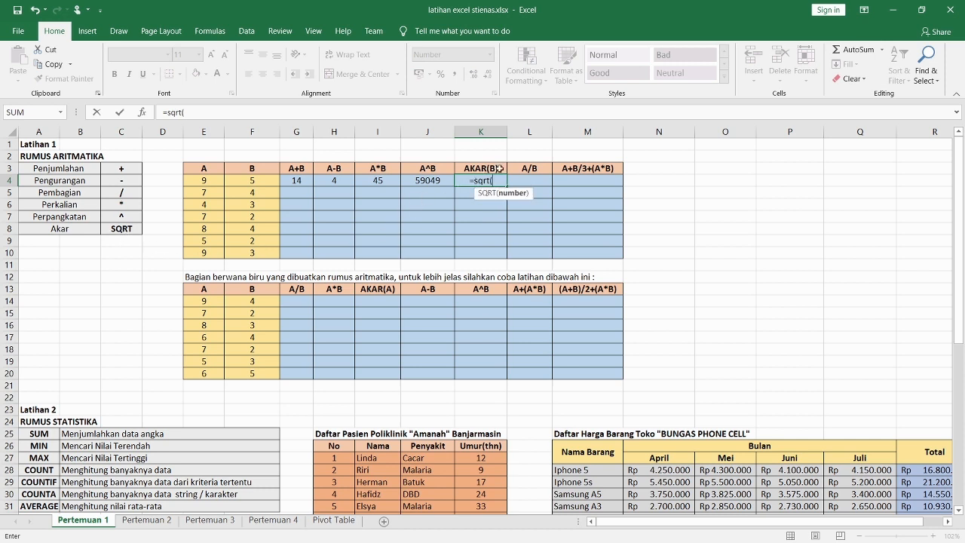
pyautogui.click(254, 180)
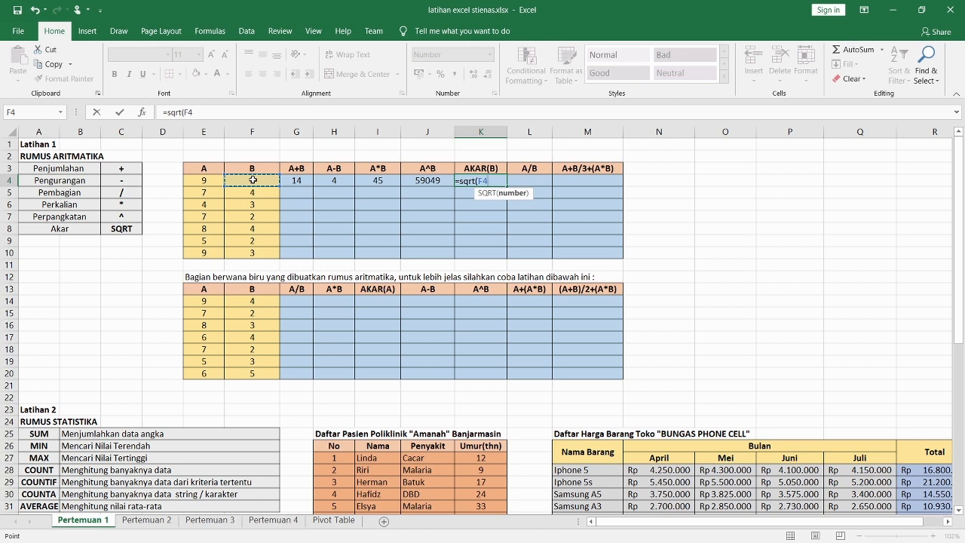
pyautogui.write(')')
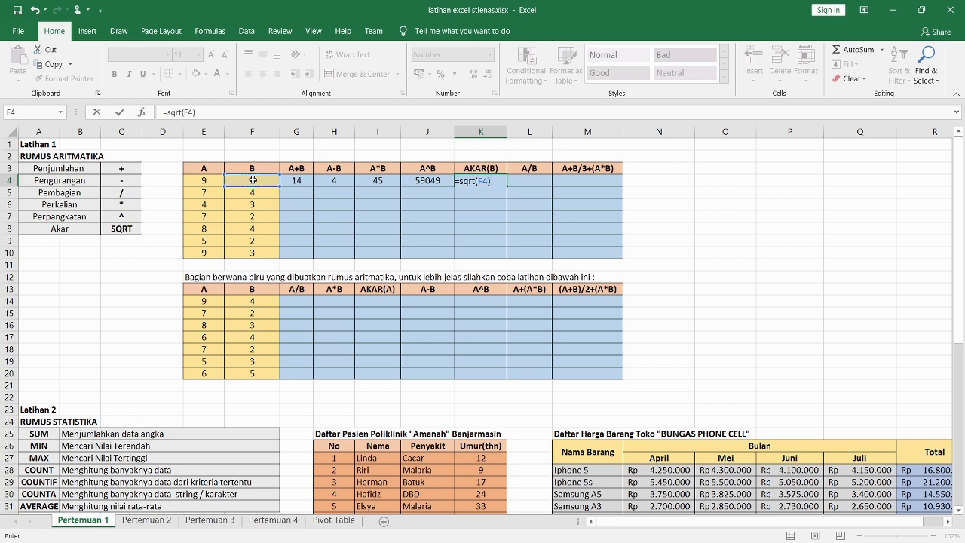
pyautogui.press('Return')
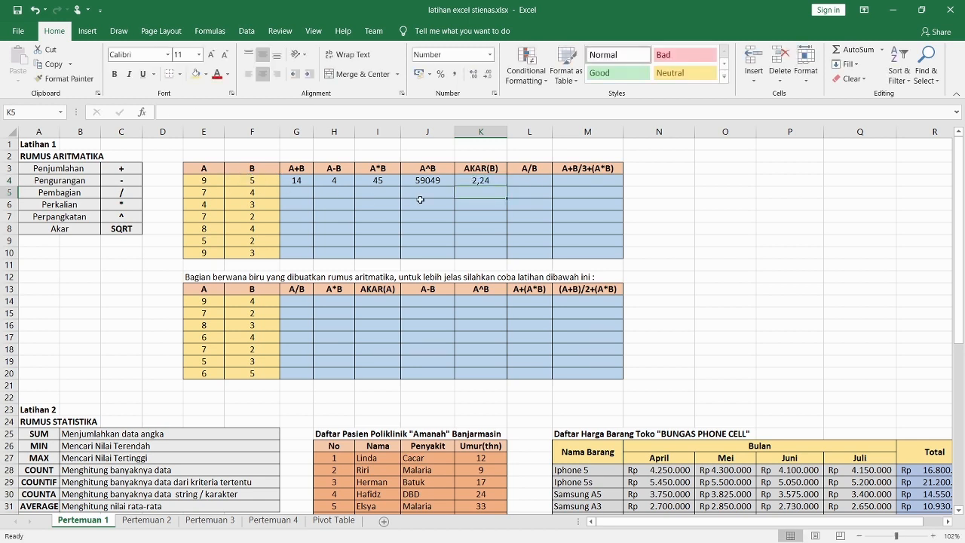
# Step: Enter the division formula =E4/F4 in cell L4 of the A/B column
pyautogui.click(521, 183)
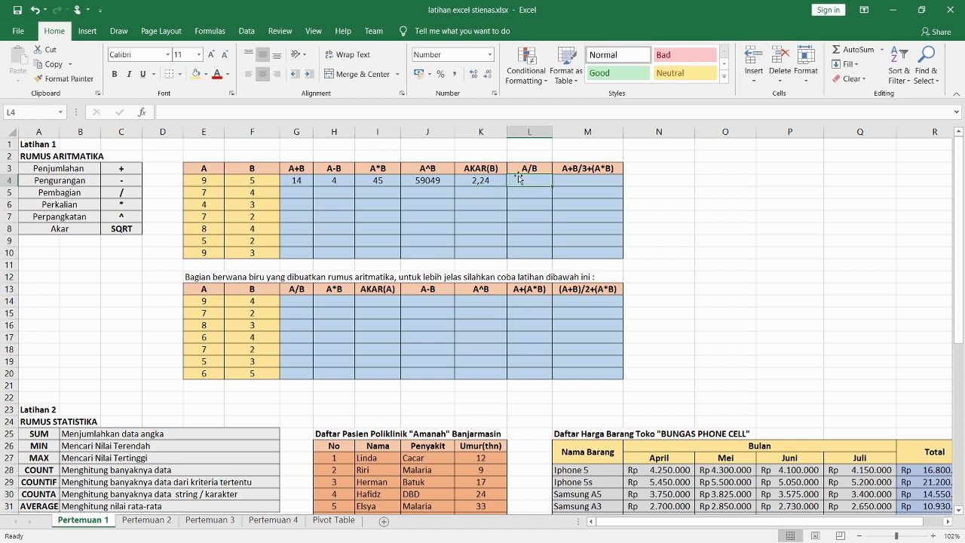
pyautogui.doubleClick(515, 178)
pyautogui.write('=')
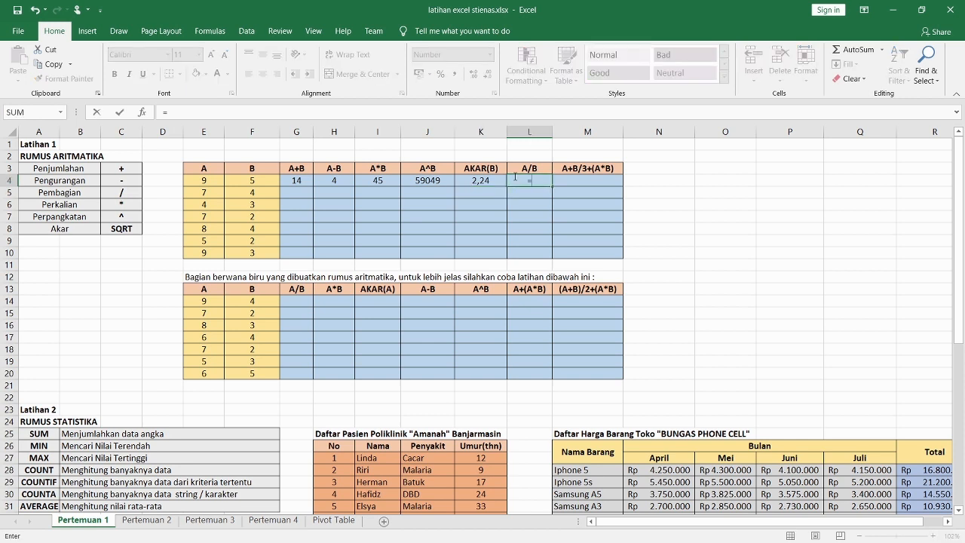
pyautogui.click(209, 182)
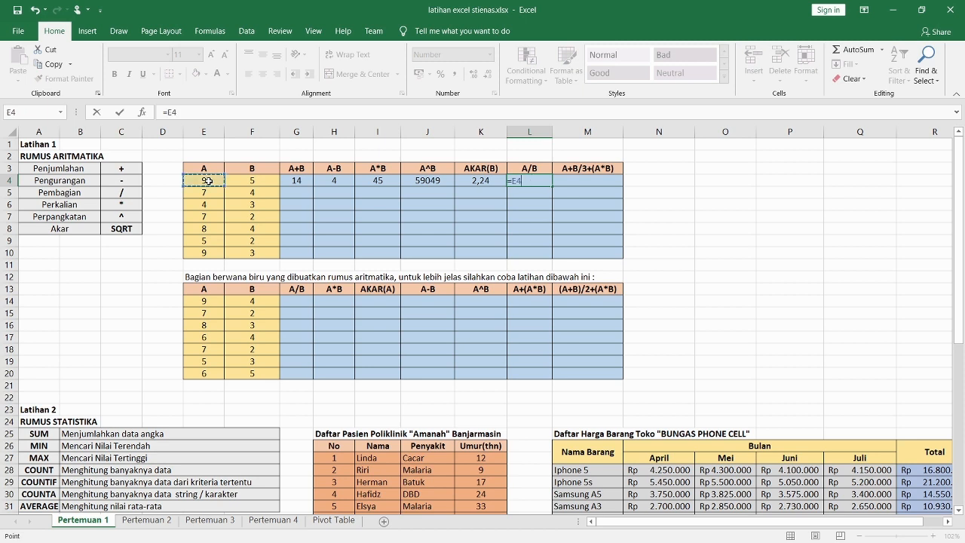
pyautogui.write('/')
pyautogui.click(261, 182)
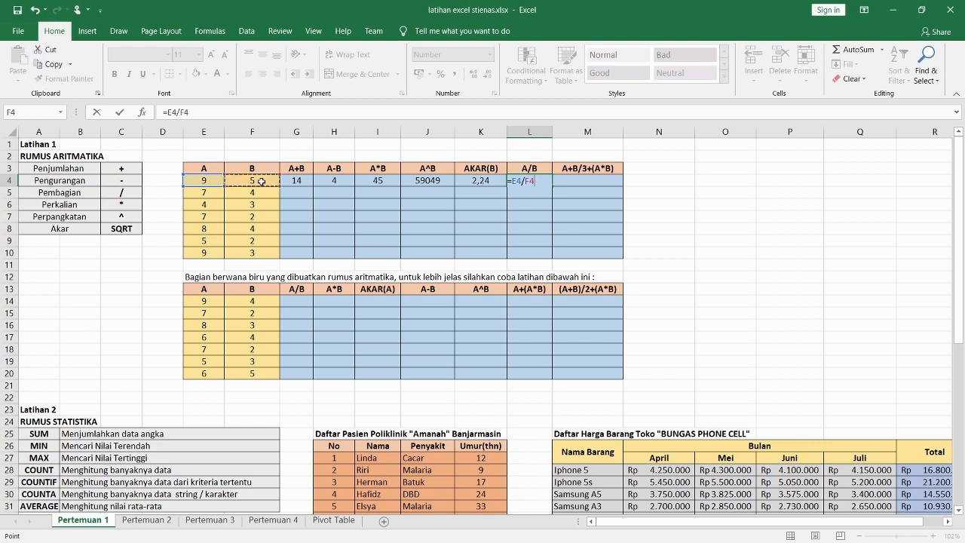
pyautogui.press('Return')
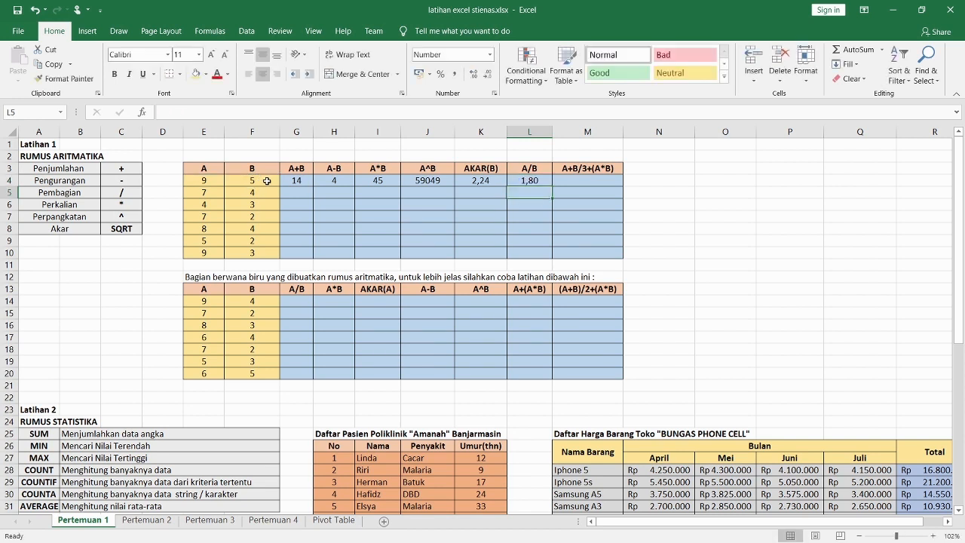
# Step: Enter the combined formula =E4+F4/3+(E4*F4) in cell M4 of the A+B/3+(A*B) column
pyautogui.click(557, 181)
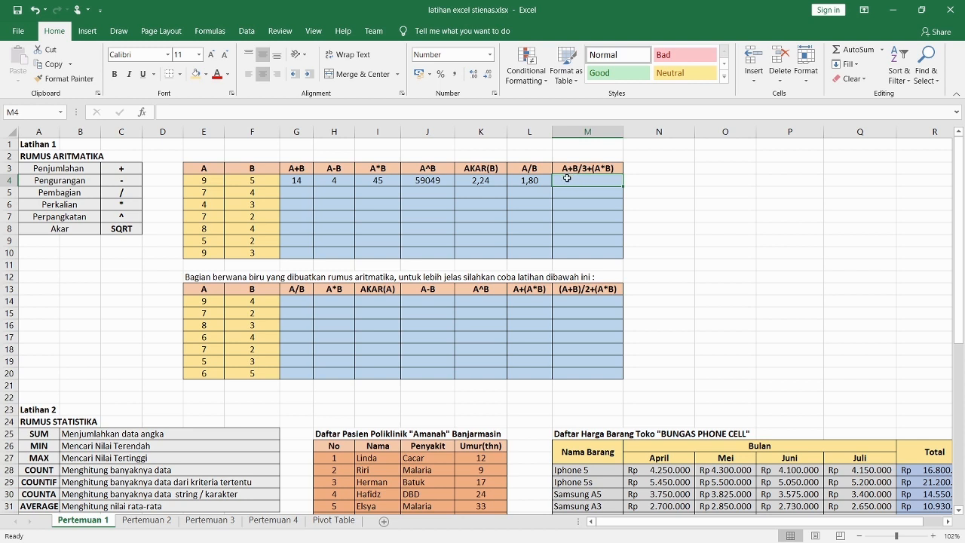
pyautogui.write('=')
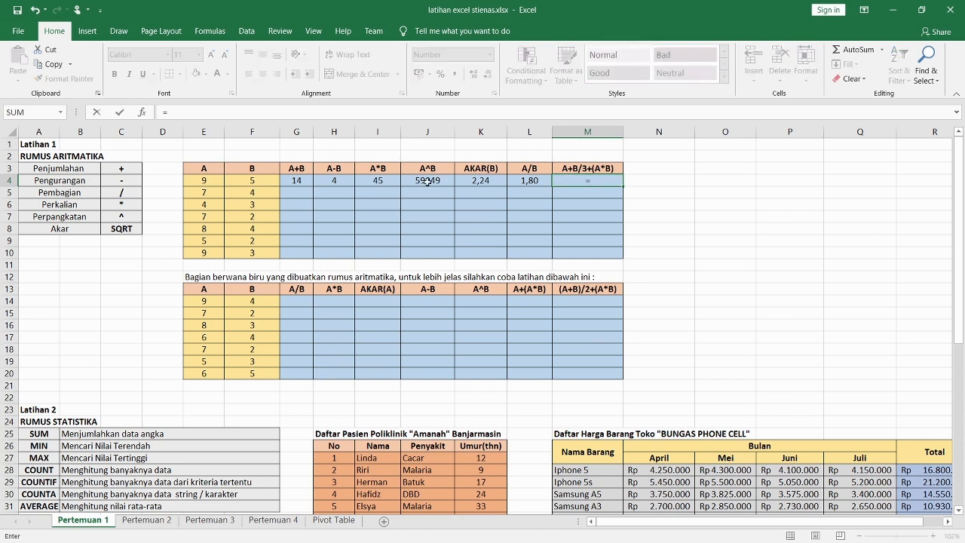
pyautogui.write('e')
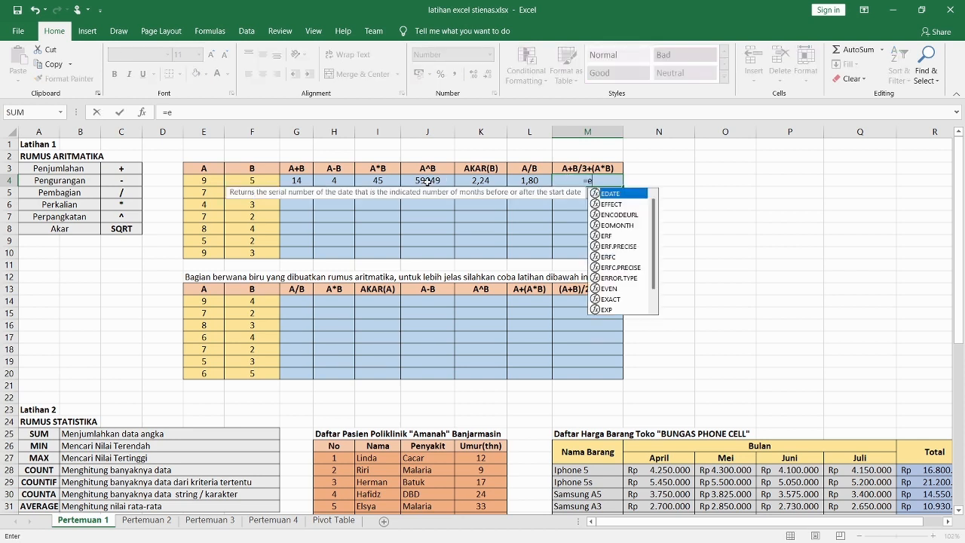
pyautogui.write('4+')
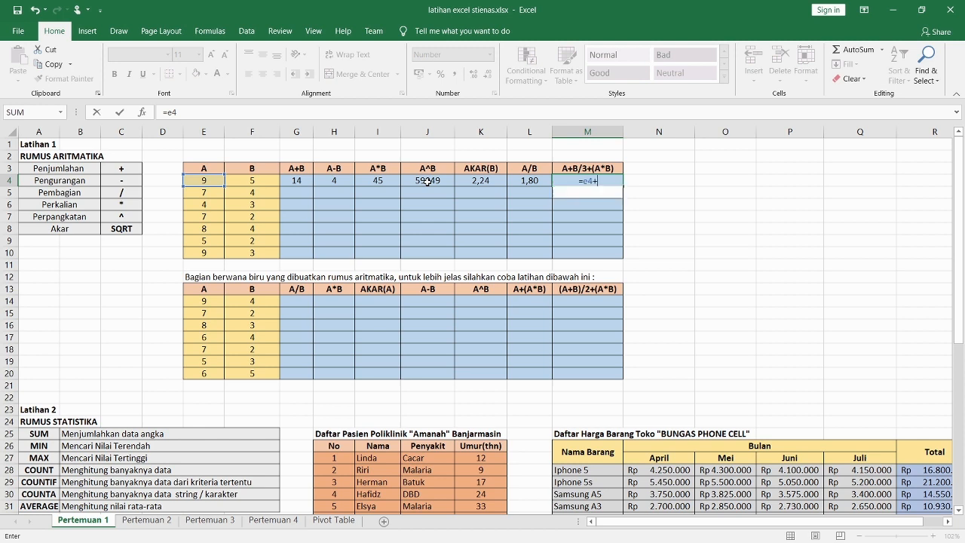
pyautogui.write('f4')
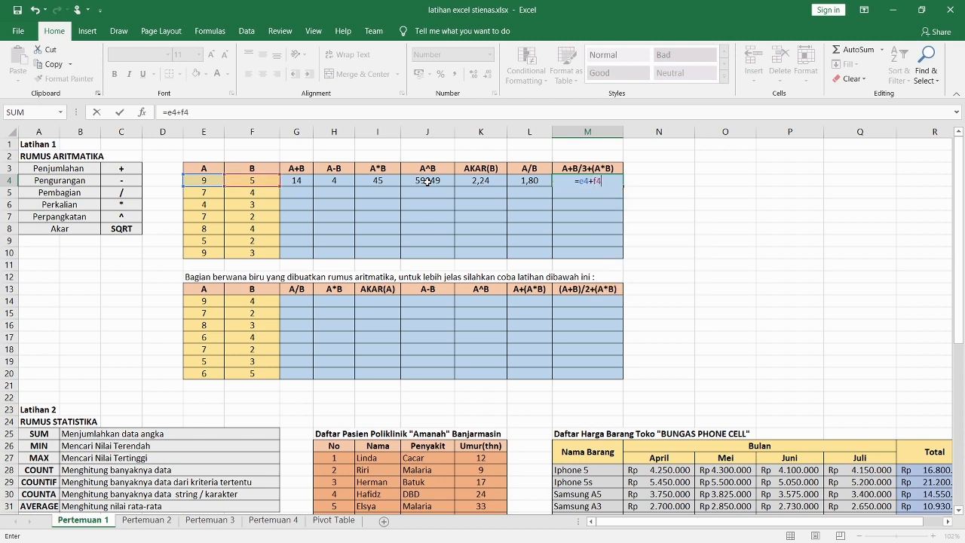
pyautogui.write('/3+(e4')
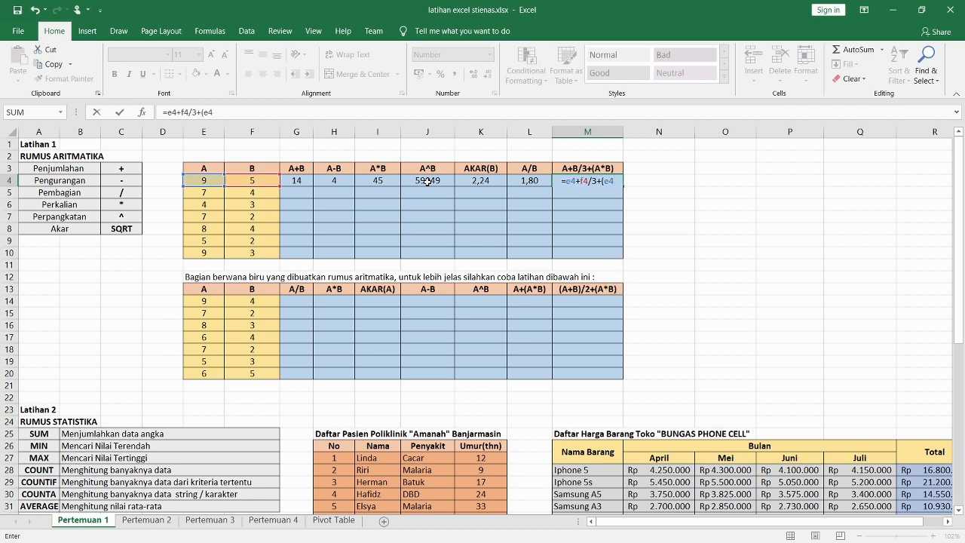
pyautogui.write('*f4')
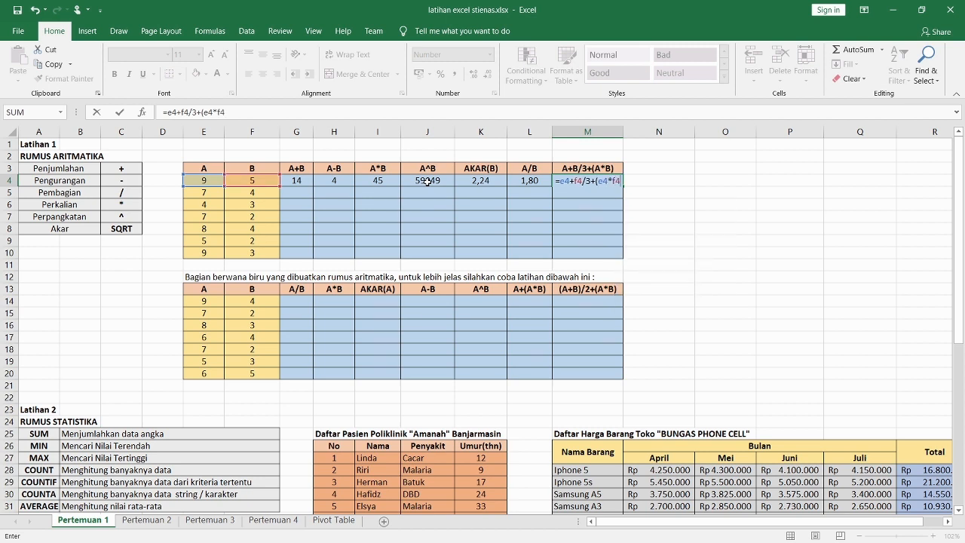
pyautogui.write(')')
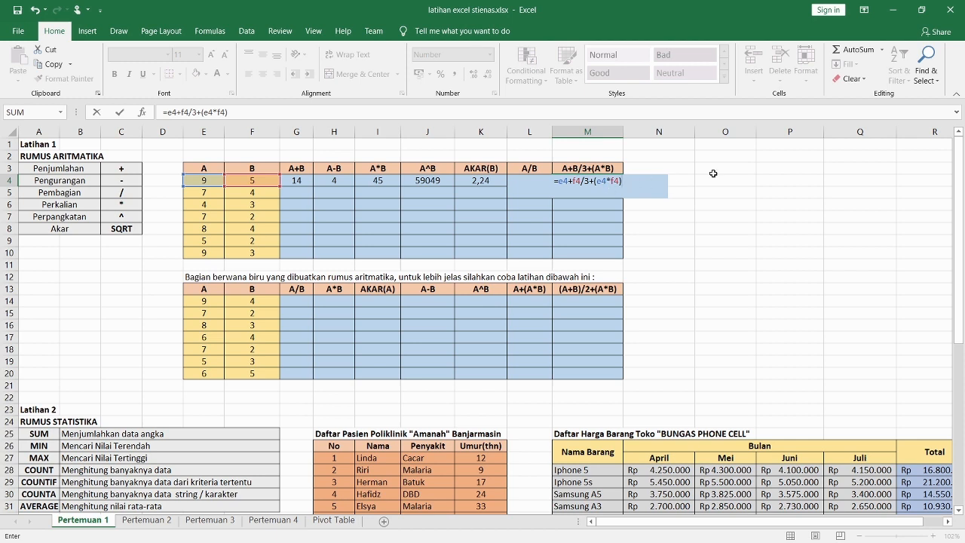
pyautogui.press('Return')
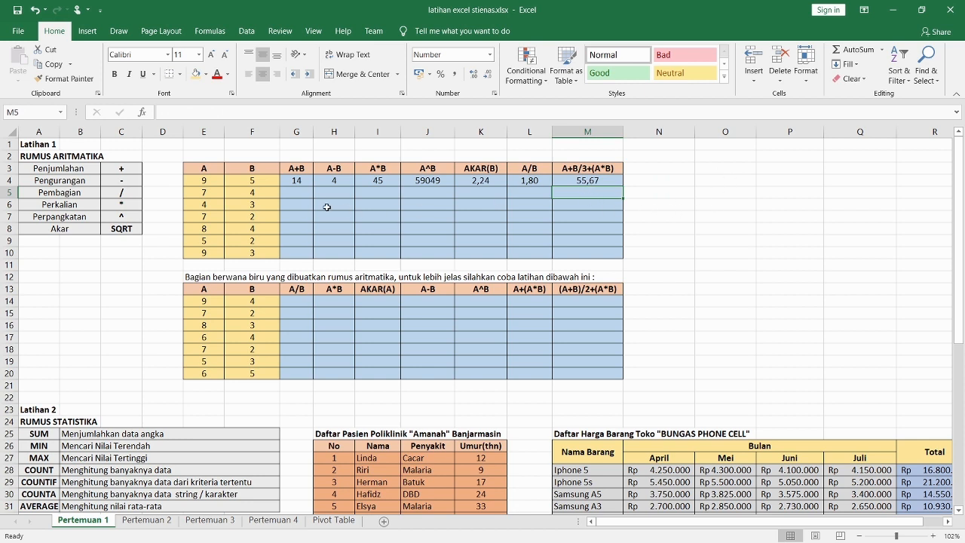
# Step: Examine the cell references used by the addition formula in cell G4, leaving the formula as it is
pyautogui.click(302, 191)
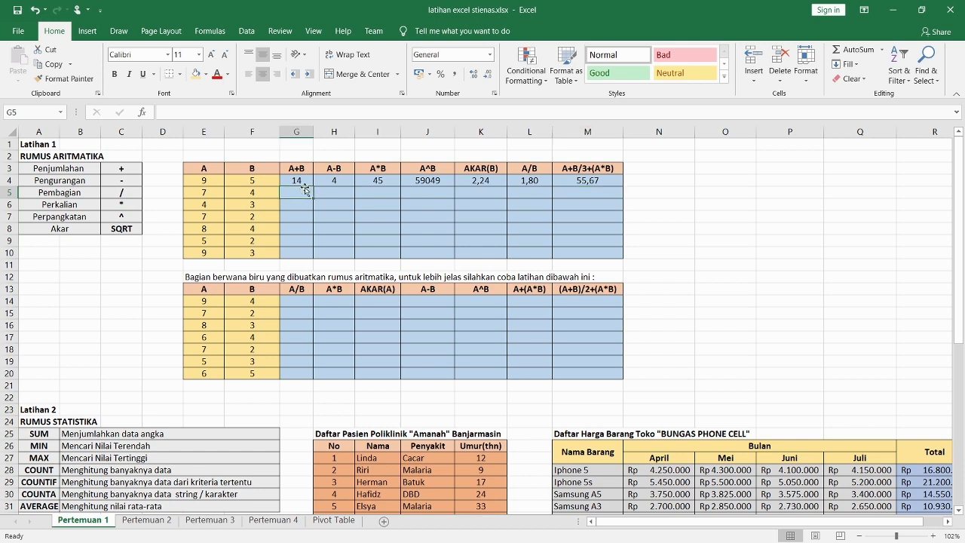
pyautogui.doubleClick(308, 181)
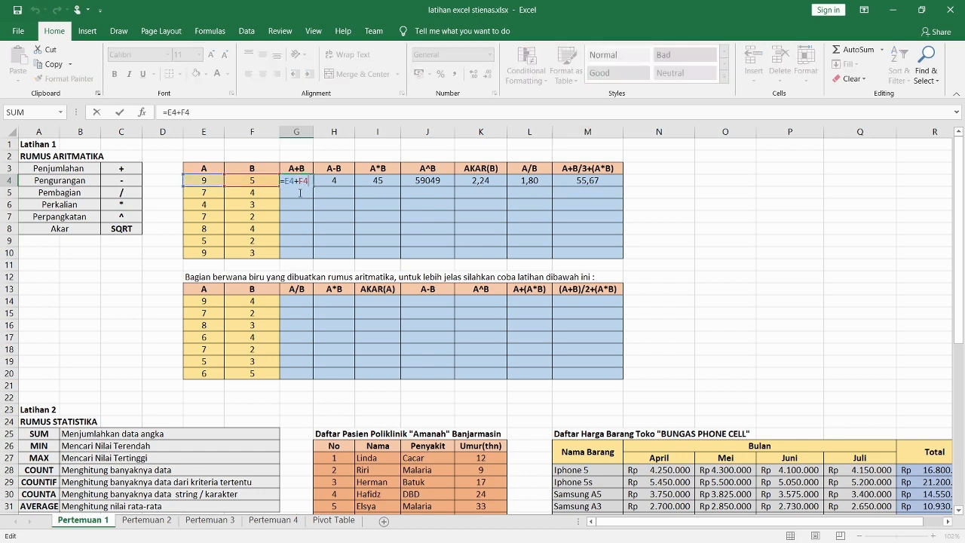
pyautogui.press('Return')
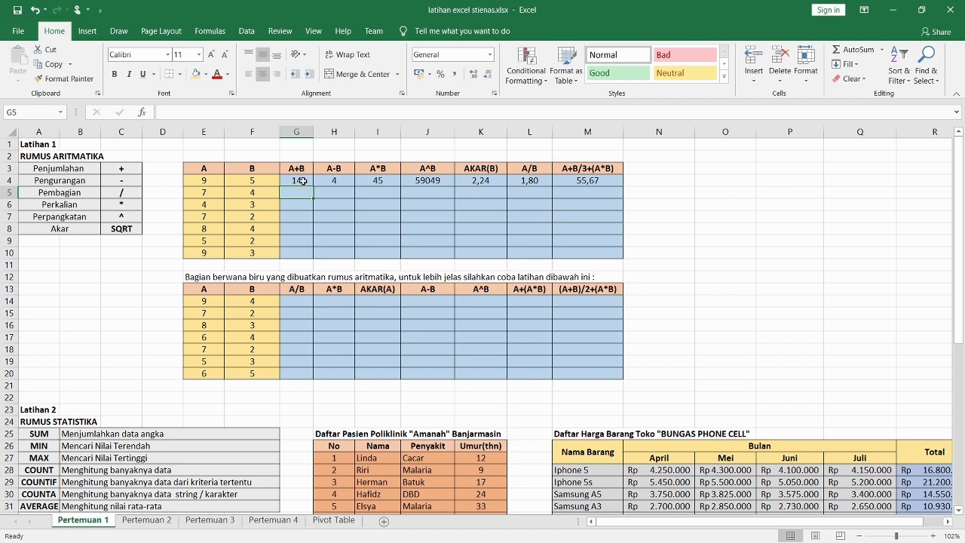
pyautogui.doubleClick(304, 181)
pyautogui.click(384, 193)
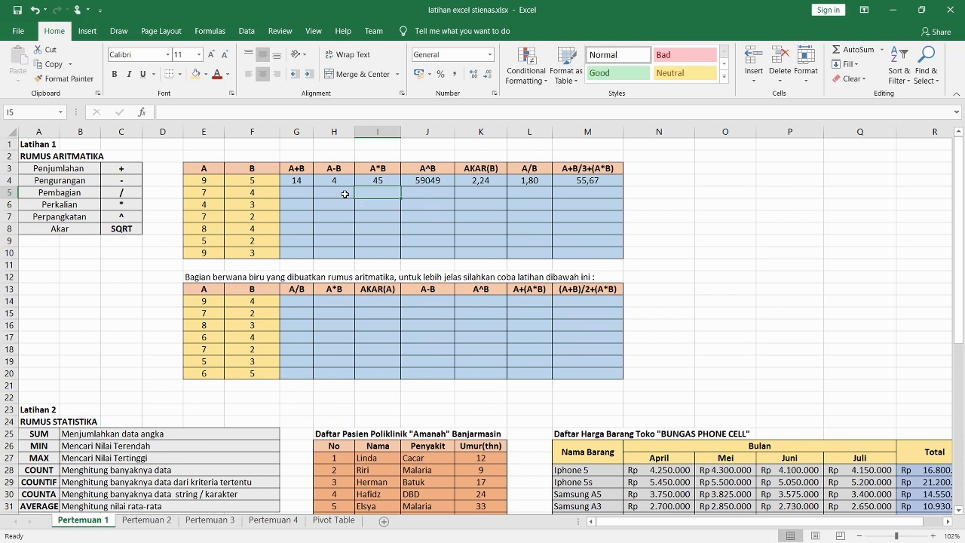
# Step: Try copying the addition formula from G4 into G5, and undo the paste
pyautogui.click(301, 182)
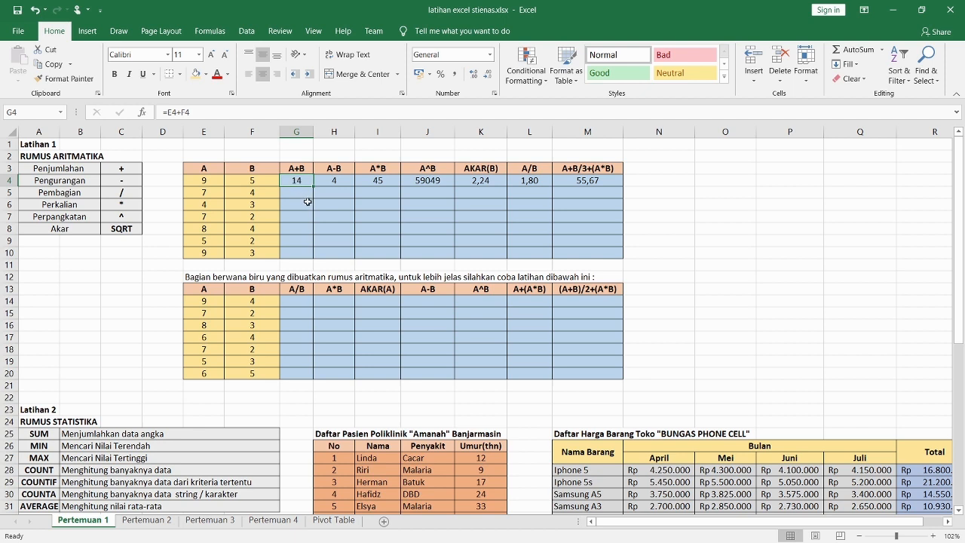
pyautogui.click(47, 65)
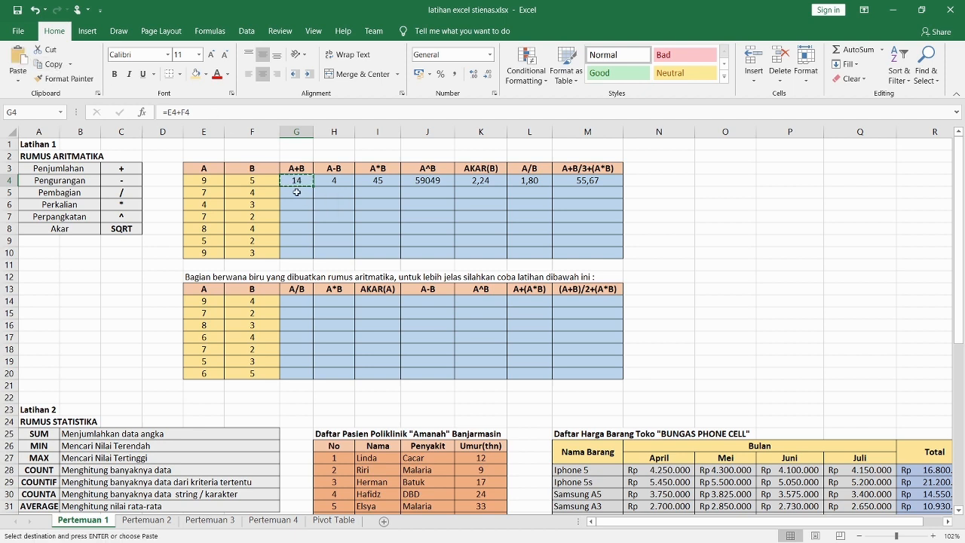
pyautogui.click(299, 193)
pyautogui.click(15, 58)
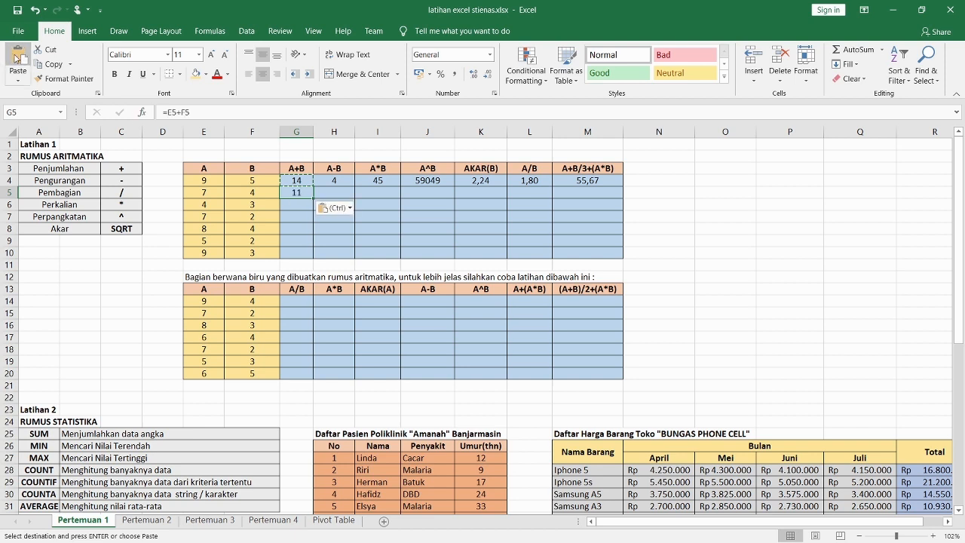
pyautogui.hotkey('ctrl', 'z')
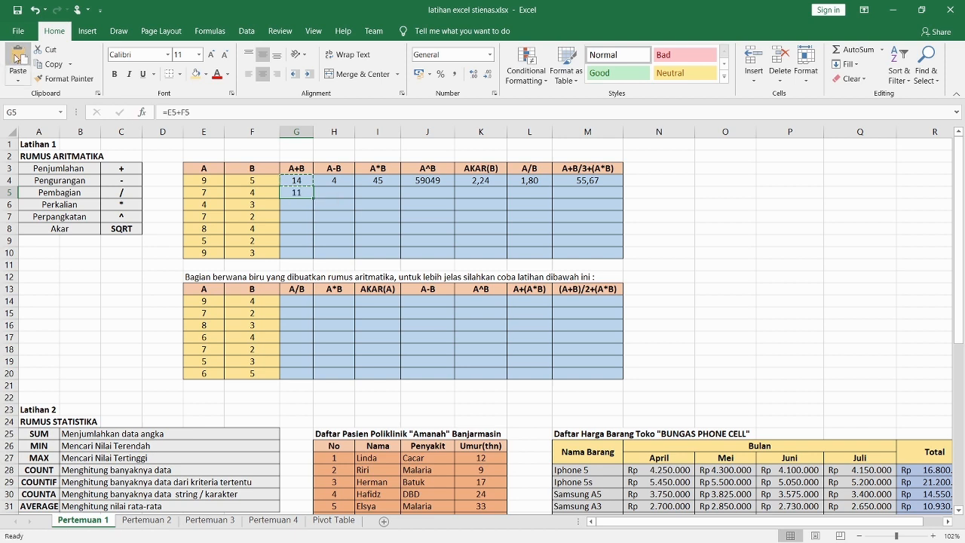
# Step: Paste the copied G4 addition formula into G5:G10 and fill the subtraction formula from H4 down to H10
pyautogui.click(287, 182)
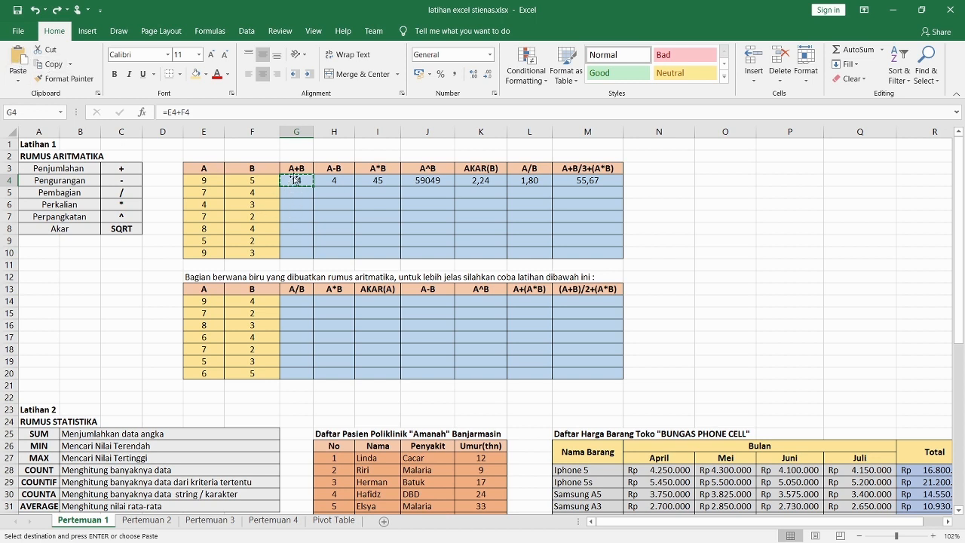
pyautogui.moveTo(293, 193); pyautogui.dragTo(294, 252)
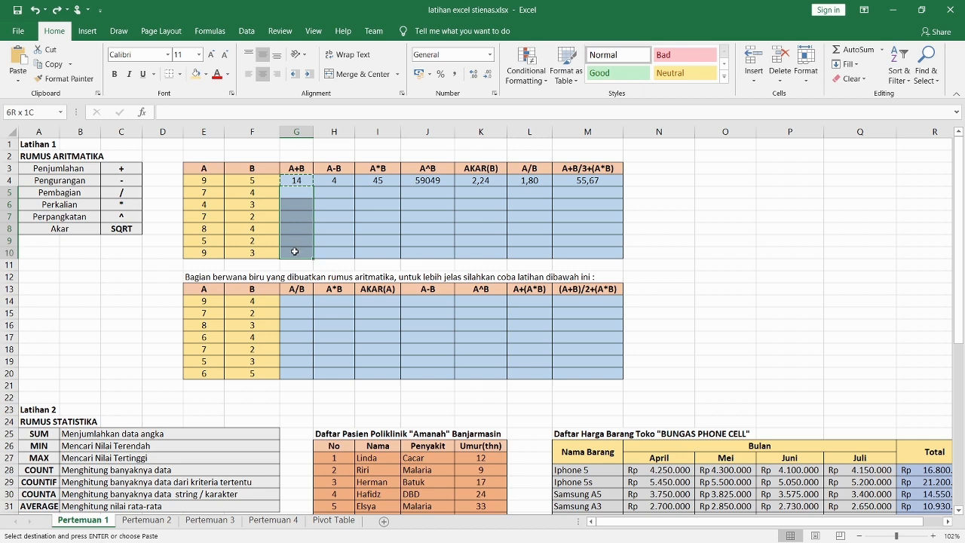
pyautogui.click(19, 59)
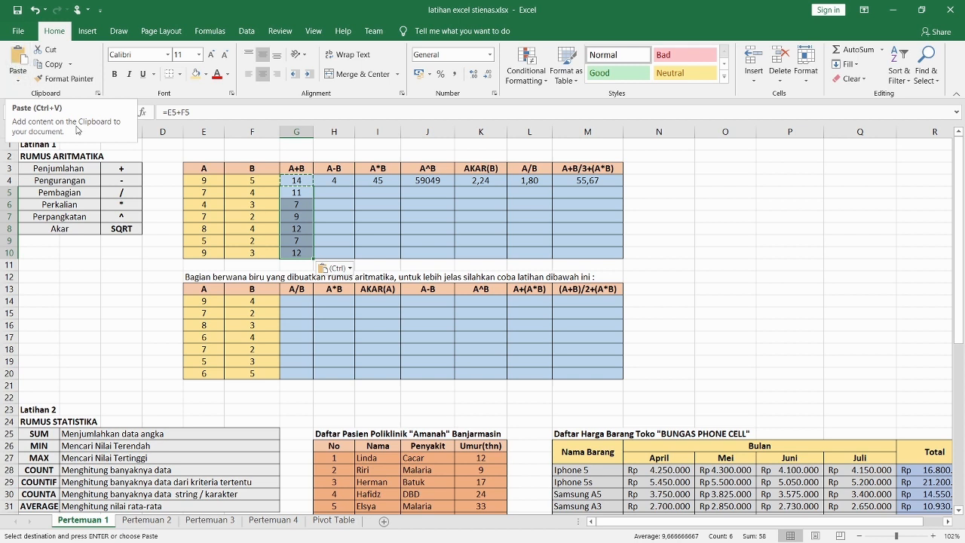
pyautogui.click(329, 182)
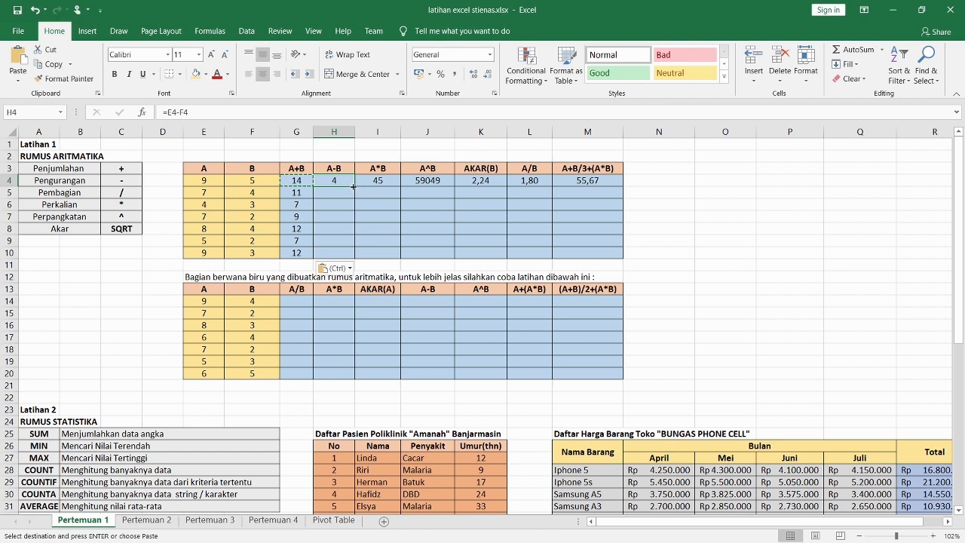
pyautogui.moveTo(354, 186); pyautogui.dragTo(355, 256)
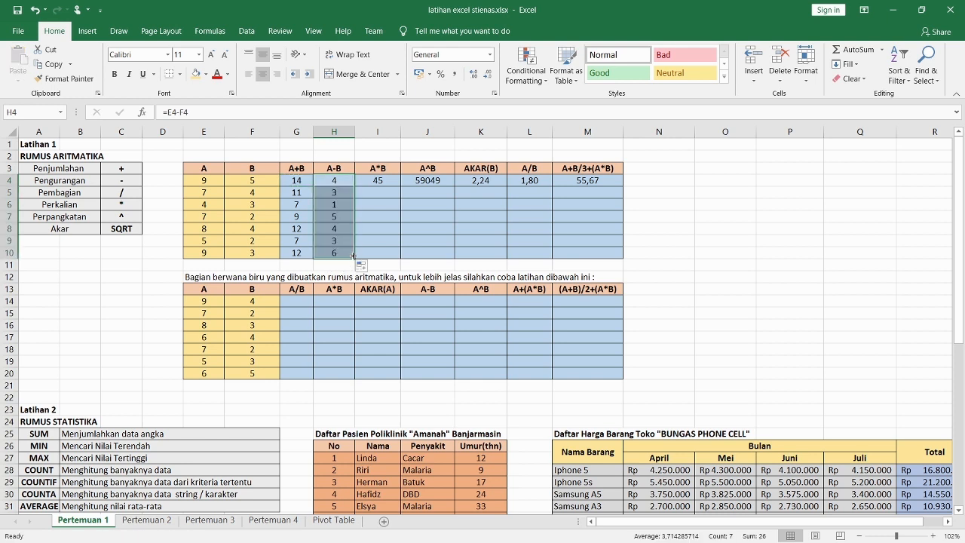
# Step: Clear the copied formulas from G5:H10 in the A+B and A-B columns
pyautogui.click(393, 238)
pyautogui.moveTo(299, 188); pyautogui.dragTo(338, 252)
pyautogui.press('Delete')
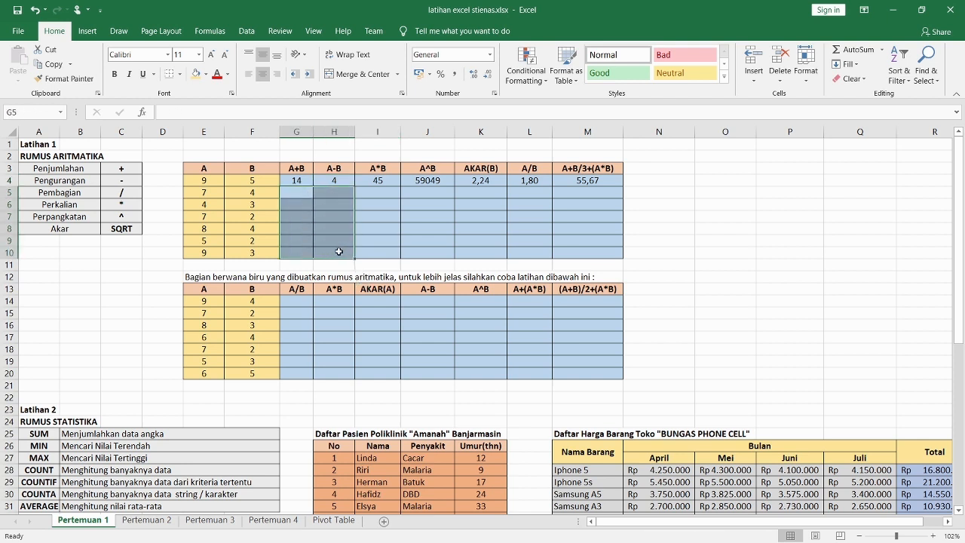
pyautogui.click(315, 200)
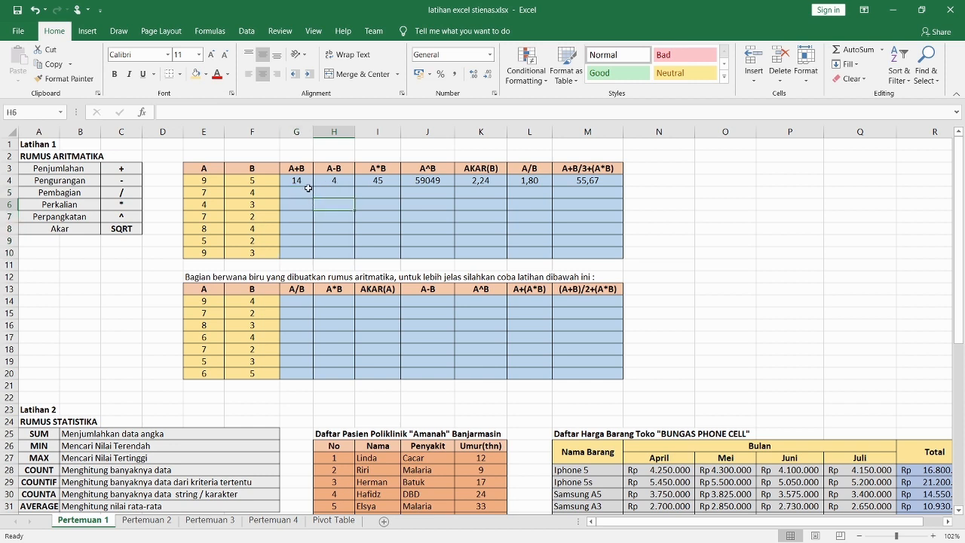
# Step: Fill the row 4 formulas in G4:M4 down to row 10, and compare the formulas in M4 and M10
pyautogui.click(302, 183)
pyautogui.moveTo(302, 182); pyautogui.dragTo(622, 184)
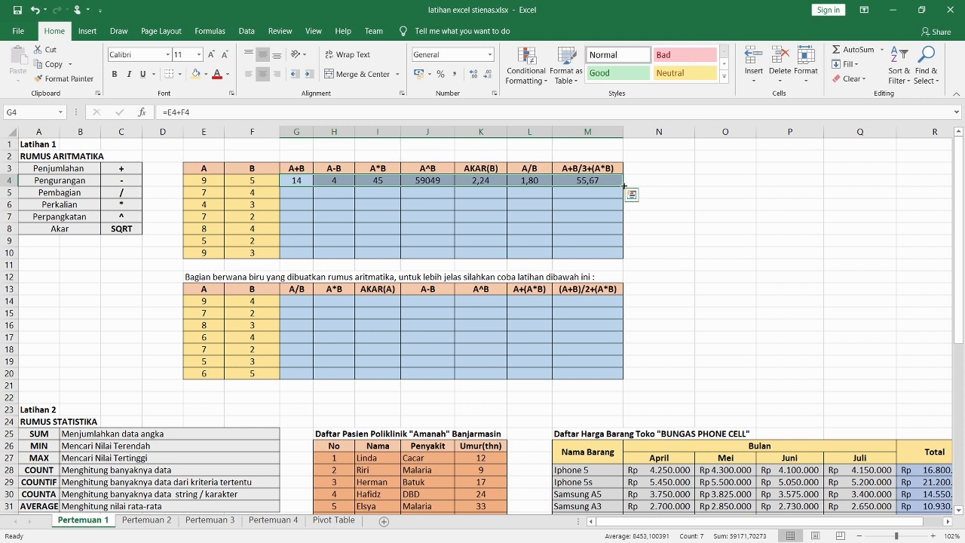
pyautogui.moveTo(623, 185); pyautogui.dragTo(621, 259)
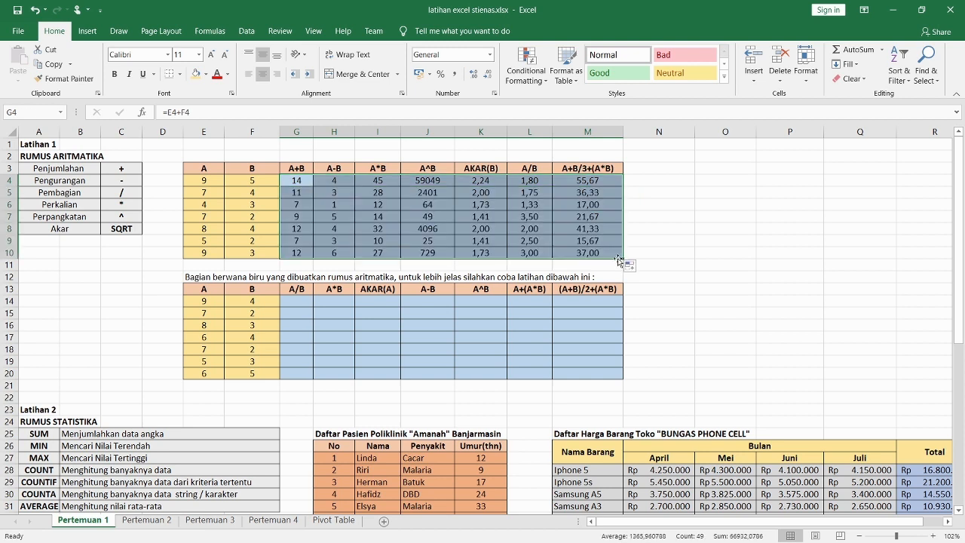
pyautogui.click(654, 292)
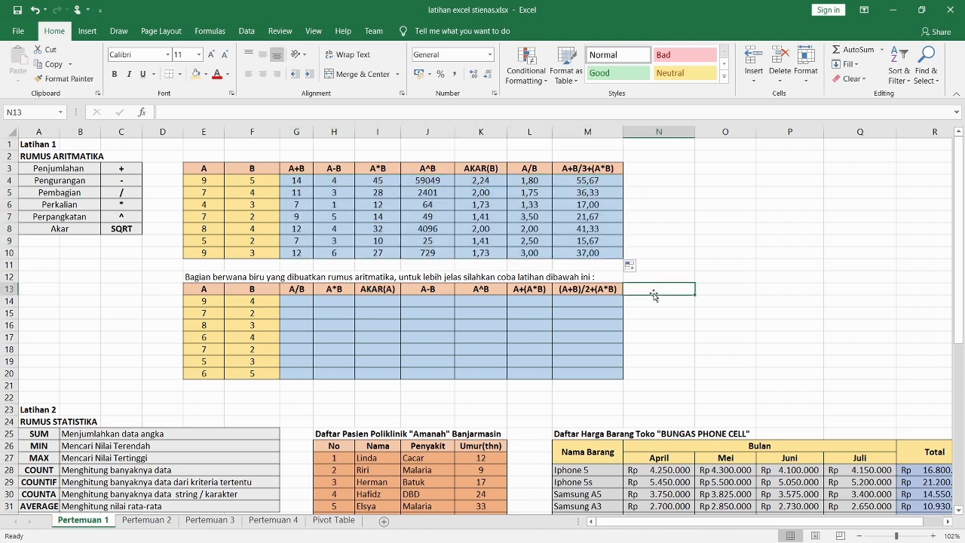
pyautogui.click(591, 247)
pyautogui.click(586, 181)
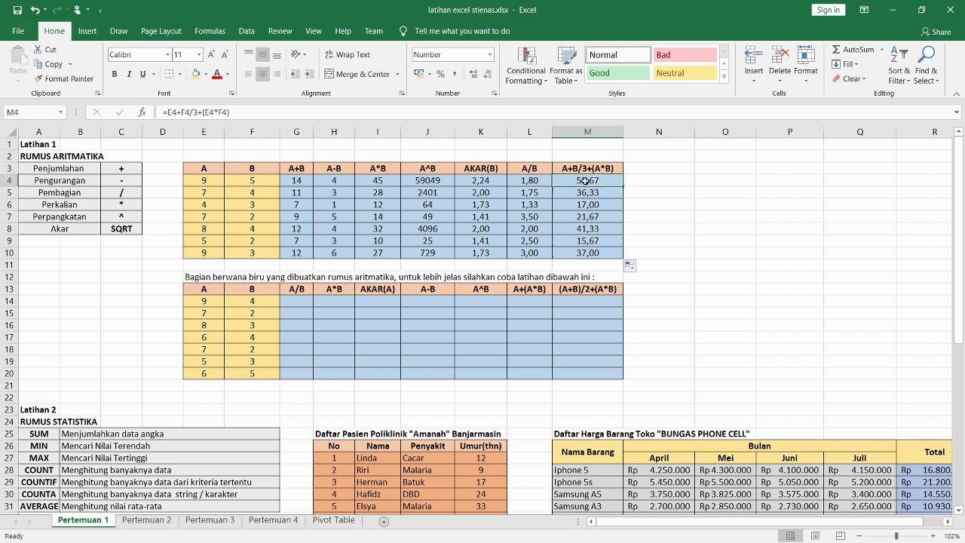
pyautogui.click(578, 254)
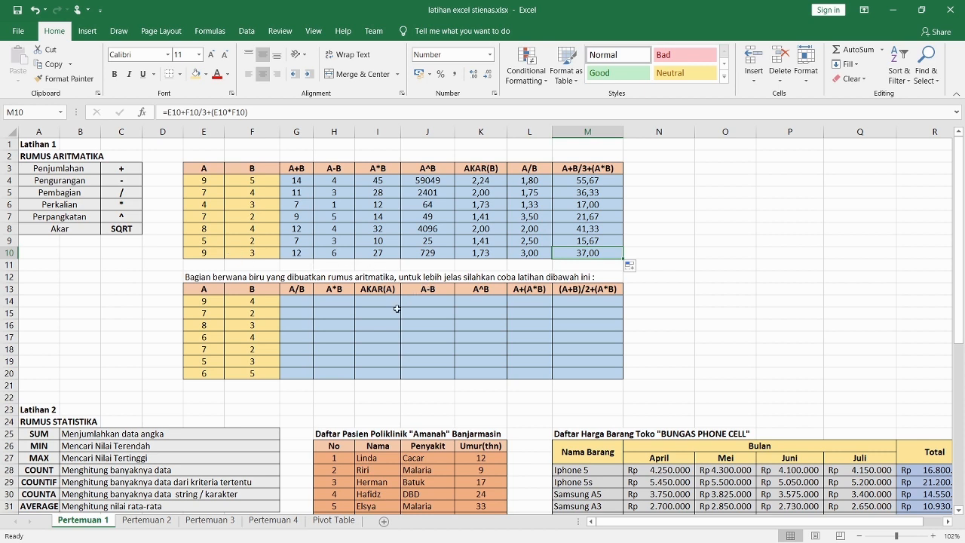
# Step: Clear the existing results in K35:K39 of the Poliklinik "Amanah" patient table in Latihan 2
pyautogui.click(297, 301)
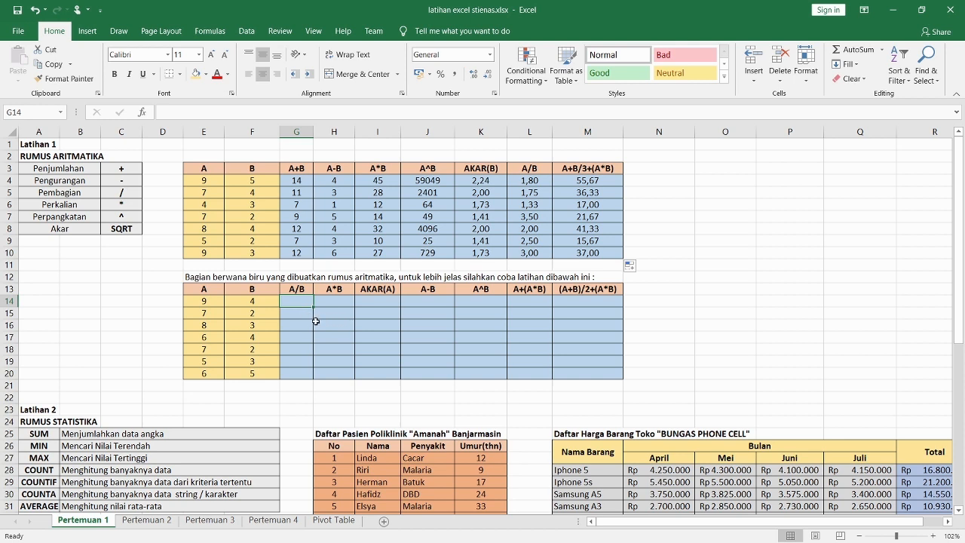
pyautogui.scroll(-3, 317, 324)
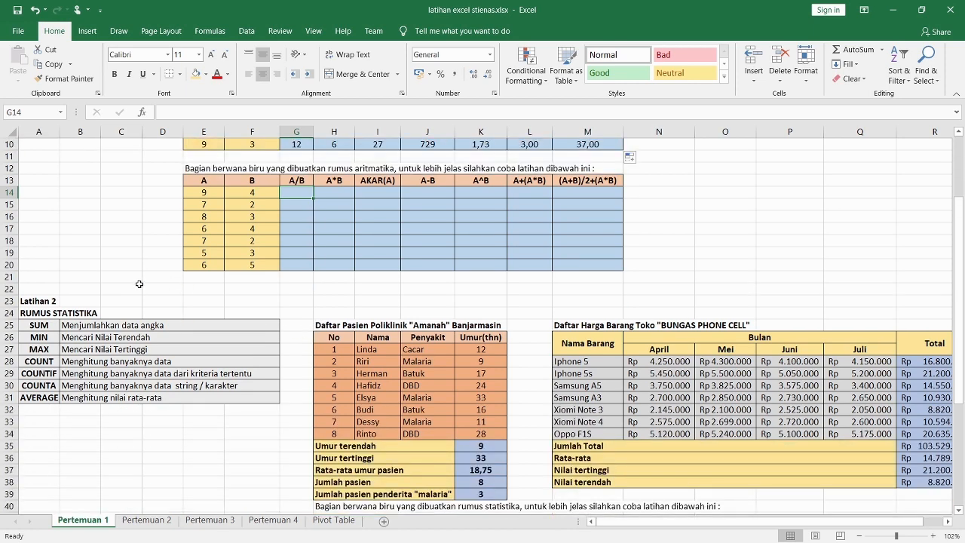
pyautogui.scroll(-1, 140, 286)
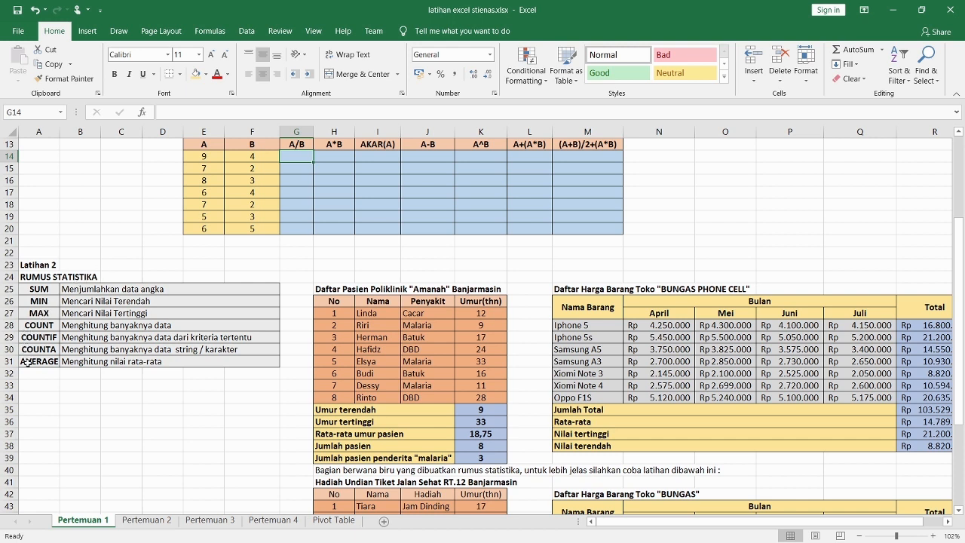
pyautogui.scroll(-1, 89, 392)
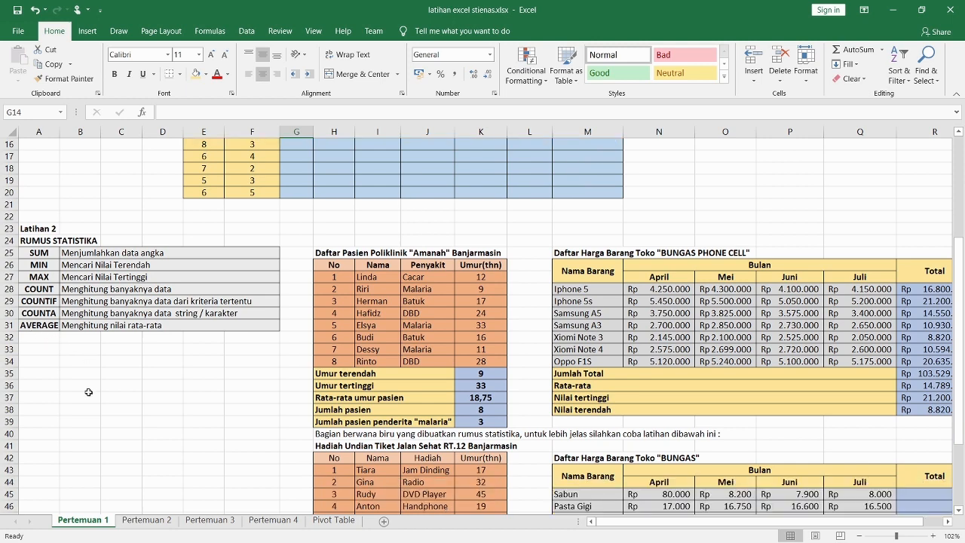
pyautogui.scroll(-1, 434, 346)
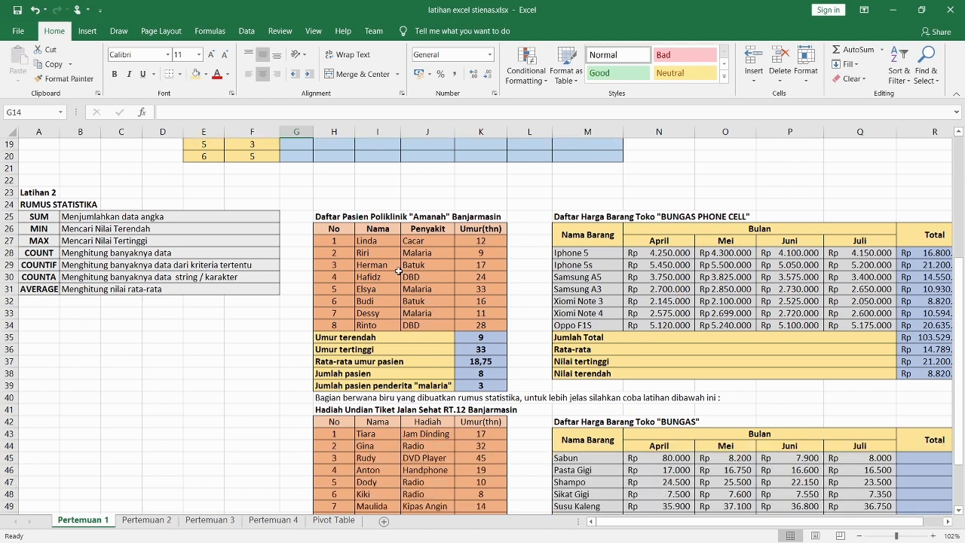
pyautogui.scroll(-1, 381, 242)
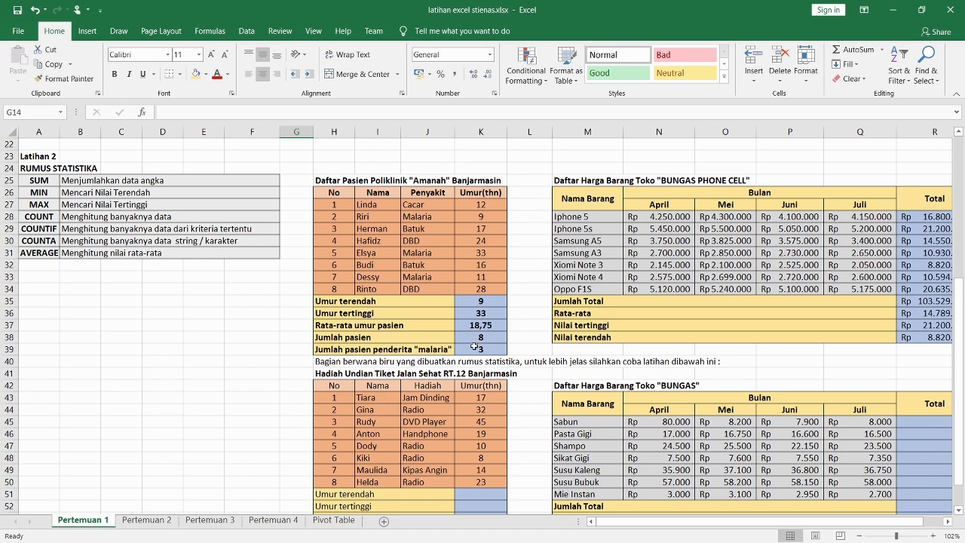
pyautogui.moveTo(475, 301); pyautogui.dragTo(481, 347)
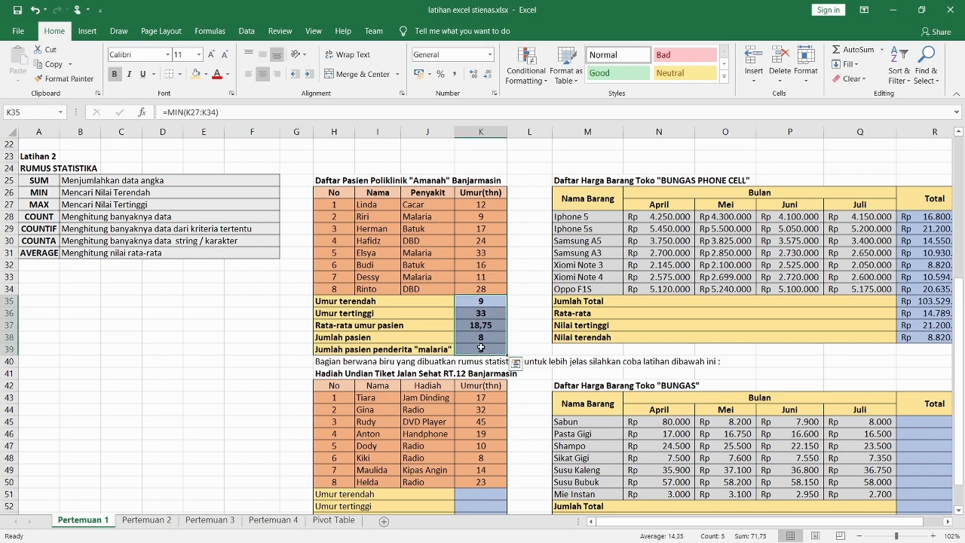
pyautogui.press('Delete')
# Step: Try the formula =MIN(K27:K34) for the lowest age in K35, and clear the cell again
pyautogui.click(511, 301)
pyautogui.click(496, 301)
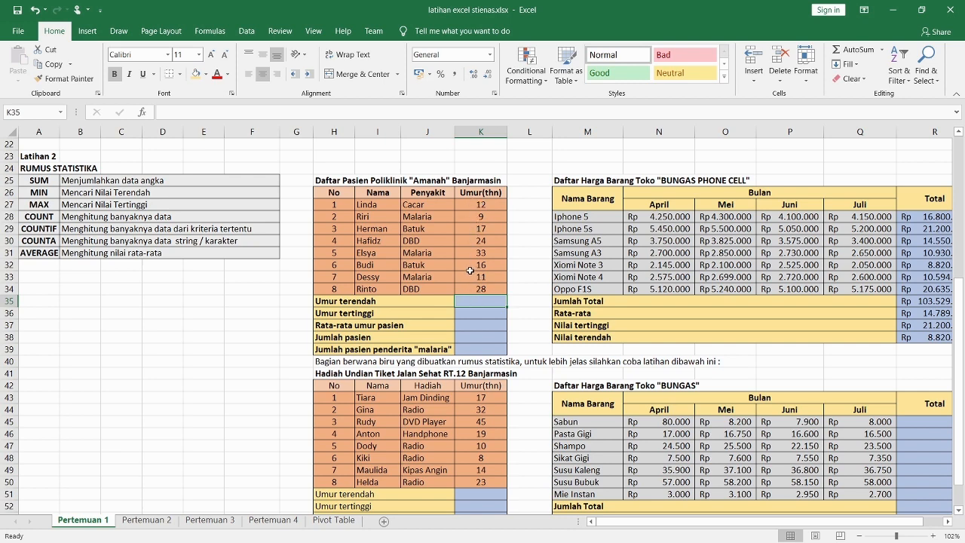
pyautogui.write('=')
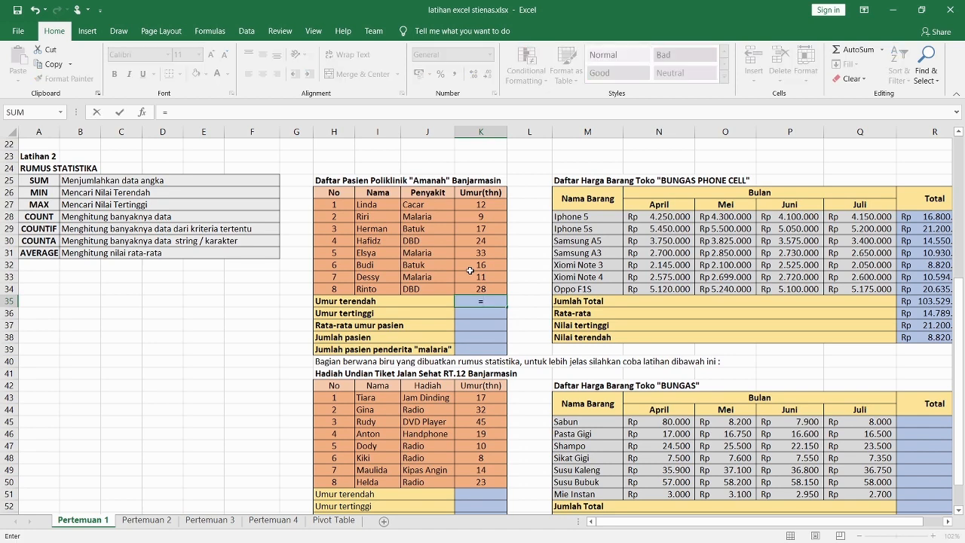
pyautogui.write('min')
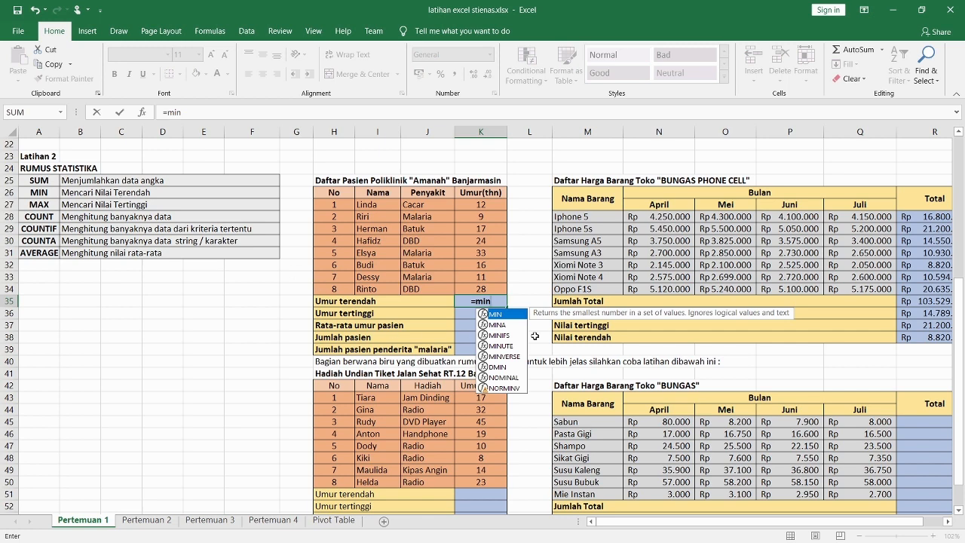
pyautogui.write('(')
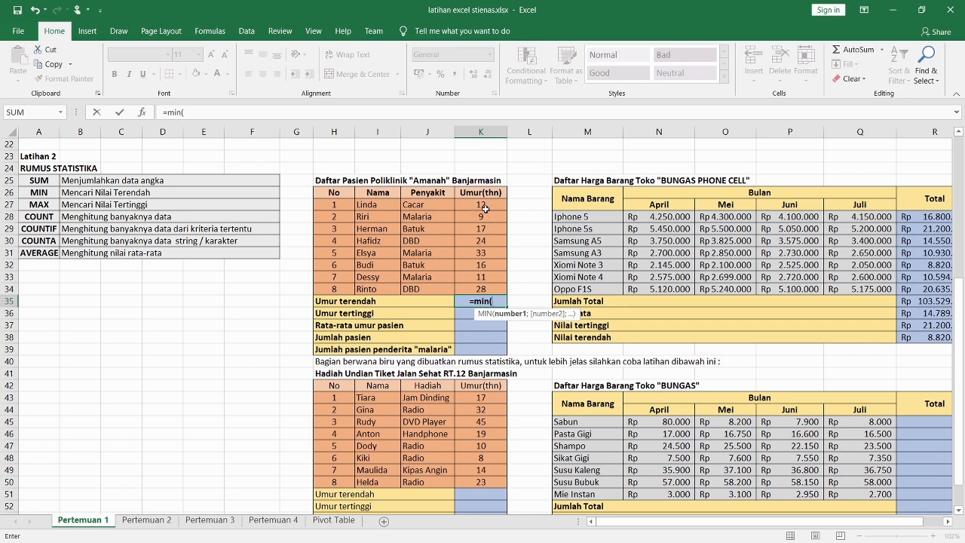
pyautogui.click(485, 208)
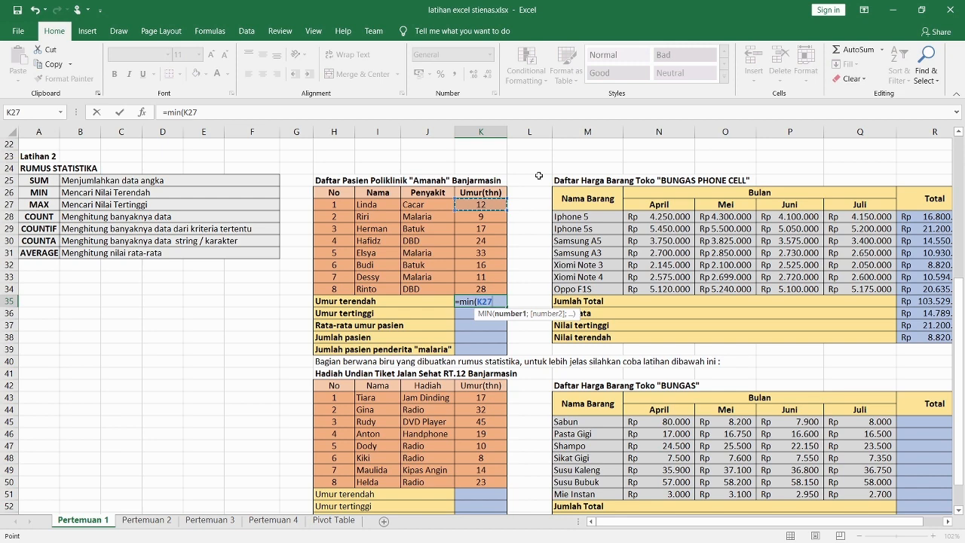
pyautogui.press('F8')
pyautogui.press('BackSpace')
pyautogui.press('BackSpace')
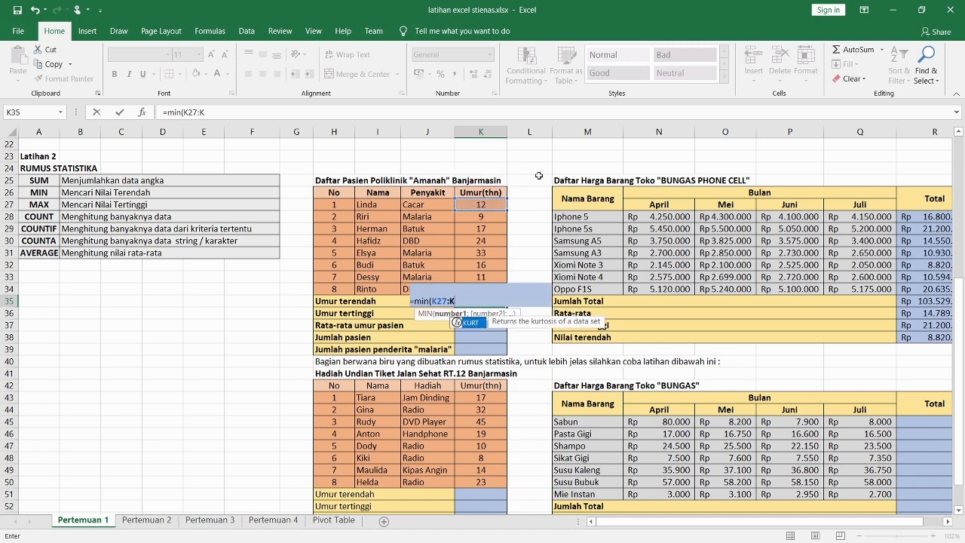
pyautogui.press('BackSpace')
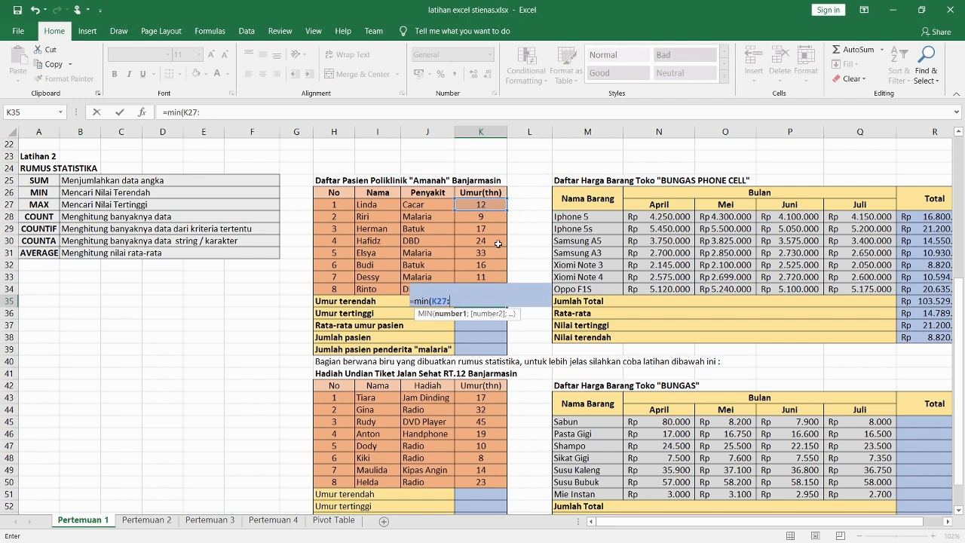
pyautogui.write('K')
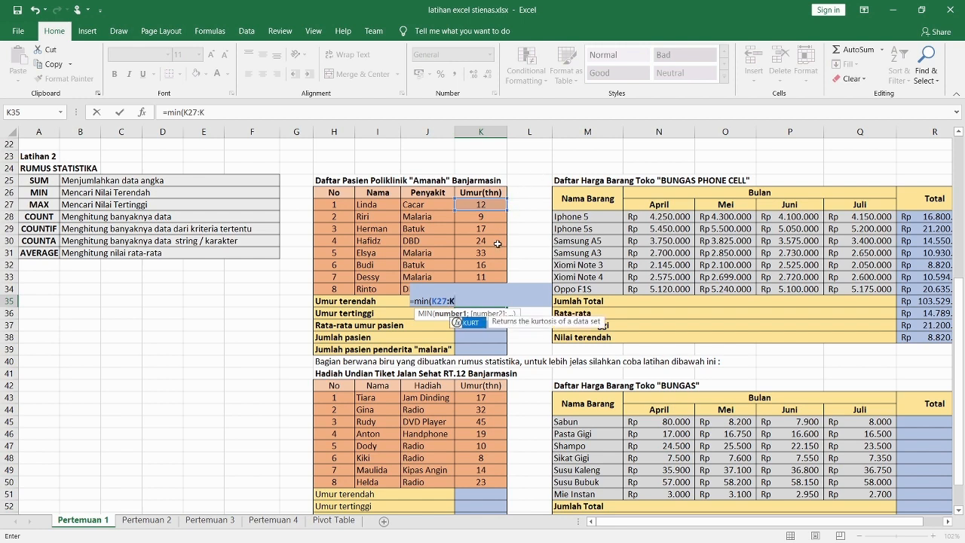
pyautogui.write('34')
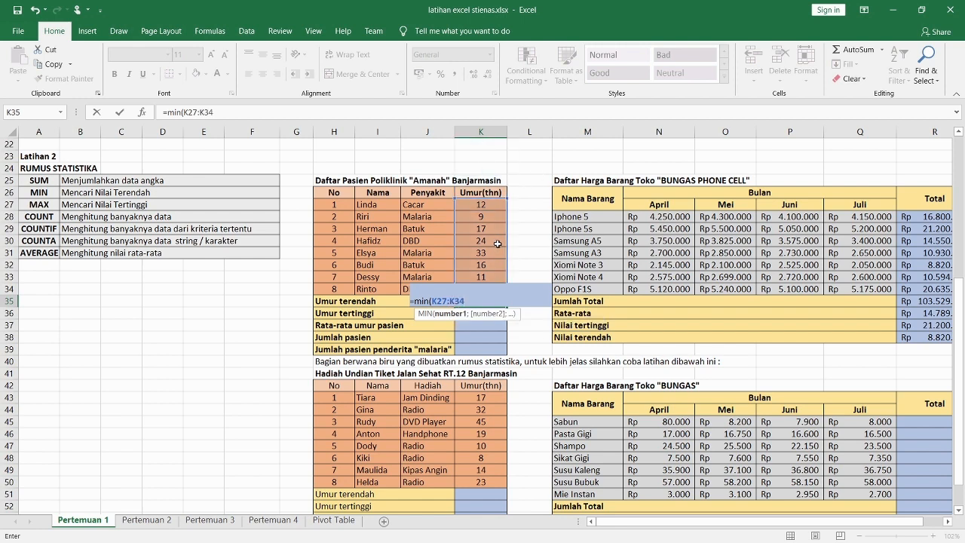
pyautogui.write(')')
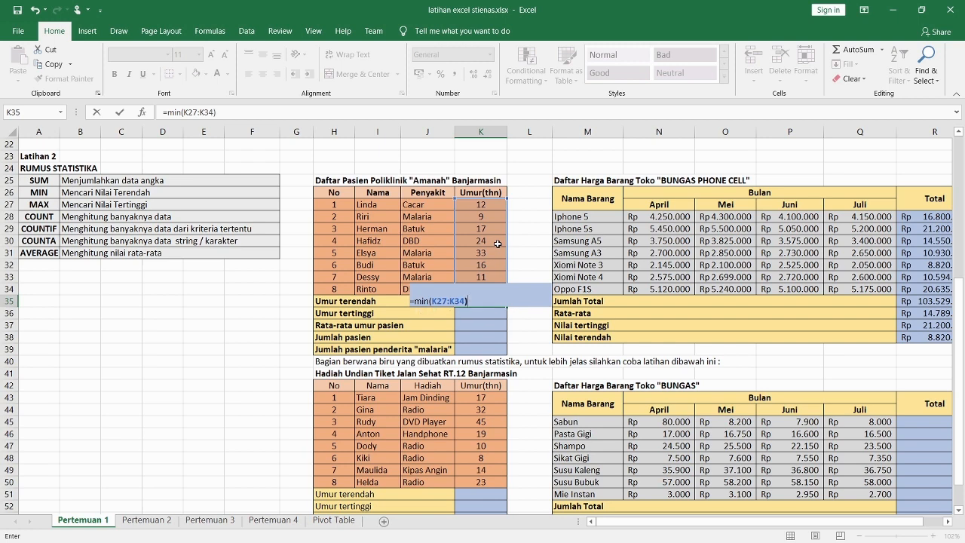
pyautogui.hotkey('ctrl', 'Return')
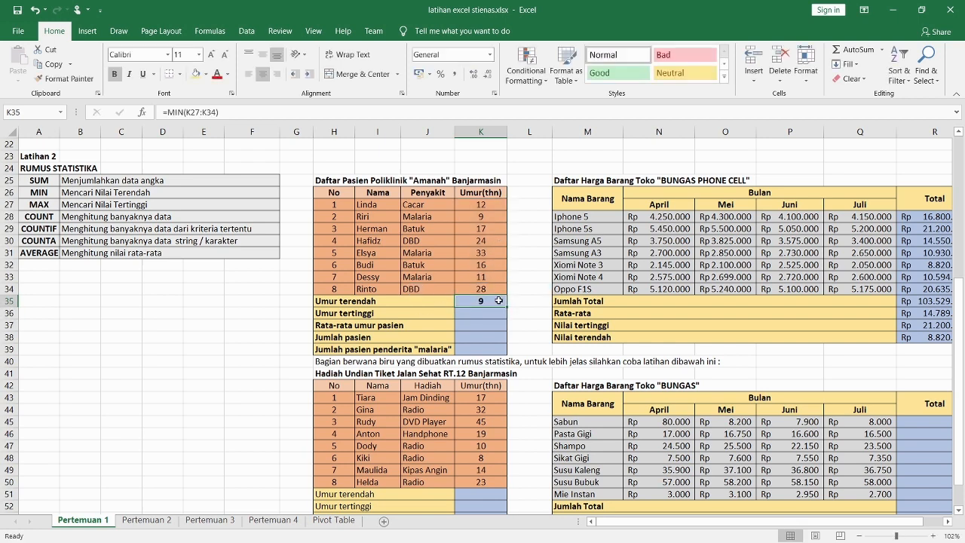
pyautogui.press('Delete')
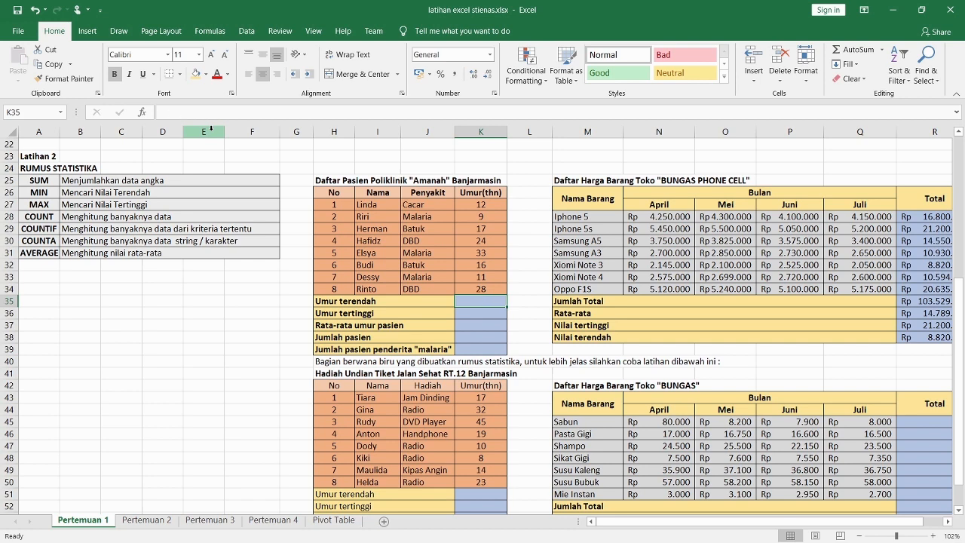
# Step: Enter =MIN(K27:K34) in K35 to calculate the lowest patient age
pyautogui.write('=min(')
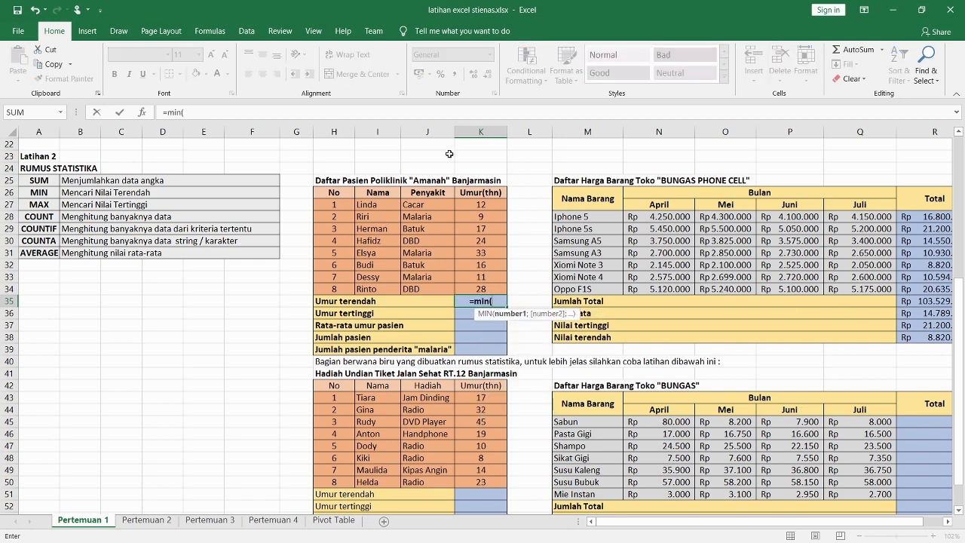
pyautogui.moveTo(481, 203); pyautogui.dragTo(485, 292)
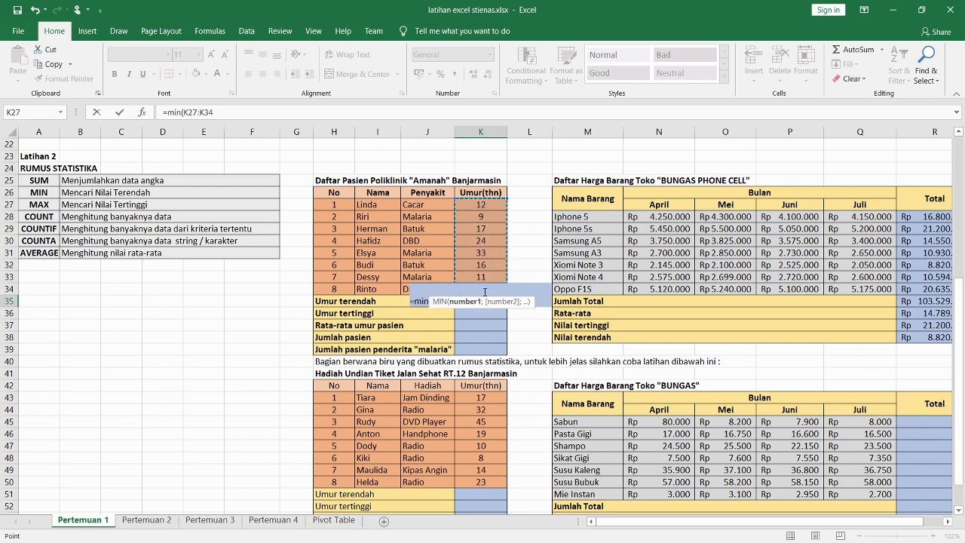
pyautogui.write(')')
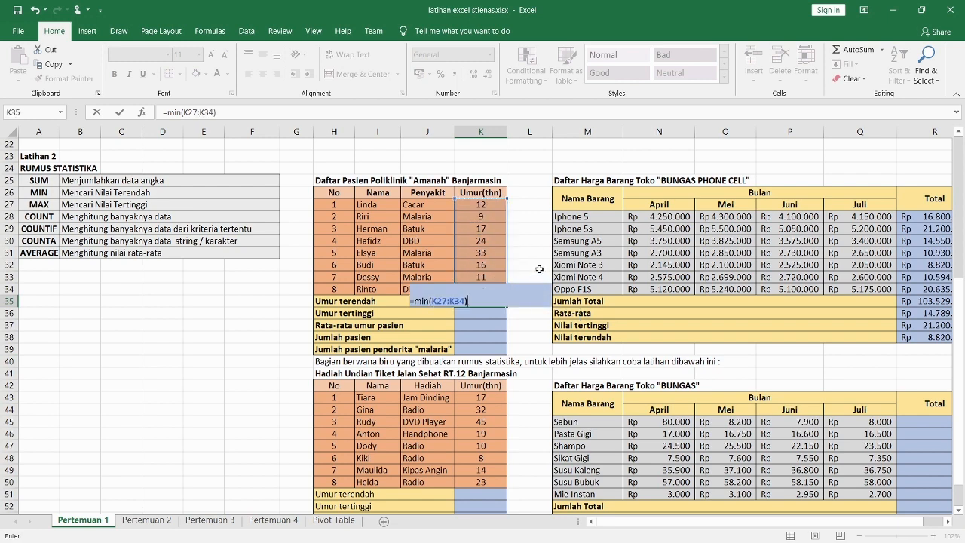
pyautogui.press('Return')
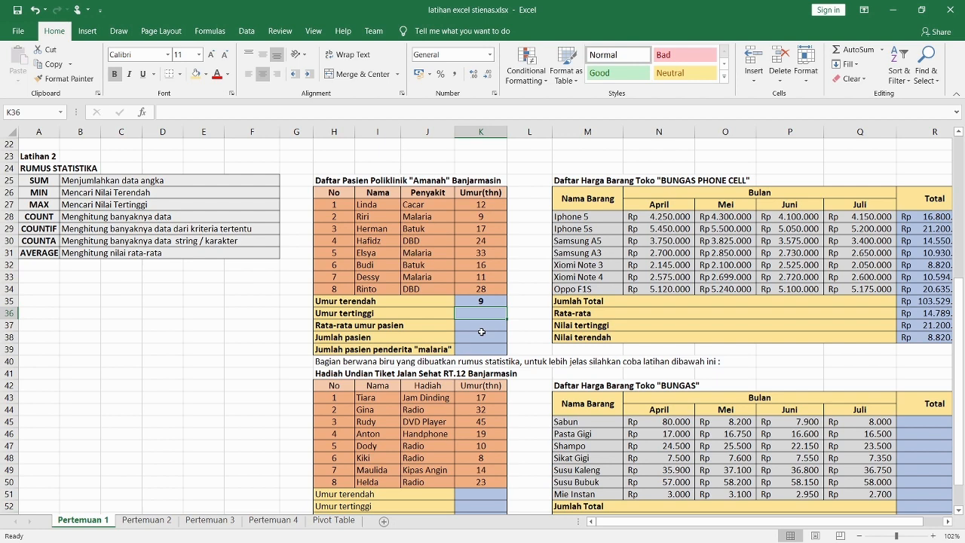
# Step: Enter =MAX(K27:K34) in K36 to calculate the highest patient age
pyautogui.write('=ma')
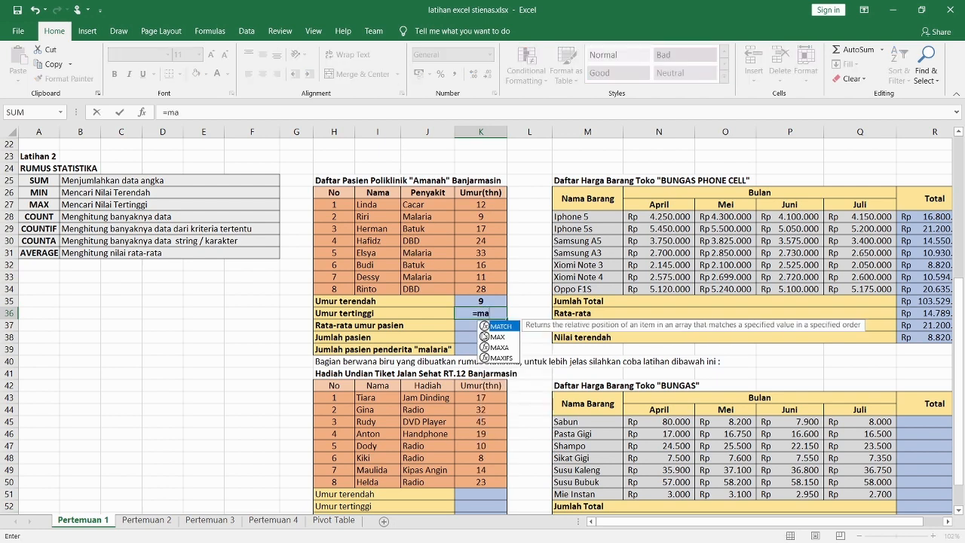
pyautogui.write('x(')
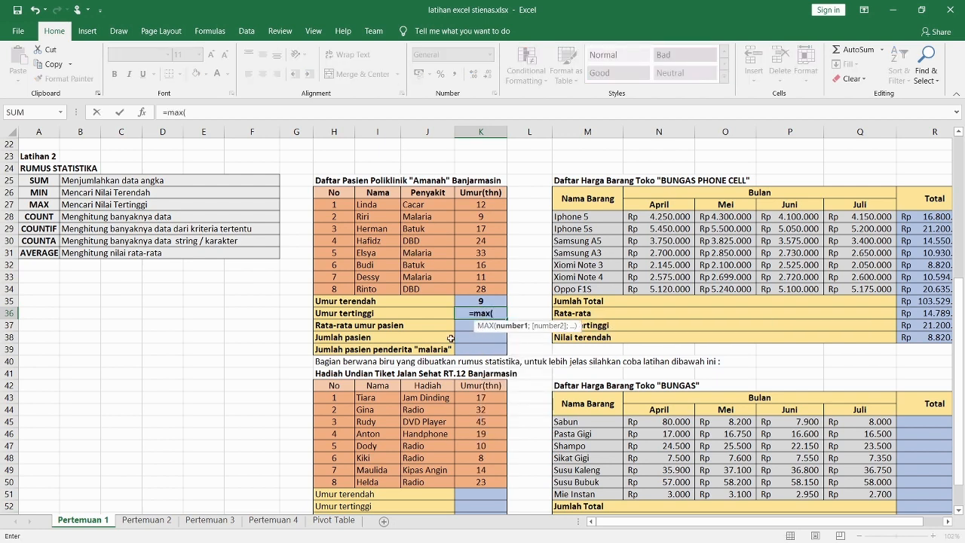
pyautogui.click(481, 204)
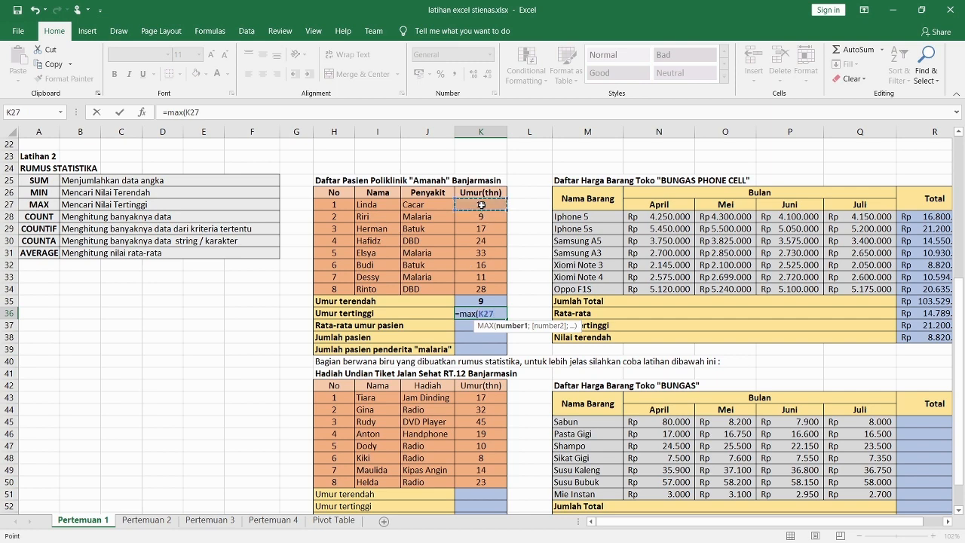
pyautogui.moveTo(481, 204); pyautogui.dragTo(484, 289)
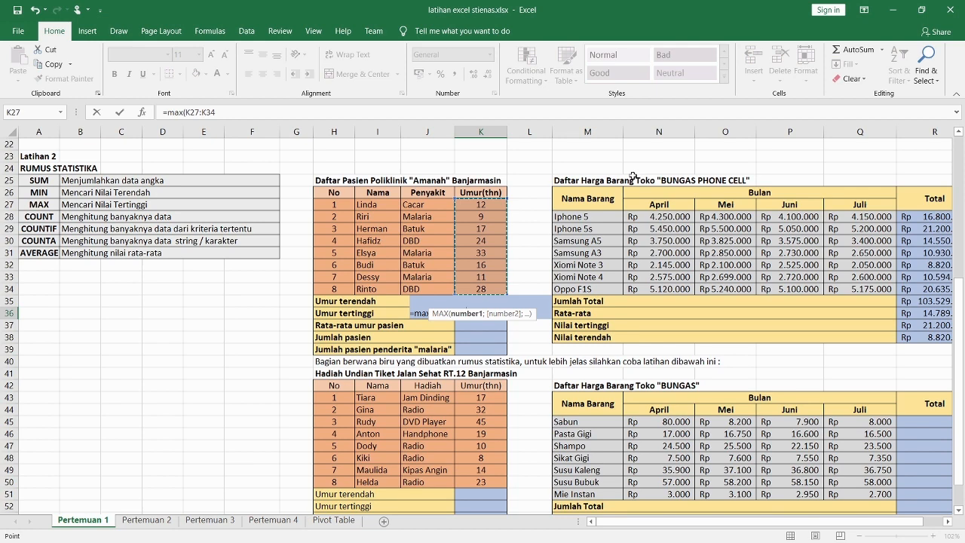
pyautogui.press('Return')
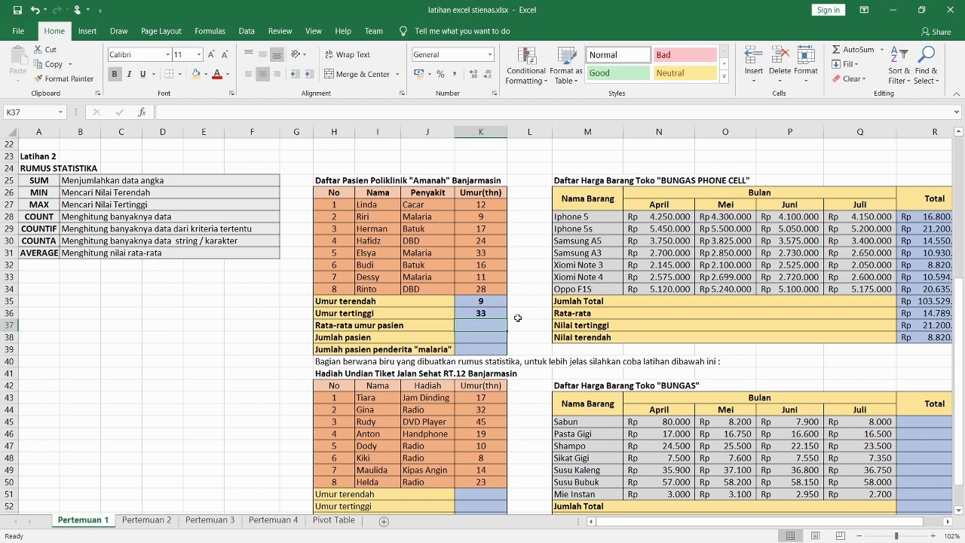
# Step: Enter =AVERAGE(K27:K34) in K37 to calculate the average patient age
pyautogui.write('=aver')
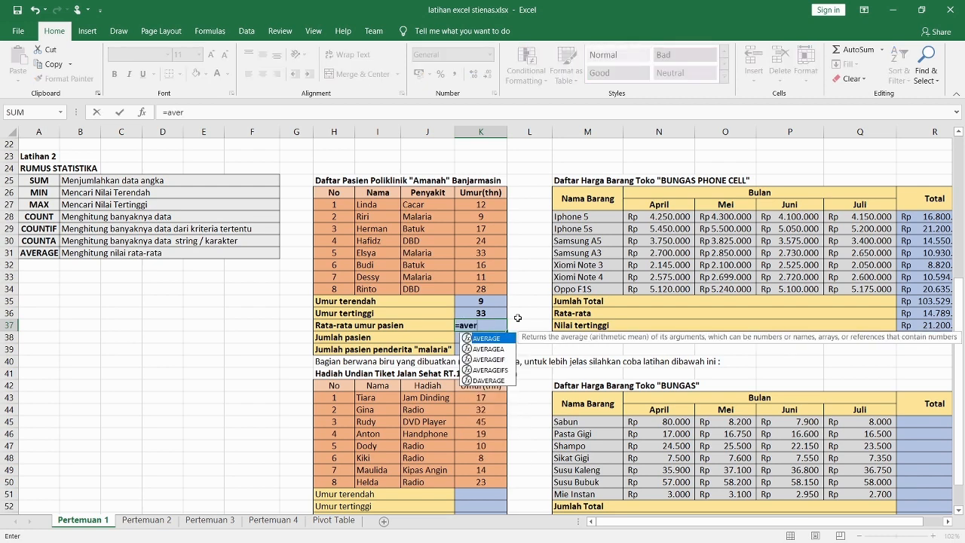
pyautogui.write('age(')
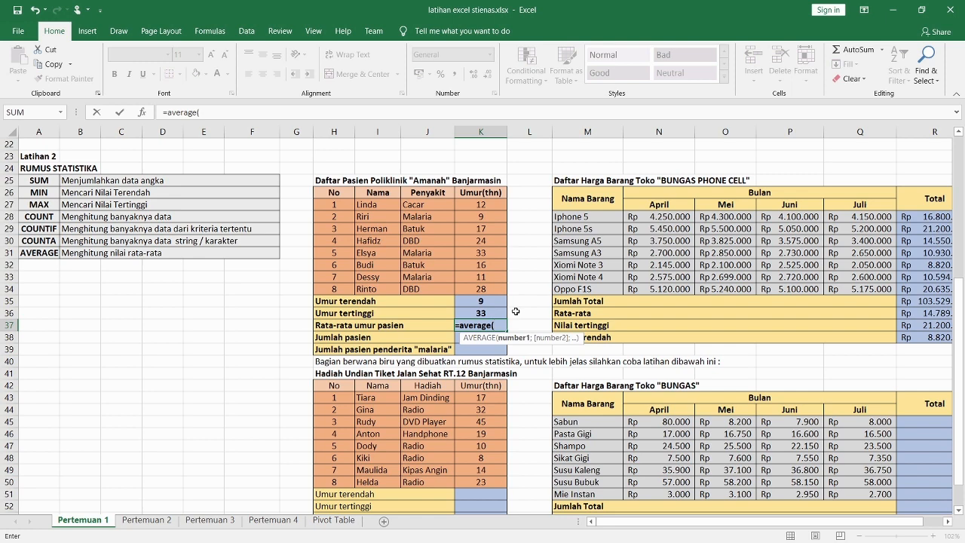
pyautogui.click(486, 205)
pyautogui.moveTo(485, 205); pyautogui.dragTo(480, 289)
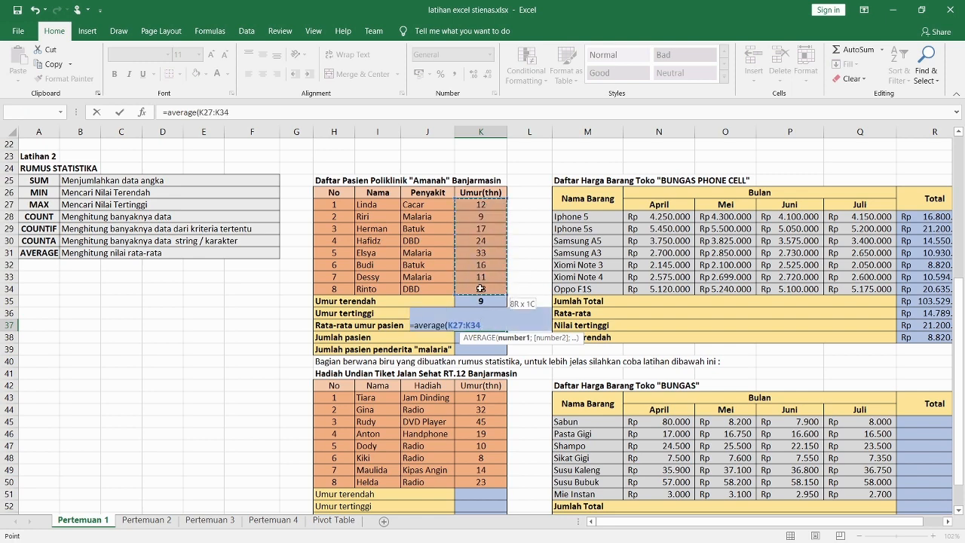
pyautogui.press('Return')
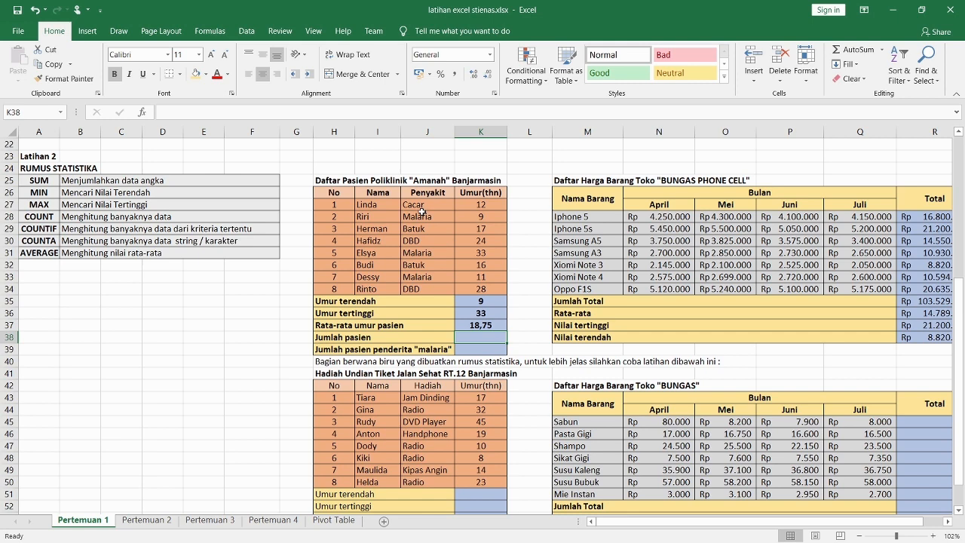
# Step: Try the formula =COUNT(J27:J34) on the Penyakit column for the number of patients in K38, and clear the cell again
pyautogui.write('=')
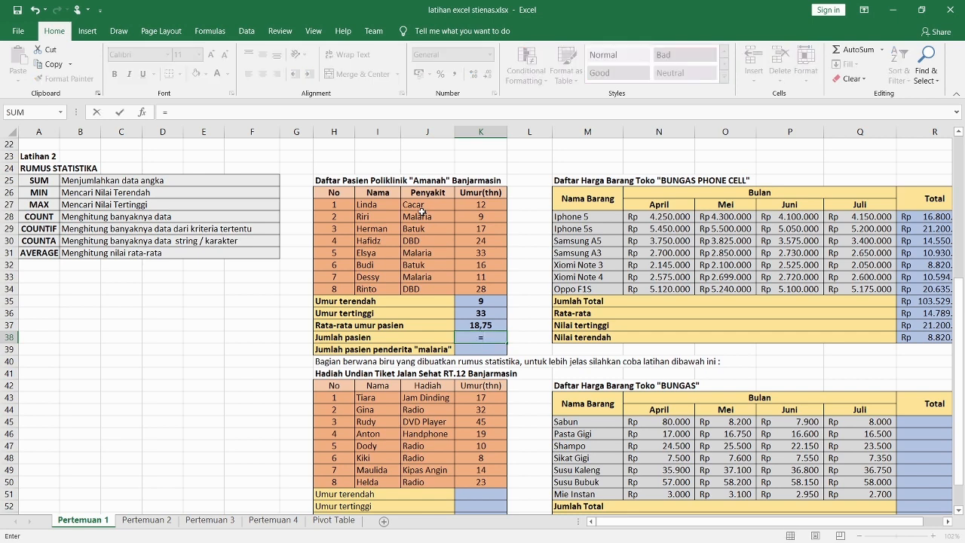
pyautogui.write('count')
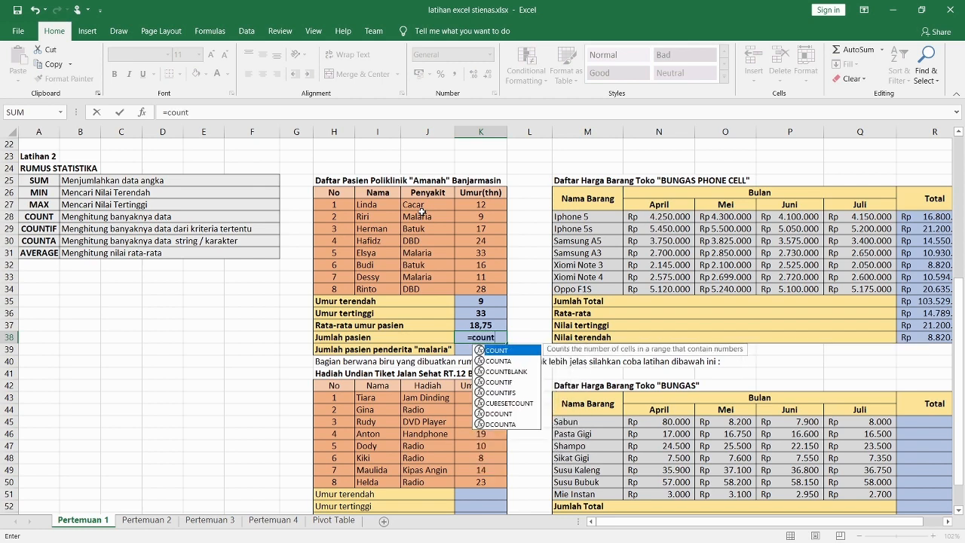
pyautogui.write('(')
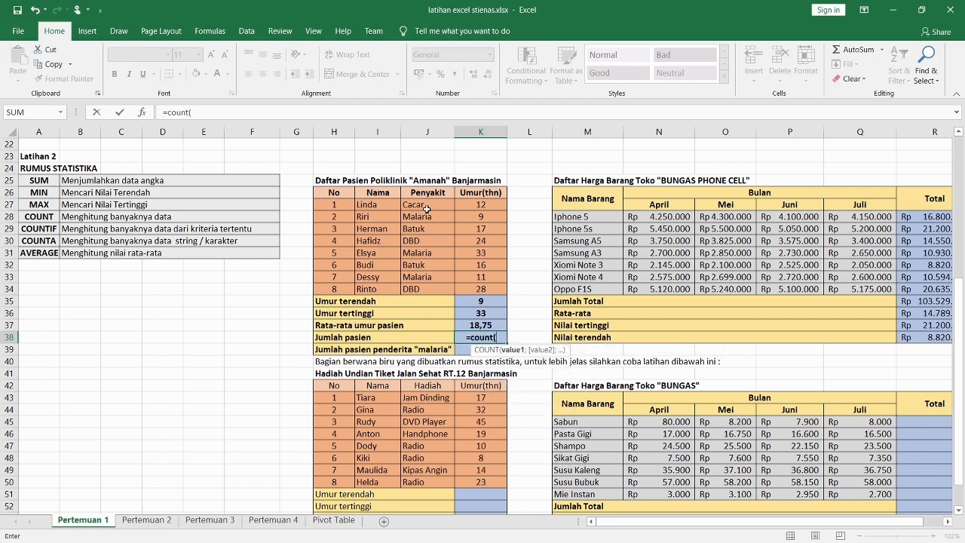
pyautogui.click(424, 207)
pyautogui.moveTo(424, 207); pyautogui.dragTo(431, 290)
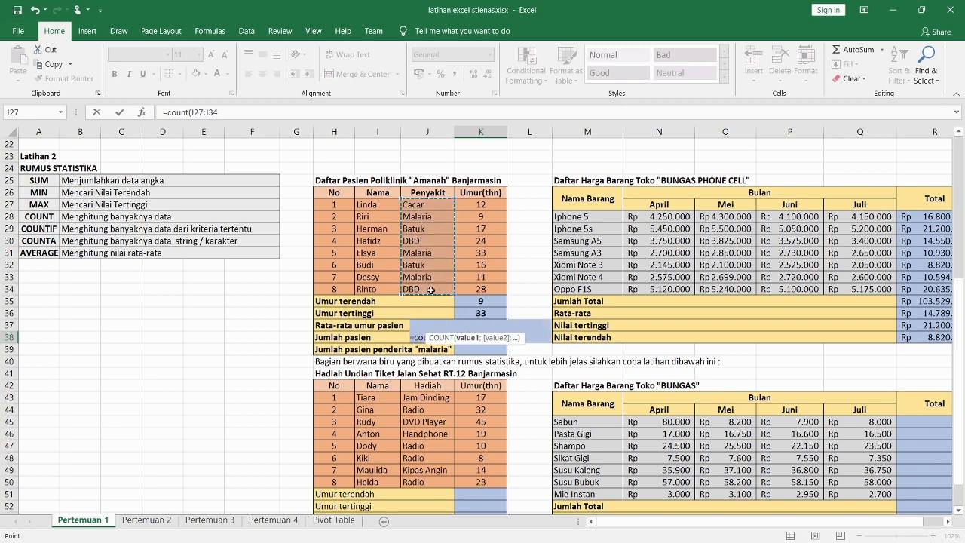
pyautogui.write(')')
pyautogui.press('Return')
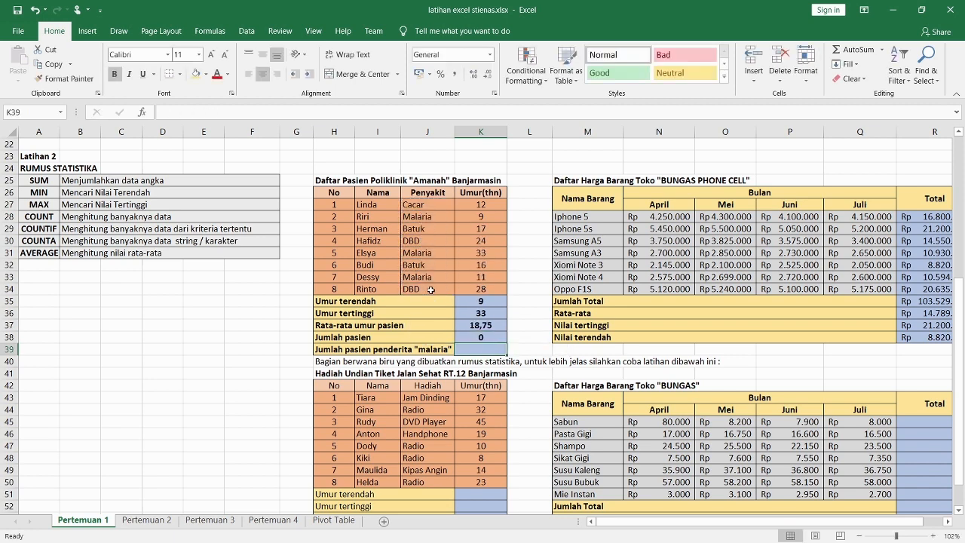
pyautogui.click(465, 336)
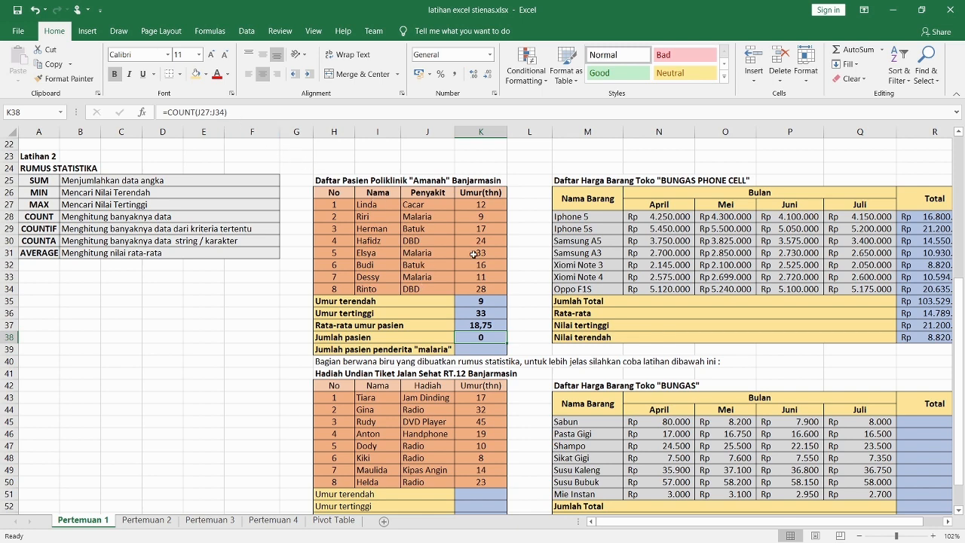
pyautogui.press('Delete')
# Step: Enter =COUNT(K27:K34) in K38 to count the patients from the age column
pyautogui.write('=')
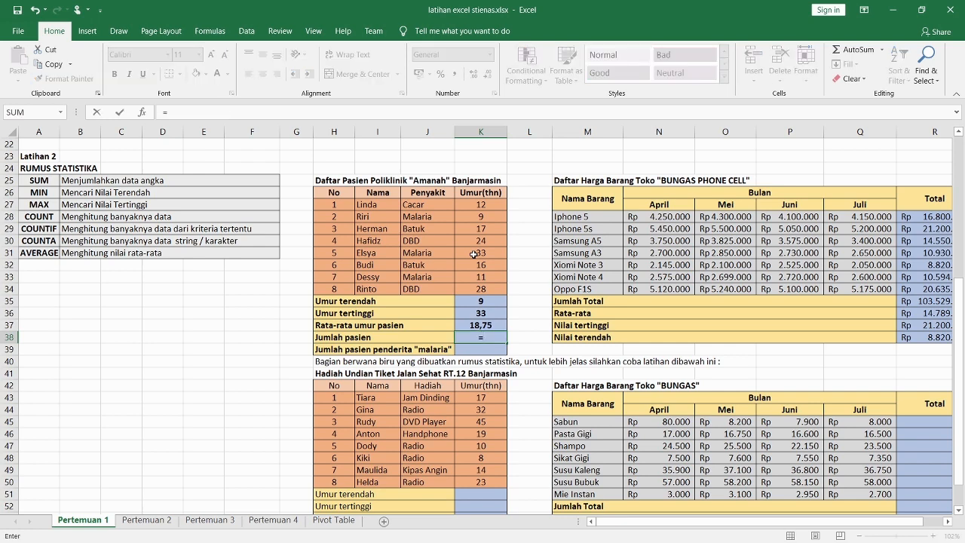
pyautogui.write('count')
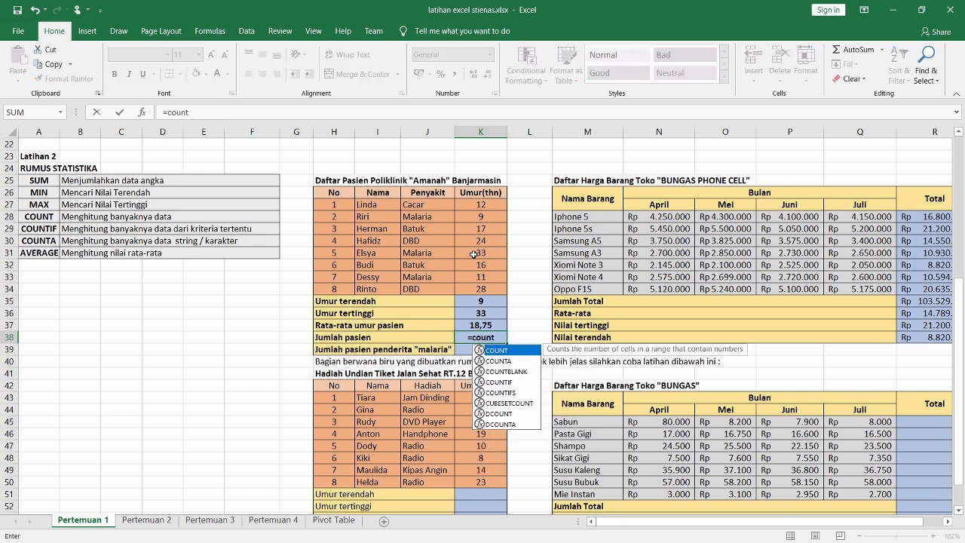
pyautogui.write('(')
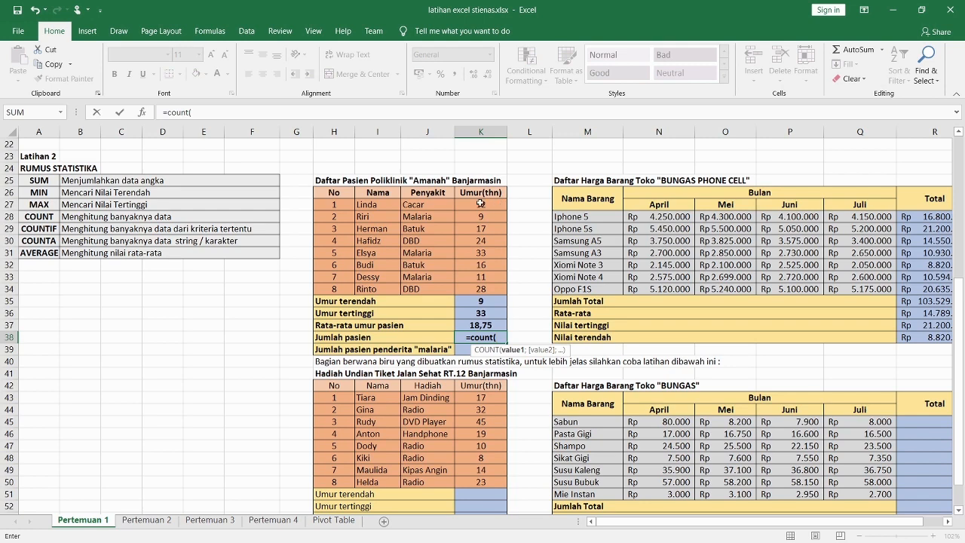
pyautogui.moveTo(480, 202); pyautogui.dragTo(480, 290)
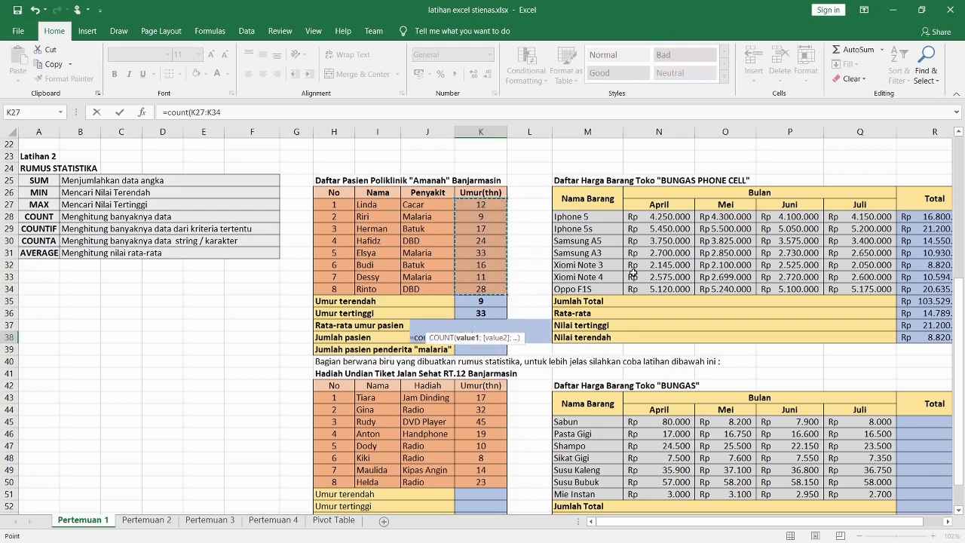
pyautogui.write(')')
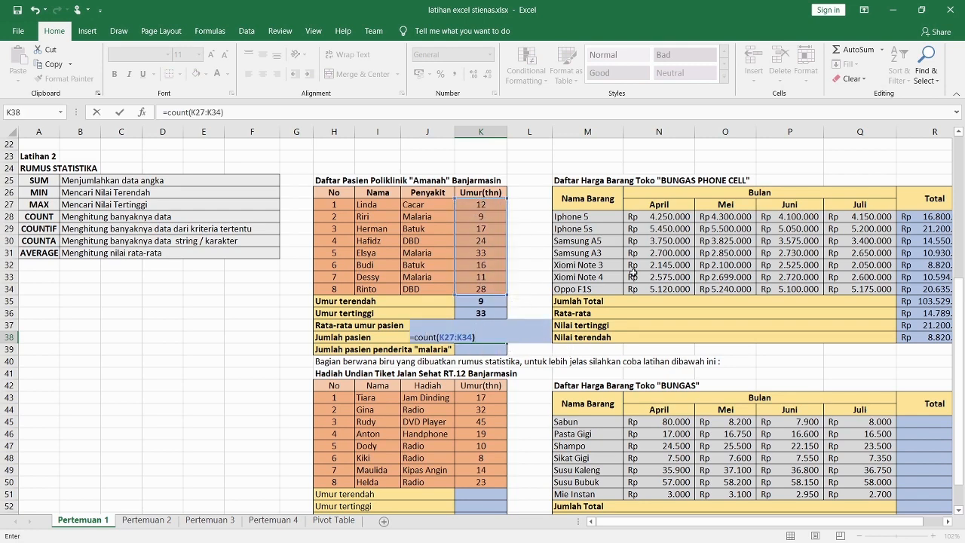
pyautogui.press('Return')
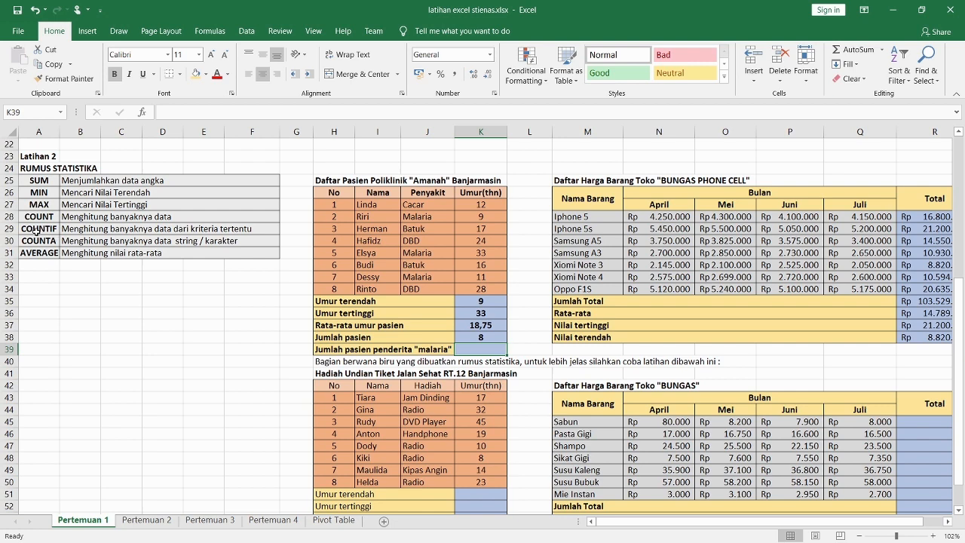
# Step: Enter =COUNTIF(J27:J34;"malaria") in K39 to count the patients with malaria
pyautogui.write('=count')
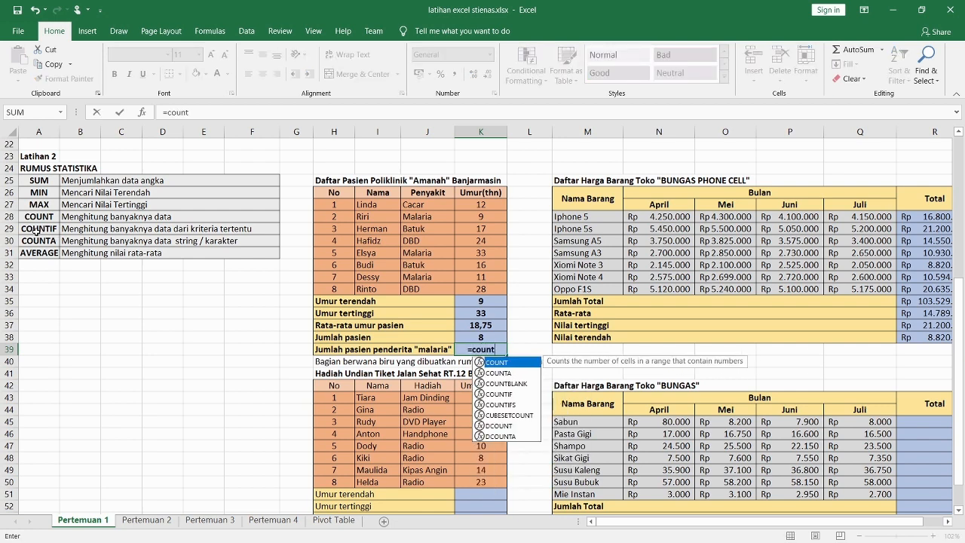
pyautogui.write('if(')
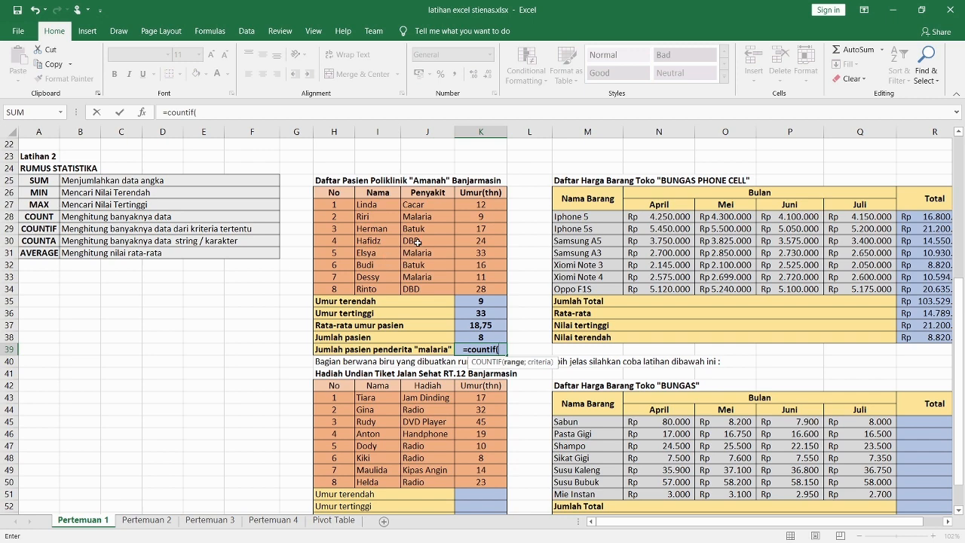
pyautogui.click(419, 205)
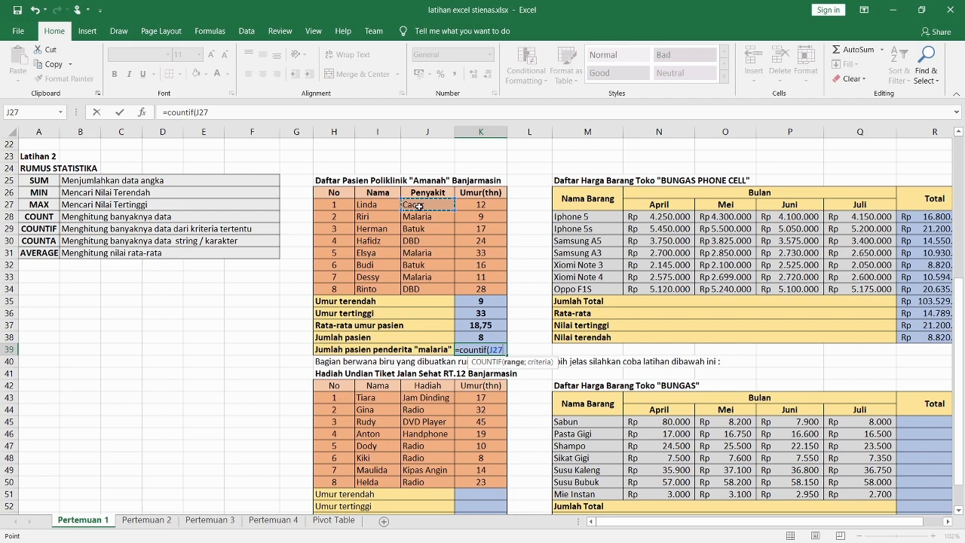
pyautogui.moveTo(419, 205); pyautogui.dragTo(419, 290)
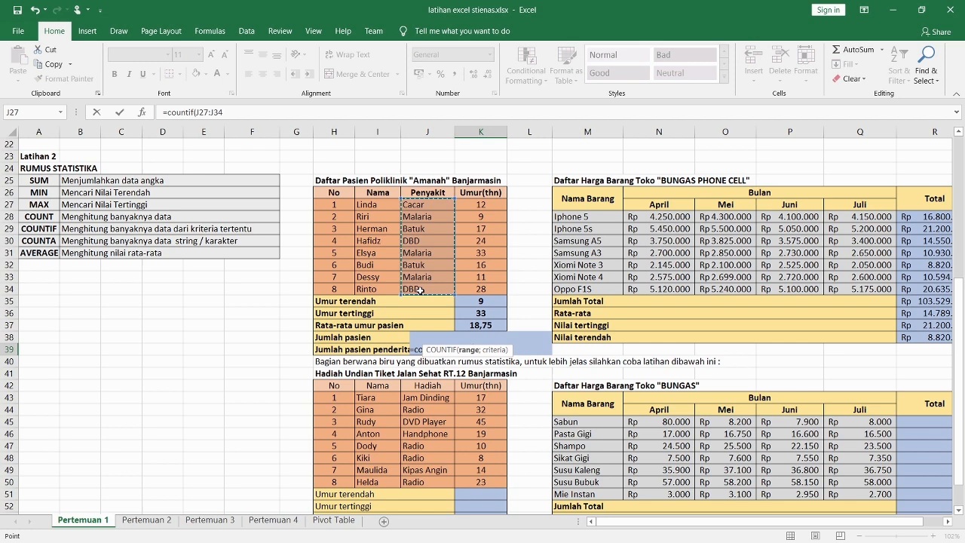
pyautogui.write(';')
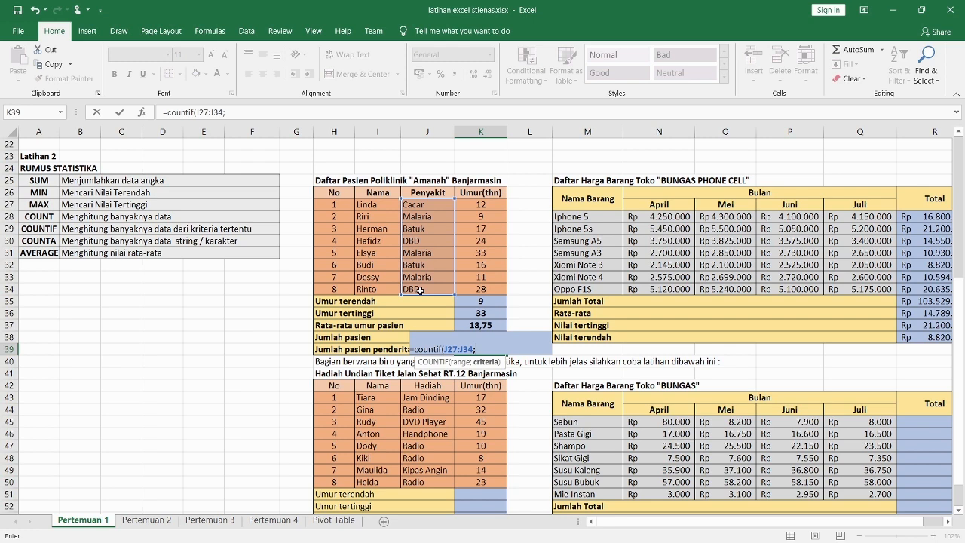
pyautogui.write('"')
pyautogui.write('malaria")')
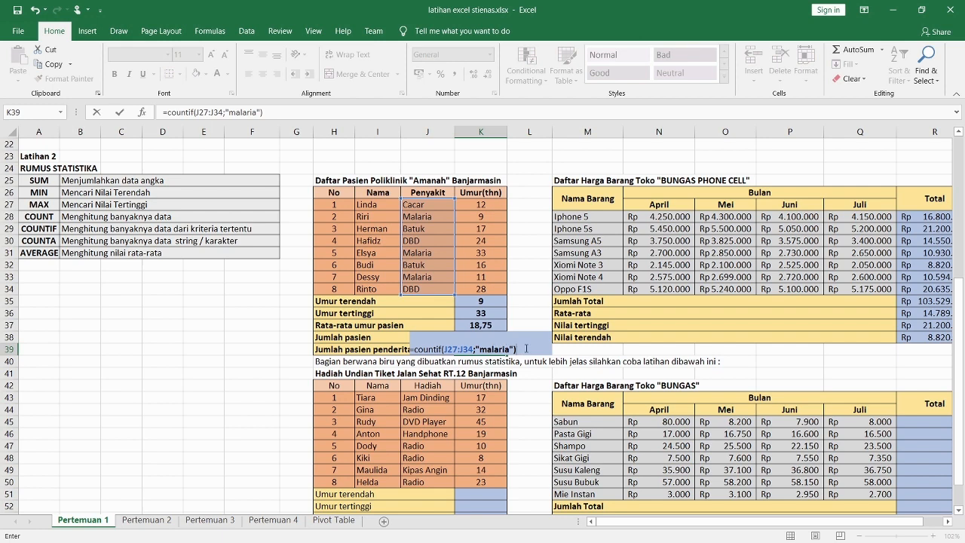
pyautogui.press('Return')
# Step: Change the COUNTIF criterion in K39 to "dbd"
pyautogui.click(495, 348)
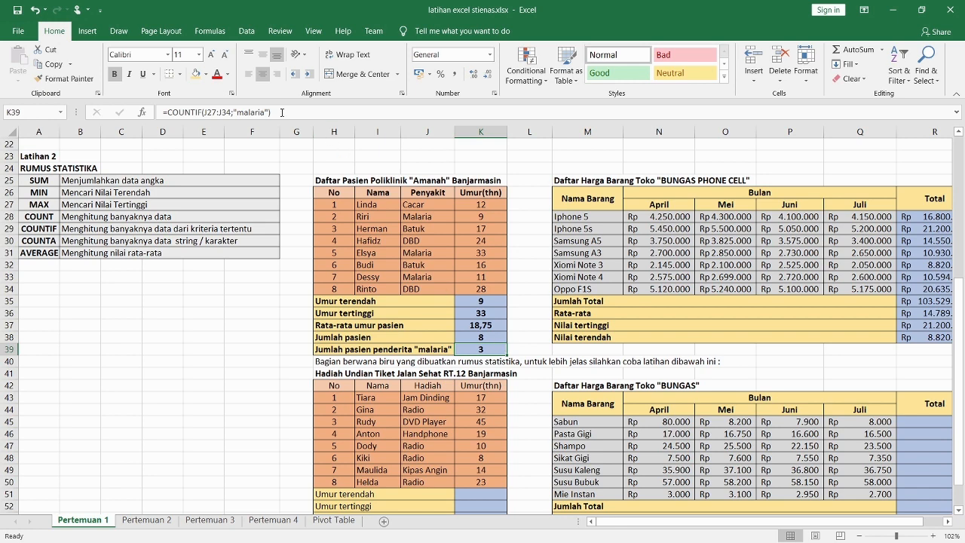
pyautogui.doubleClick(482, 350)
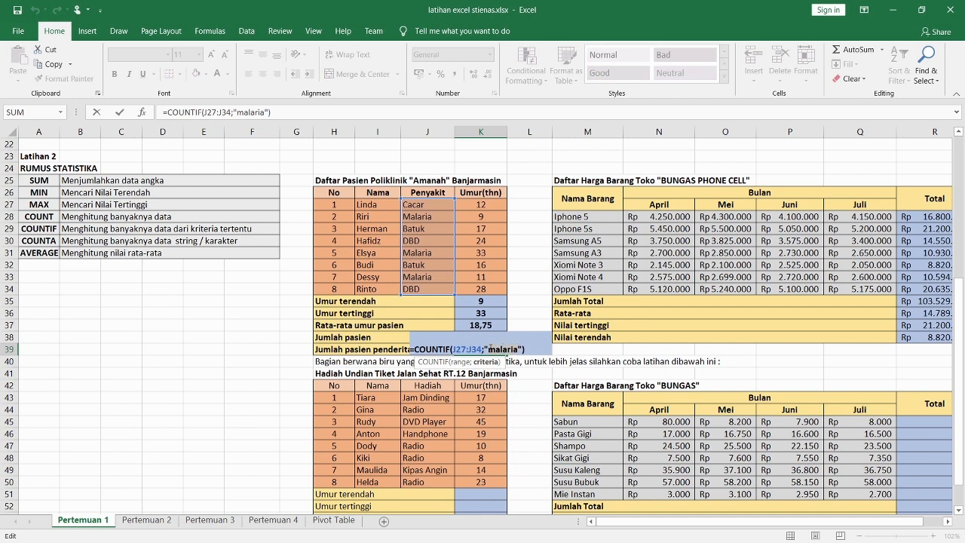
pyautogui.doubleClick(493, 349)
pyautogui.write('dbd')
pyautogui.hotkey('ctrl', 'Return')
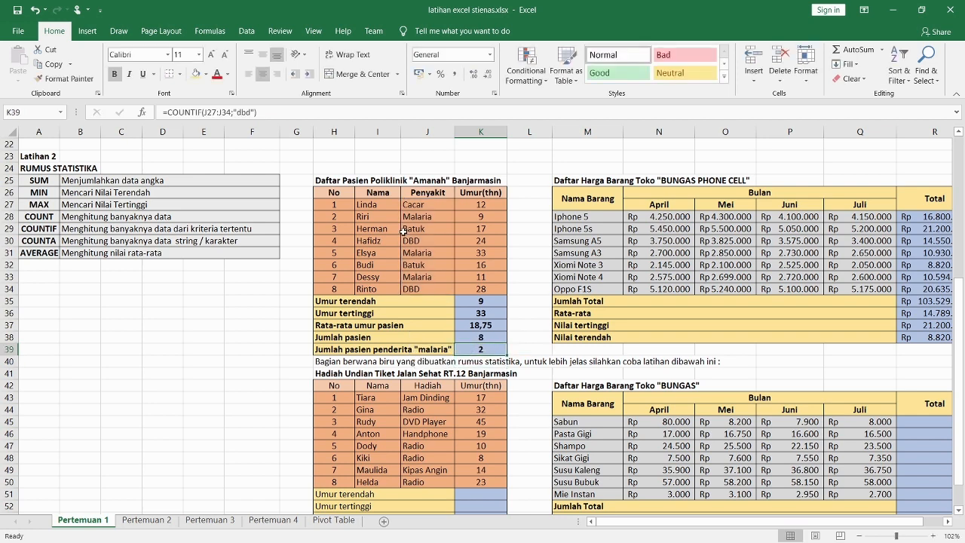
# Step: Clear the existing results in R28:R38 of the Toko "BUNGAS PHONE CELL" price table
pyautogui.scroll(-2, 419, 261)
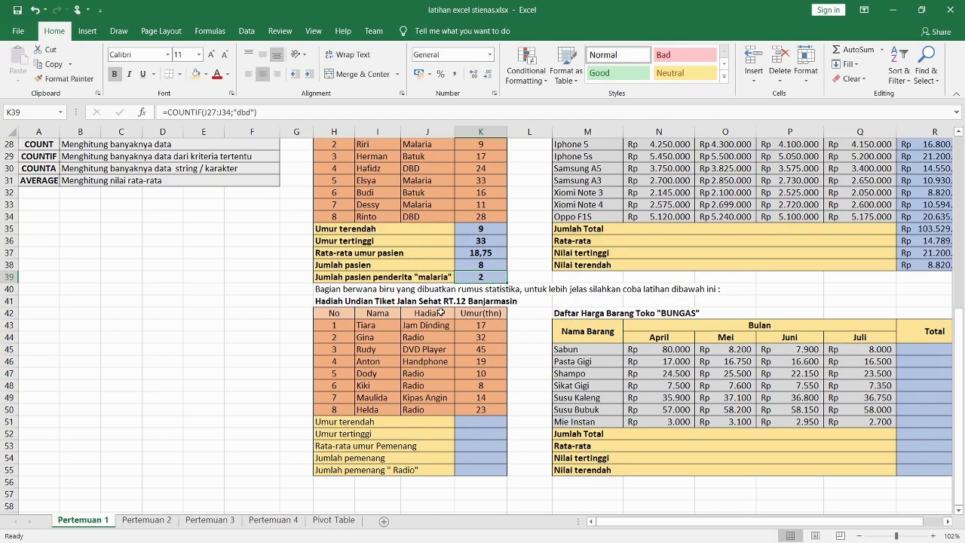
pyautogui.click(479, 427)
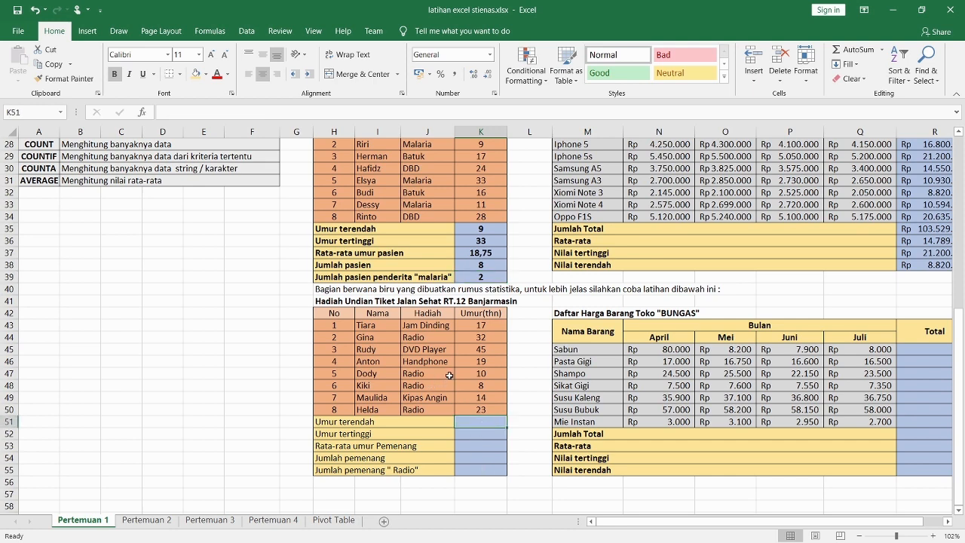
pyautogui.scroll(1, 452, 373)
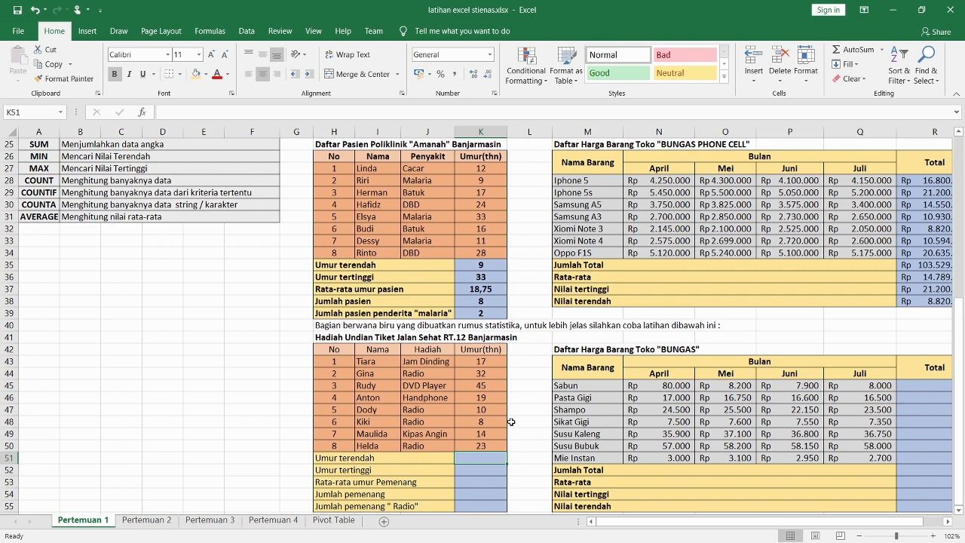
pyautogui.moveTo(632, 522); pyautogui.dragTo(654, 522)
pyautogui.scroll(2, 700, 310)
pyautogui.scroll(-1, 700, 310)
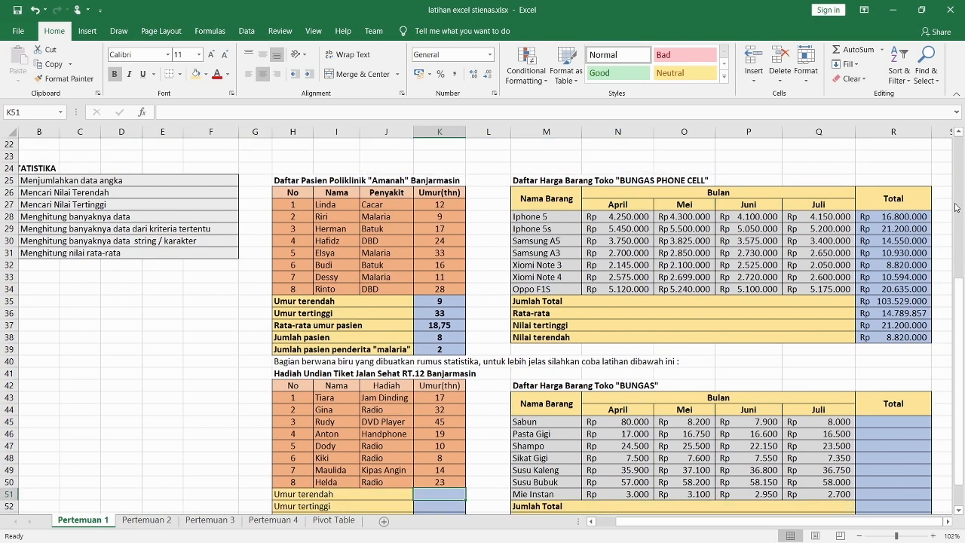
pyautogui.moveTo(904, 218); pyautogui.dragTo(894, 336)
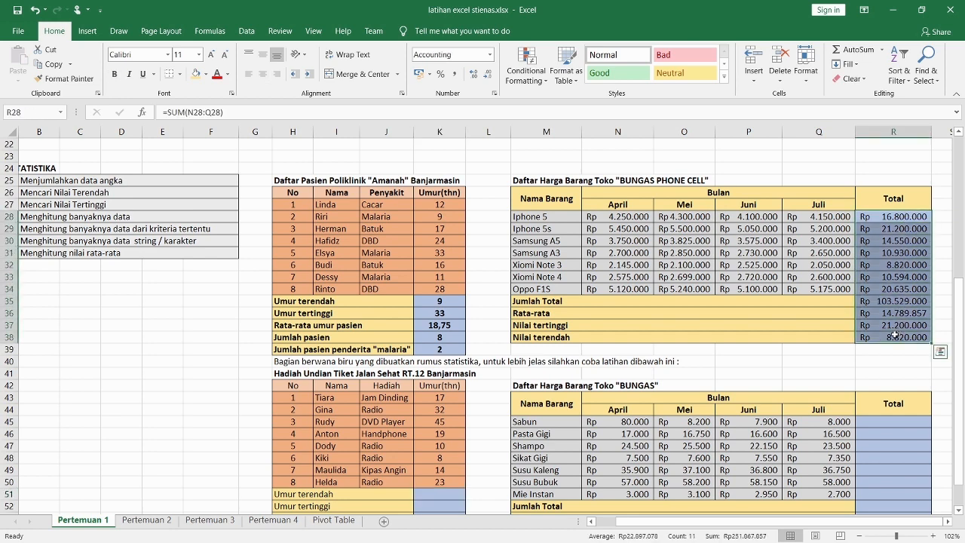
pyautogui.press('Delete')
# Step: Enter =SUM(N28:Q28) in R28 to total the Iphone 5 prices and fill the formula down to R34
pyautogui.click(885, 218)
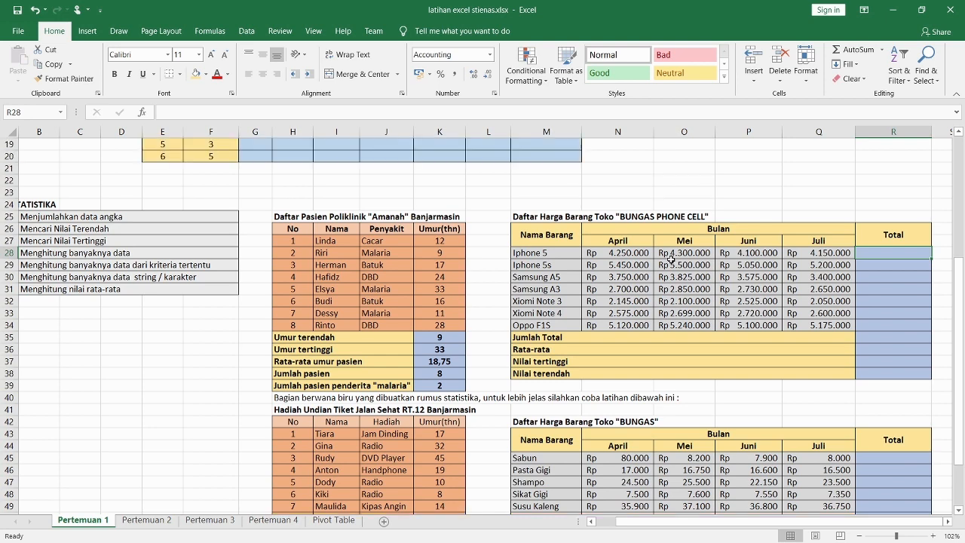
pyautogui.scroll(1, 669, 260)
pyautogui.click(605, 521)
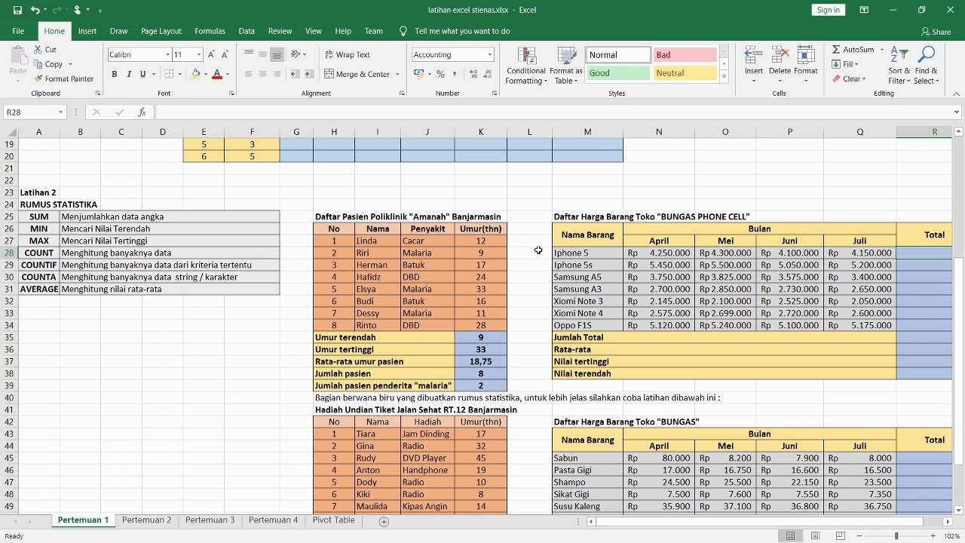
pyautogui.hscroll(5, 538, 249)
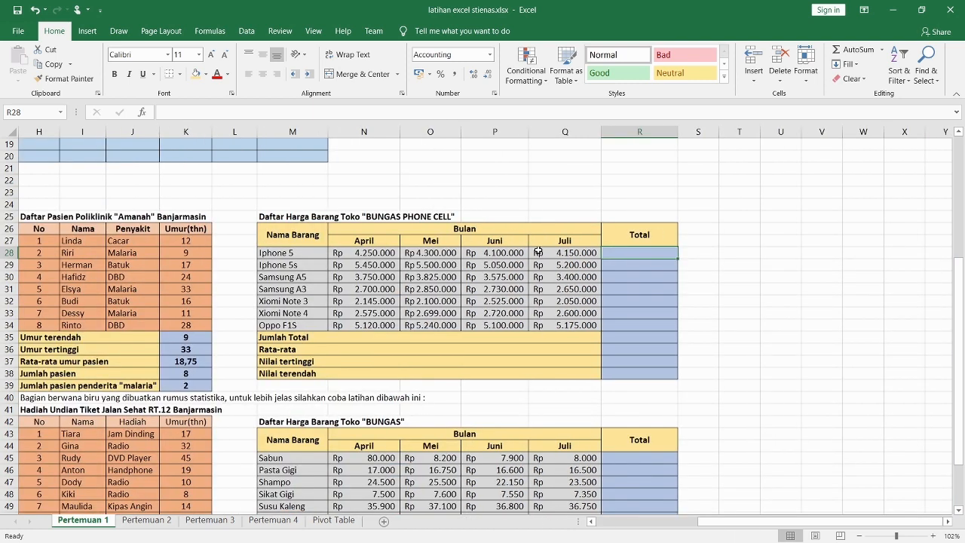
pyautogui.hscroll(-4, 538, 250)
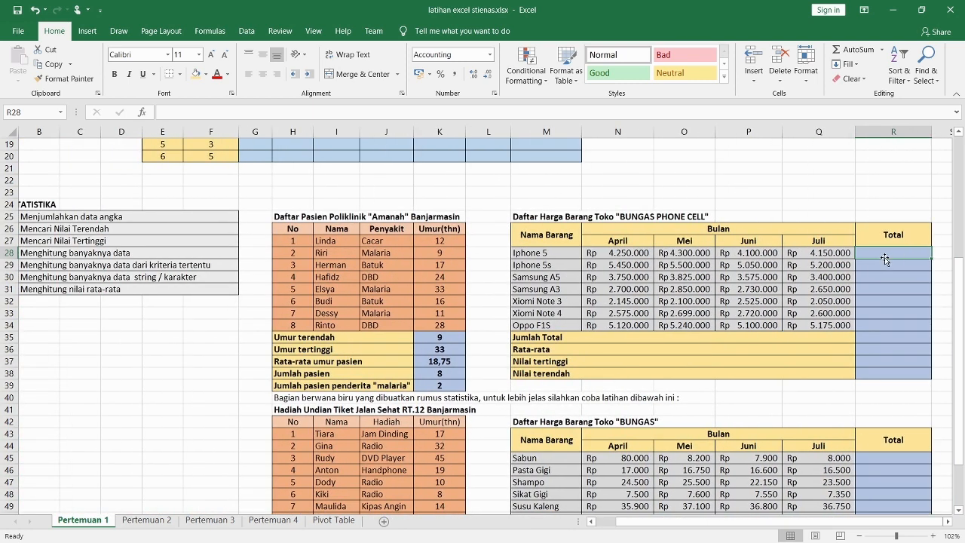
pyautogui.write('=su')
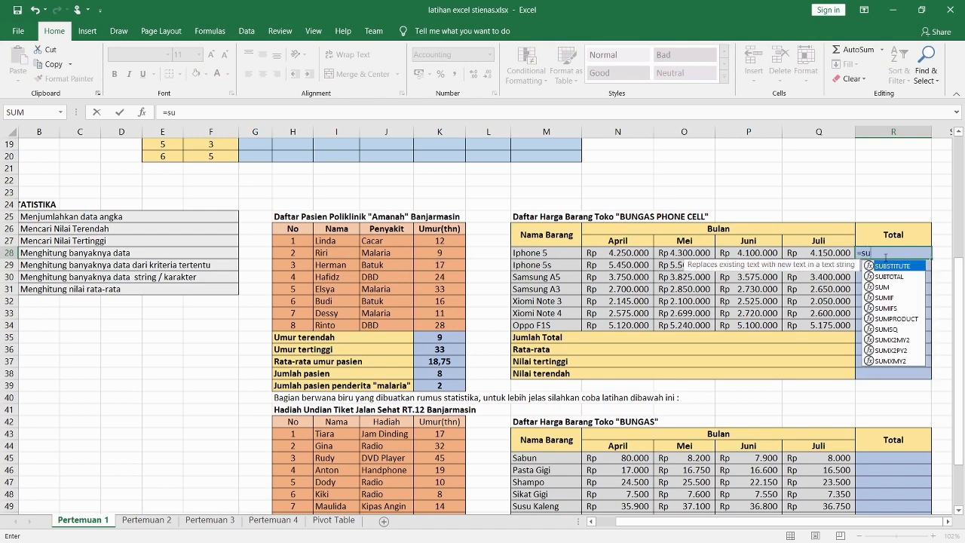
pyautogui.write('m(')
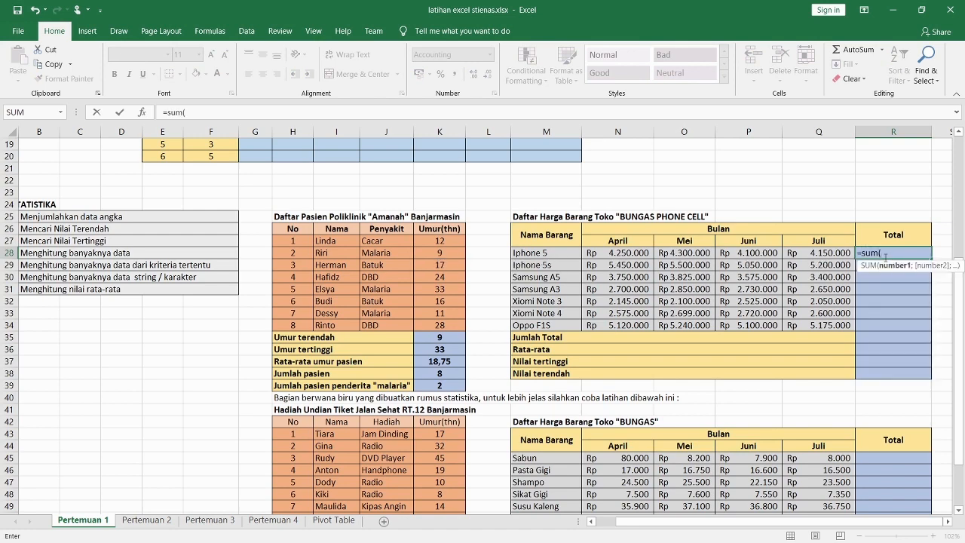
pyautogui.click(618, 254)
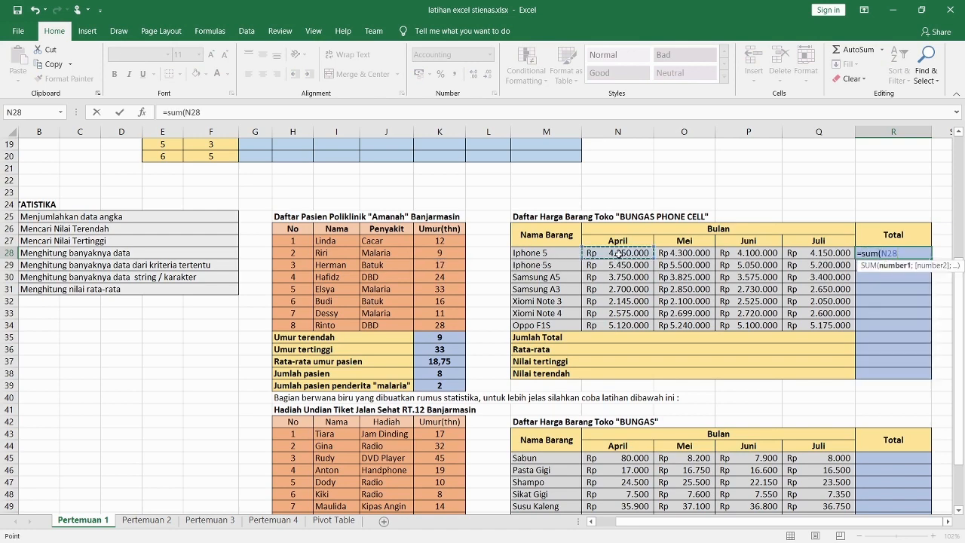
pyautogui.moveTo(618, 254); pyautogui.dragTo(798, 257)
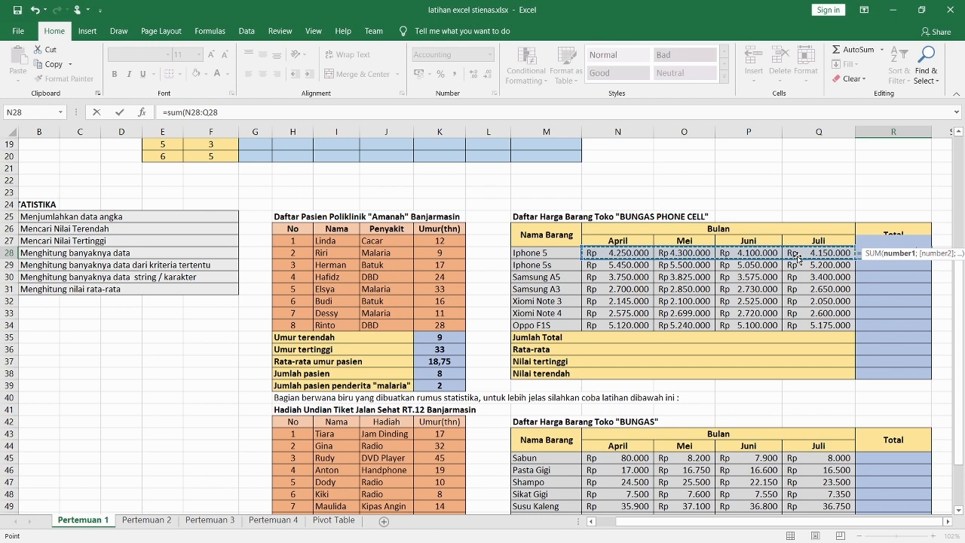
pyautogui.moveTo(798, 257); pyautogui.dragTo(798, 257)
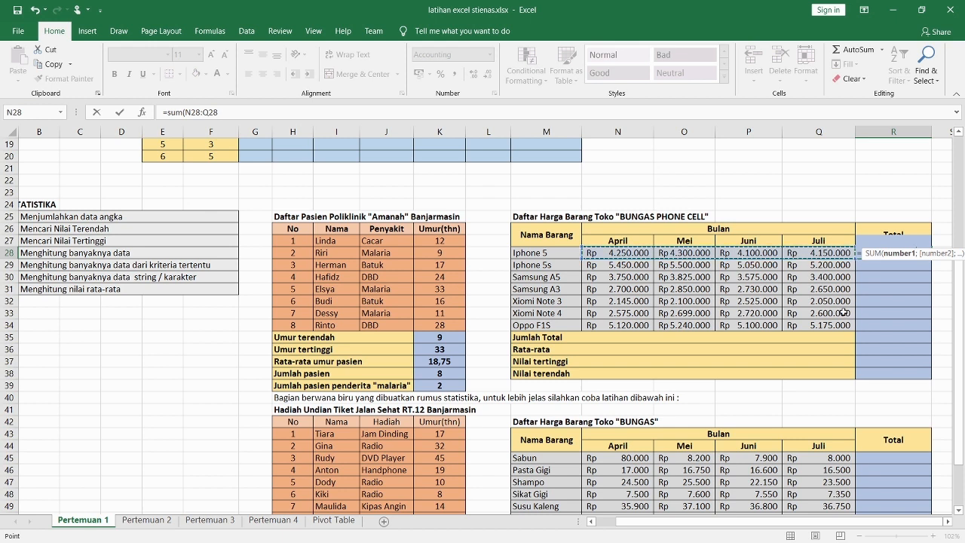
pyautogui.write(')')
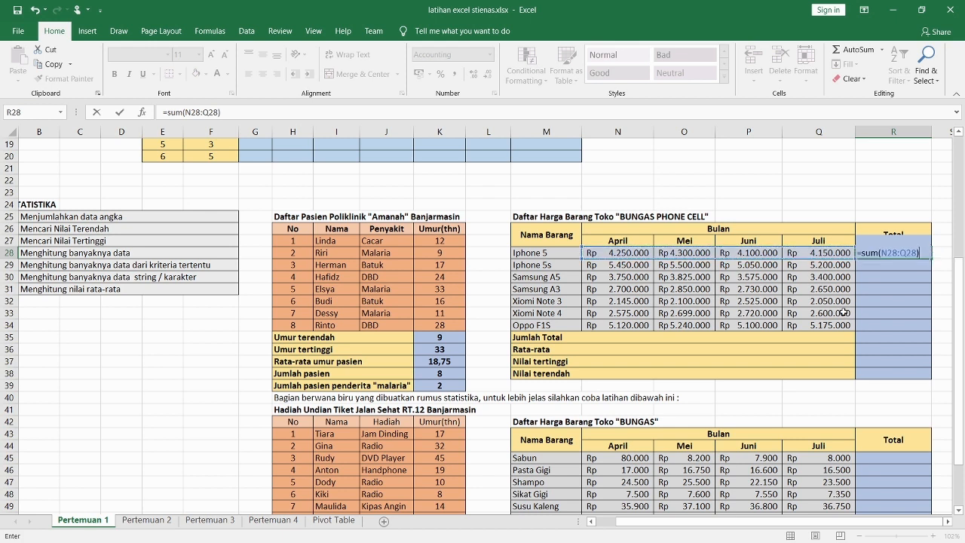
pyautogui.press('Return')
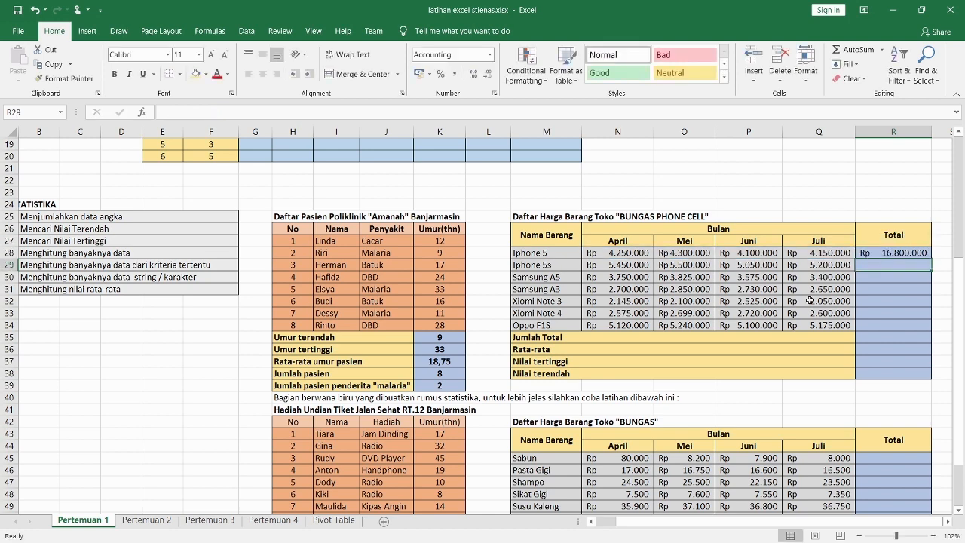
pyautogui.click(878, 252)
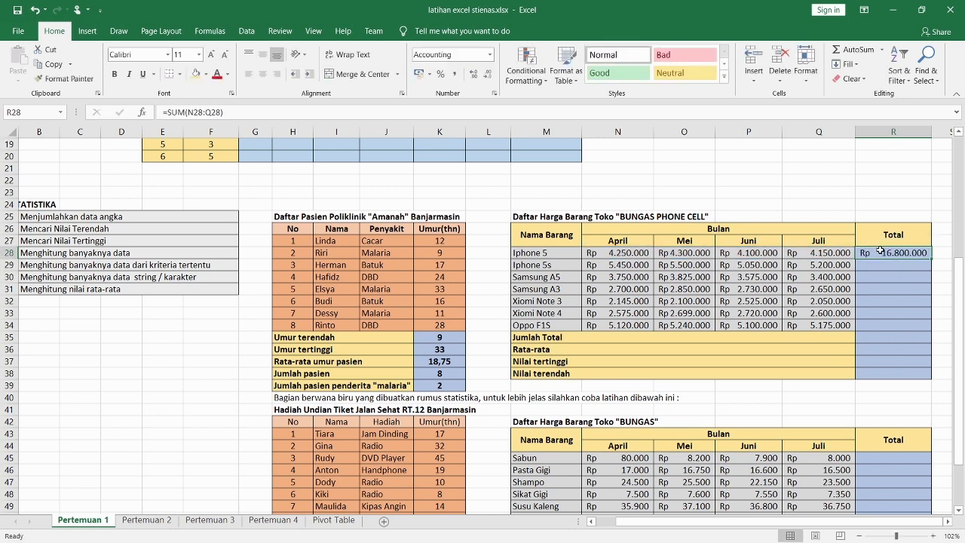
pyautogui.moveTo(931, 259); pyautogui.dragTo(927, 327)
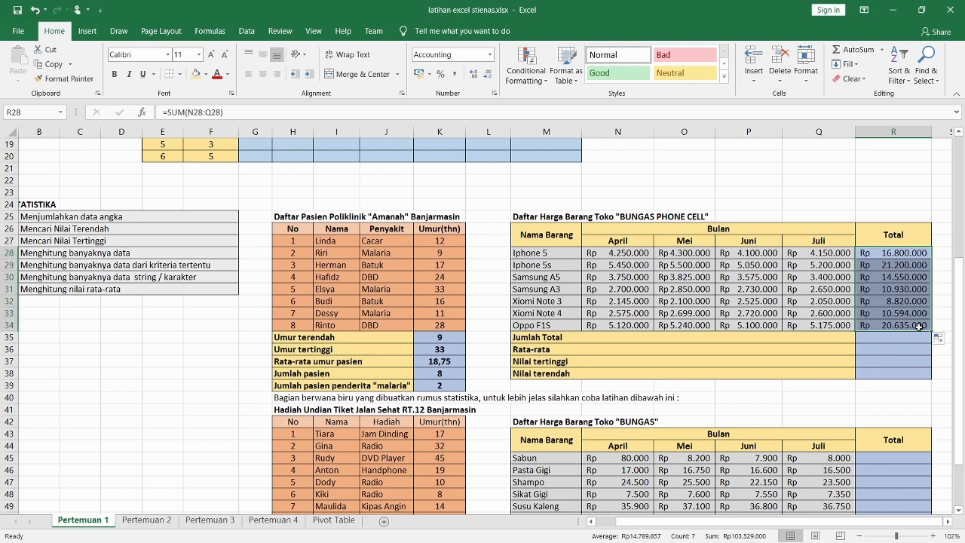
# Step: Enter =SUM(R28:R34) in R35 for the Jumlah Total row and review the cell's formula
pyautogui.click(890, 338)
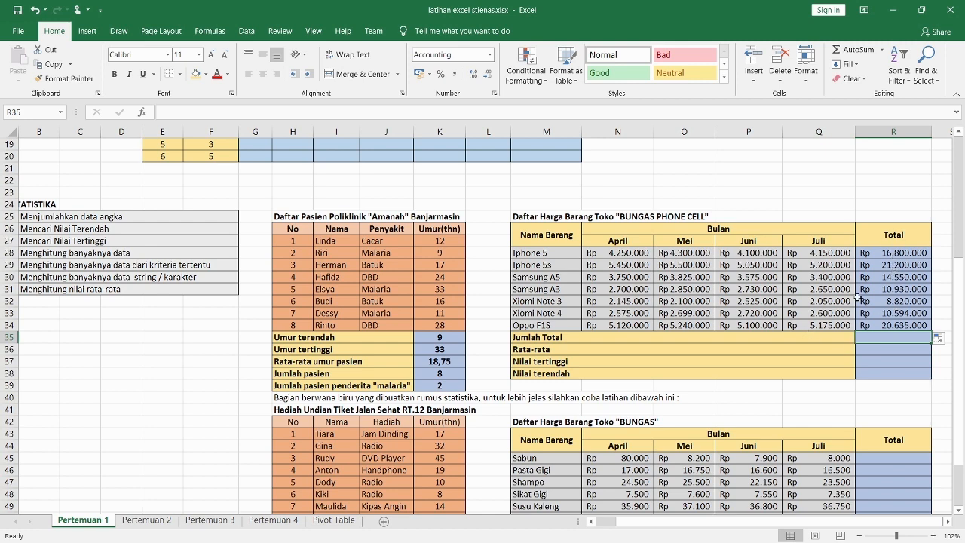
pyautogui.write('=sum(')
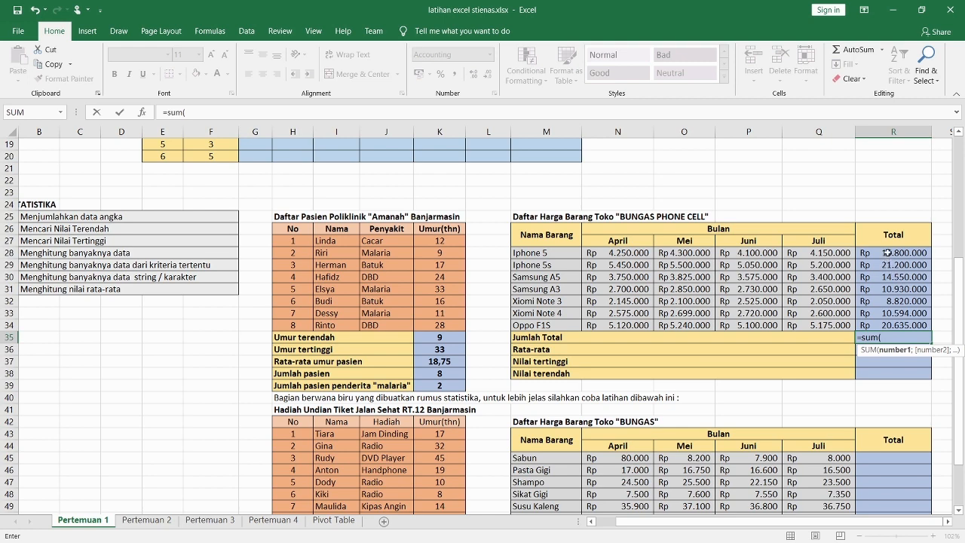
pyautogui.click(887, 252)
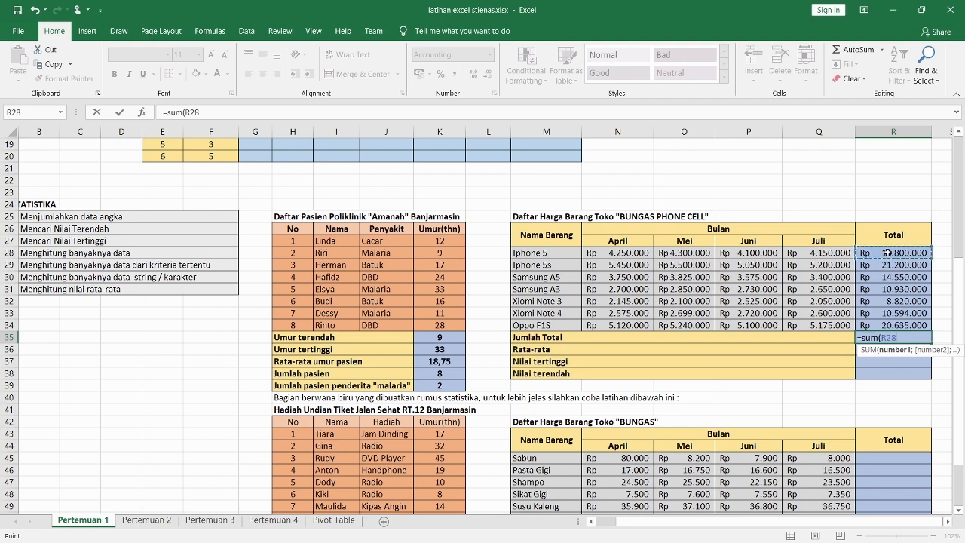
pyautogui.moveTo(888, 252); pyautogui.dragTo(889, 326)
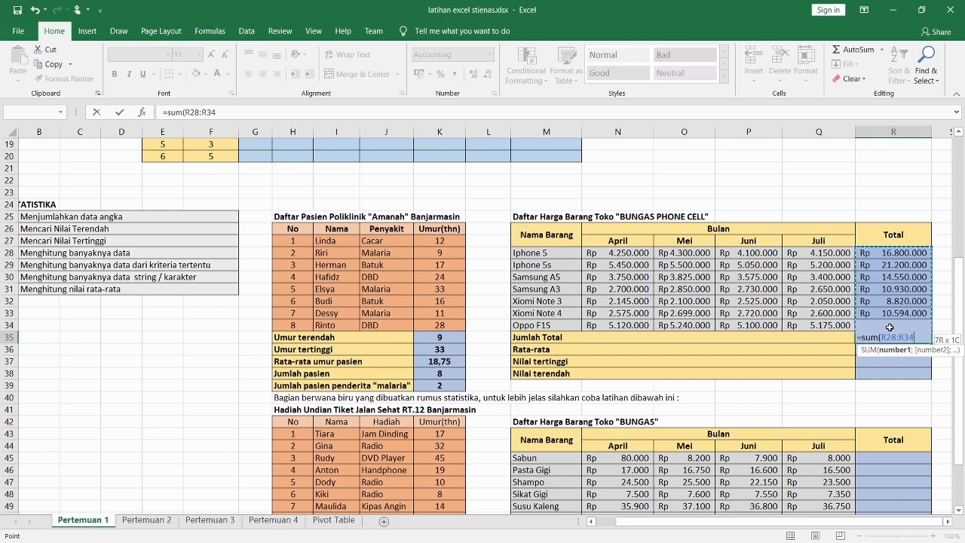
pyautogui.moveTo(889, 327); pyautogui.dragTo(887, 325)
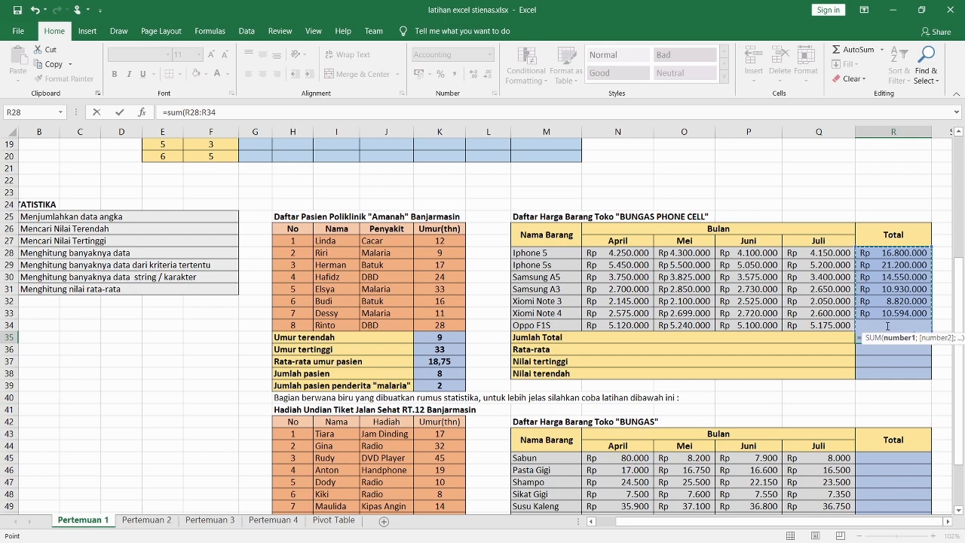
pyautogui.press('Return')
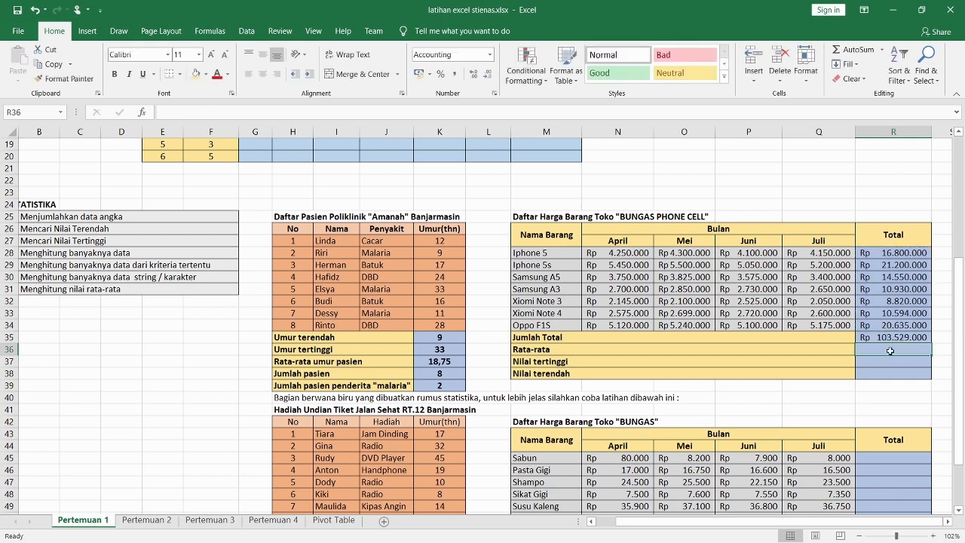
pyautogui.click(888, 337)
pyautogui.doubleClick(886, 336)
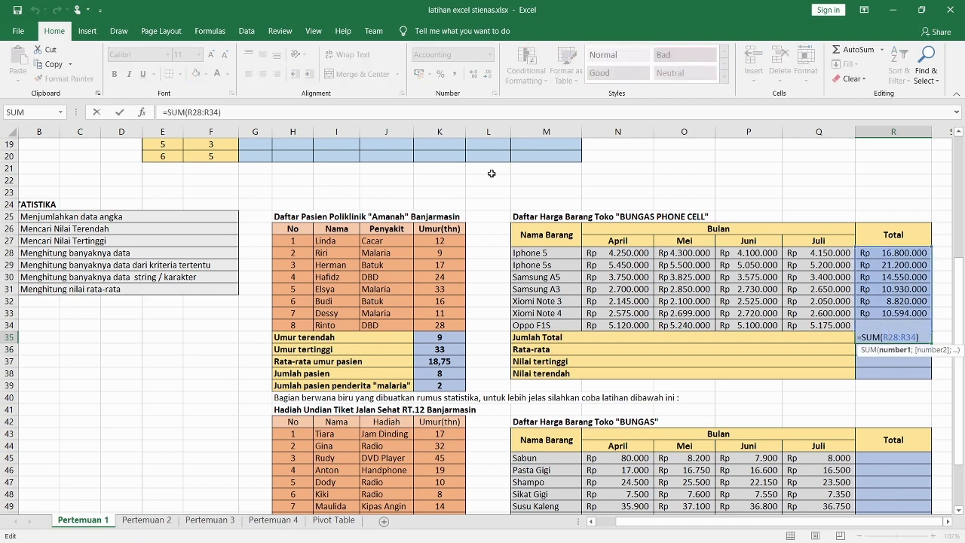
pyautogui.click(226, 112)
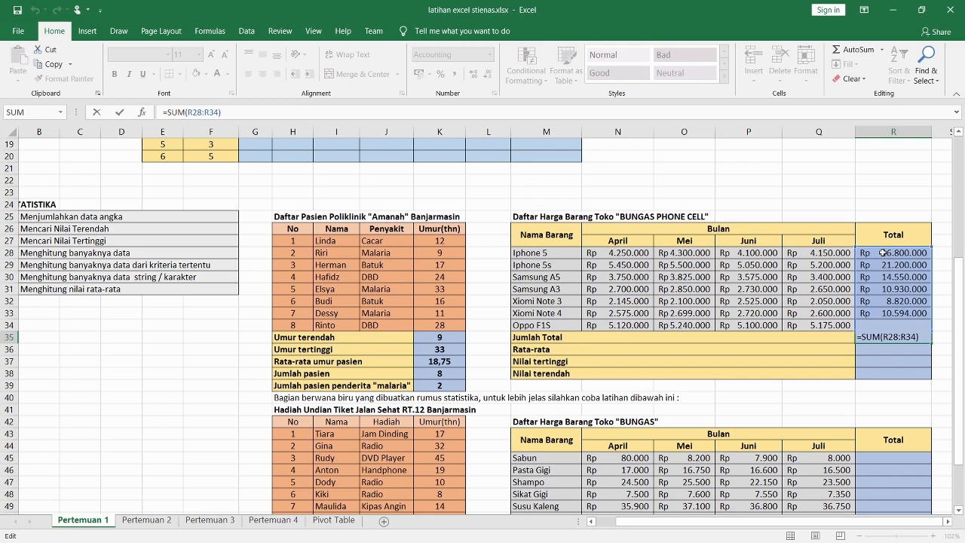
pyautogui.press('Return')
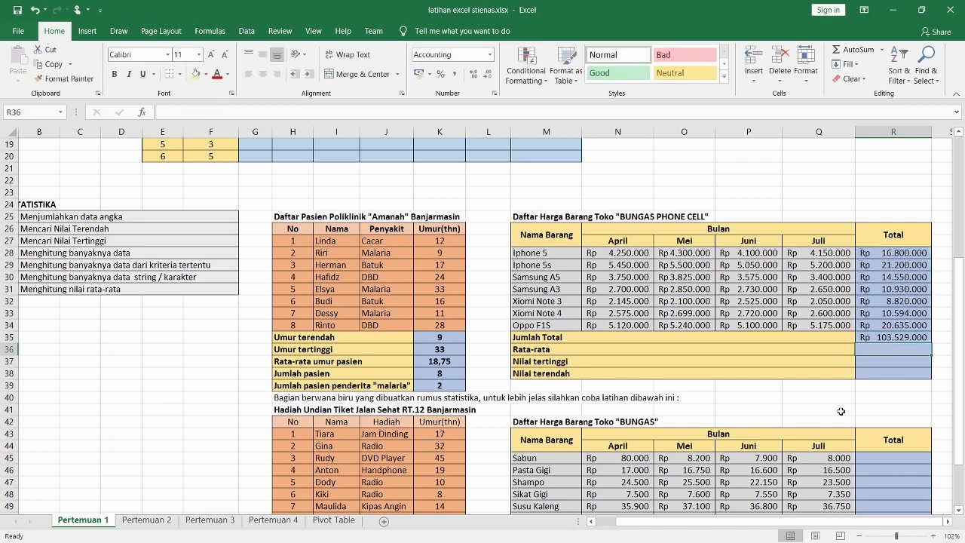
# Step: Enter =AVERAGE(R28:R34) in R36 for the Rata-rata row of the phone price table
pyautogui.write('=')
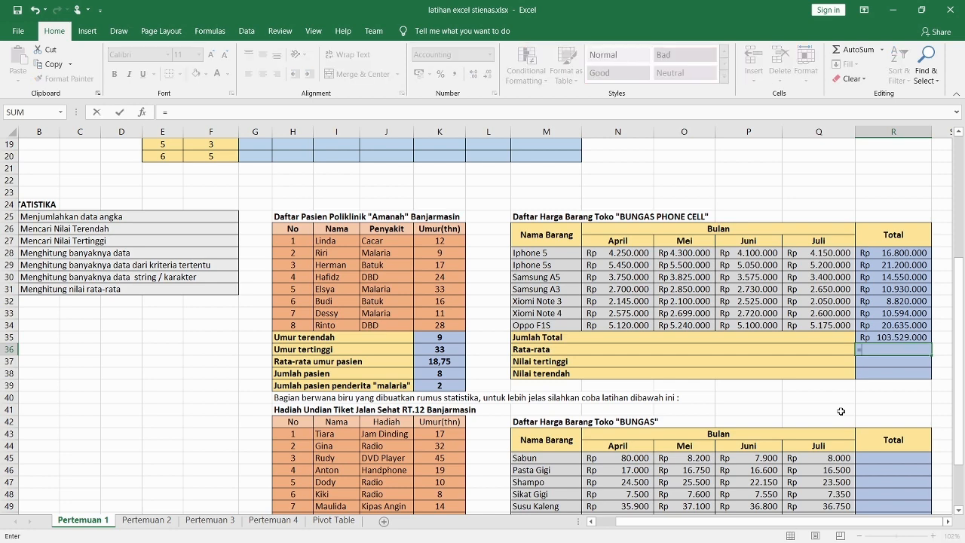
pyautogui.write('avergae')
pyautogui.press('BackSpace')
pyautogui.press('BackSpace')
pyautogui.press('BackSpace')
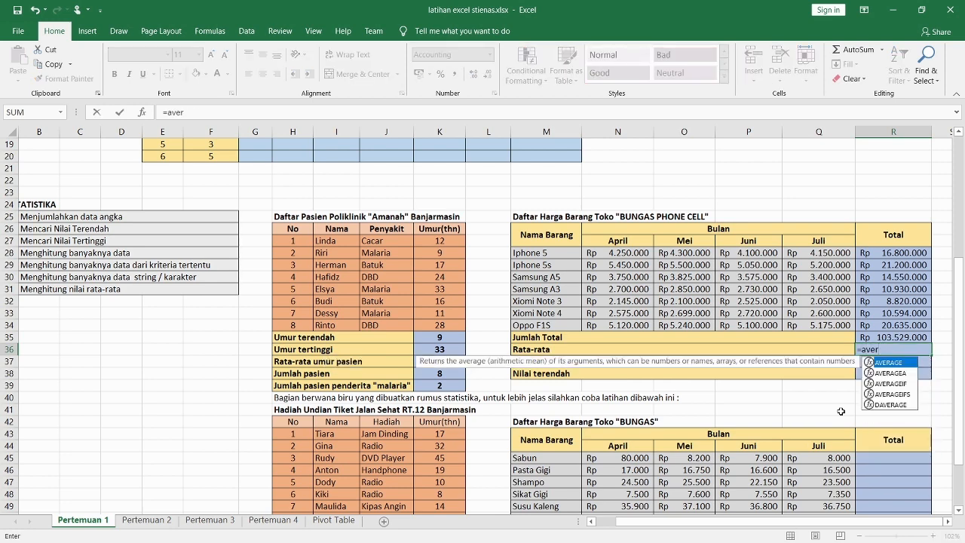
pyautogui.write('age(')
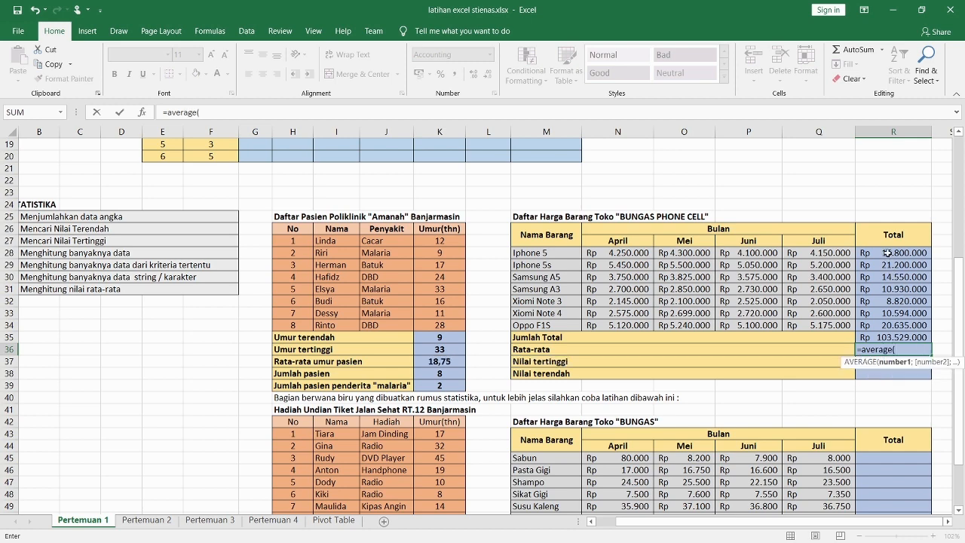
pyautogui.moveTo(886, 252); pyautogui.dragTo(883, 314)
pyautogui.moveTo(882, 325); pyautogui.dragTo(882, 326)
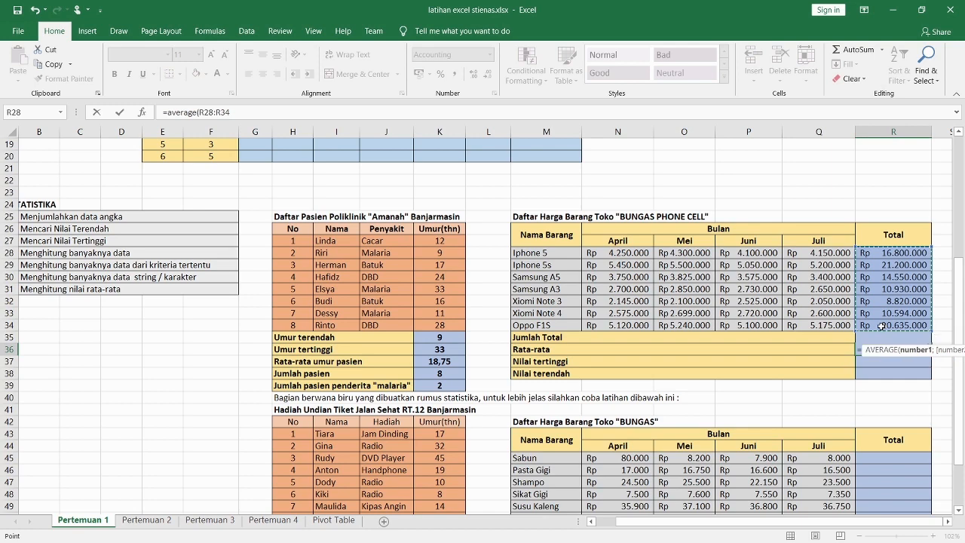
pyautogui.press('Return')
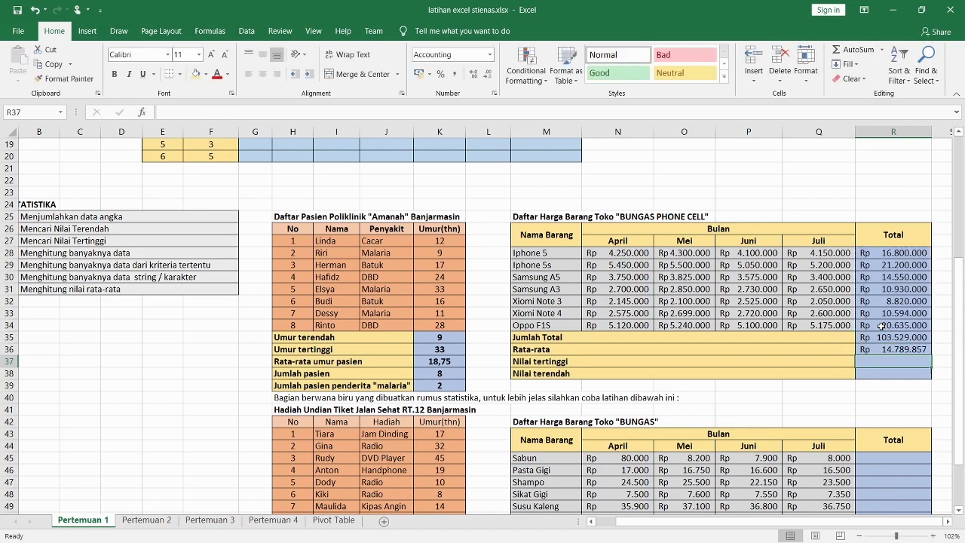
# Step: Enter =MAX(R28:R34) in R37 to find the highest total for the Nilai tertinggi row
pyautogui.write('=')
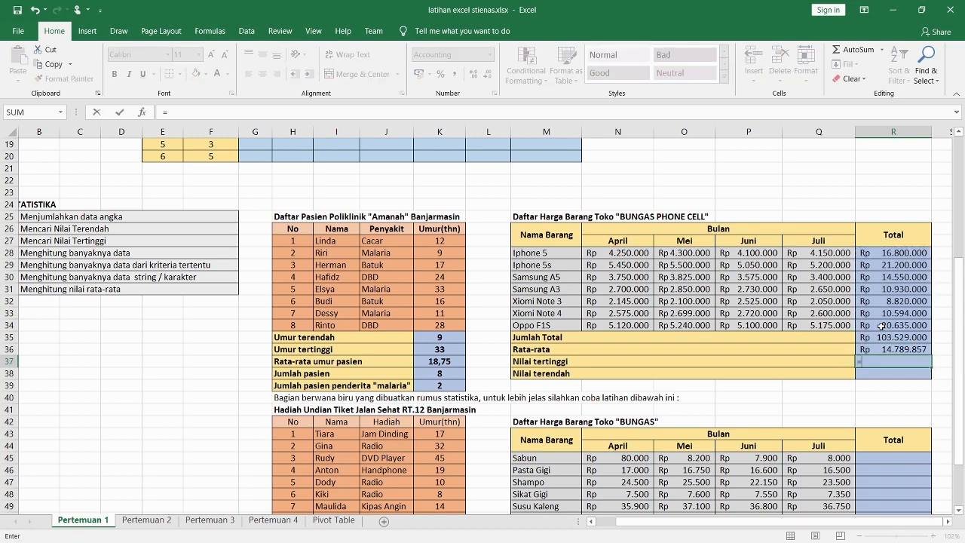
pyautogui.write('max(')
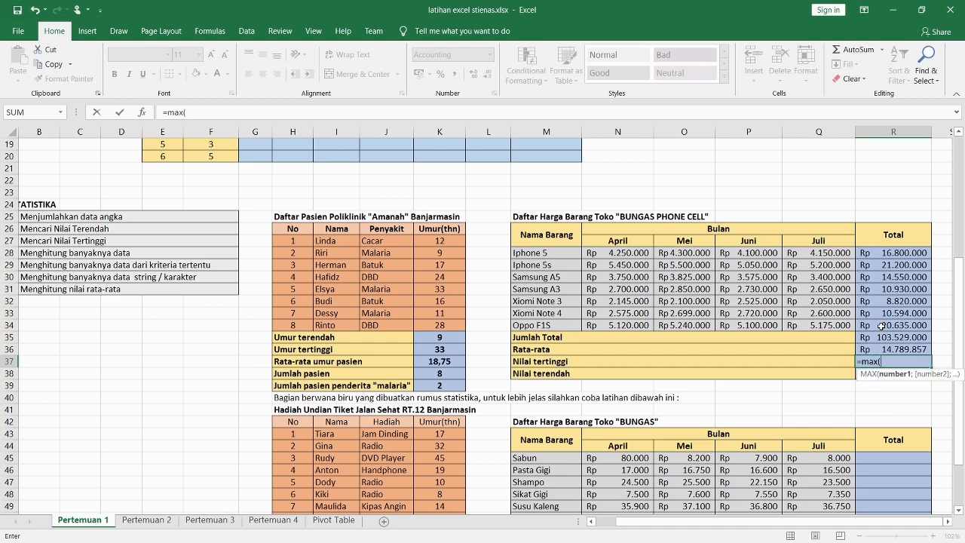
pyautogui.click(873, 254)
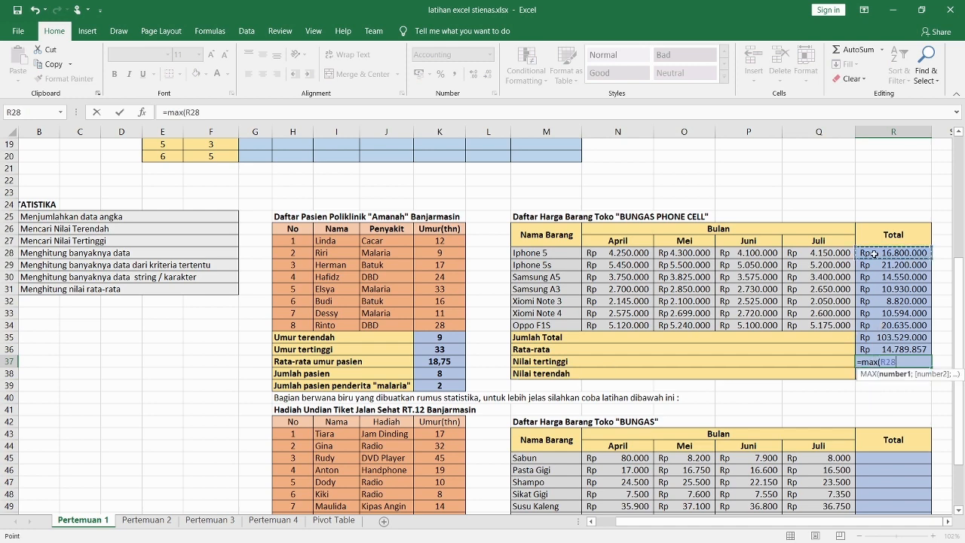
pyautogui.moveTo(874, 254); pyautogui.dragTo(882, 324)
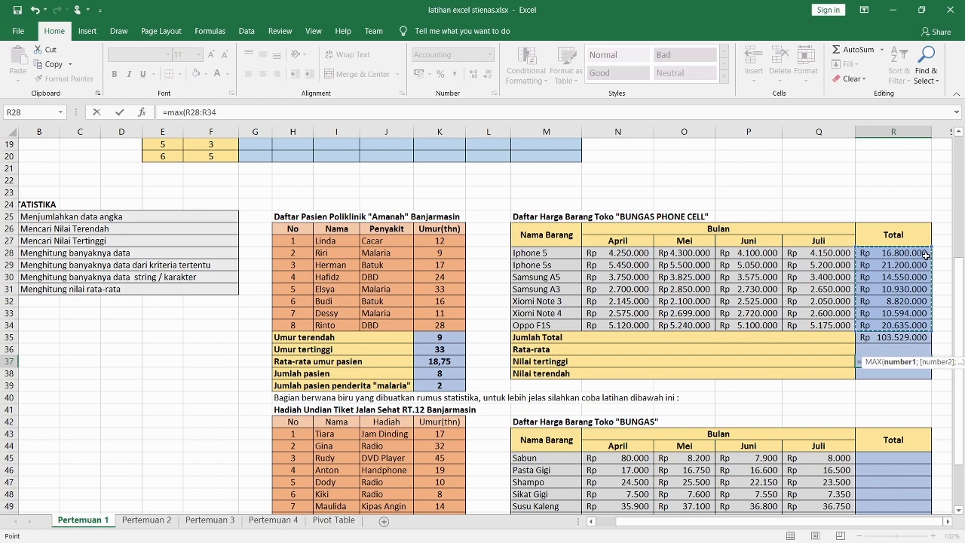
pyautogui.press('Return')
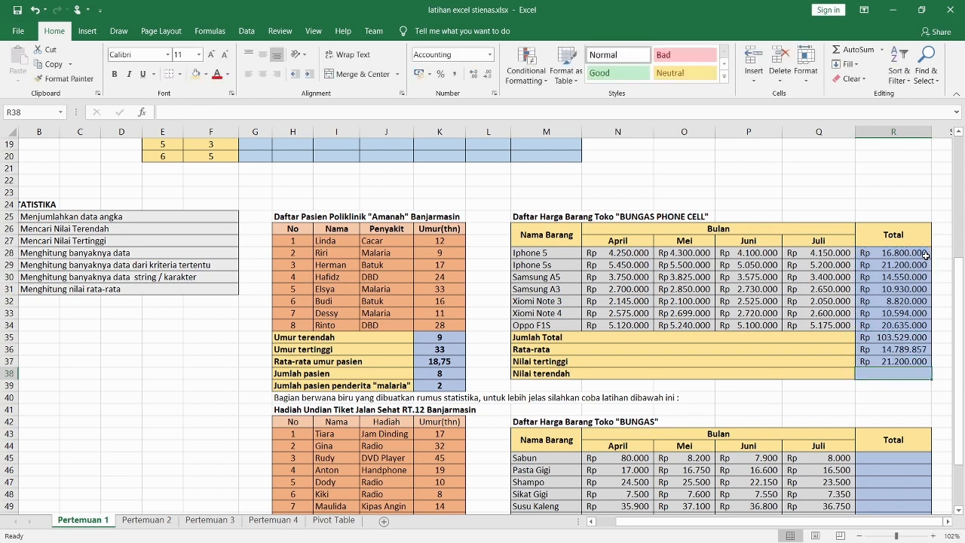
pyautogui.click(888, 361)
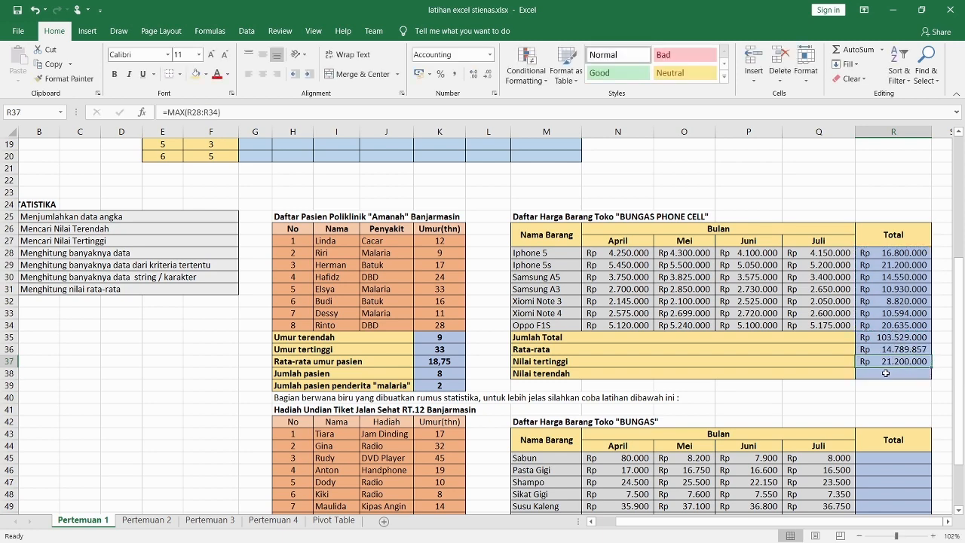
# Step: Enter =MIN(R28:R34) in R38 to find the lowest total for the Nilai terendah row
pyautogui.click(886, 373)
pyautogui.write('=min(')
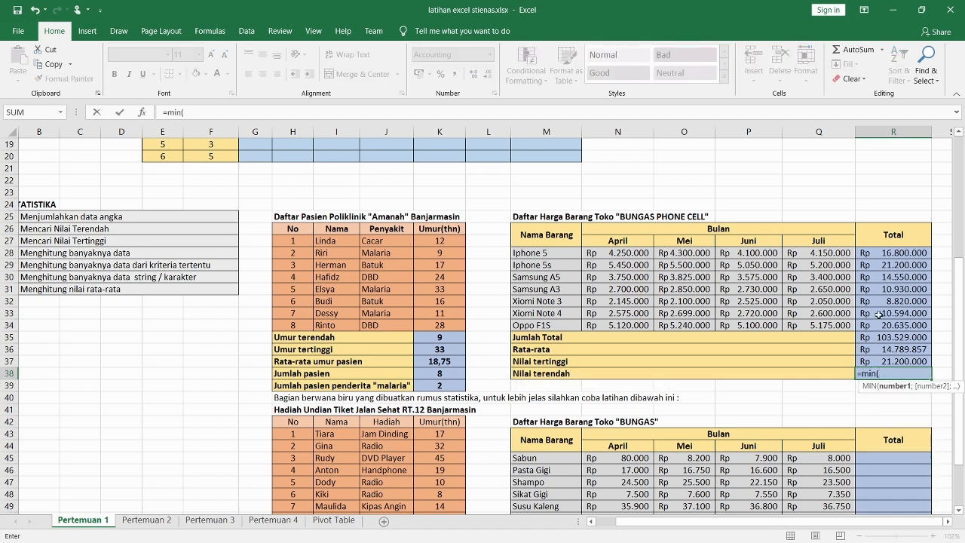
pyautogui.moveTo(890, 254); pyautogui.dragTo(888, 324)
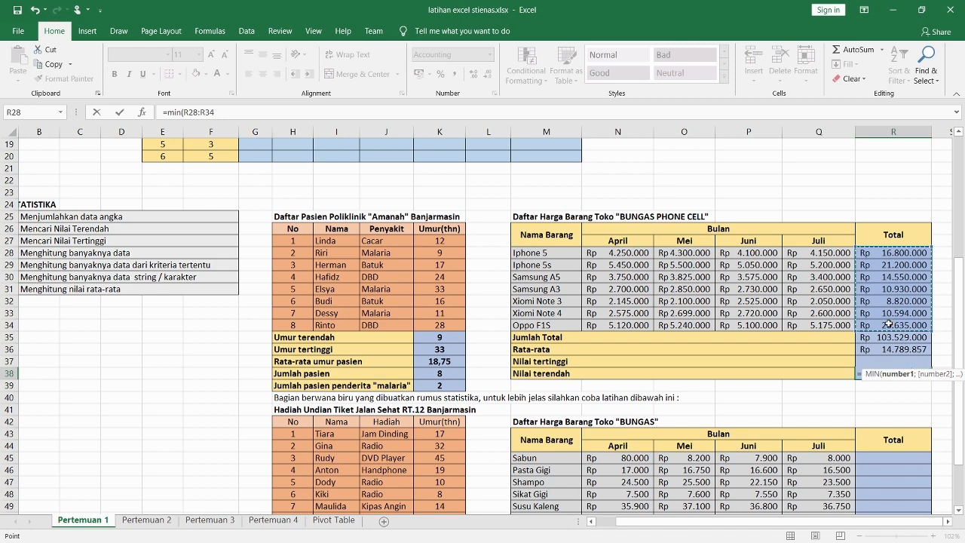
pyautogui.write(')')
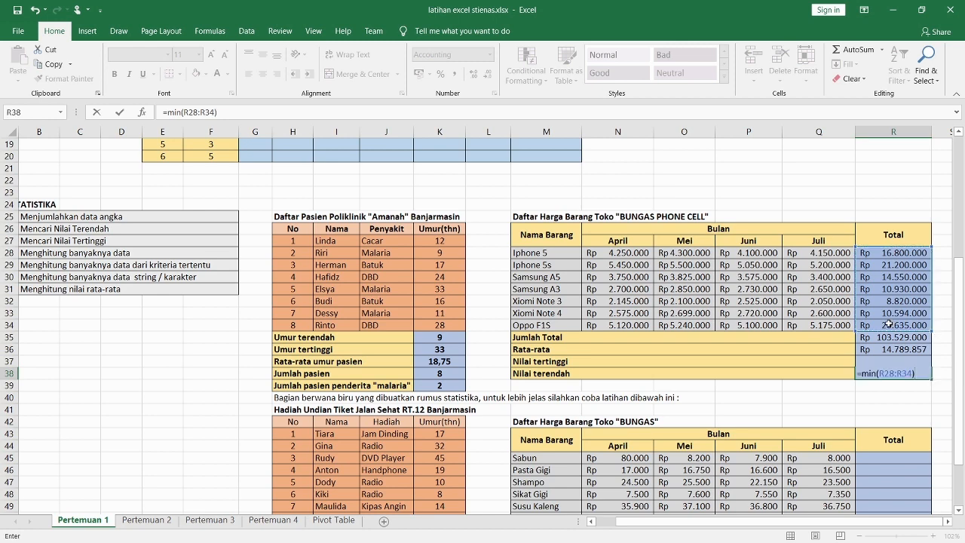
pyautogui.press('Return')
pyautogui.click(822, 397)
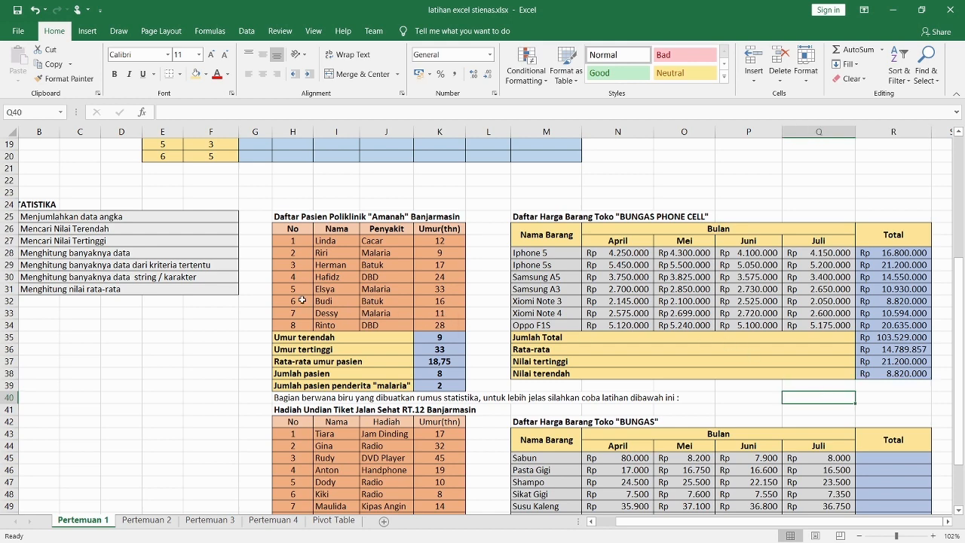
# Step: Examine the statistics function list and the unfilled practice tables of Latihan 2 and Latihan 1 on Pertemuan 1
pyautogui.click(596, 521)
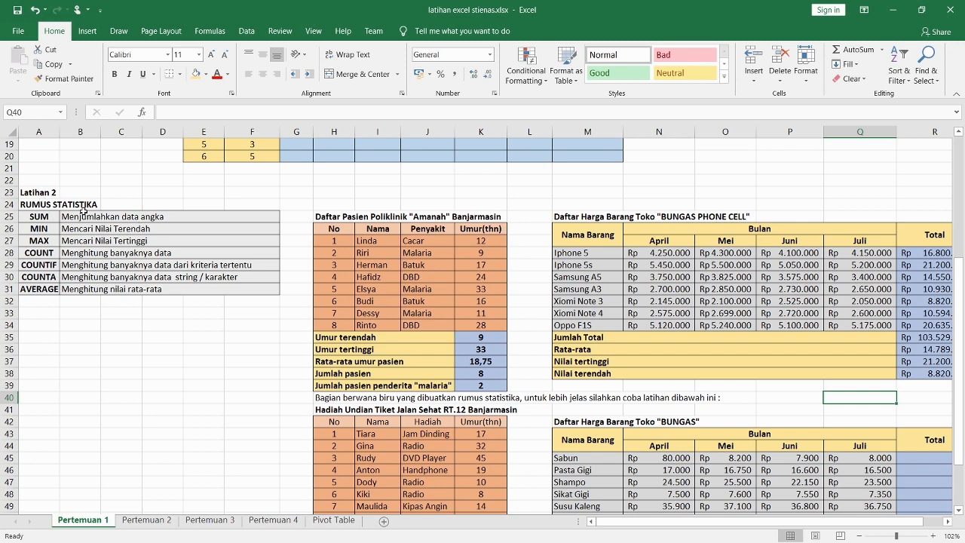
pyautogui.click(522, 289)
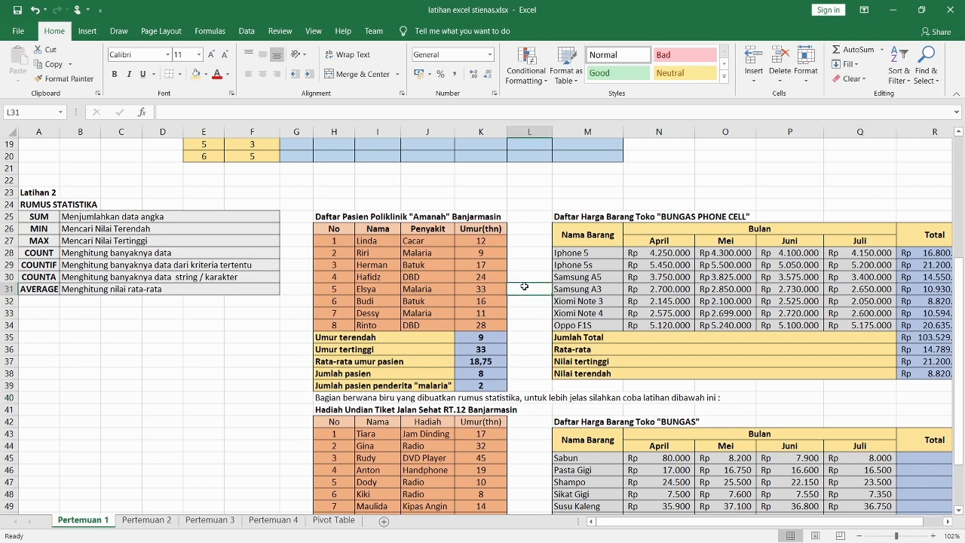
pyautogui.scroll(-6, 522, 291)
pyautogui.scroll(1, 522, 291)
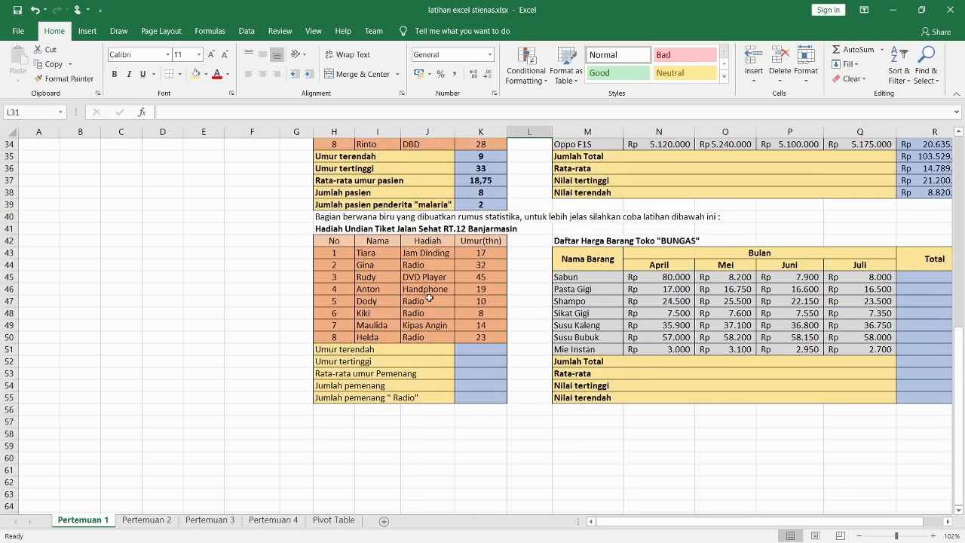
pyautogui.moveTo(720, 513); pyautogui.dragTo(741, 513)
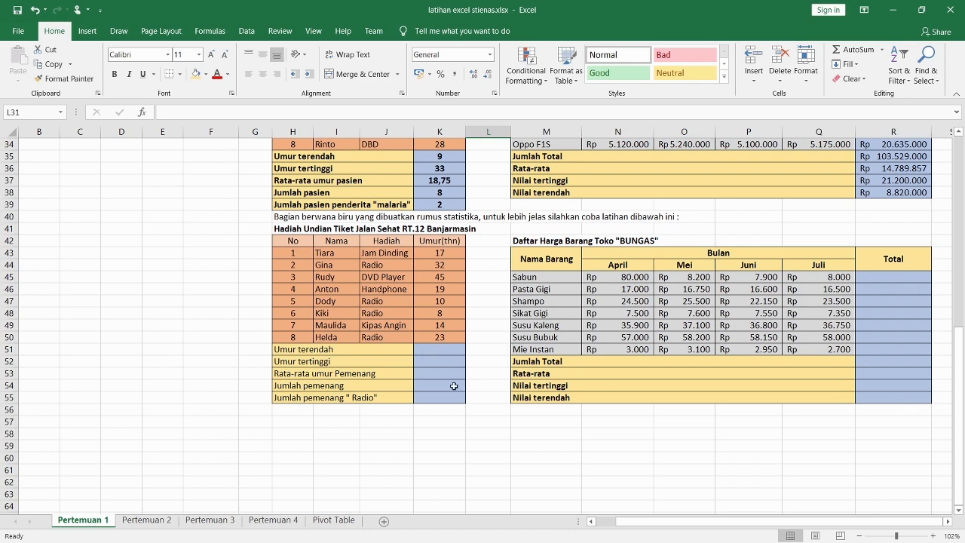
pyautogui.scroll(1, 475, 371)
pyautogui.scroll(10, 480, 364)
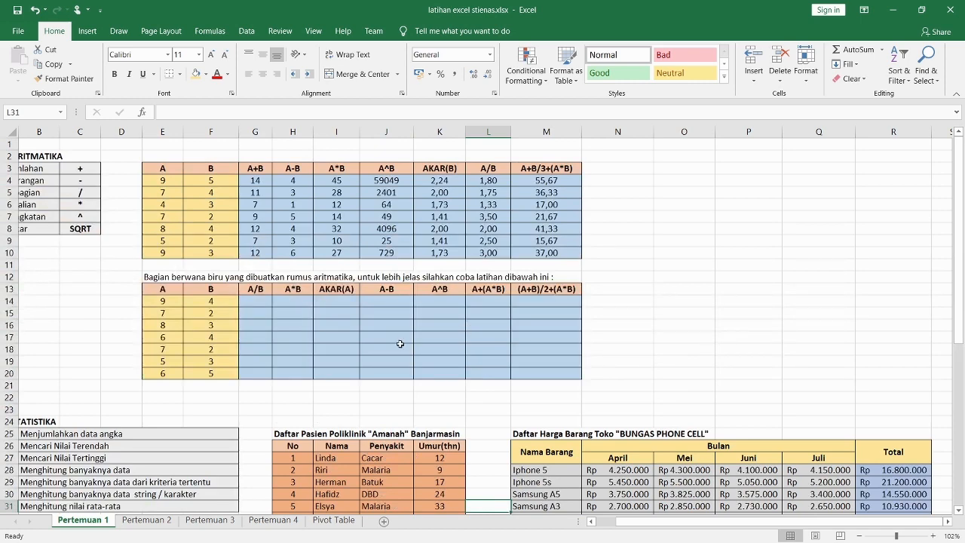
# Step: Open the Pertemuan 2 sheet and clear the blue cells C10:E20 of the Tabel Mahasiswa STIE Nasional Banjarmasin
pyautogui.click(147, 520)
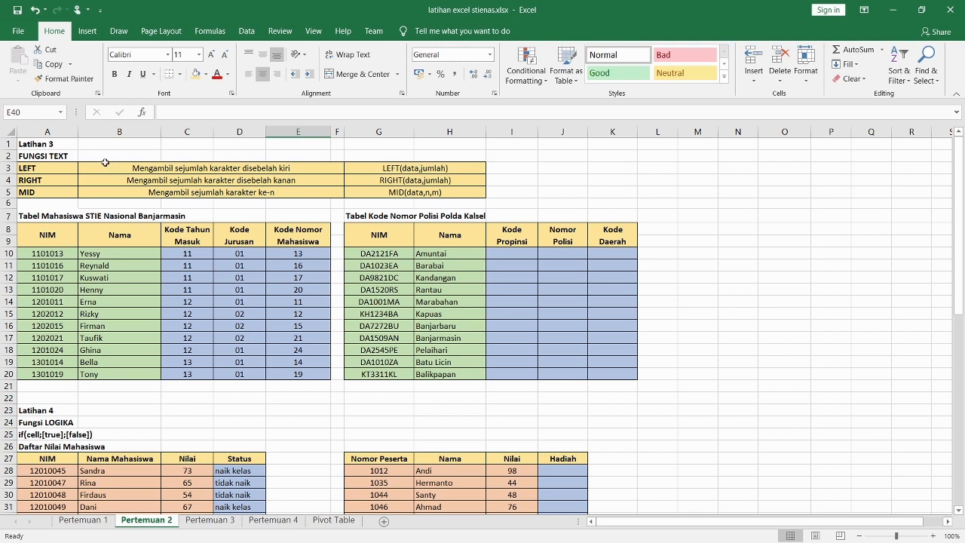
pyautogui.click(175, 253)
pyautogui.hotkey('shift', 'Right')
pyautogui.hotkey('shift', 'Right')
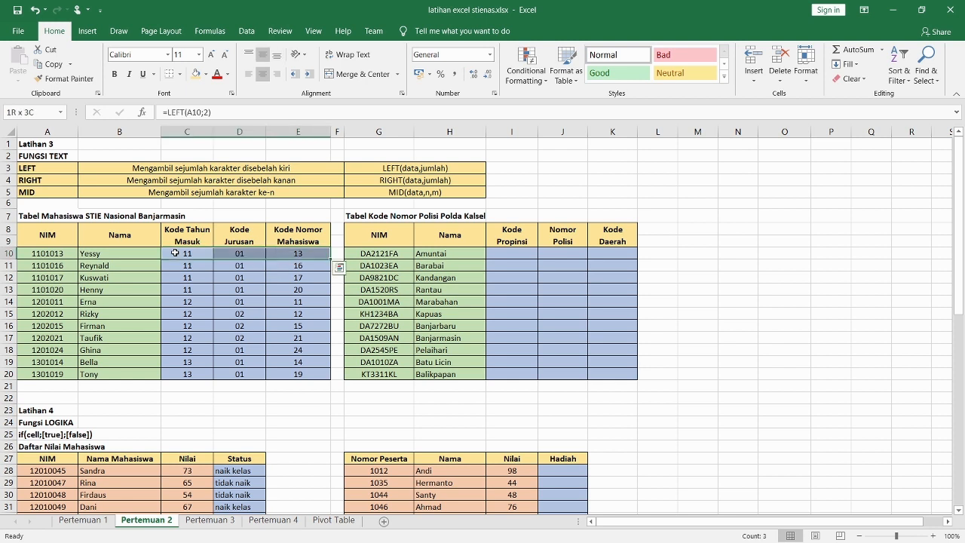
pyautogui.hotkey('shift', 'Down')
pyautogui.hotkey('shift', 'Down')
pyautogui.hotkey('shift', 'Down')
pyautogui.hotkey('shift', 'Down')
pyautogui.hotkey('shift', 'Down')
pyautogui.hotkey('shift', 'Down')
pyautogui.hotkey('shift', 'Down')
pyautogui.hotkey('shift', 'Down')
pyautogui.hotkey('shift', 'Down')
pyautogui.hotkey('shift', 'Down')
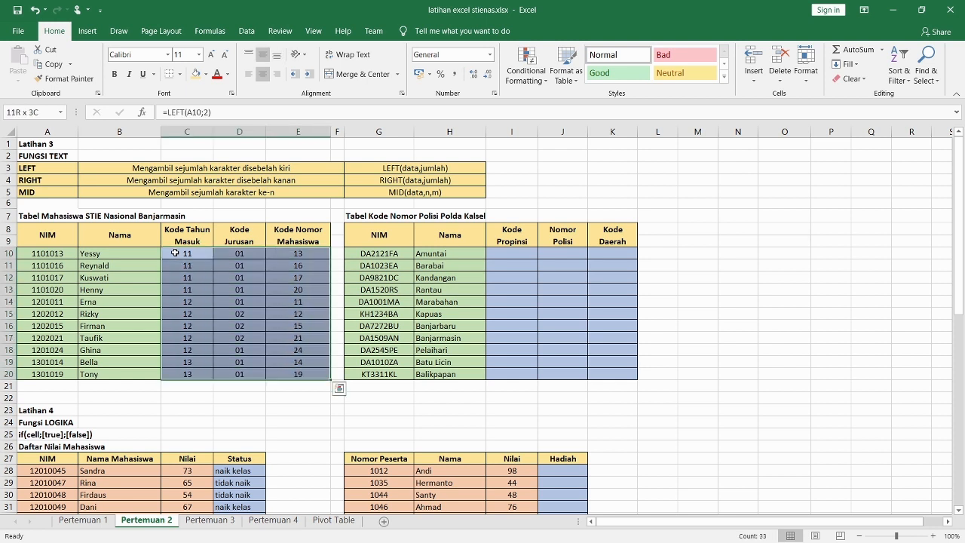
pyautogui.press('Delete')
# Step: Enter =LEFT(A10;2) in C10 to extract the Kode Tahun Masuk from the NIM
pyautogui.click(186, 255)
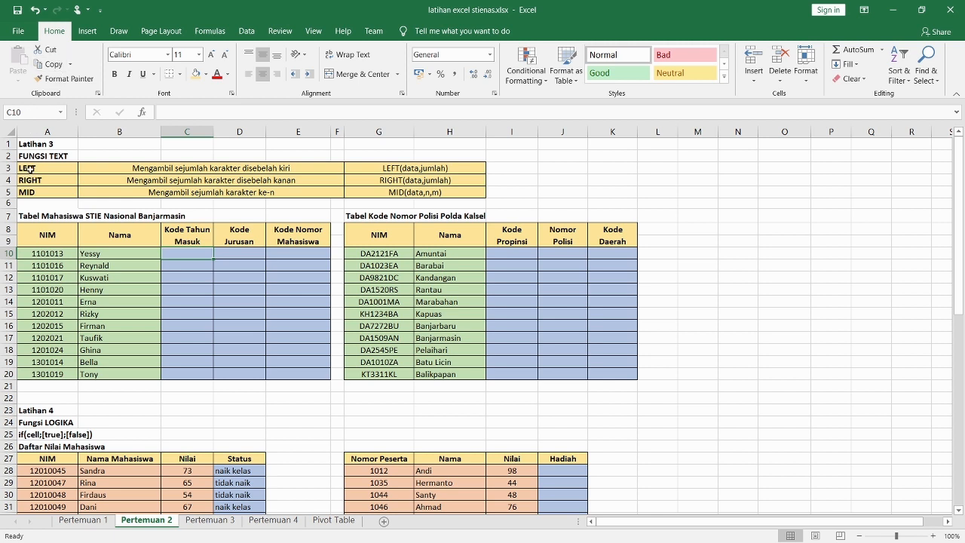
pyautogui.write('=left')
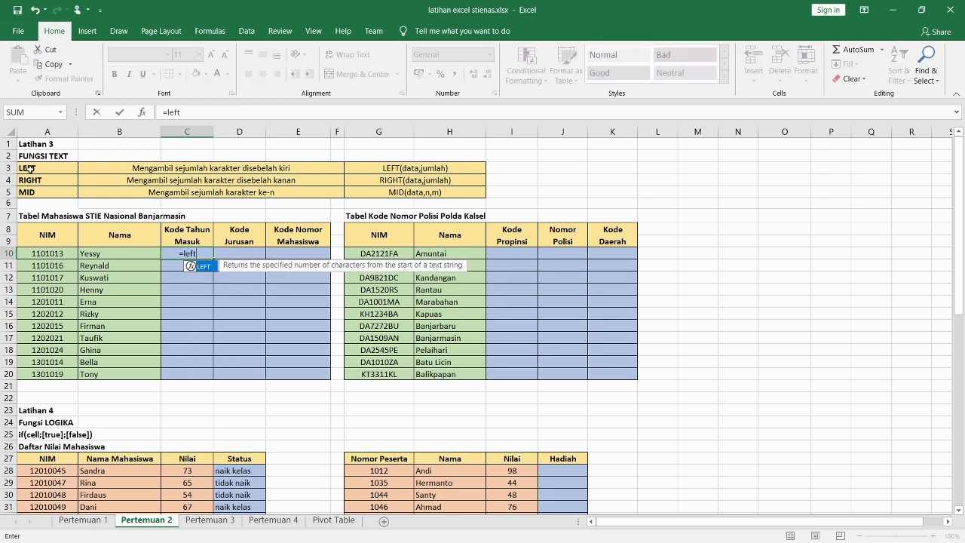
pyautogui.write('(')
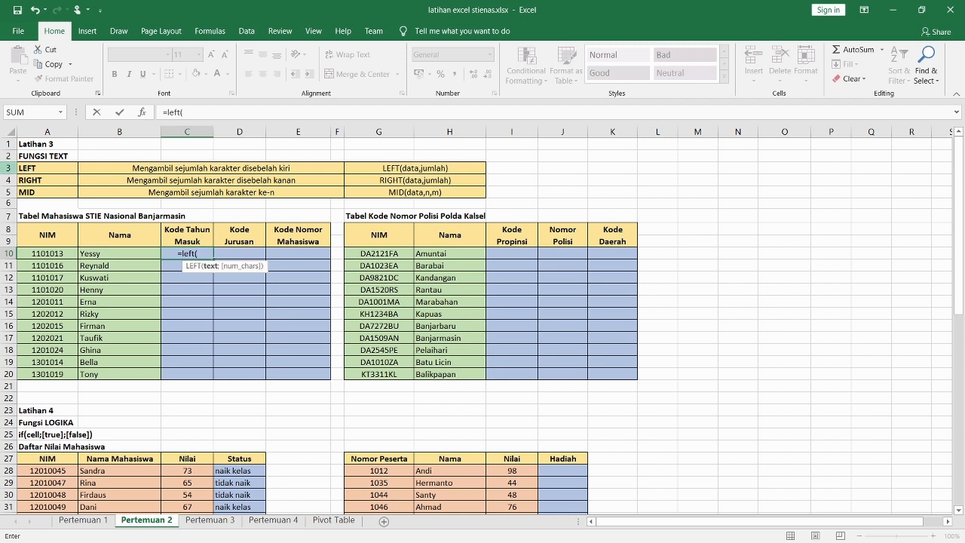
pyautogui.click(41, 253)
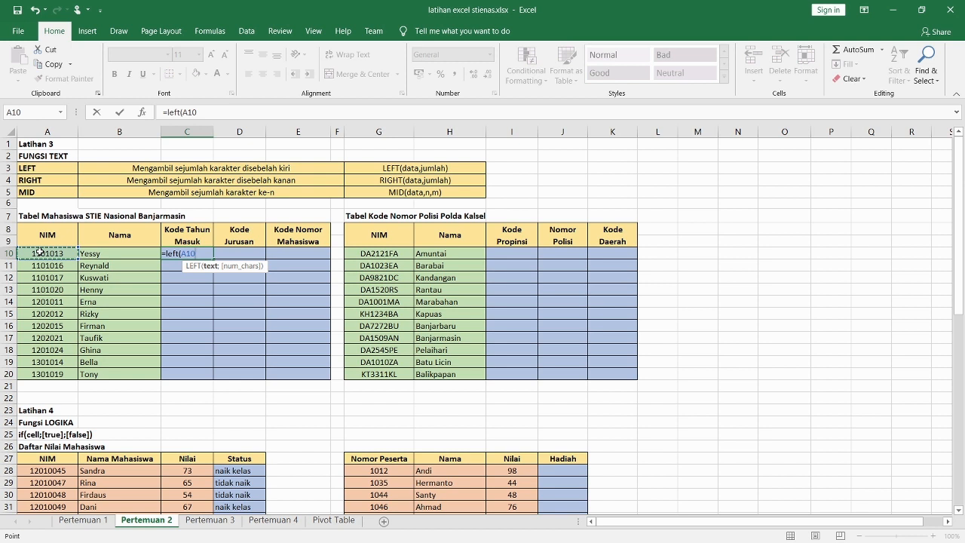
pyautogui.write(';')
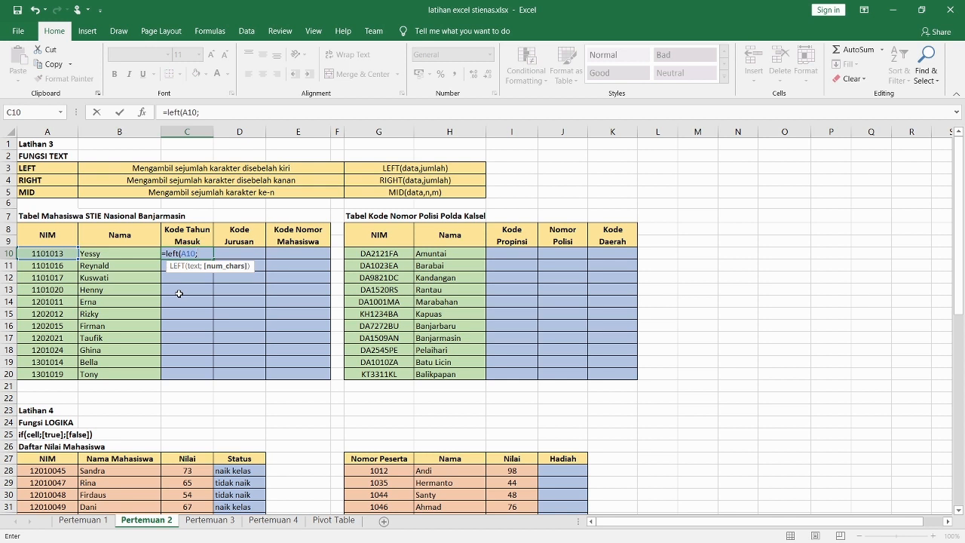
pyautogui.write('2)')
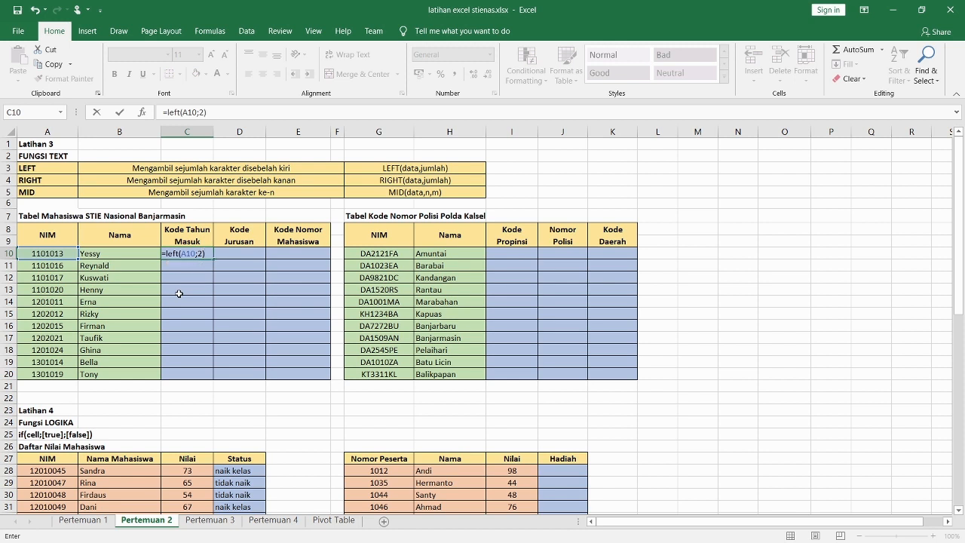
pyautogui.press('Return')
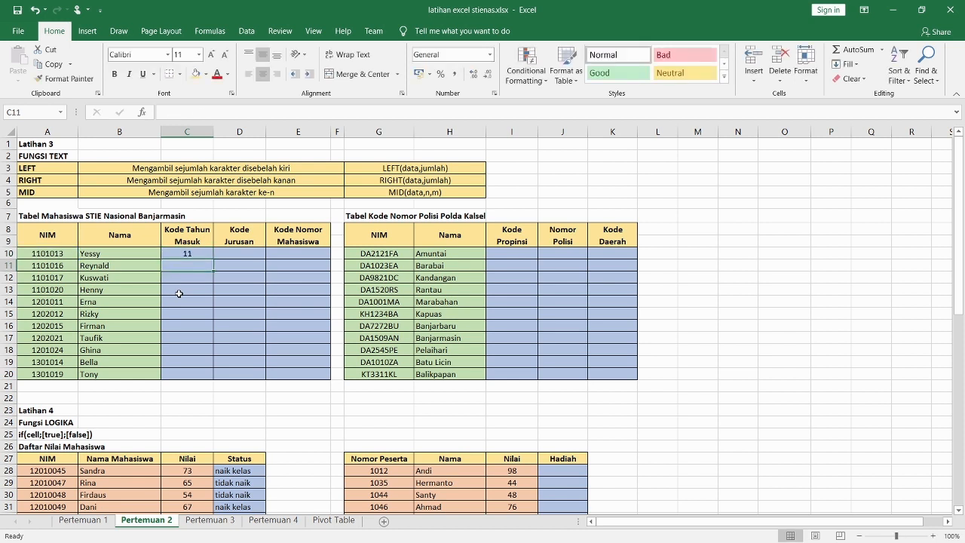
# Step: Try a character count of 3 in the LEFT formula in C10
pyautogui.click(34, 255)
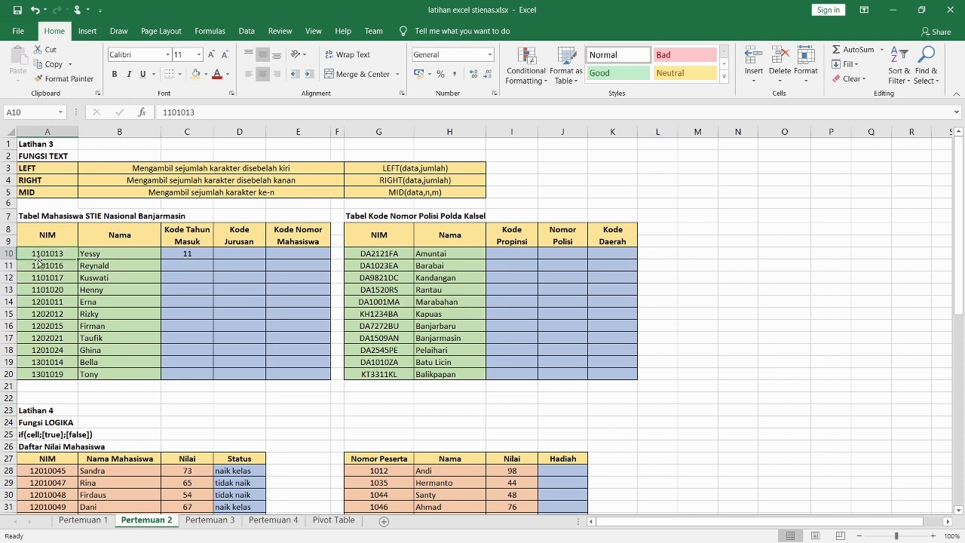
pyautogui.click(174, 255)
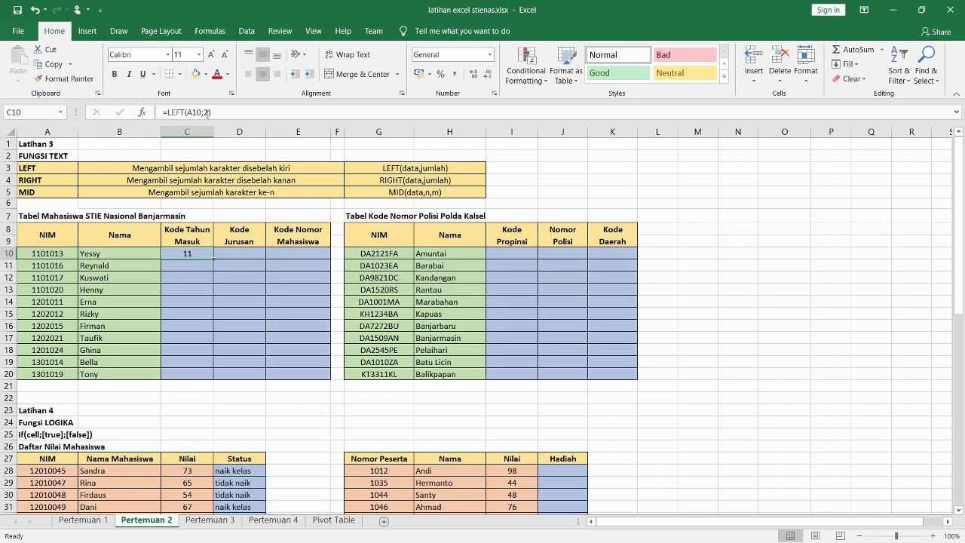
pyautogui.click(208, 113)
pyautogui.press('BackSpace')
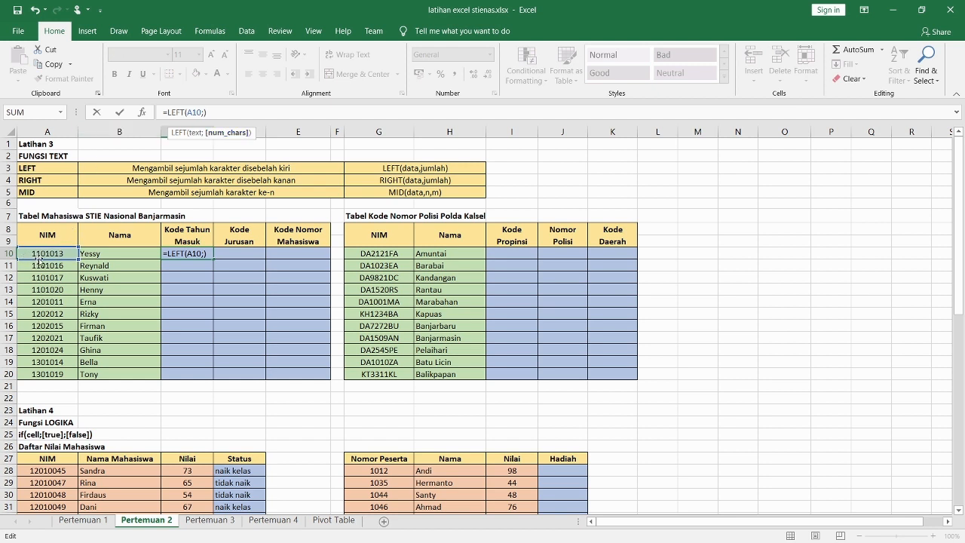
pyautogui.write('3')
pyautogui.press('Return')
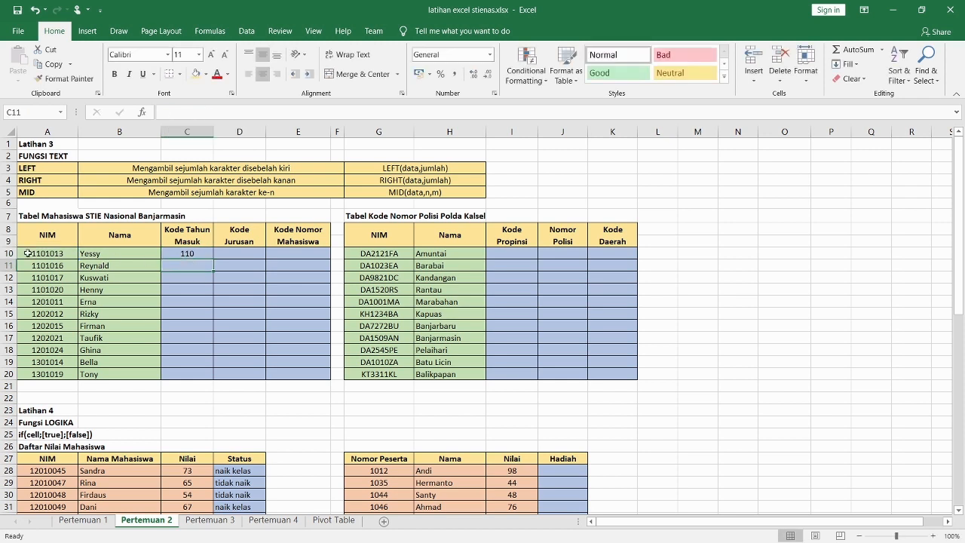
# Step: Set the character count of the LEFT formula in C10 back to 2 and review the formula
pyautogui.click(181, 257)
pyautogui.click(207, 113)
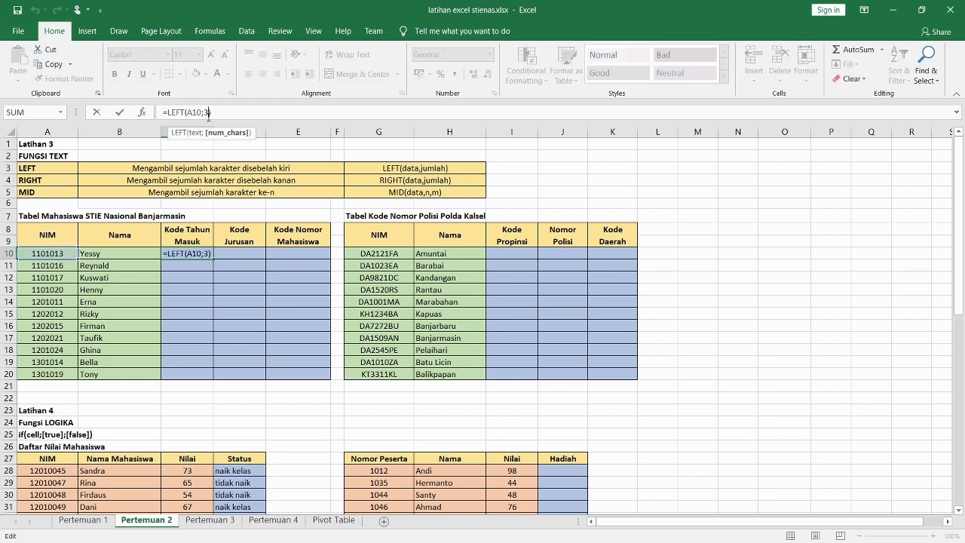
pyautogui.press('BackSpace')
pyautogui.write('2')
pyautogui.press('Return')
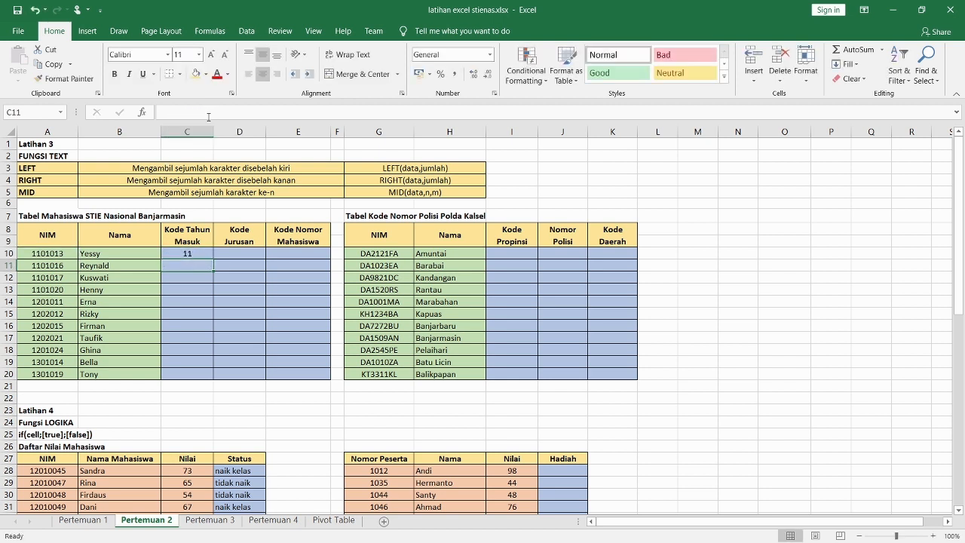
pyautogui.click(192, 254)
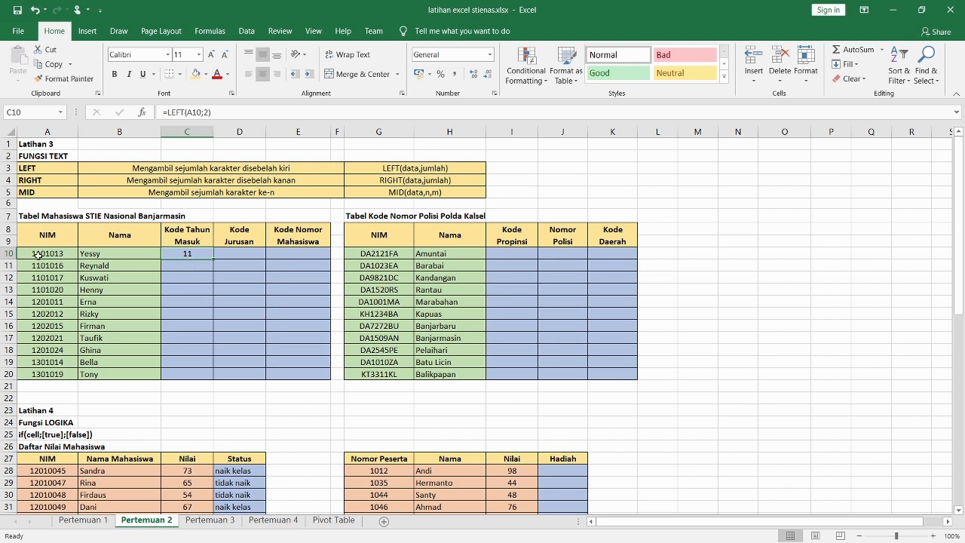
# Step: Enter =MID(A10;3;2) in D10 to extract the Kode Jurusan from the NIM, and open the cell's formula for review
pyautogui.click(236, 256)
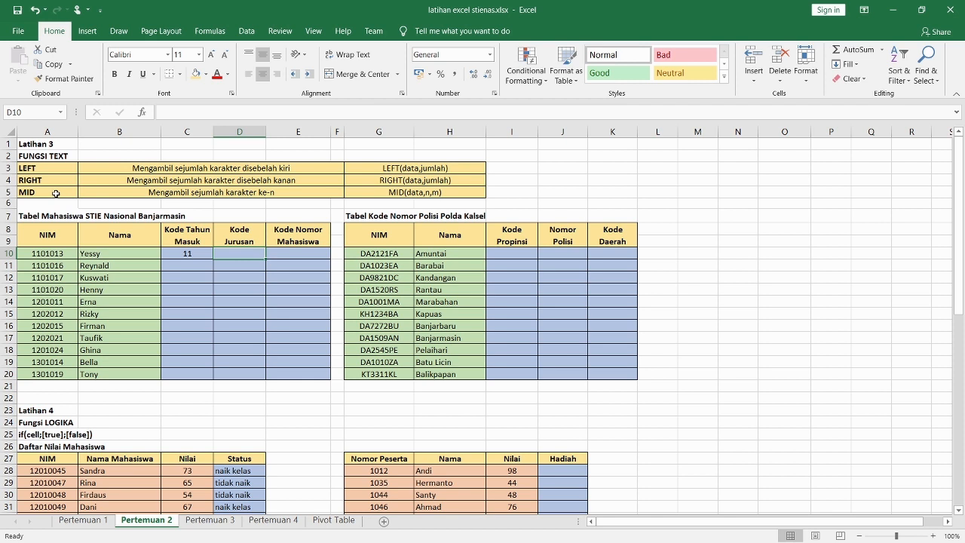
pyautogui.write('=mid')
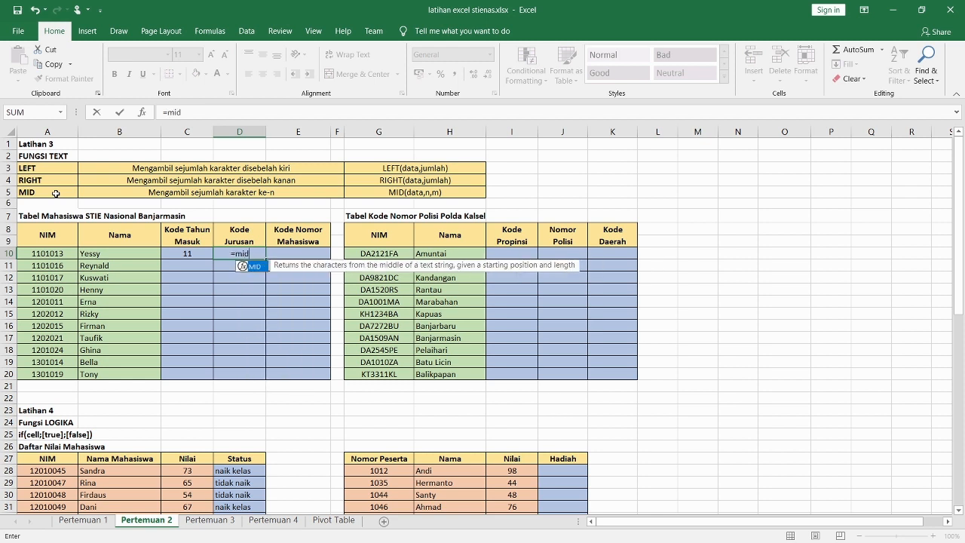
pyautogui.write('(')
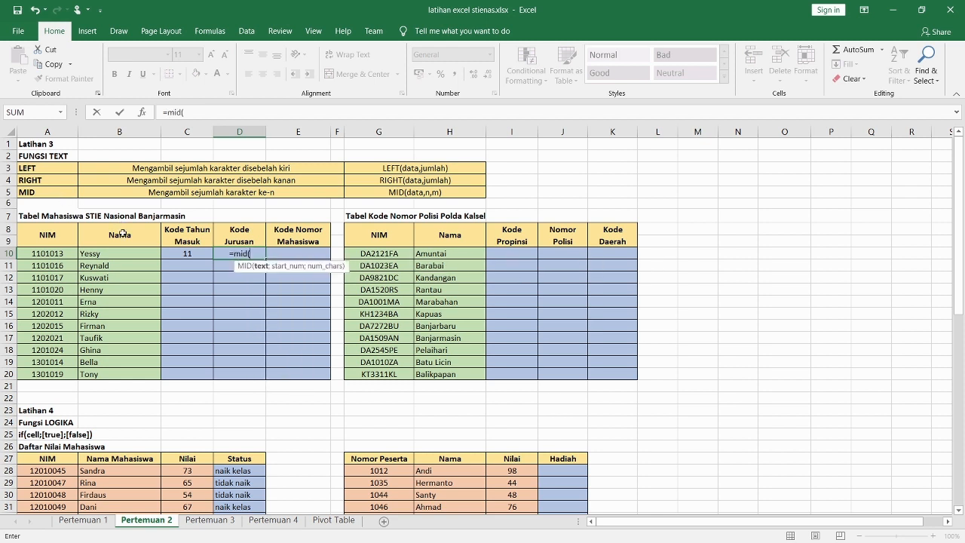
pyautogui.click(55, 253)
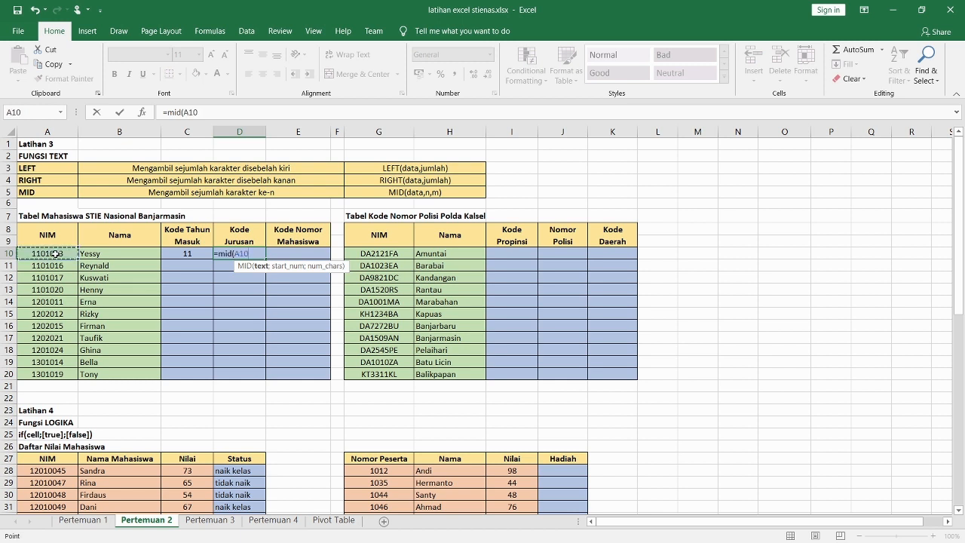
pyautogui.write(';')
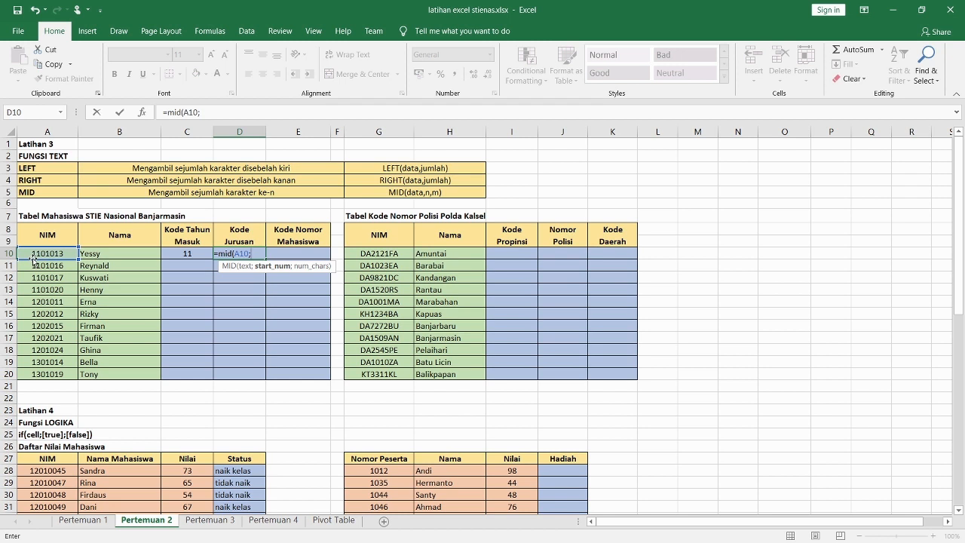
pyautogui.write('3;2')
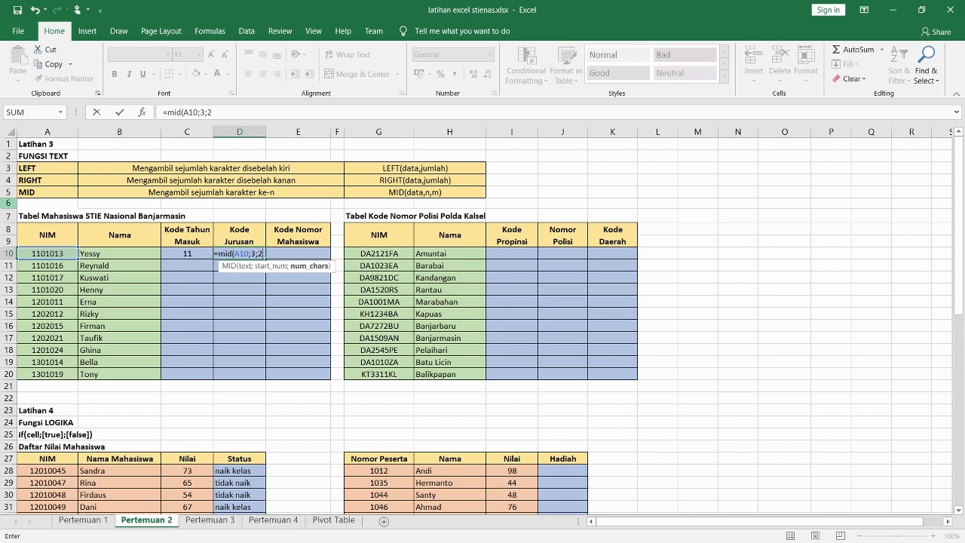
pyautogui.write(')')
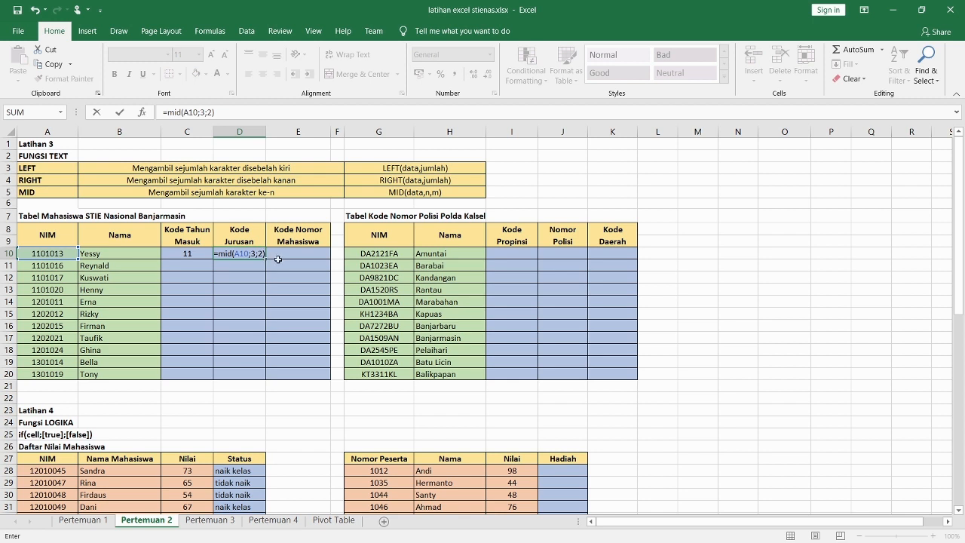
pyautogui.press('Return')
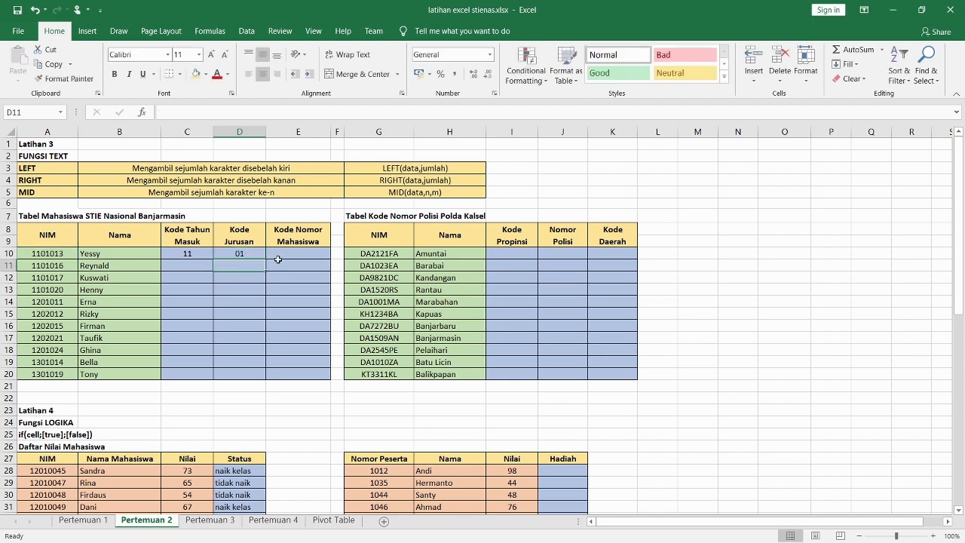
pyautogui.doubleClick(236, 254)
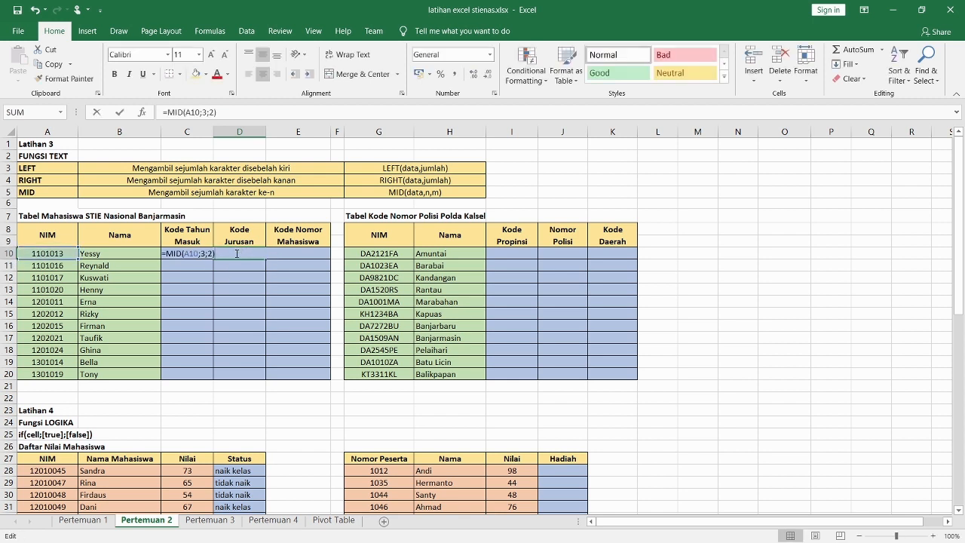
# Step: Close the D10 formula and try replacing the third character of the NIM in A10 with A
pyautogui.press('Return')
pyautogui.click(51, 255)
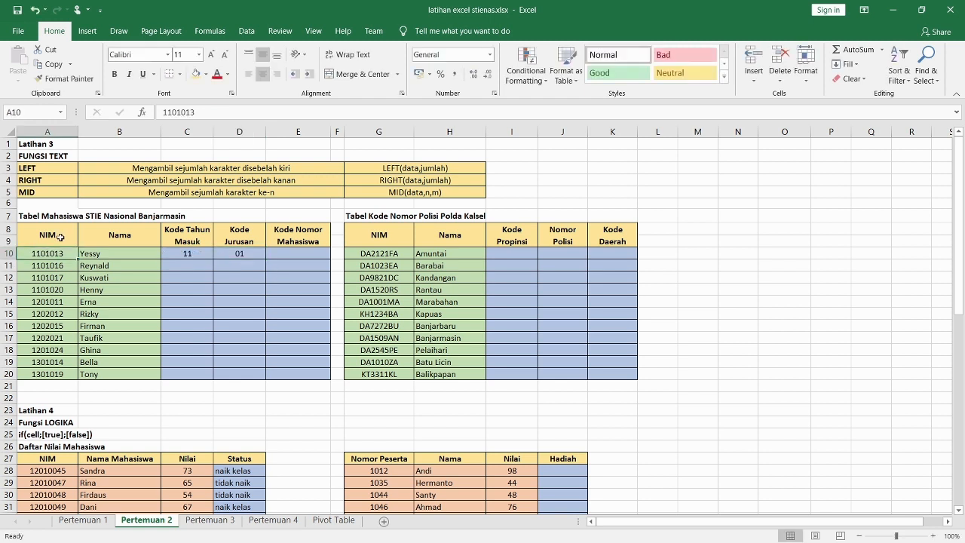
pyautogui.click(181, 112)
pyautogui.press('BackSpace')
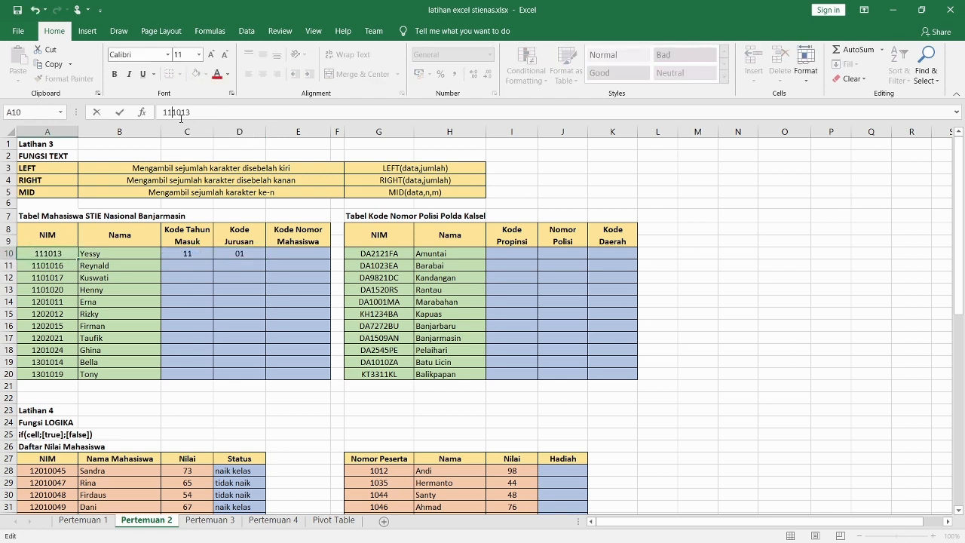
pyautogui.write('A')
pyautogui.press('Return')
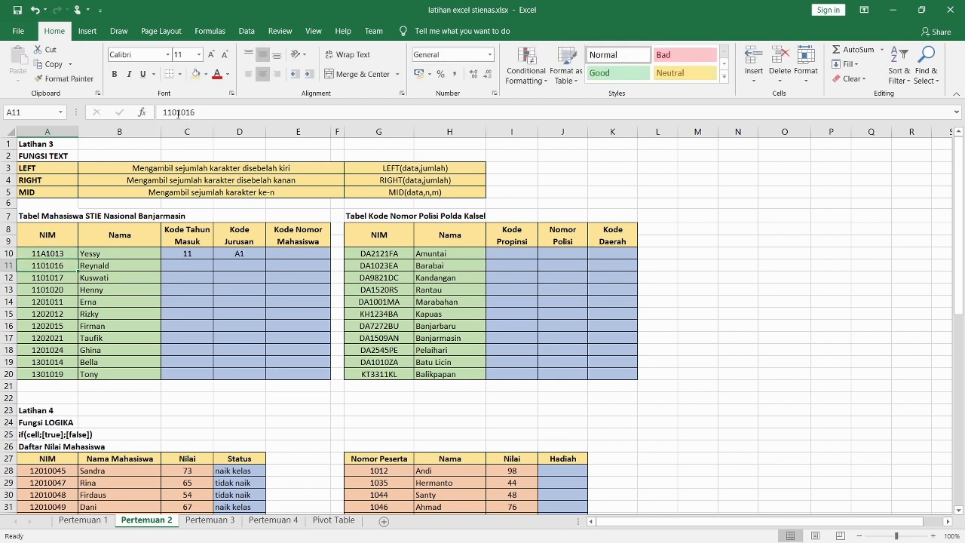
# Step: Set the third character of the NIM in A10 back to 0
pyautogui.click(55, 253)
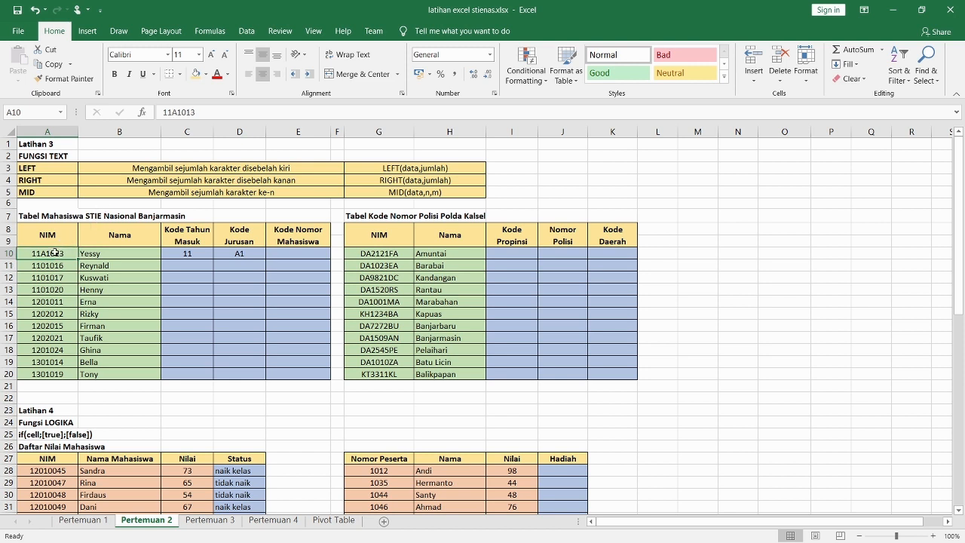
pyautogui.click(177, 113)
pyautogui.press('BackSpace')
pyautogui.write('0')
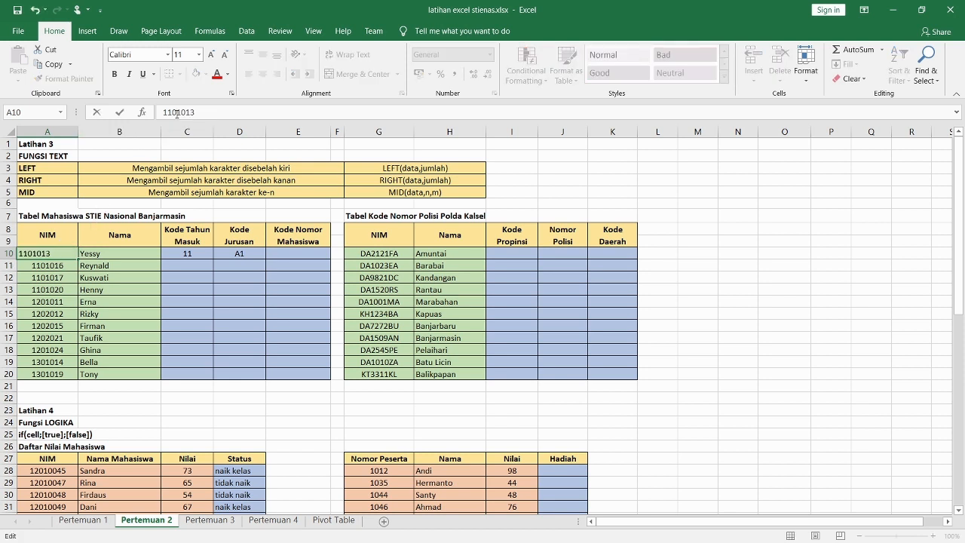
pyautogui.press('Return')
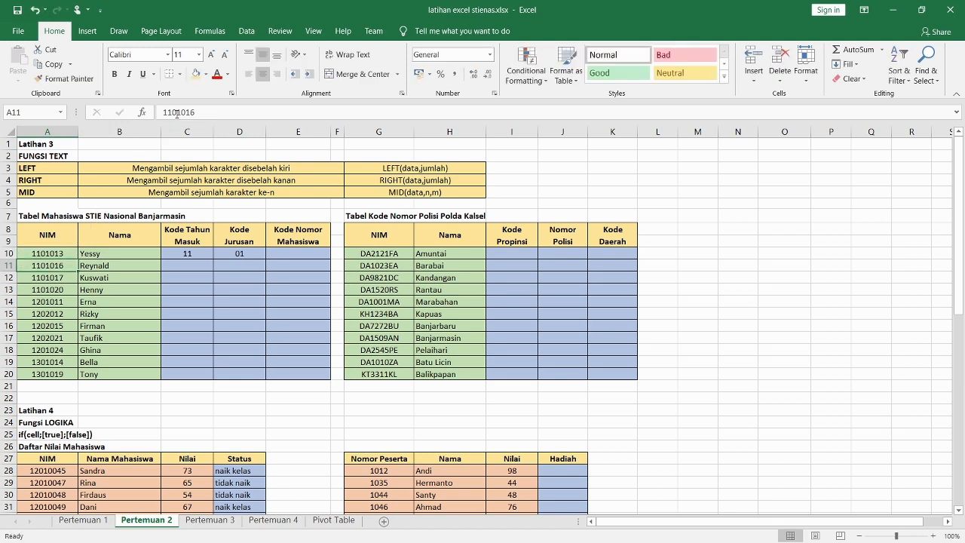
# Step: Enter =RIGHT(A10;3) in E10 to extract the Kode Nomor Mahasiswa from the NIM
pyautogui.doubleClick(298, 256)
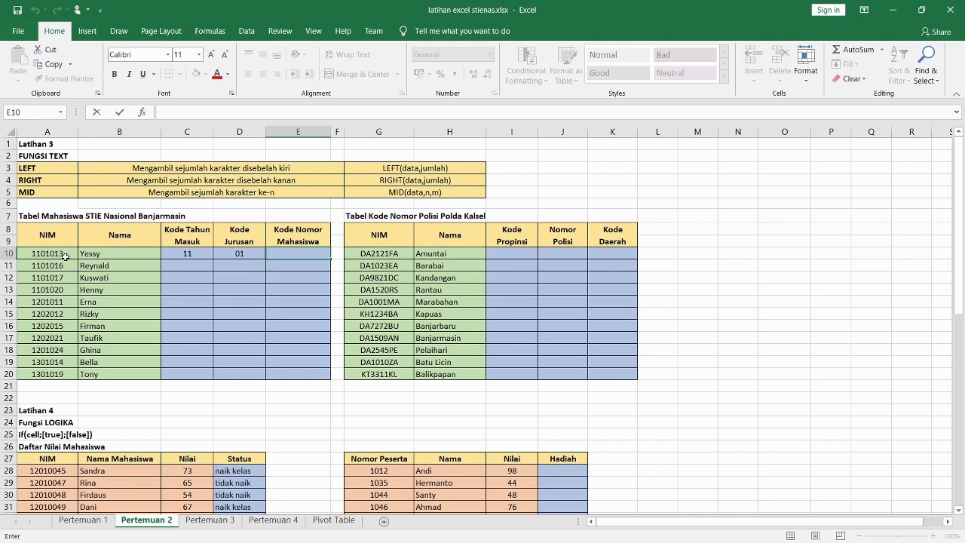
pyautogui.write('=right')
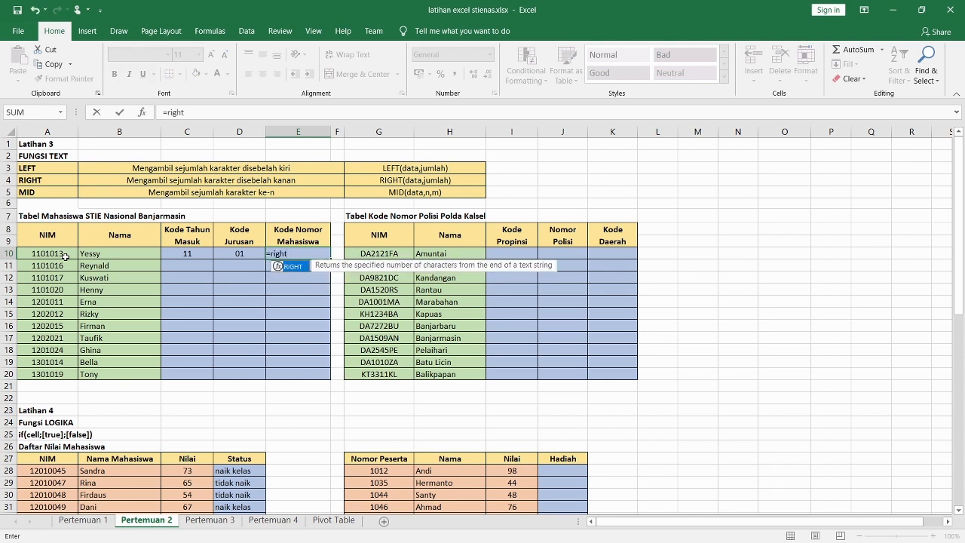
pyautogui.write('(')
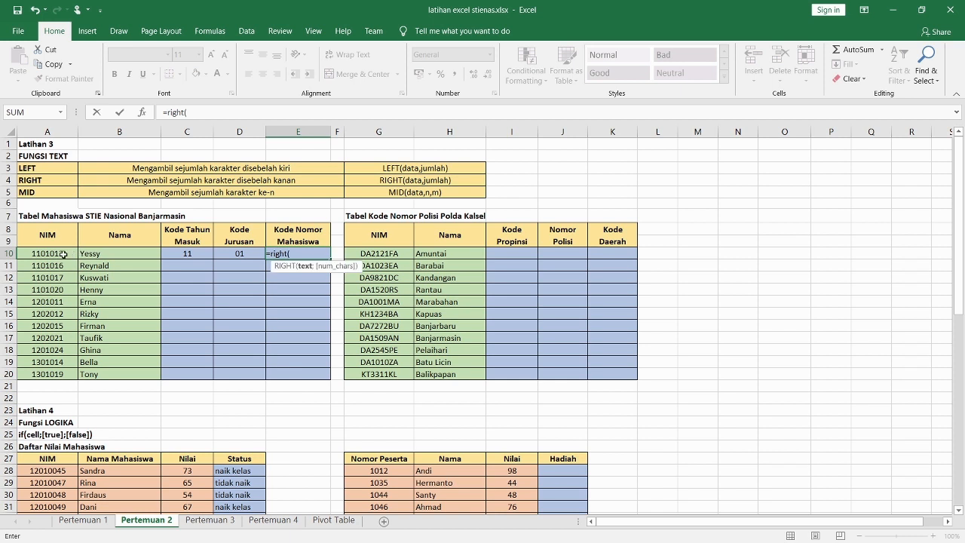
pyautogui.click(64, 254)
pyautogui.write(';')
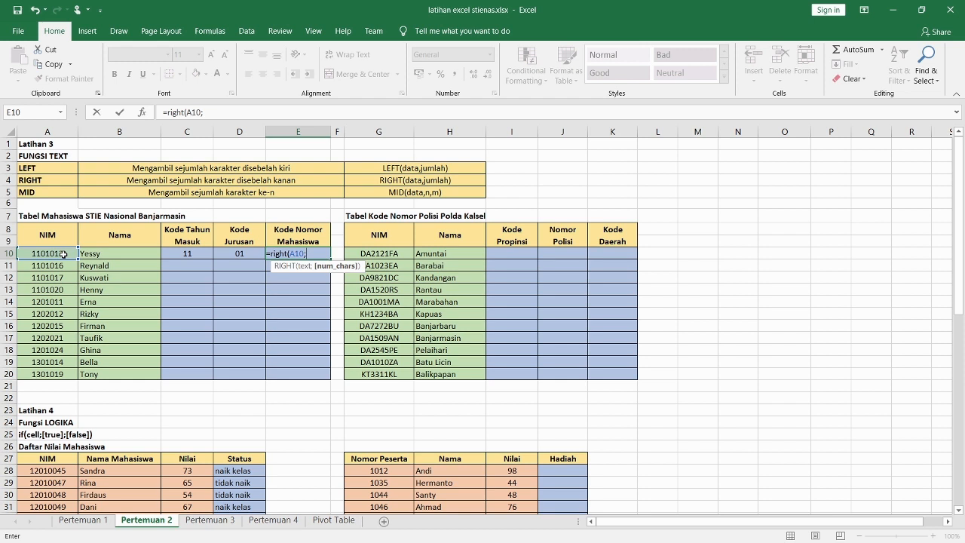
pyautogui.write('3)')
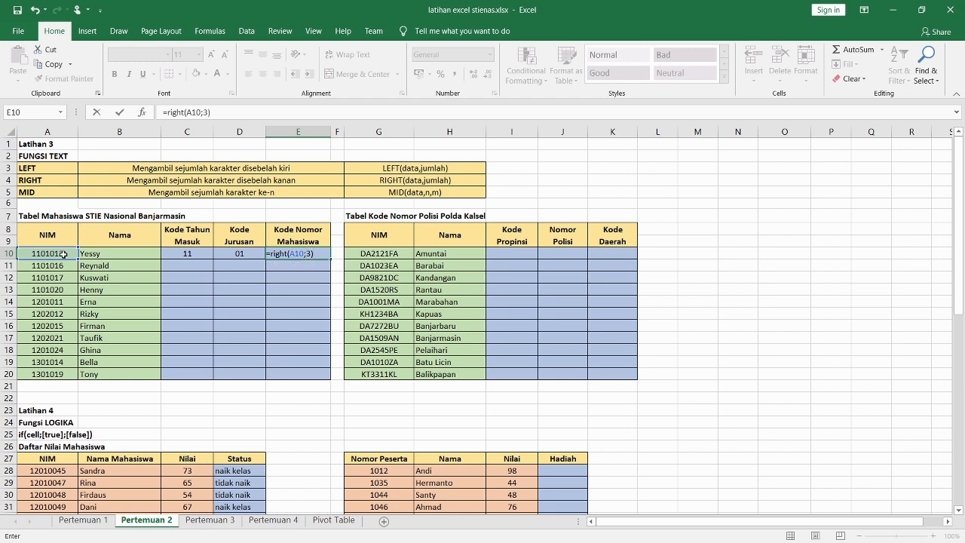
# Step: Confirm the formula =RIGHT(A10;3) in E10 and fill the formulas in C10:E10 down to row 20
pyautogui.press('Return')
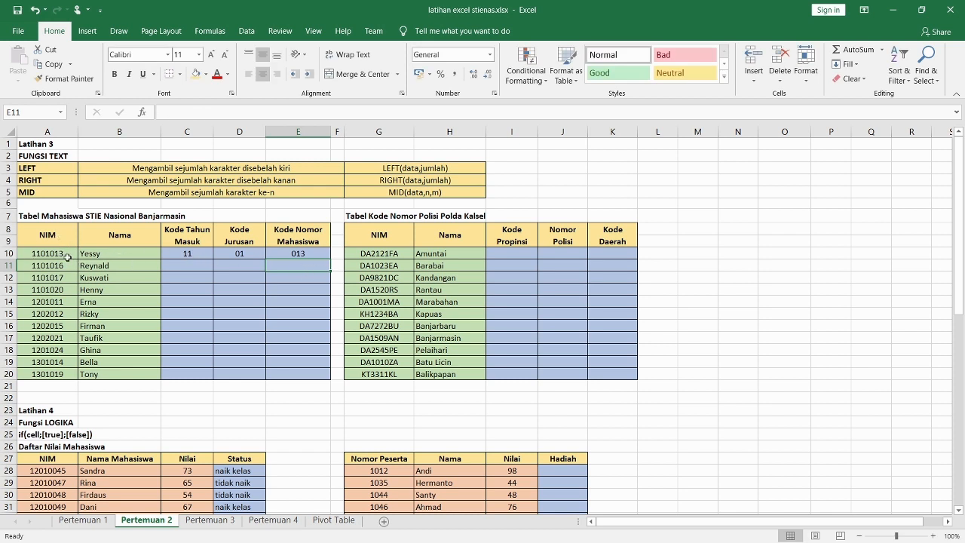
pyautogui.click(183, 257)
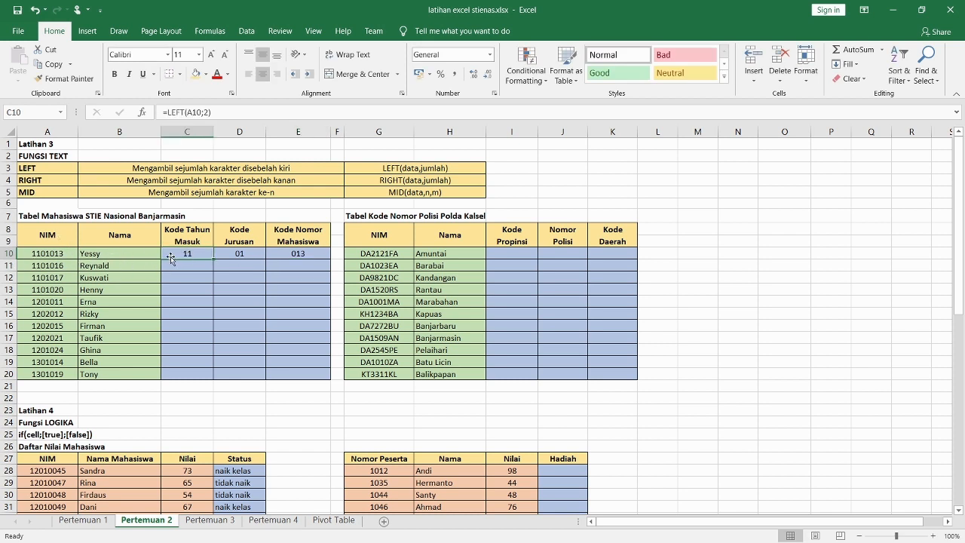
pyautogui.click(55, 254)
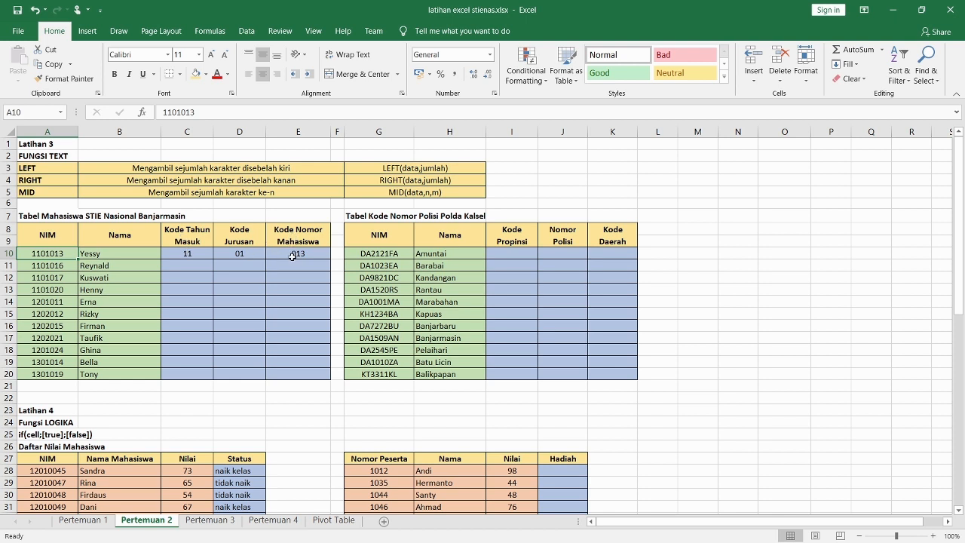
pyautogui.click(185, 256)
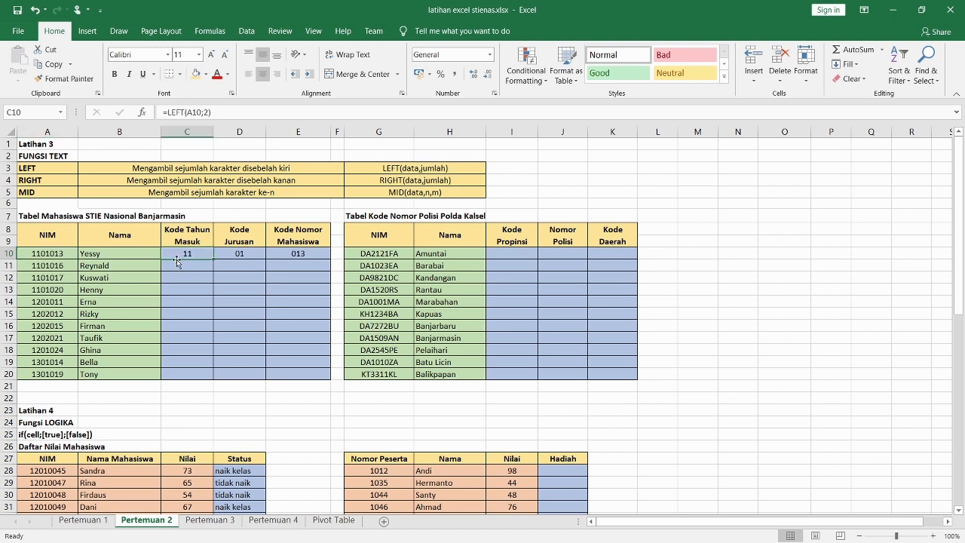
pyautogui.moveTo(204, 253); pyautogui.dragTo(315, 376)
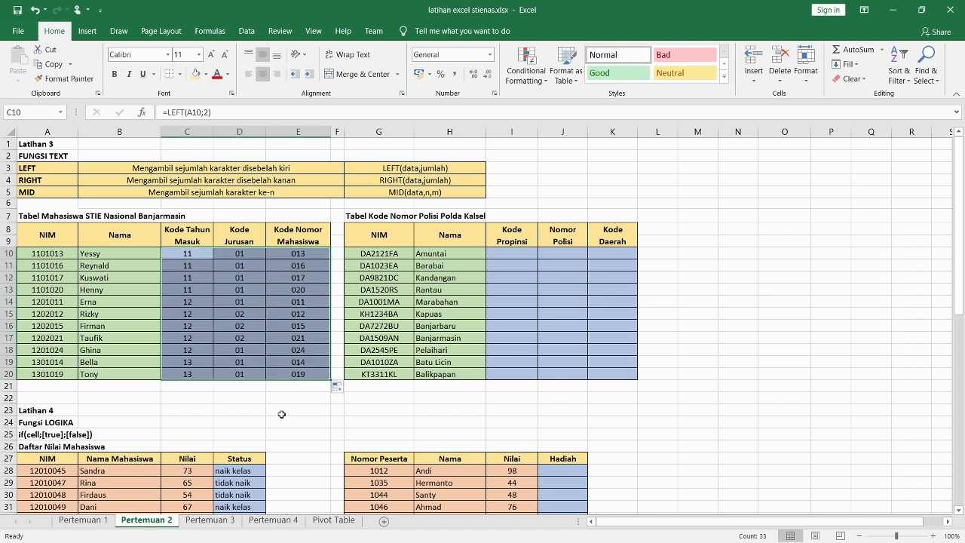
pyautogui.click(236, 387)
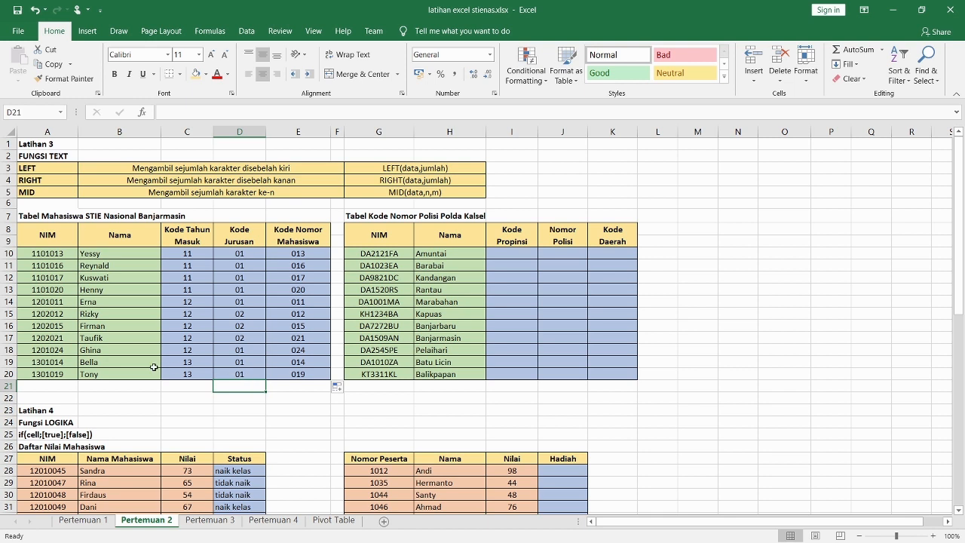
# Step: Enter =LEFT(G10;2) in I10 to extract the Kode Propinsi from the first plate code
pyautogui.click(503, 254)
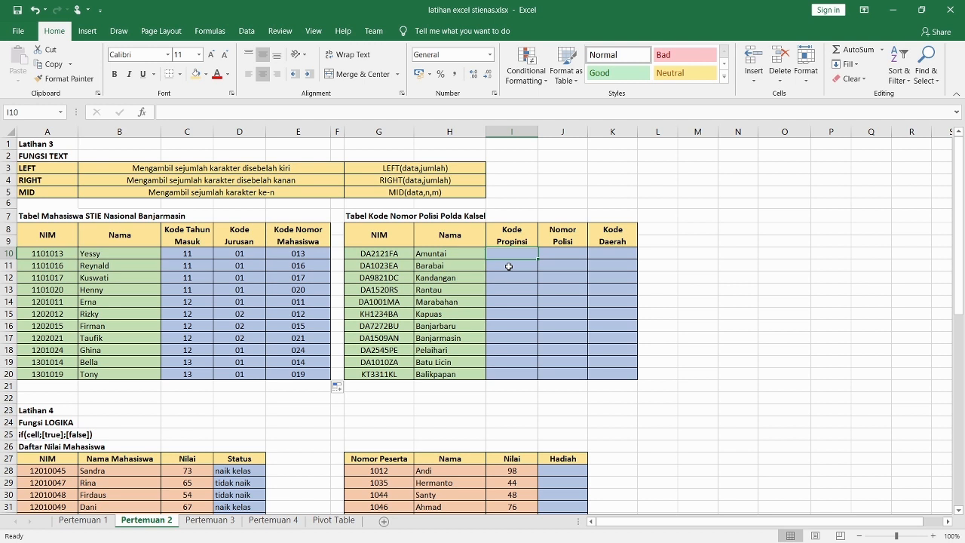
pyautogui.write('=left')
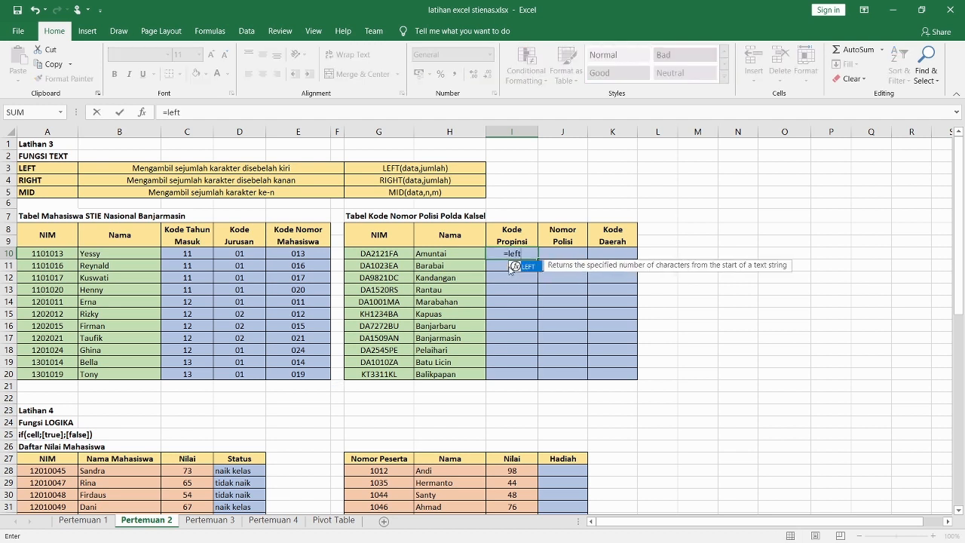
pyautogui.write('(')
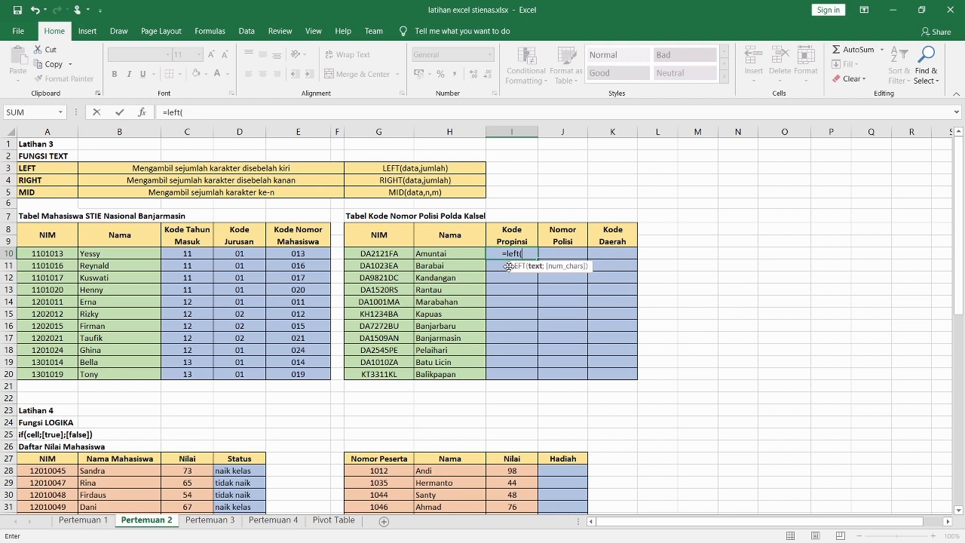
pyautogui.click(381, 254)
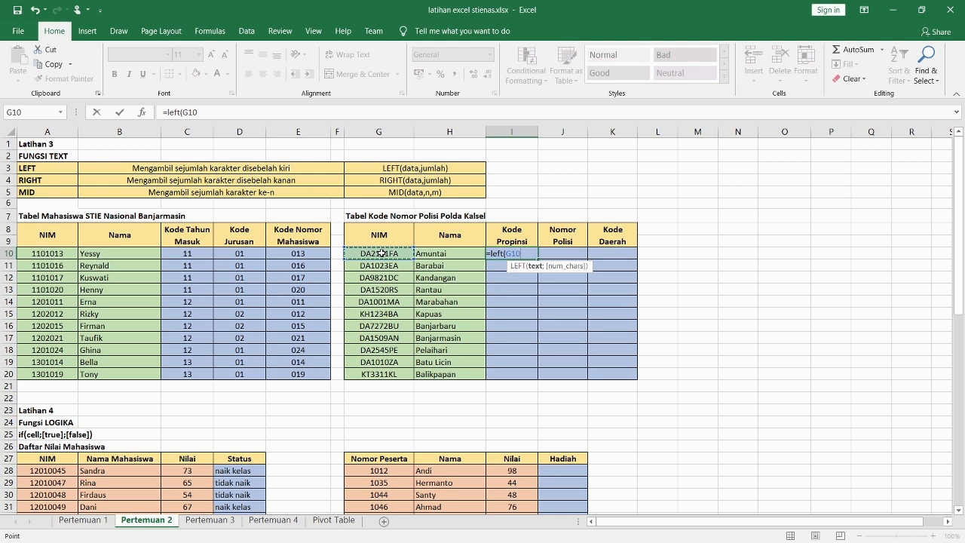
pyautogui.write(';2')
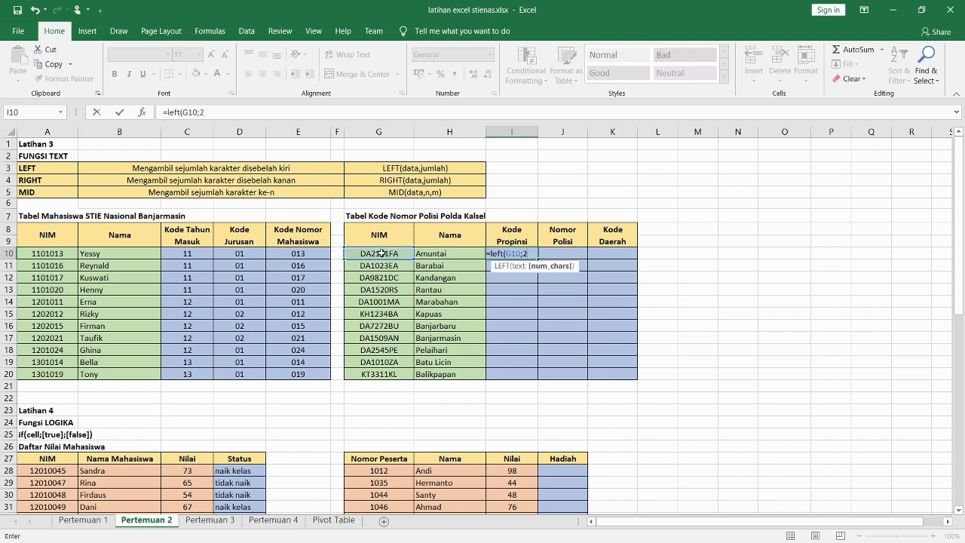
pyautogui.write(')')
pyautogui.press('Return')
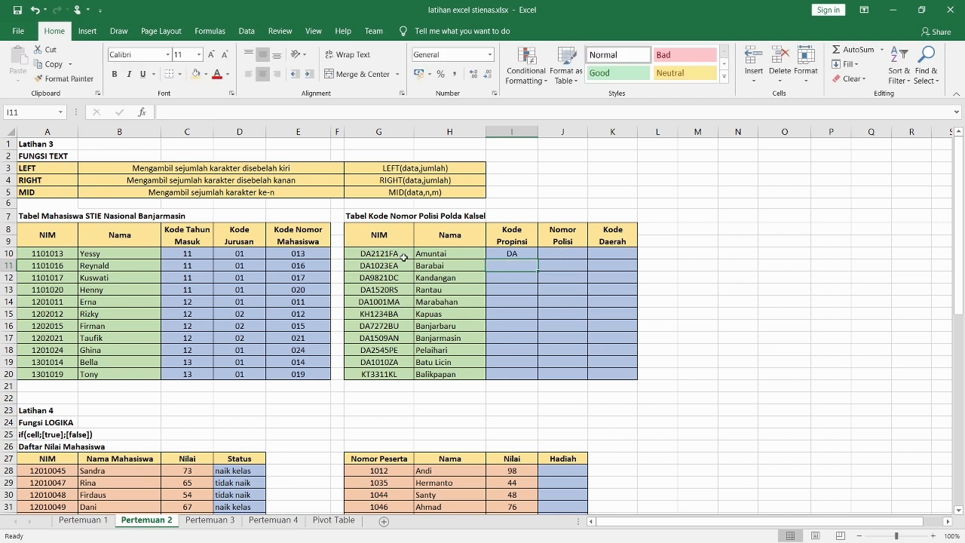
# Step: Enter =MID(G10;3;4) in J10 to extract the Nomor Polisi from the first plate code
pyautogui.click(573, 253)
pyautogui.write('=')
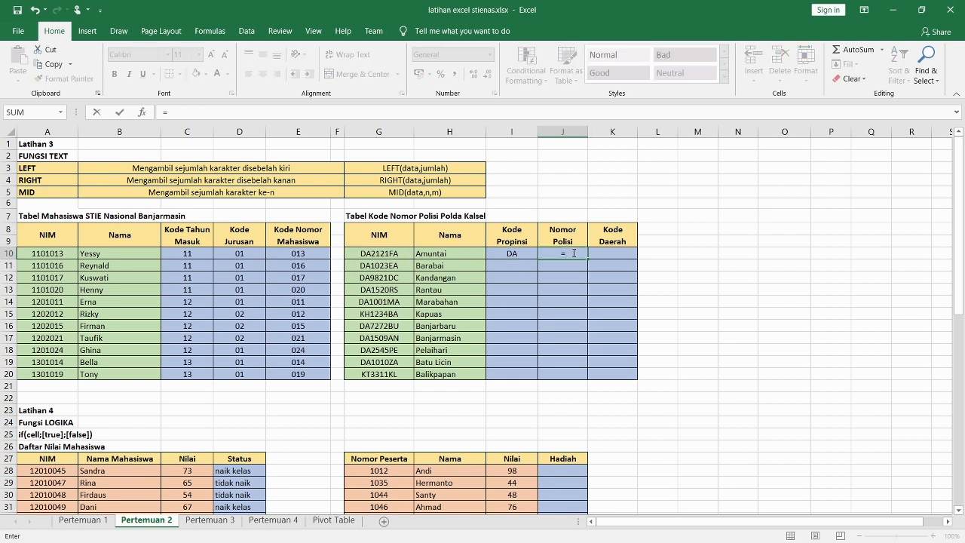
pyautogui.write('mid(')
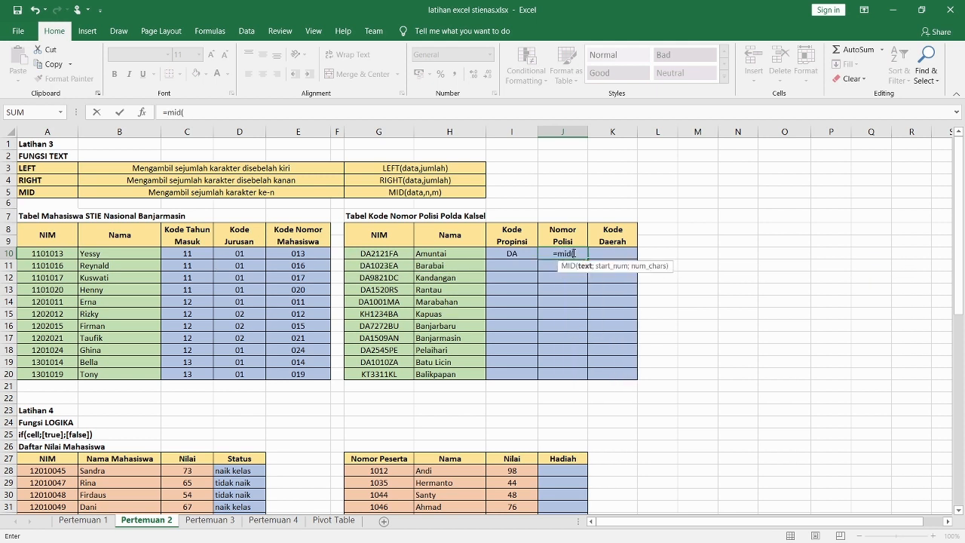
pyautogui.click(395, 255)
pyautogui.write(';')
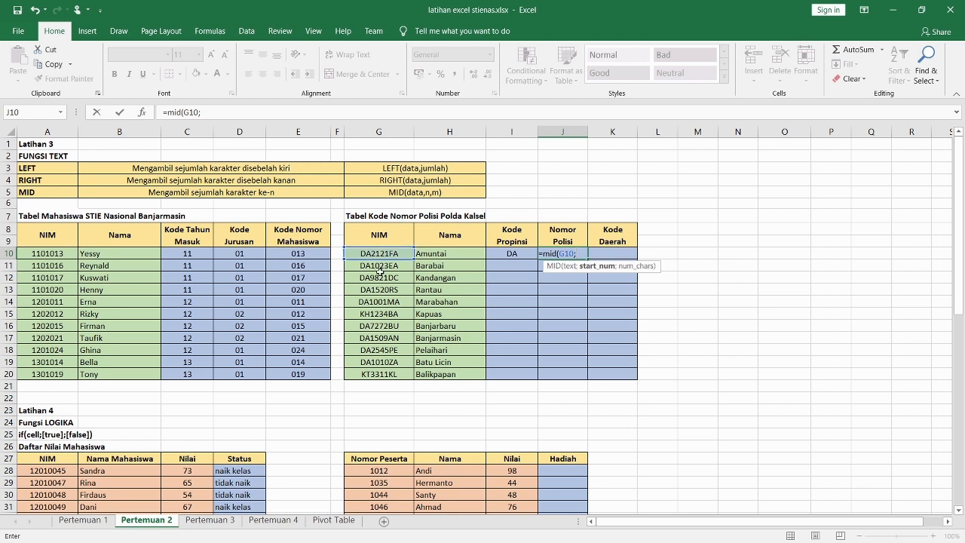
pyautogui.write('3;4)')
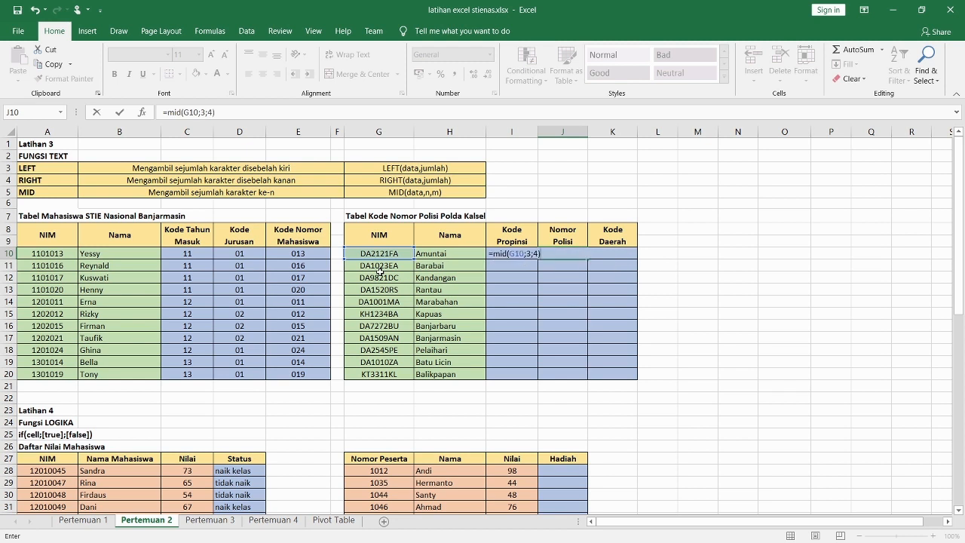
pyautogui.press('Return')
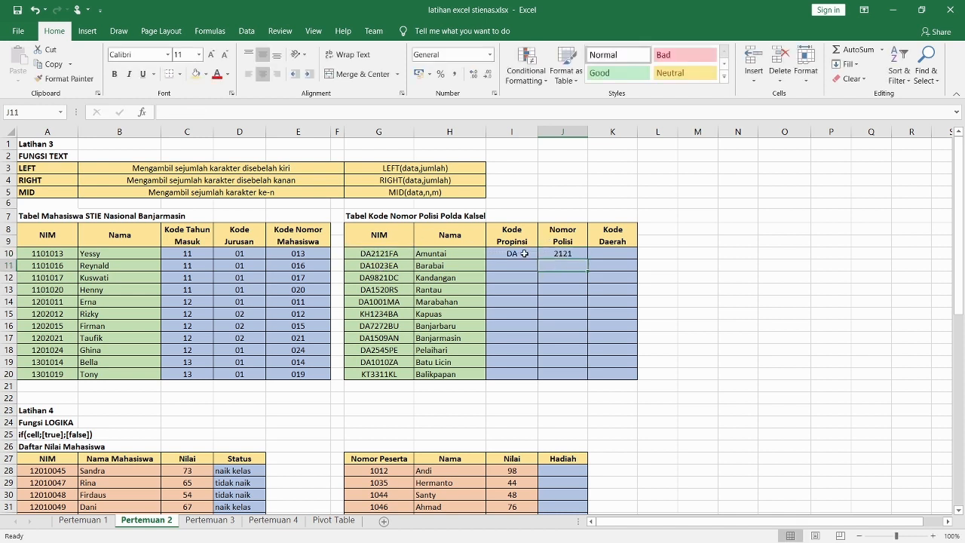
# Step: Enter =RIGHT(G10;2) in K10 to extract the Kode Daerah from the first plate code
pyautogui.click(611, 255)
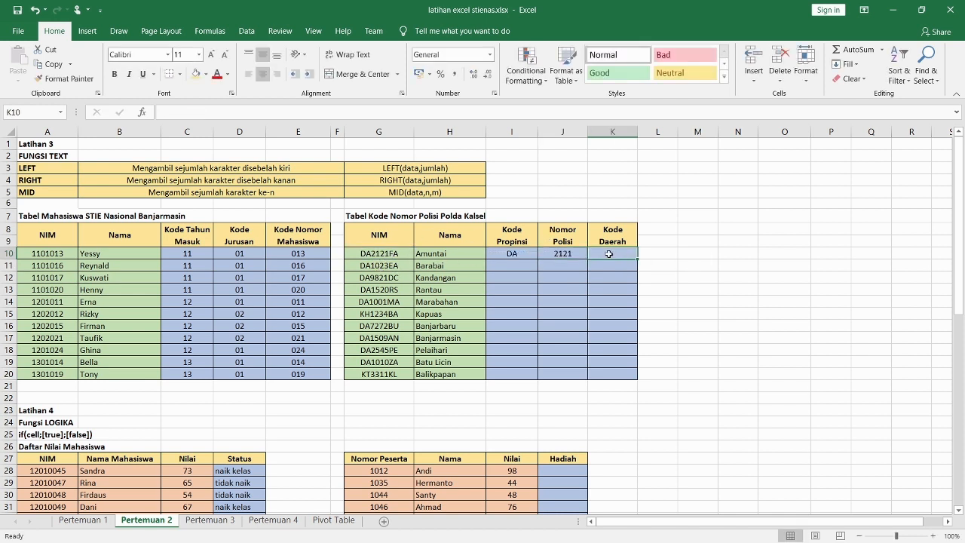
pyautogui.write('=right')
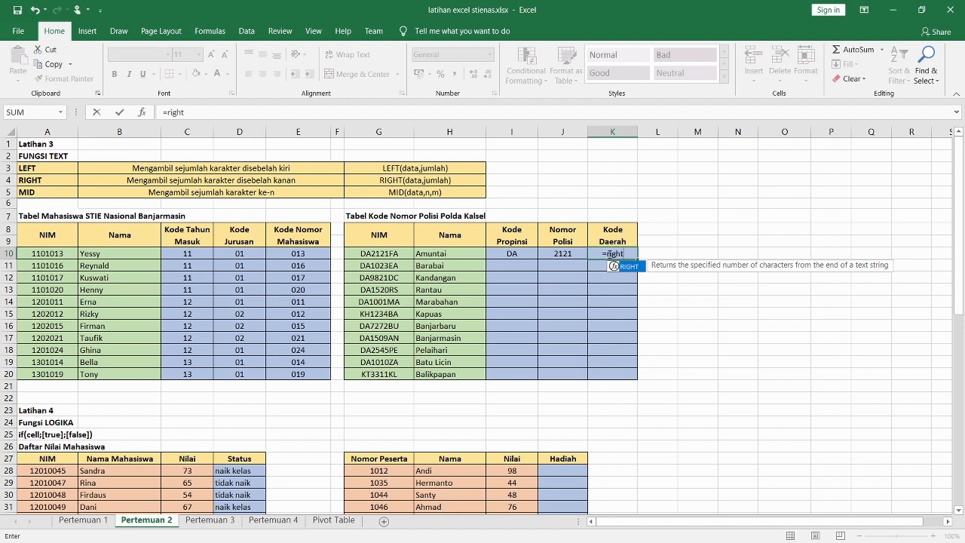
pyautogui.write('(')
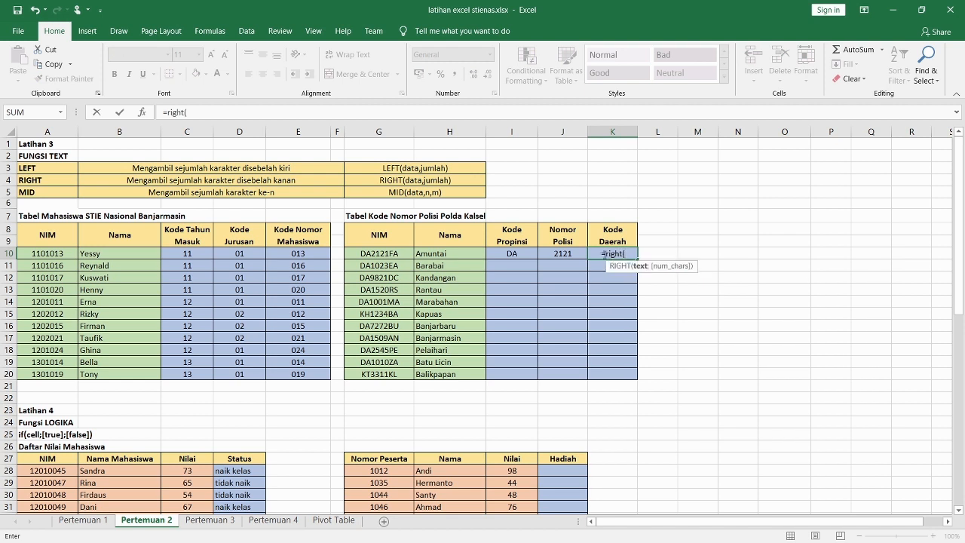
pyautogui.click(396, 255)
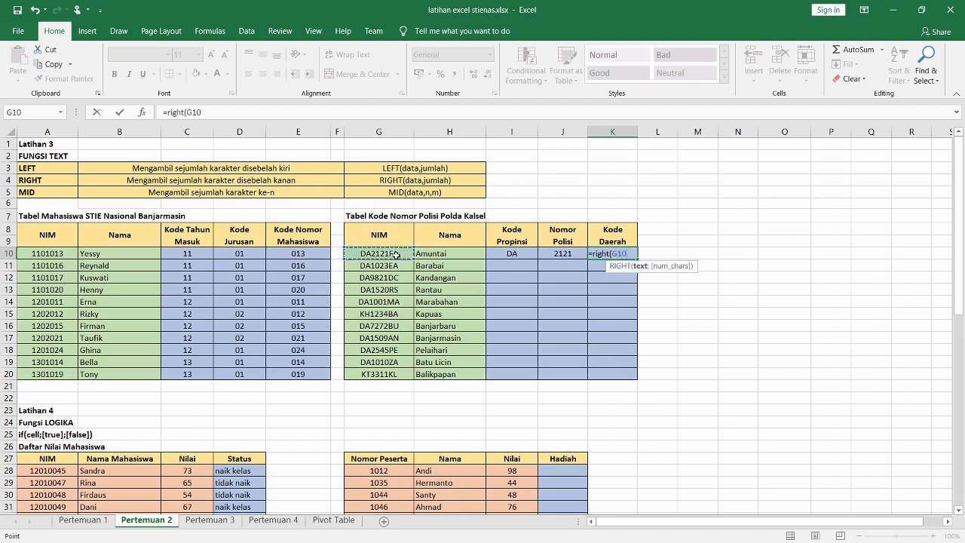
pyautogui.write(';')
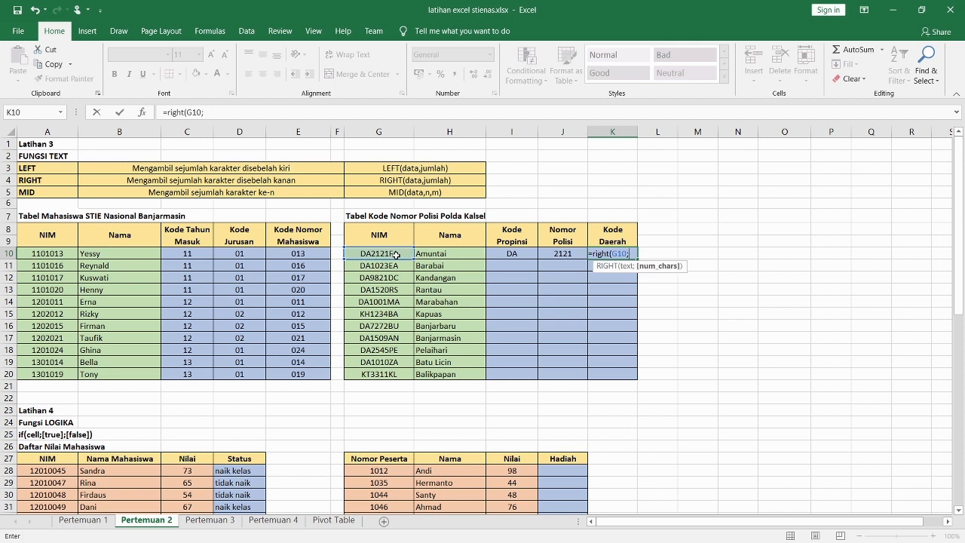
pyautogui.write('2')
pyautogui.press('Return')
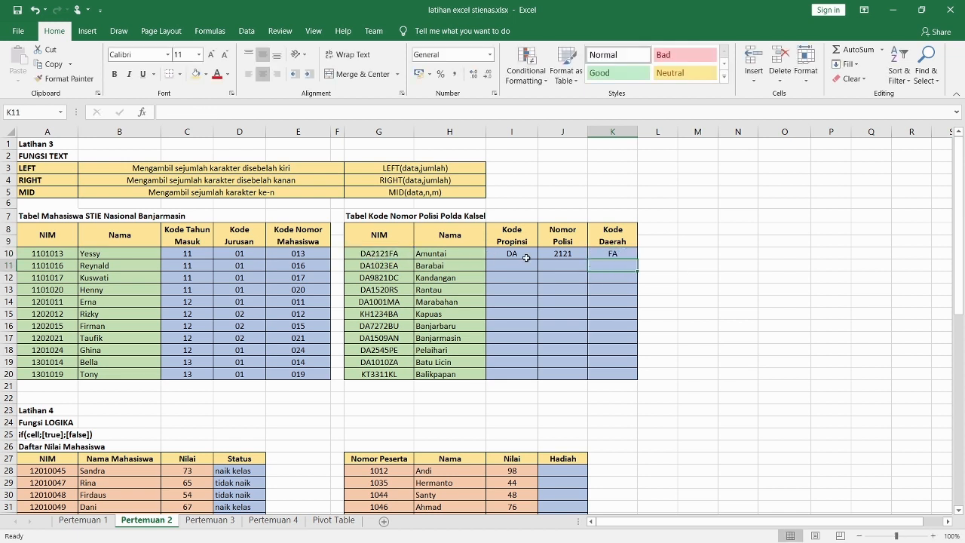
pyautogui.click(597, 254)
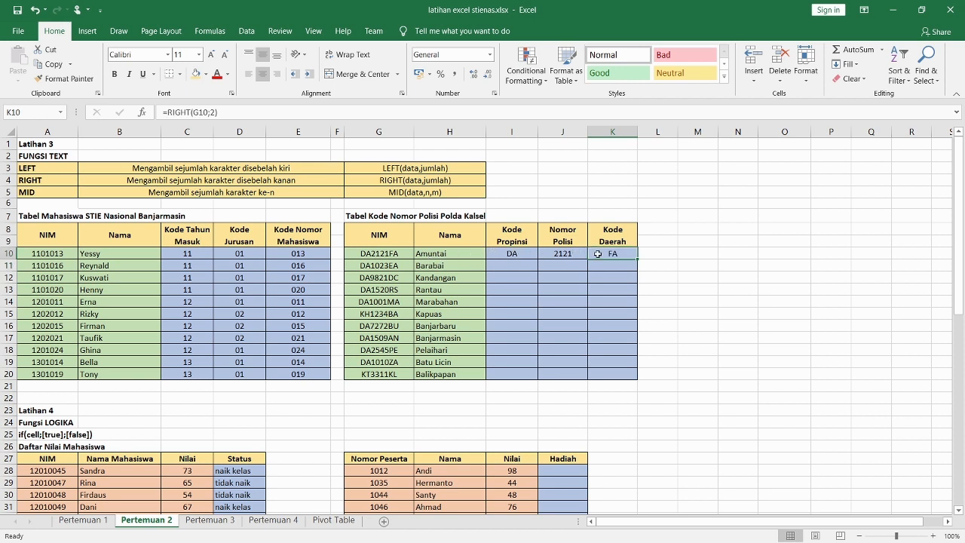
# Step: Insert a space before and after the digits of the plate code in G10 so it reads DA 2121 FA
pyautogui.click(379, 256)
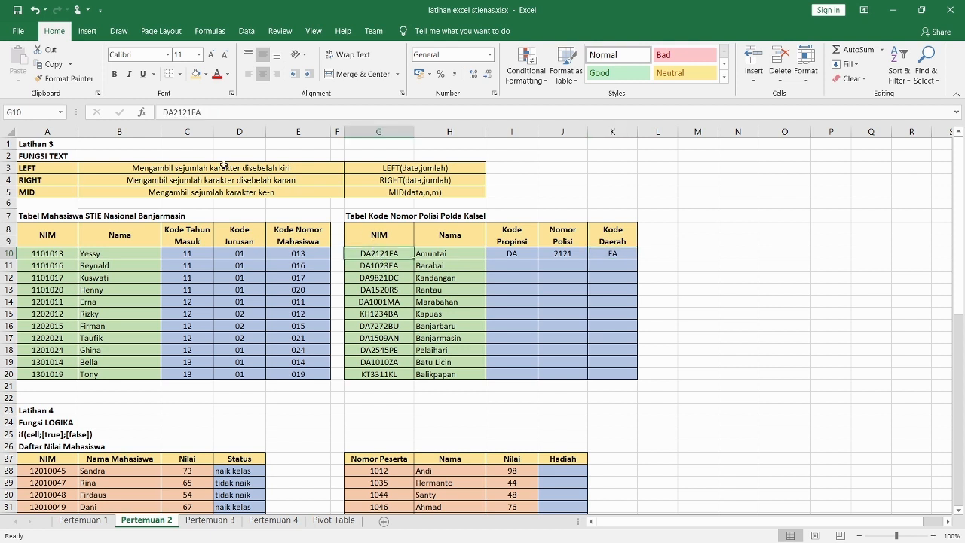
pyautogui.click(172, 112)
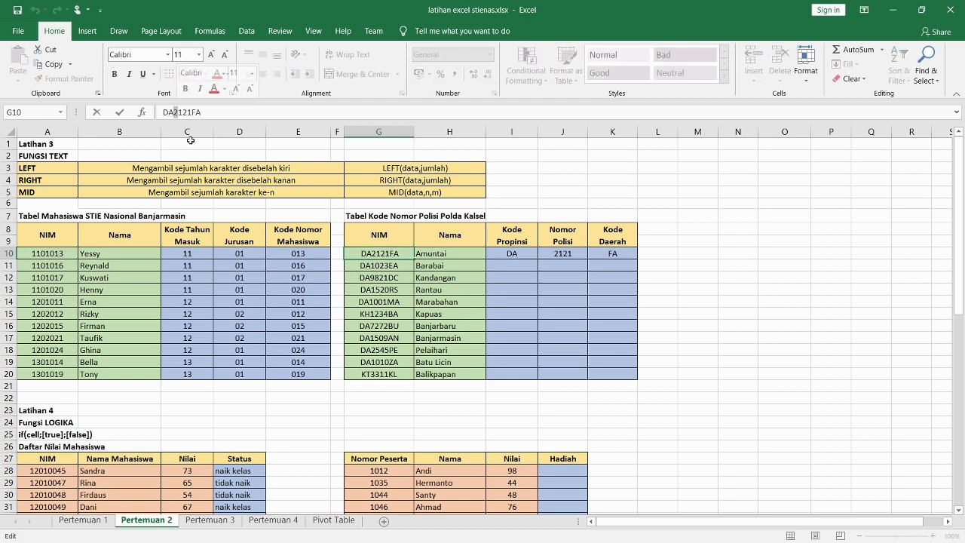
pyautogui.press('Left')
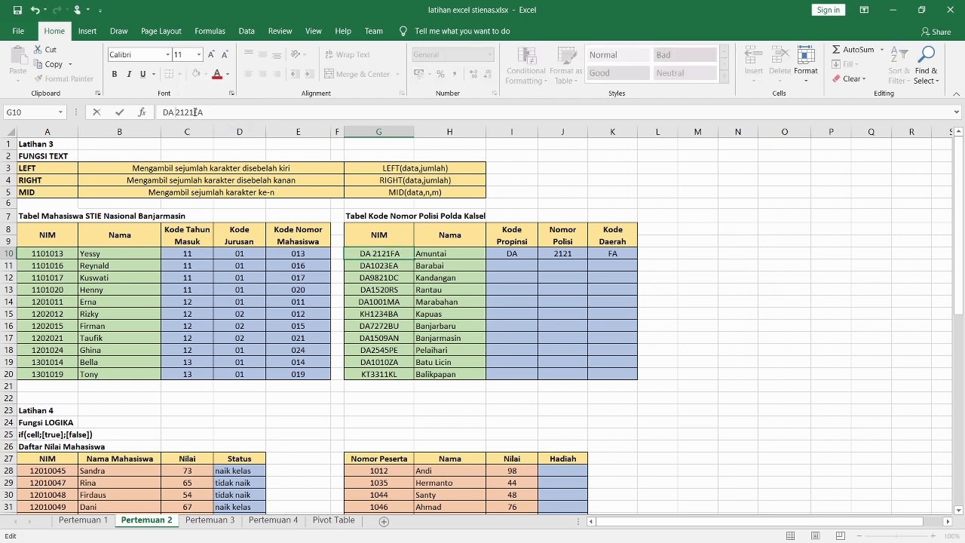
pyautogui.press('Right')
pyautogui.press('Right')
pyautogui.press('Right')
pyautogui.press('Right')
pyautogui.press('Return')
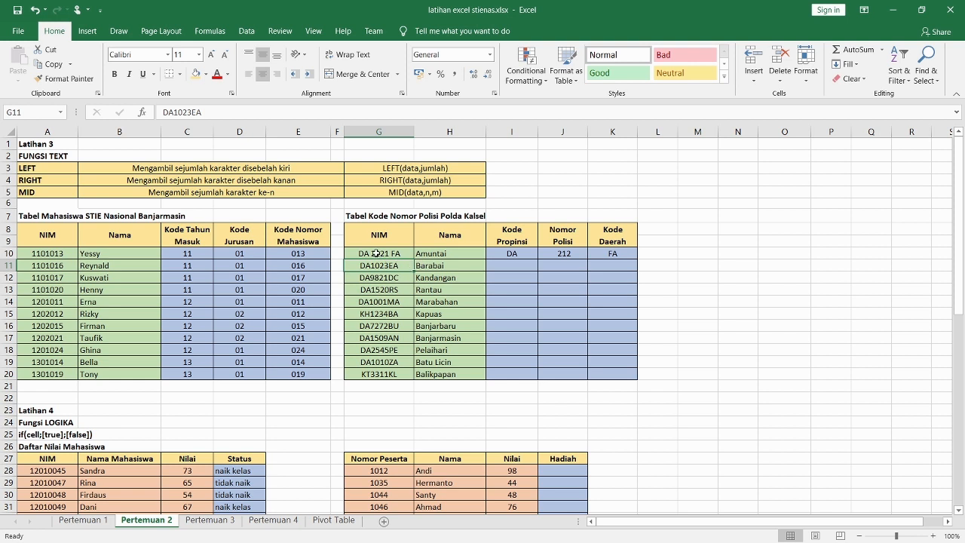
# Step: Change the start position of the MID formula in J10 to 4, giving =MID(G10;4;4)
pyautogui.click(552, 252)
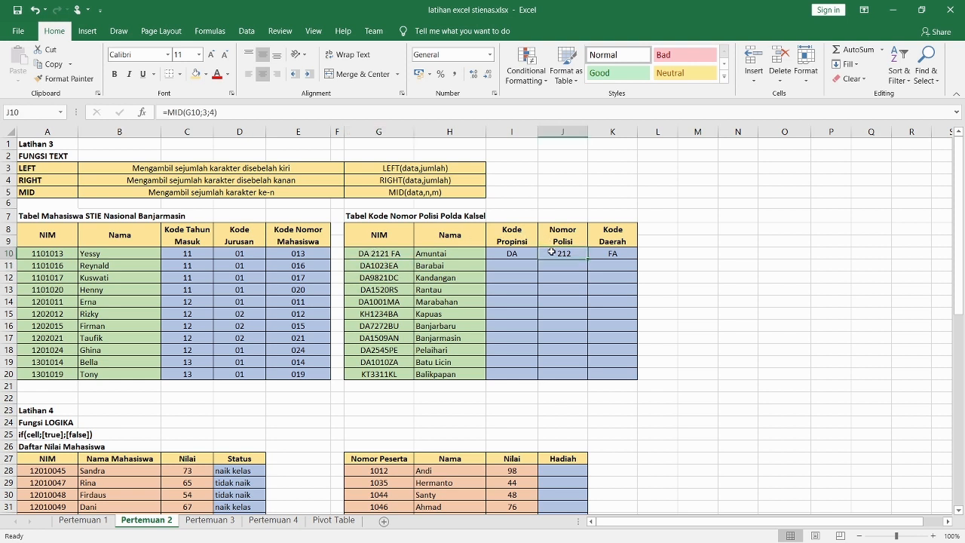
pyautogui.click(206, 114)
pyautogui.press('BackSpace')
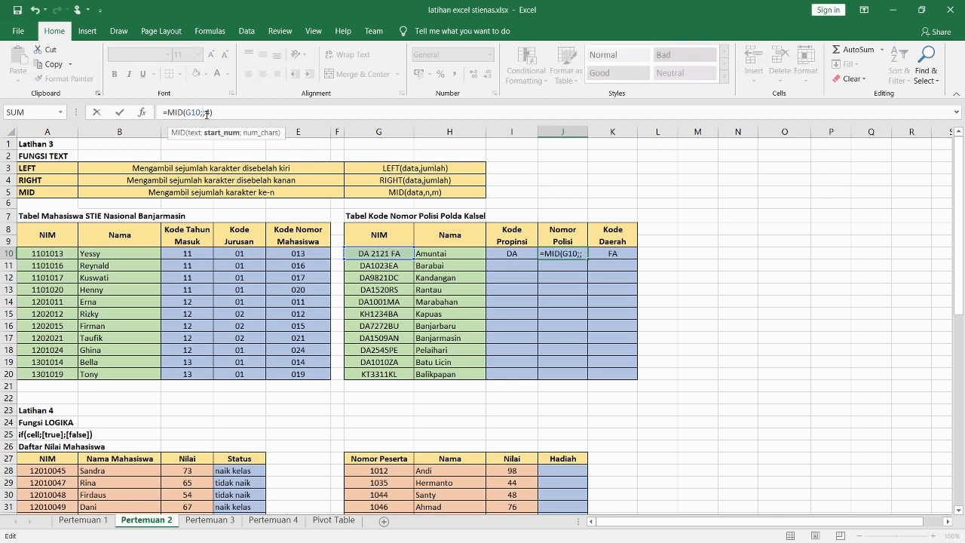
pyautogui.write('4')
pyautogui.press('Return')
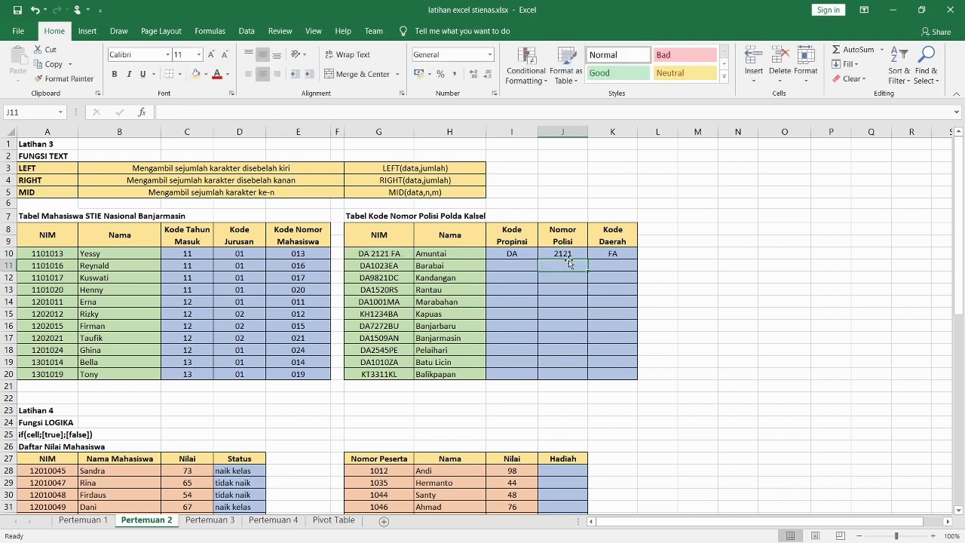
# Step: Fill the Kode Propinsi, Nomor Polisi and Kode Daerah formulas in I10:K10 down to row 20
pyautogui.click(623, 256)
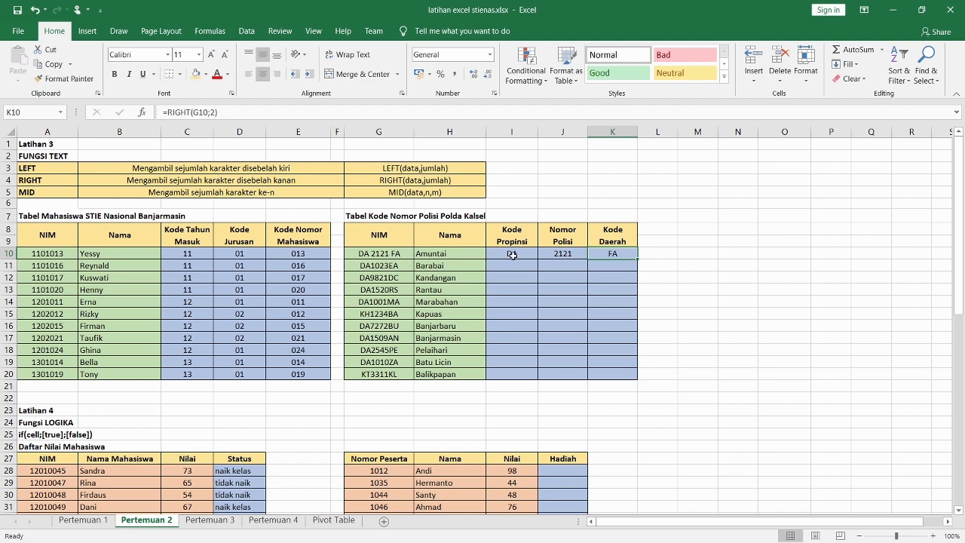
pyautogui.moveTo(513, 260); pyautogui.dragTo(637, 378)
pyautogui.click(699, 329)
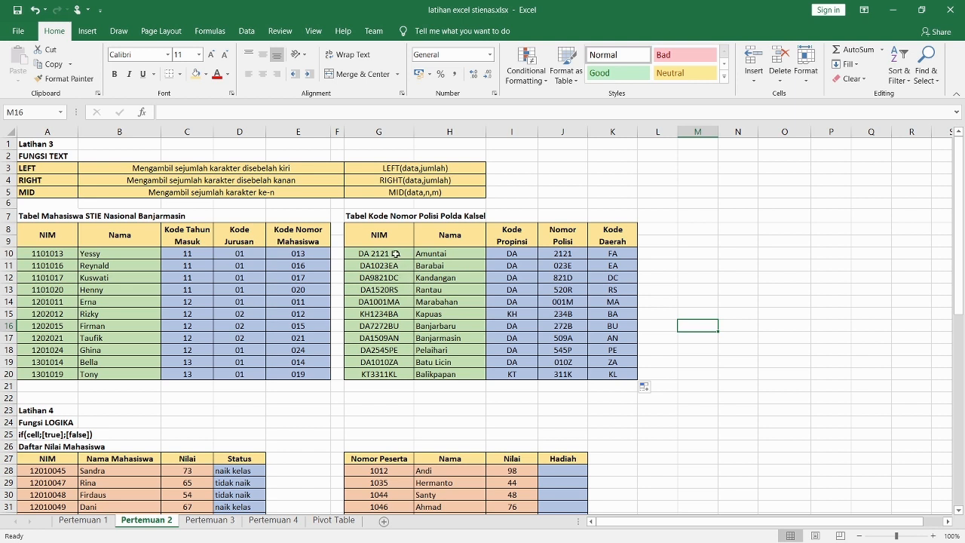
# Step: Undo the fill of the plate code table and clear the formulas from I10:K10
pyautogui.hotkey('ctrl', 'z')
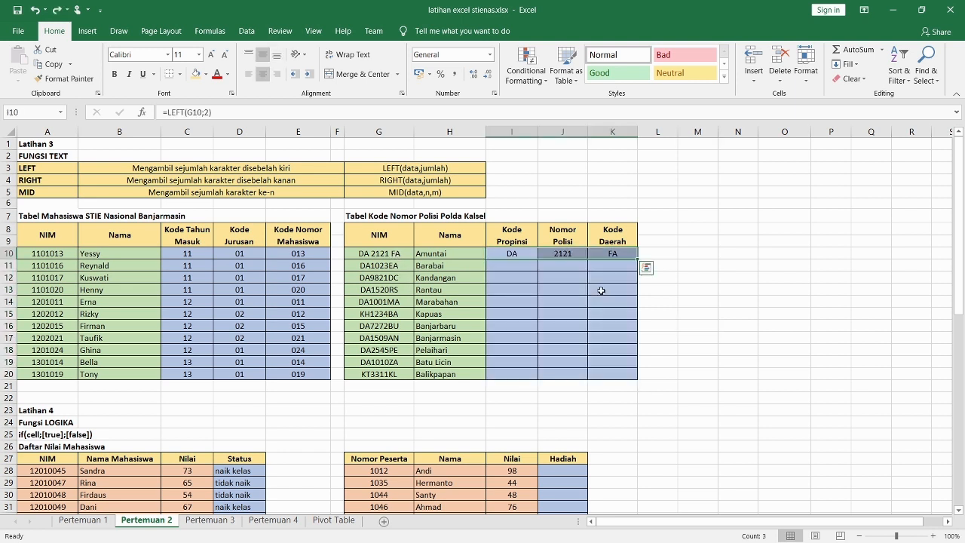
pyautogui.press('Delete')
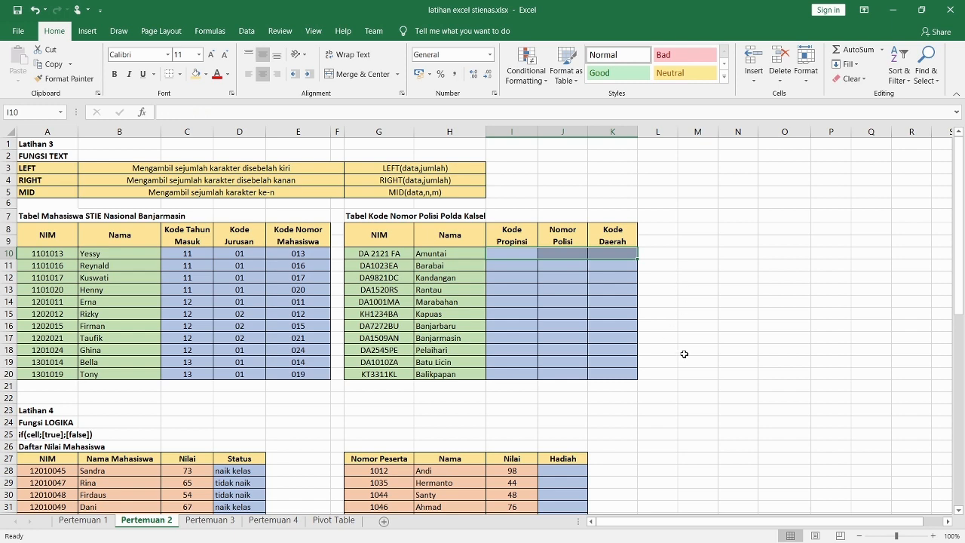
# Step: Clear the existing Status results in D28:D32 of the Daftar Nilai Mahasiswa table under Latihan 4
pyautogui.scroll(-5, 681, 351)
pyautogui.scroll(-2, 689, 352)
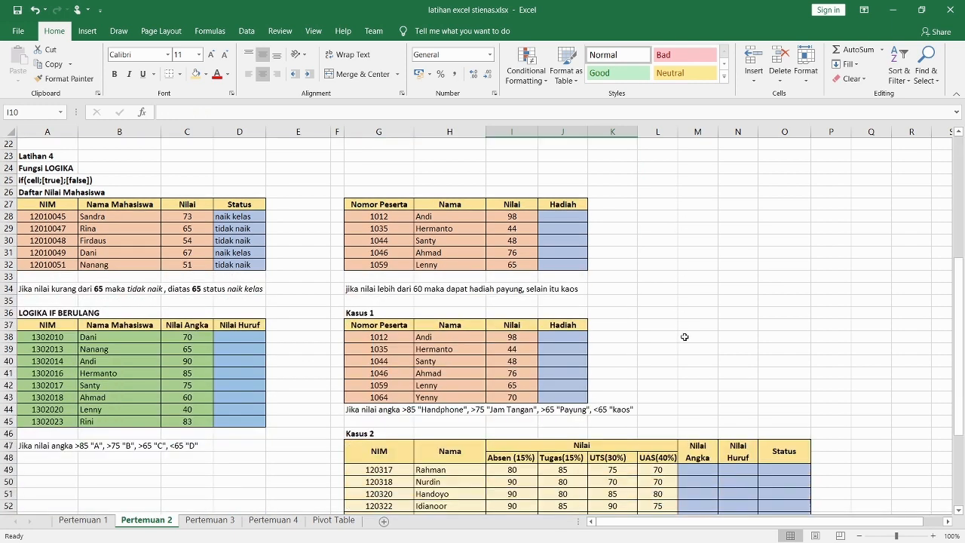
pyautogui.scroll(1, 666, 292)
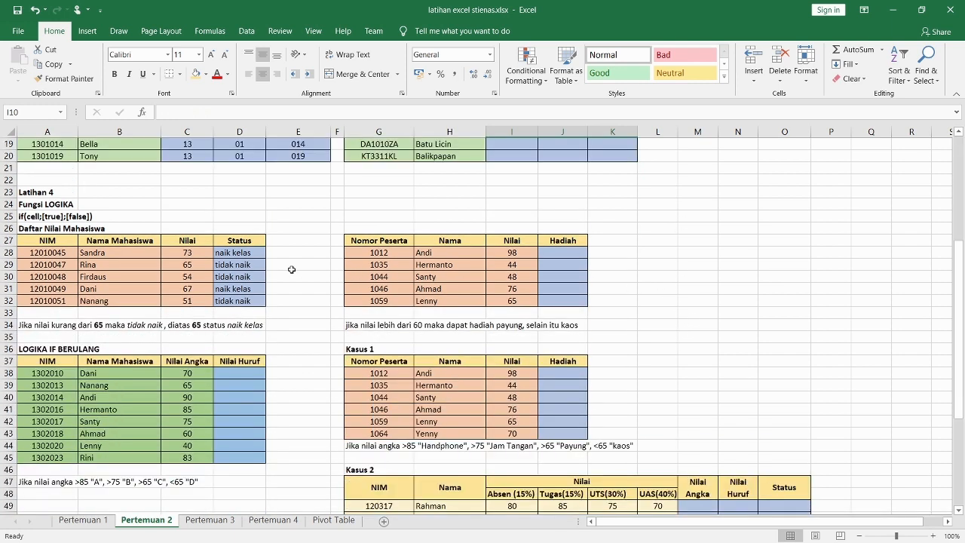
pyautogui.moveTo(260, 254); pyautogui.dragTo(252, 294)
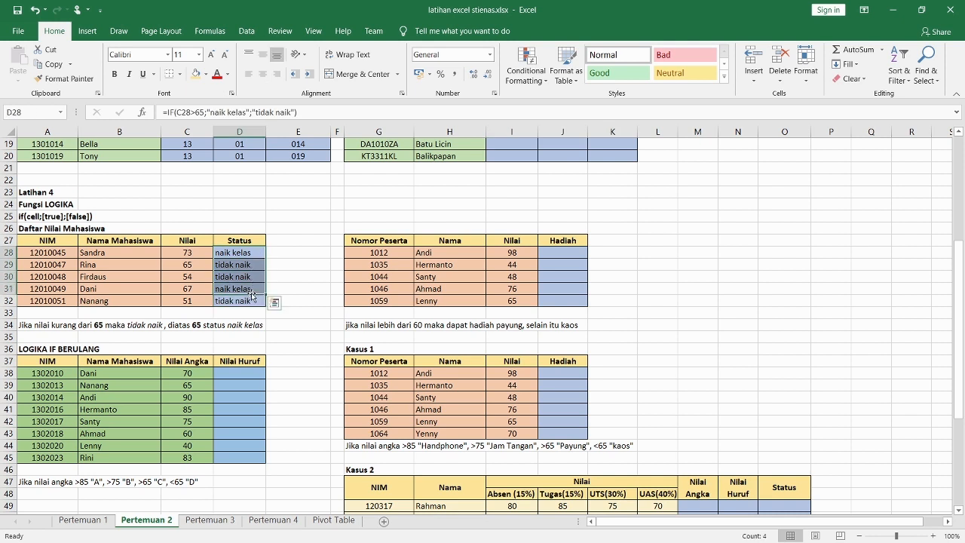
pyautogui.press('Delete')
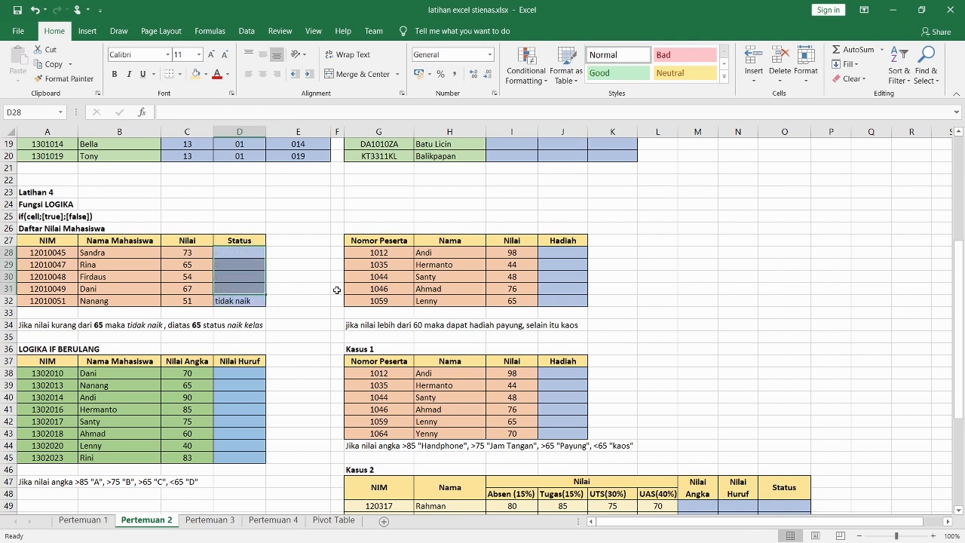
pyautogui.click(252, 301)
pyautogui.press('Delete')
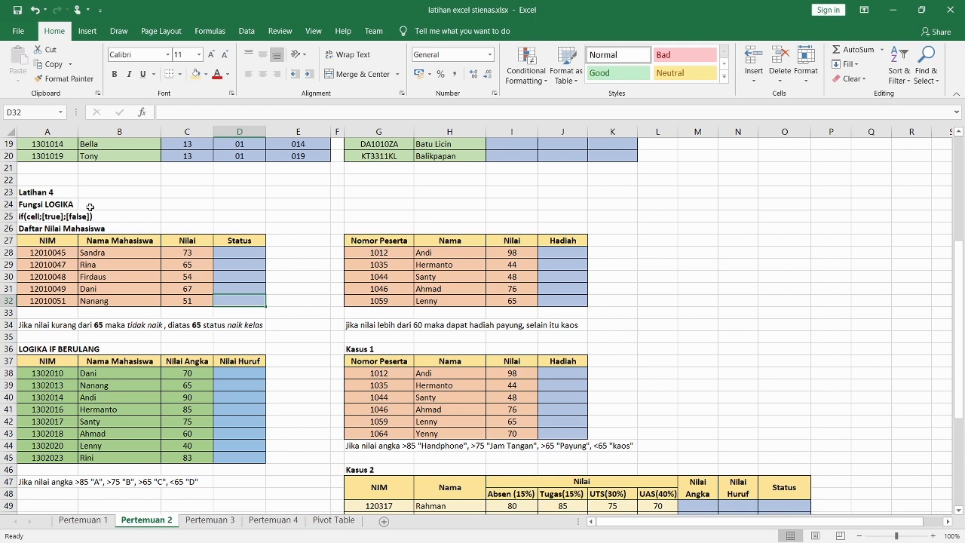
pyautogui.click(224, 254)
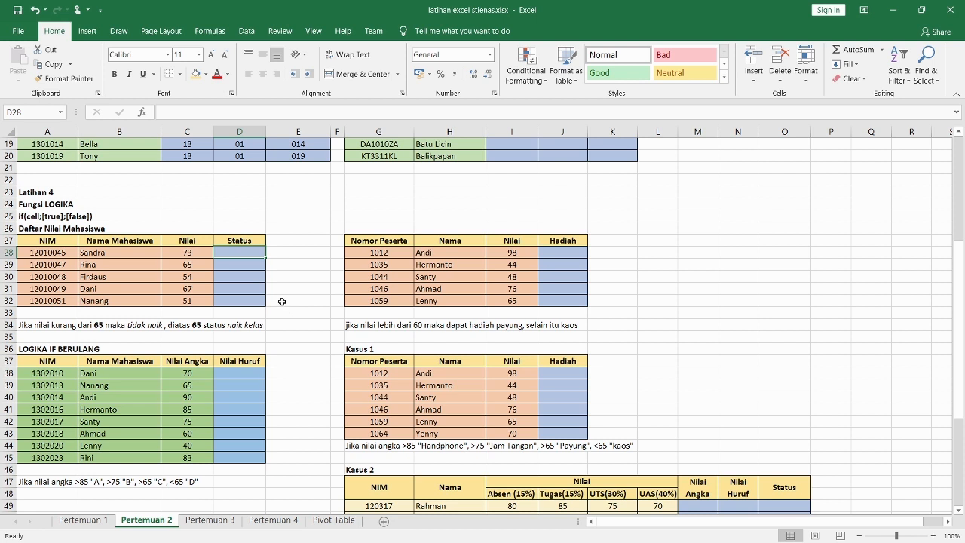
pyautogui.write('=i')
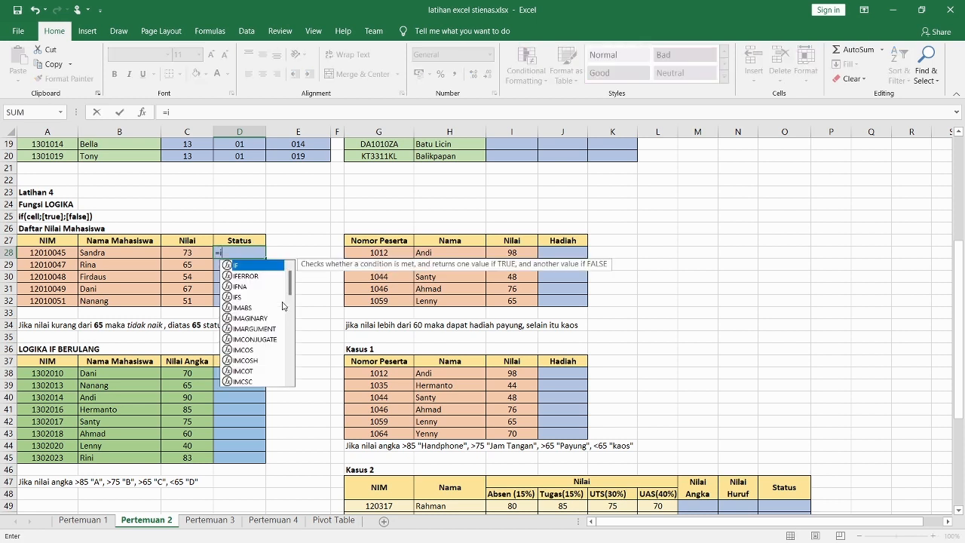
pyautogui.write('f(')
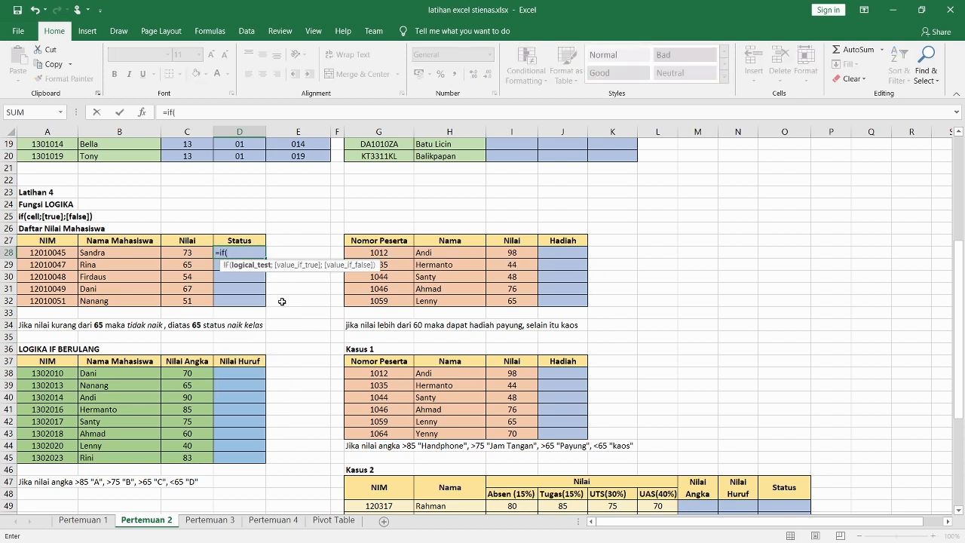
pyautogui.click(187, 254)
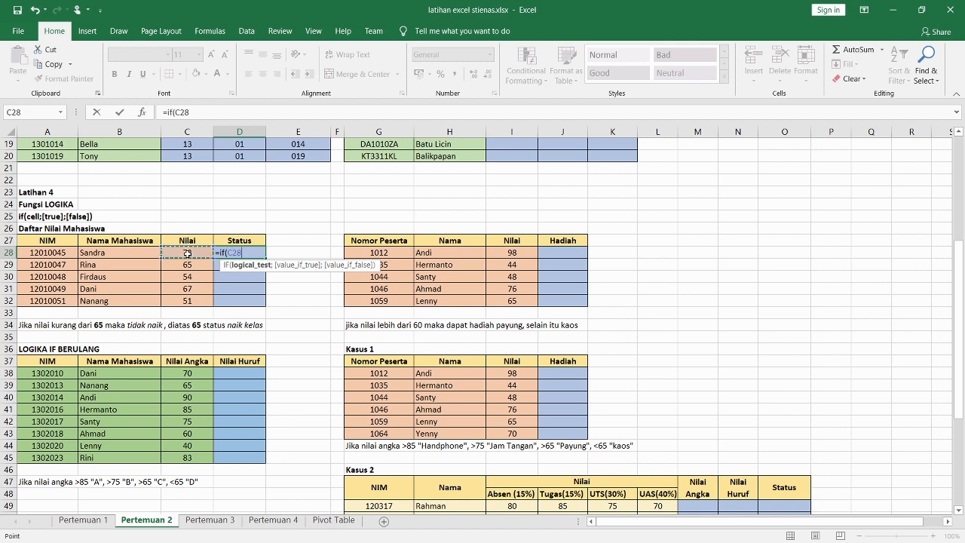
pyautogui.write(';')
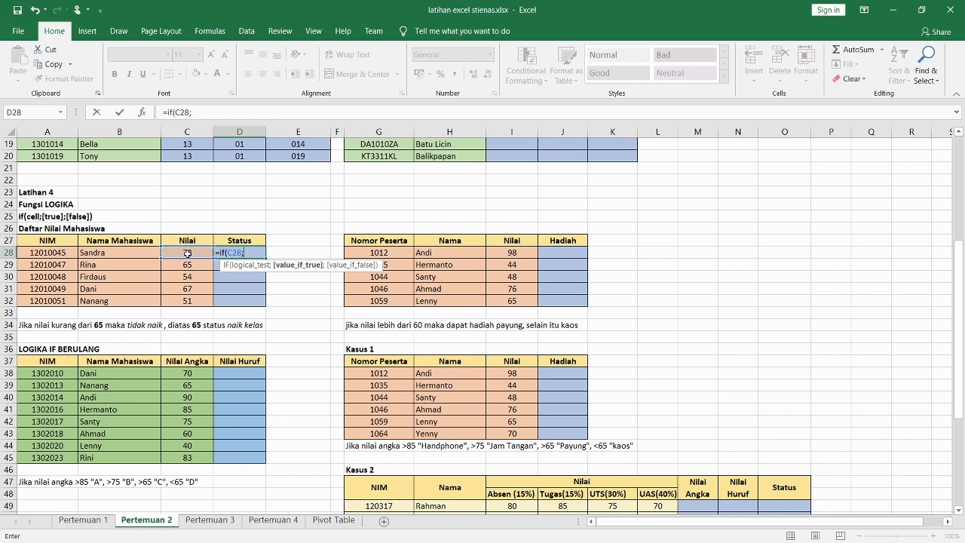
pyautogui.press('BackSpace')
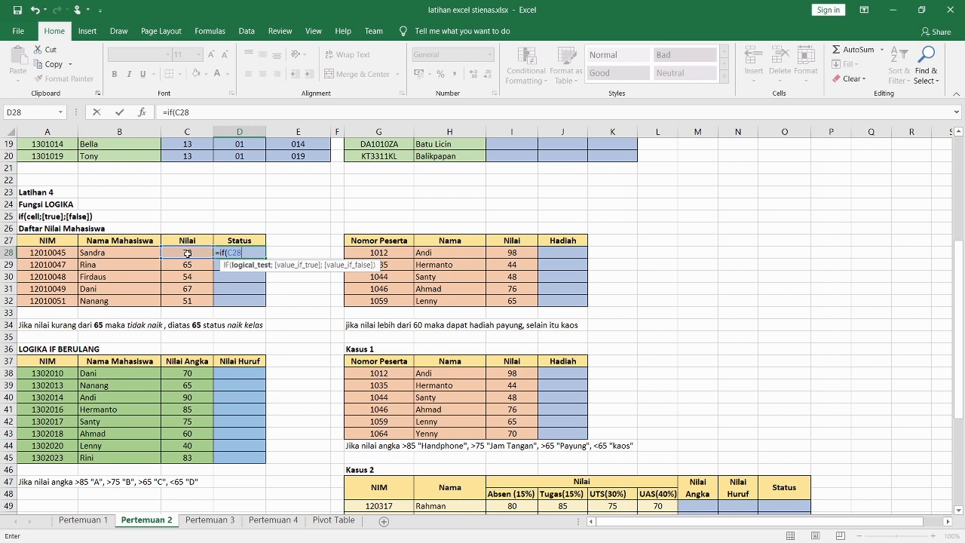
pyautogui.press('BackSpace')
pyautogui.press('BackSpace')
pyautogui.press('BackSpace')
pyautogui.press('BackSpace')
pyautogui.press('BackSpace')
pyautogui.press('BackSpace')
pyautogui.press('BackSpace')
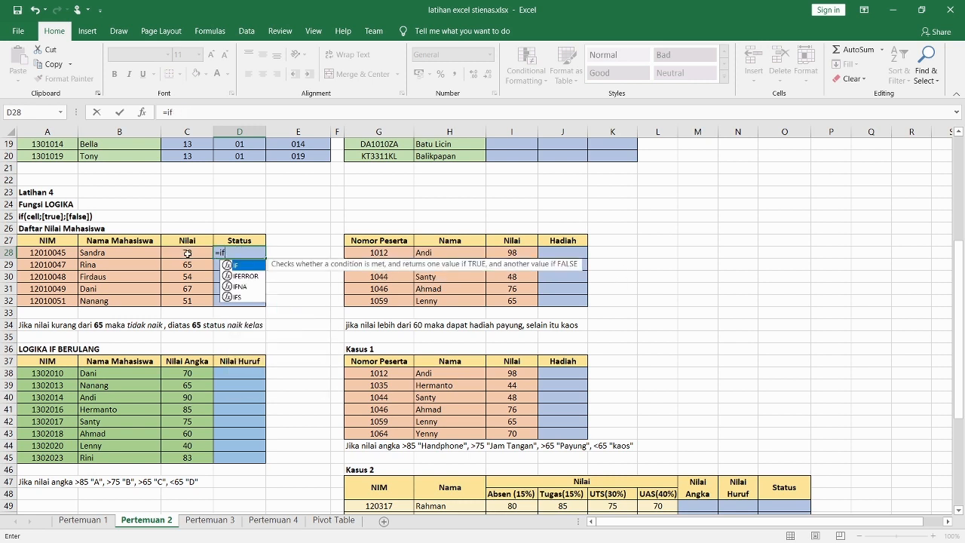
pyautogui.press('Return')
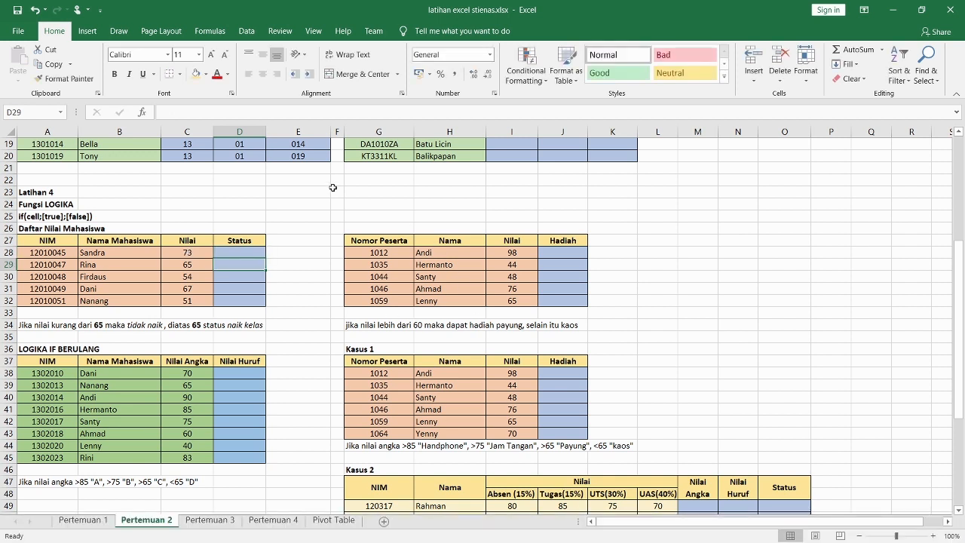
pyautogui.click(236, 252)
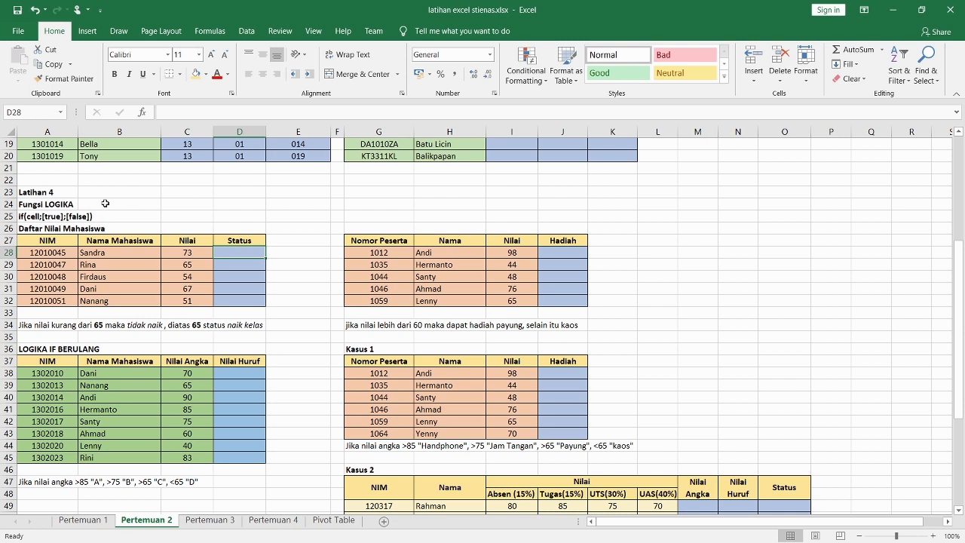
pyautogui.click(173, 181)
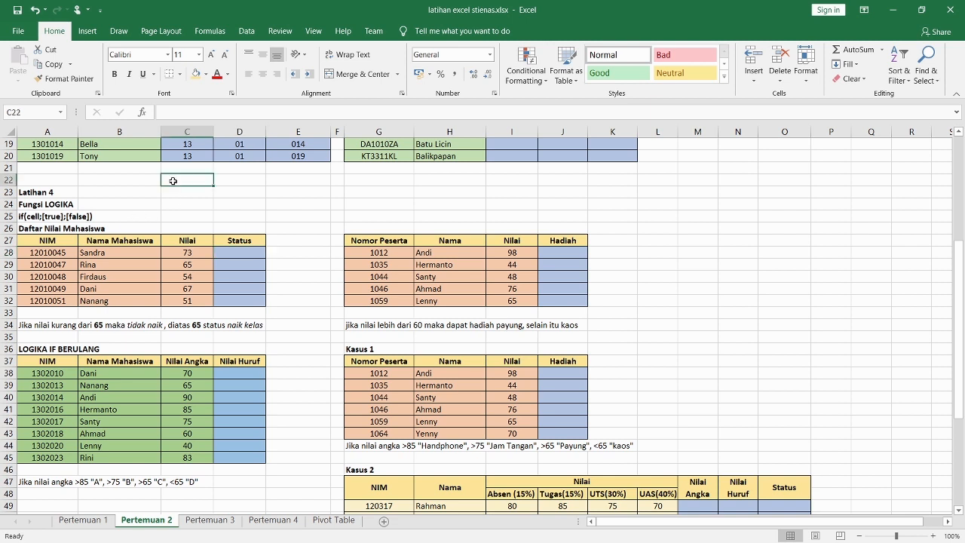
pyautogui.click(120, 181)
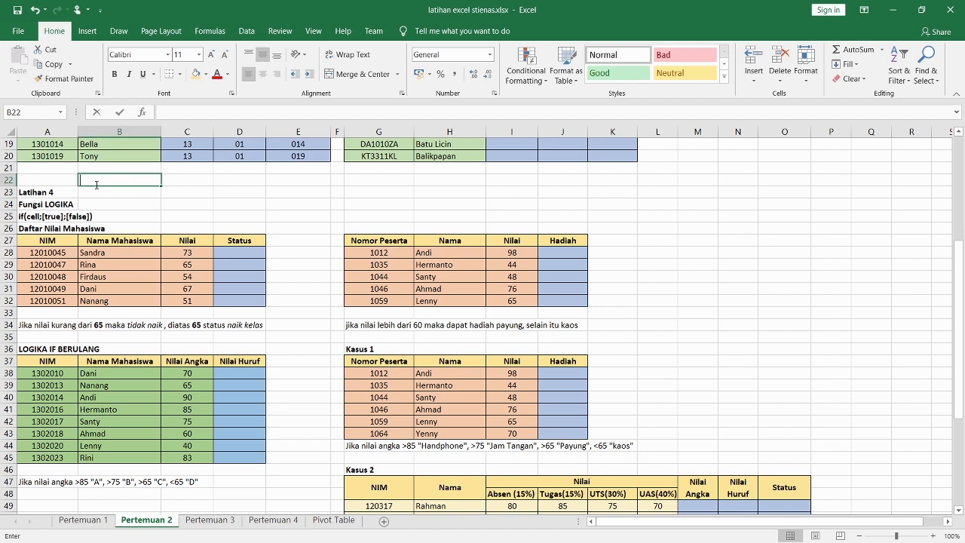
pyautogui.click(51, 181)
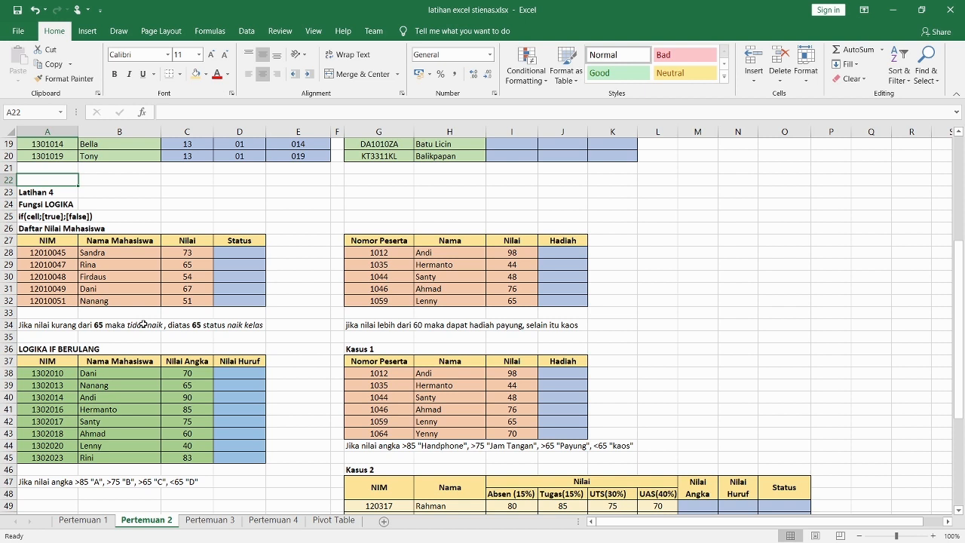
# Step: Enter the formula =IF(C28<65;"tidak naik";"naik kelas") in Status cell D28
pyautogui.click(231, 255)
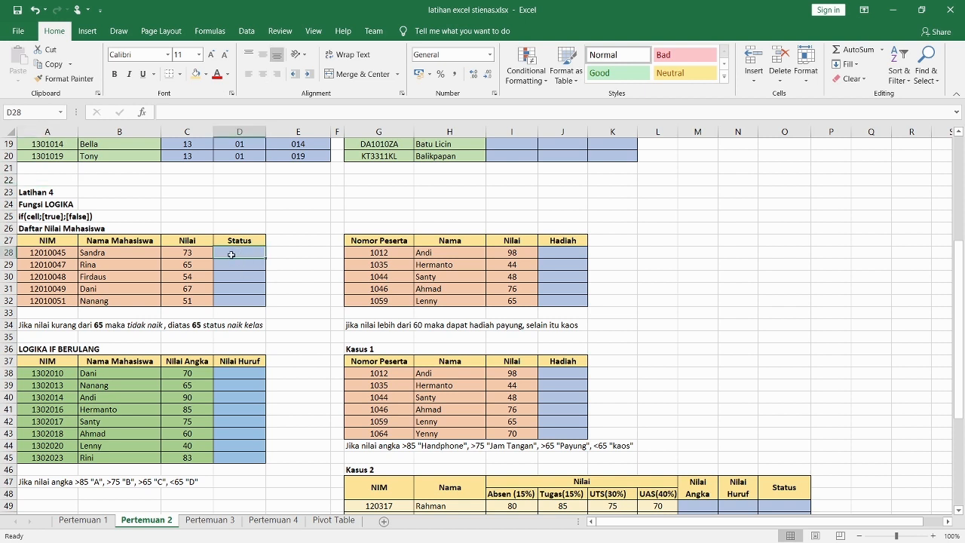
pyautogui.write('=')
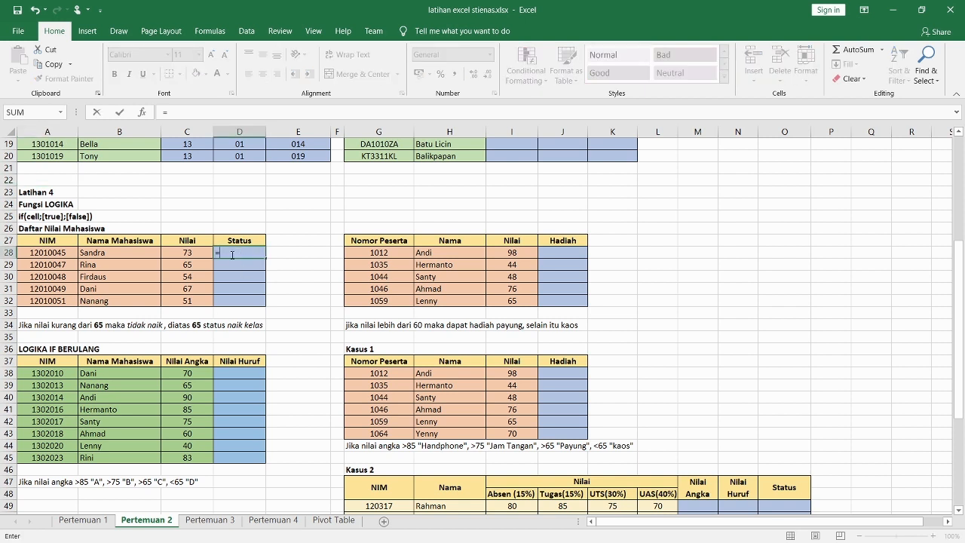
pyautogui.write('if(')
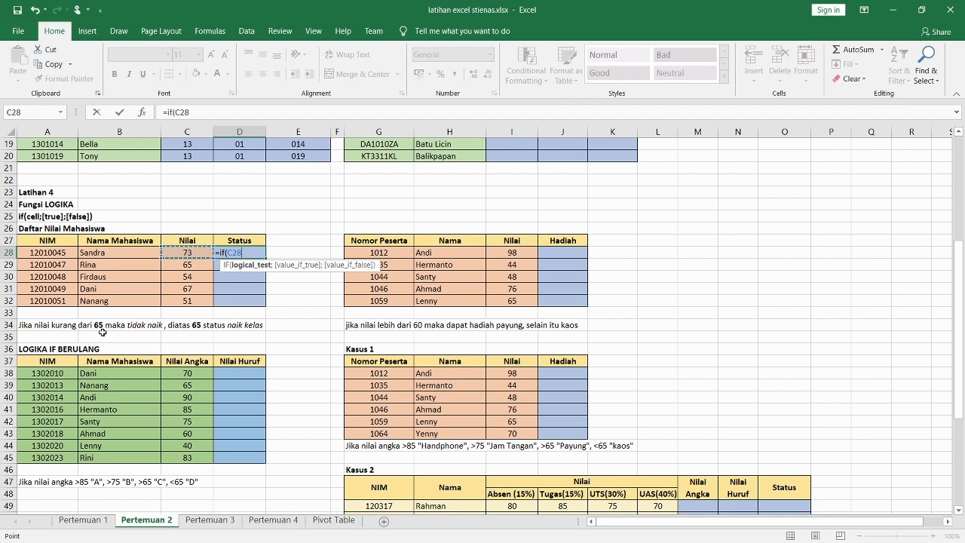
pyautogui.write('<65')
pyautogui.write(';')
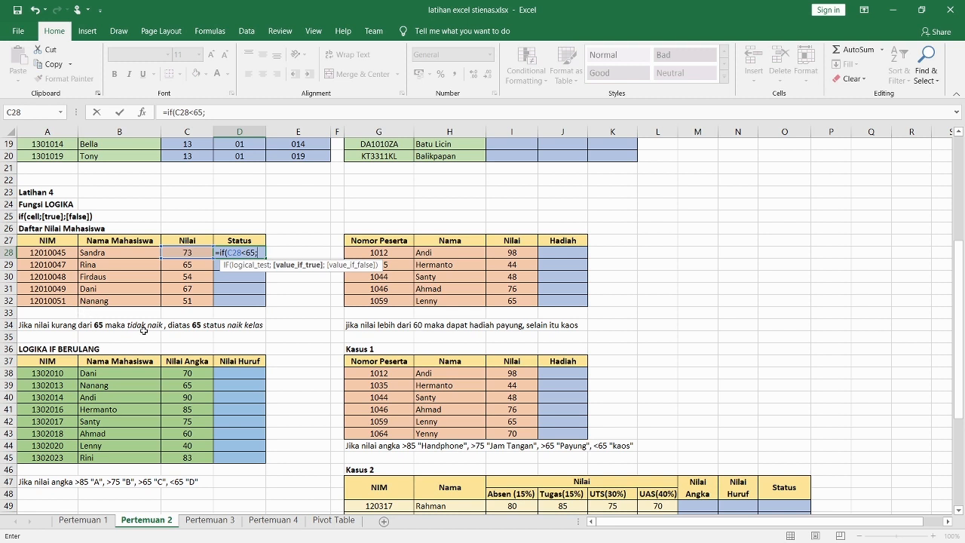
pyautogui.write('"t')
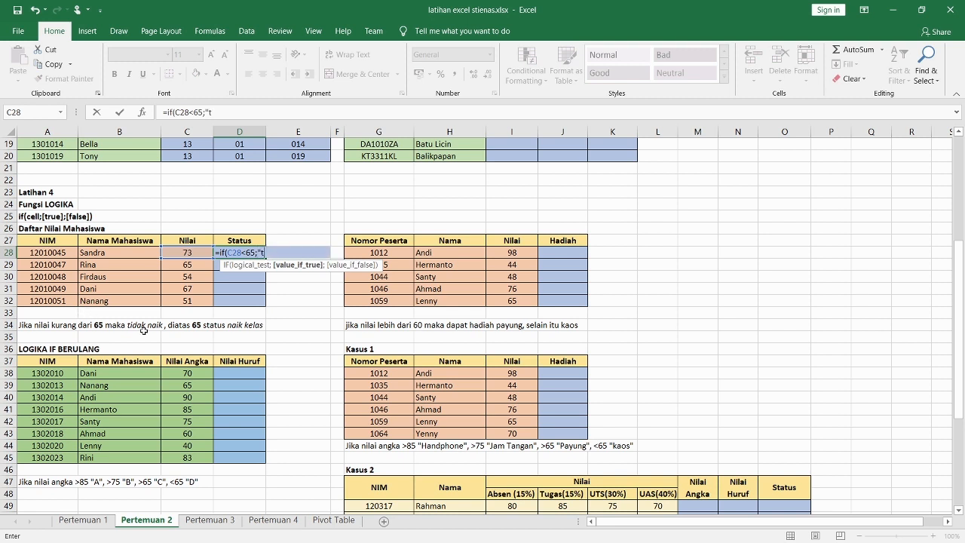
pyautogui.write('idak naik"')
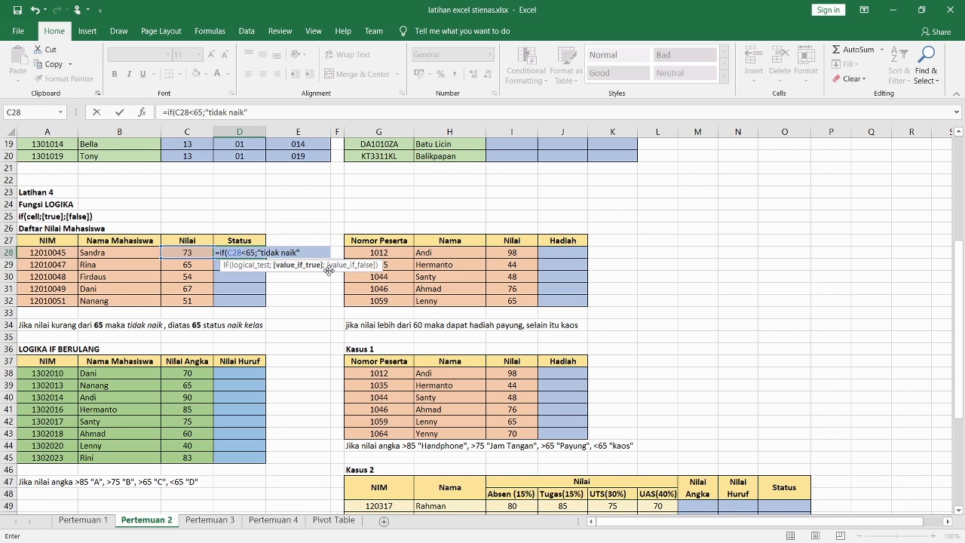
pyautogui.write(';')
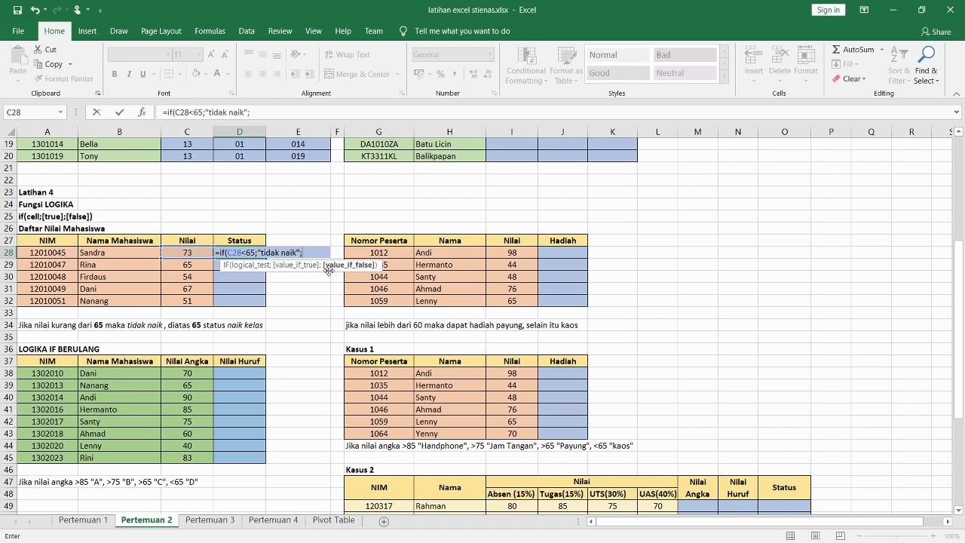
pyautogui.write('"naik kelas')
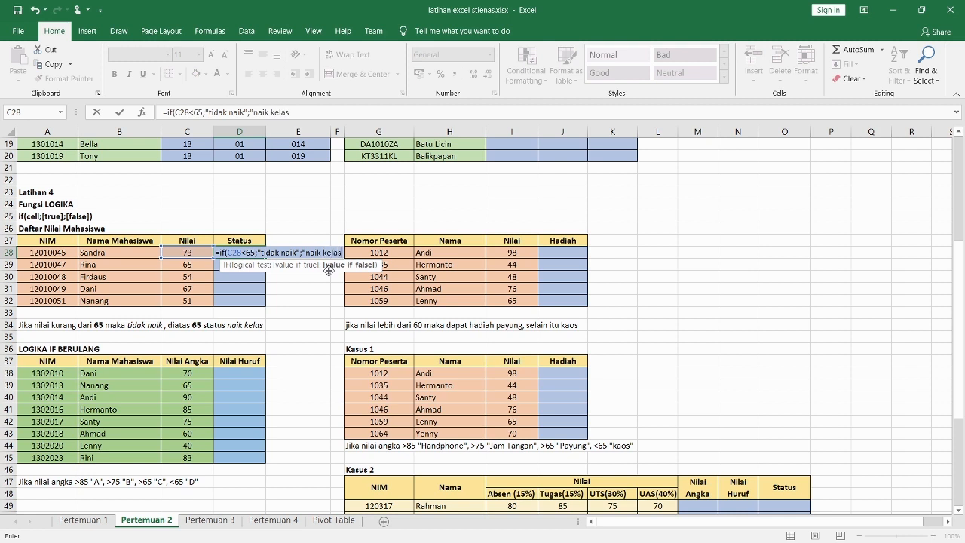
pyautogui.write('")')
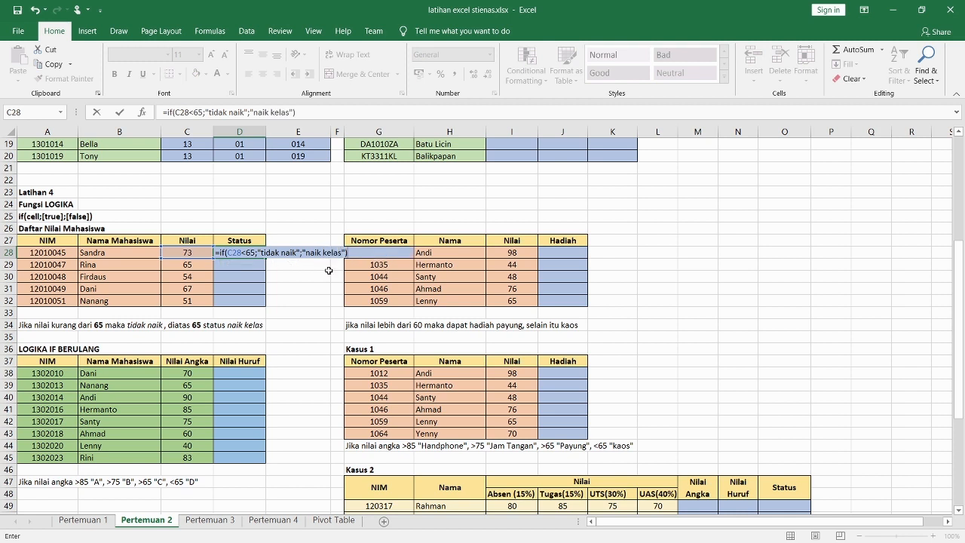
pyautogui.press('Return')
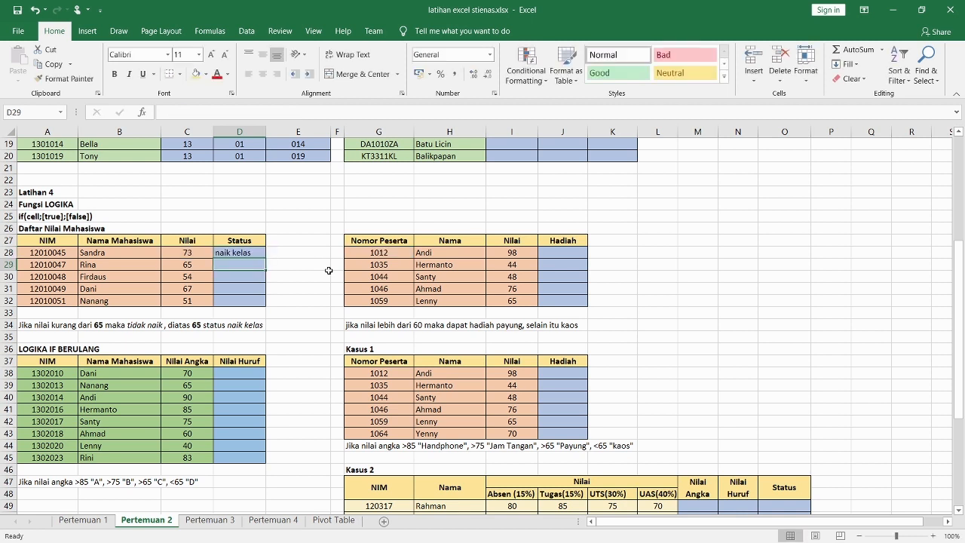
# Step: Fill the Status formula from D28 down to D32 and inspect the copied formulas
pyautogui.click(196, 254)
pyautogui.click(233, 255)
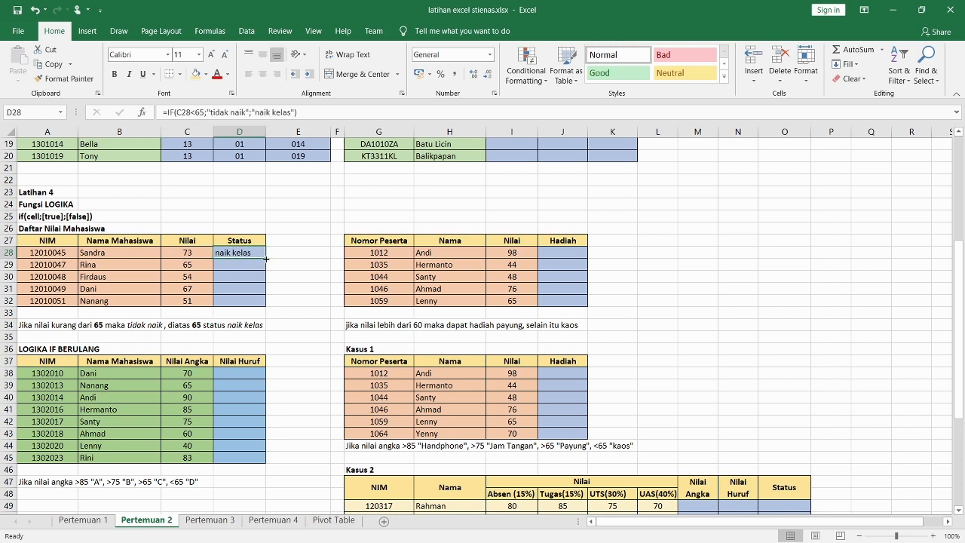
pyautogui.moveTo(265, 258); pyautogui.dragTo(270, 302)
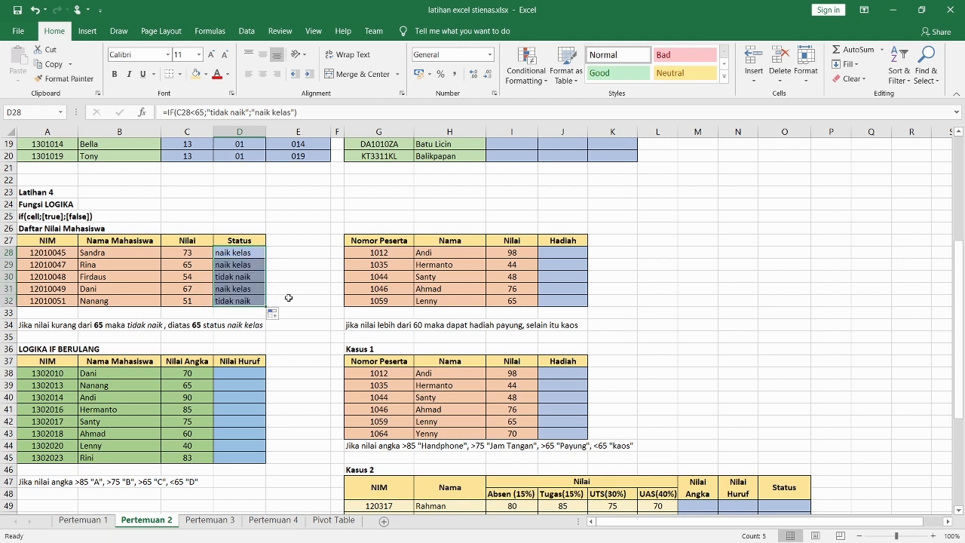
pyautogui.click(293, 287)
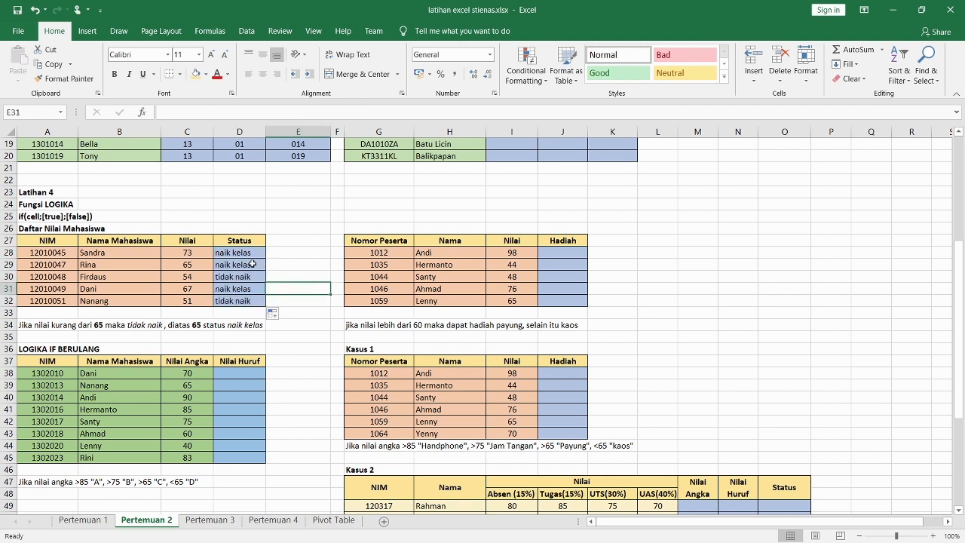
pyautogui.click(228, 301)
pyautogui.click(224, 279)
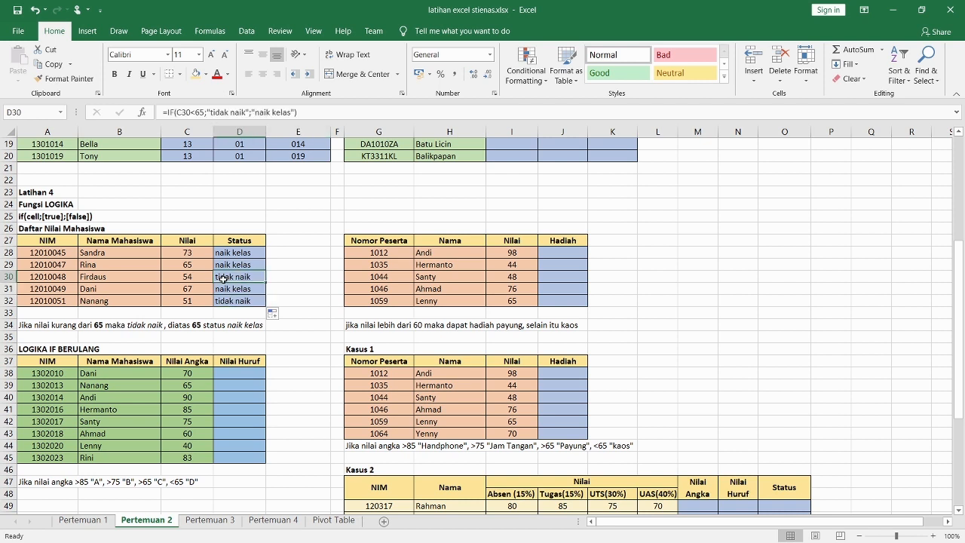
pyautogui.click(221, 264)
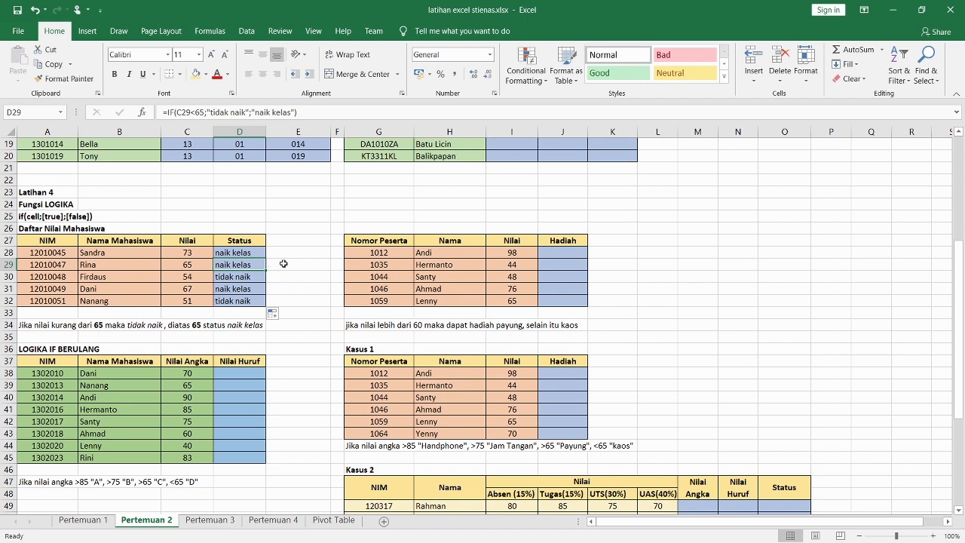
# Step: Enter the formula =IF(I28>60;"payung";"kaos") in Hadiah cell J28 of the Latihan 4 prize table
pyautogui.click(566, 254)
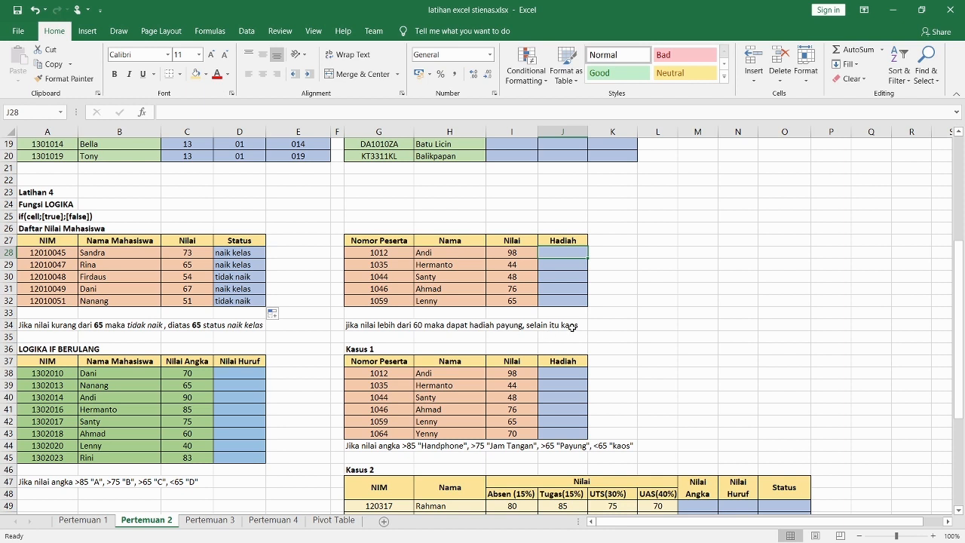
pyautogui.write('=')
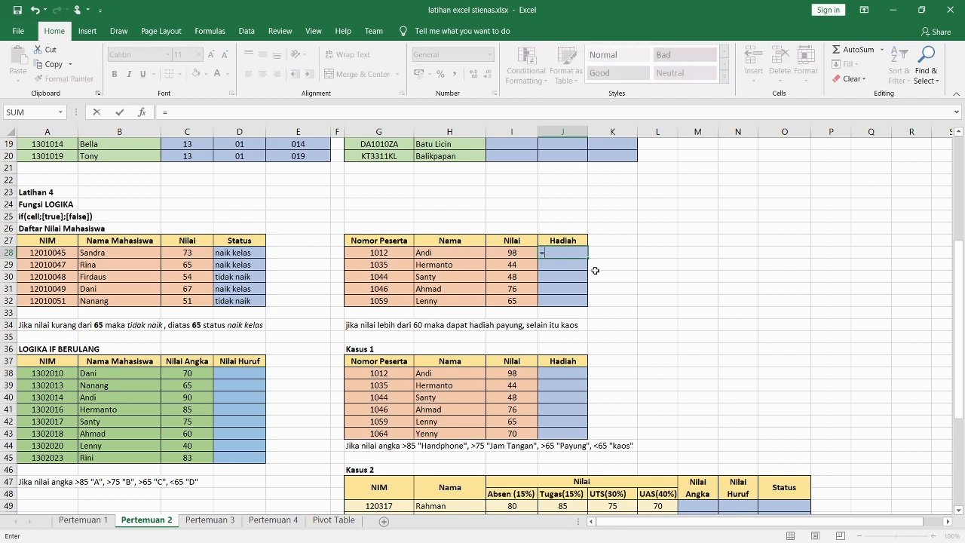
pyautogui.write('if(')
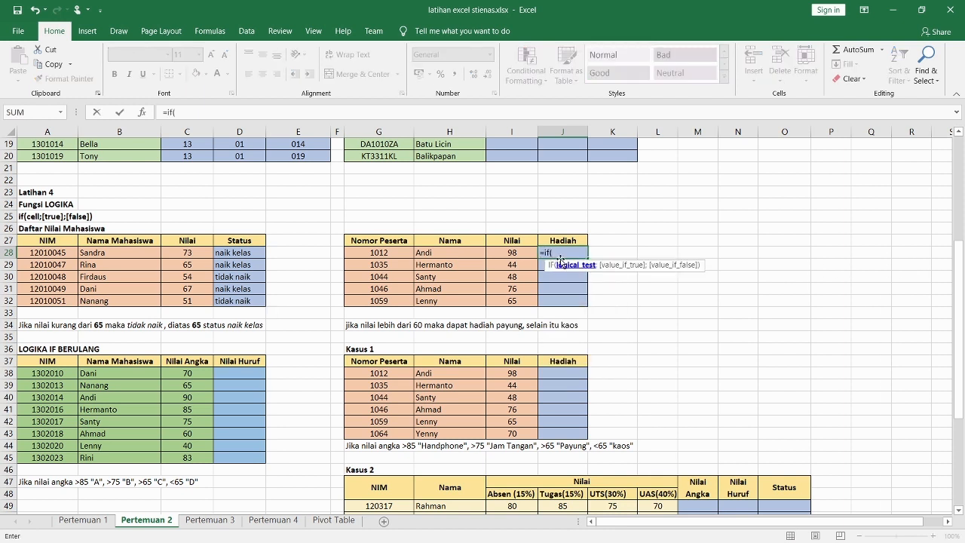
pyautogui.click(511, 253)
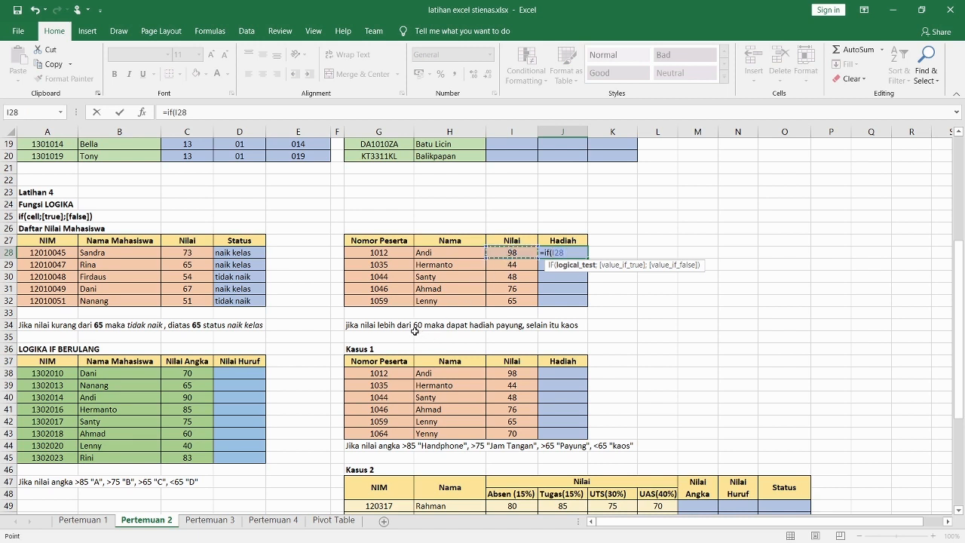
pyautogui.write('>60;')
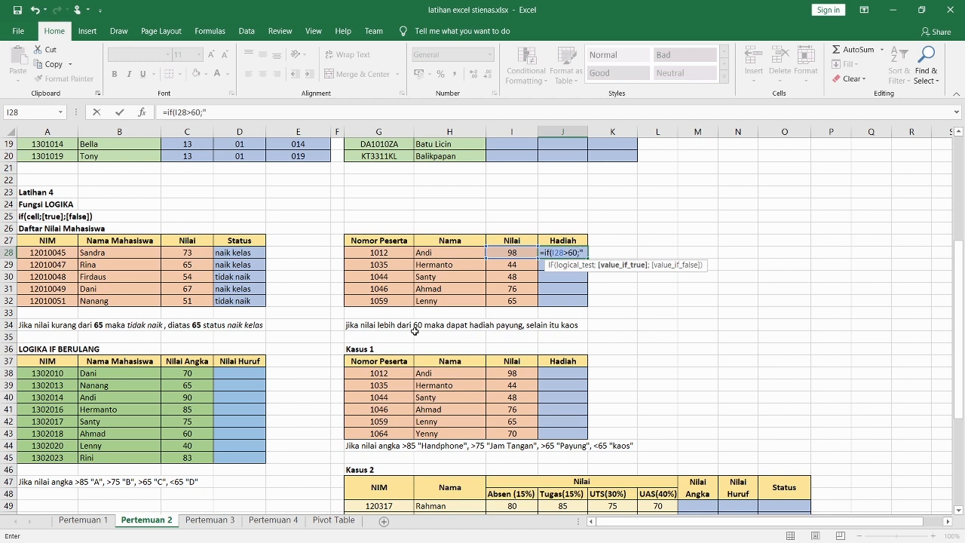
pyautogui.write('"pa')
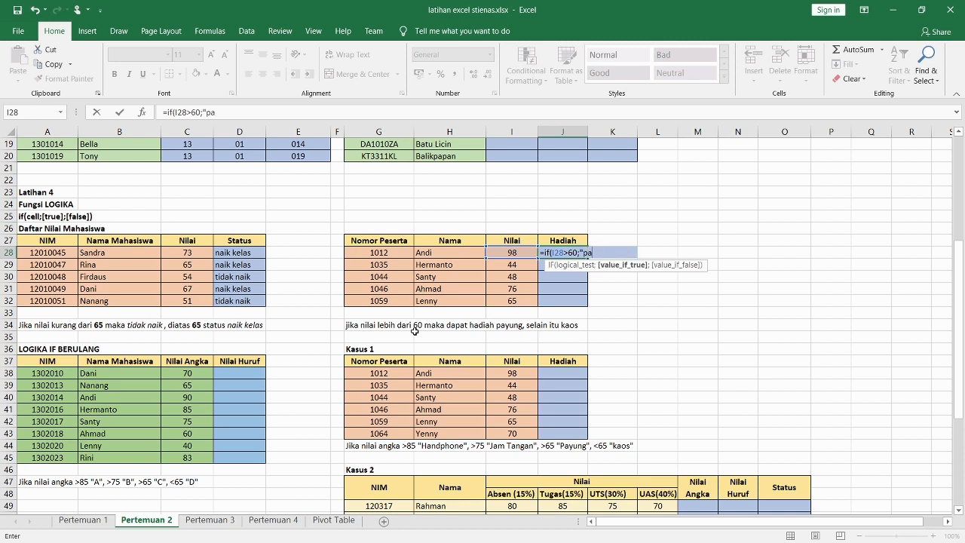
pyautogui.write('yung";')
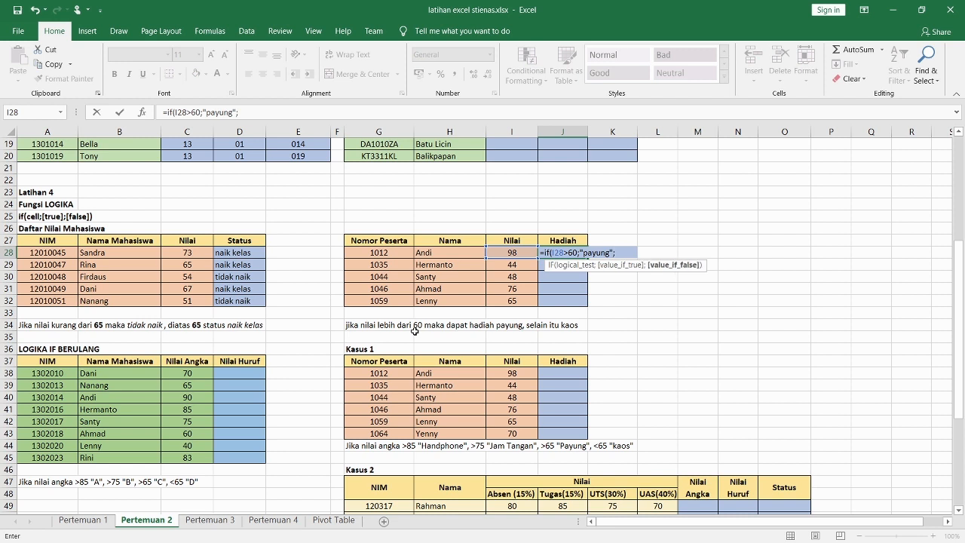
pyautogui.write('"kaos')
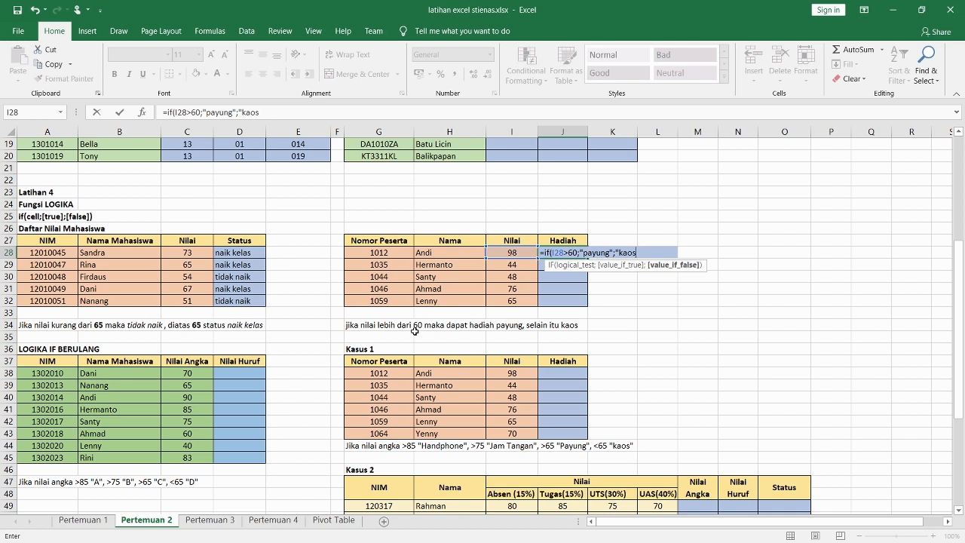
pyautogui.write('")')
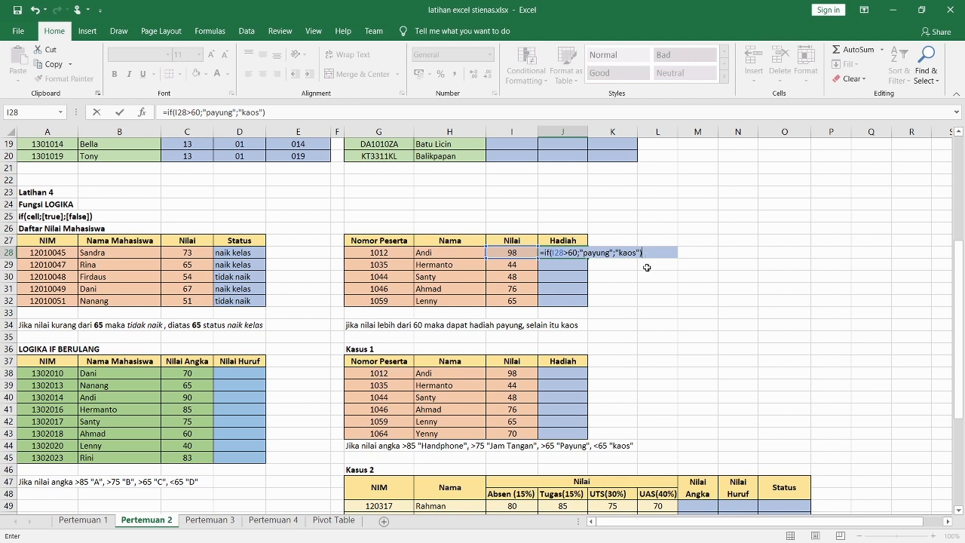
pyautogui.hotkey('ctrl', 'Return')
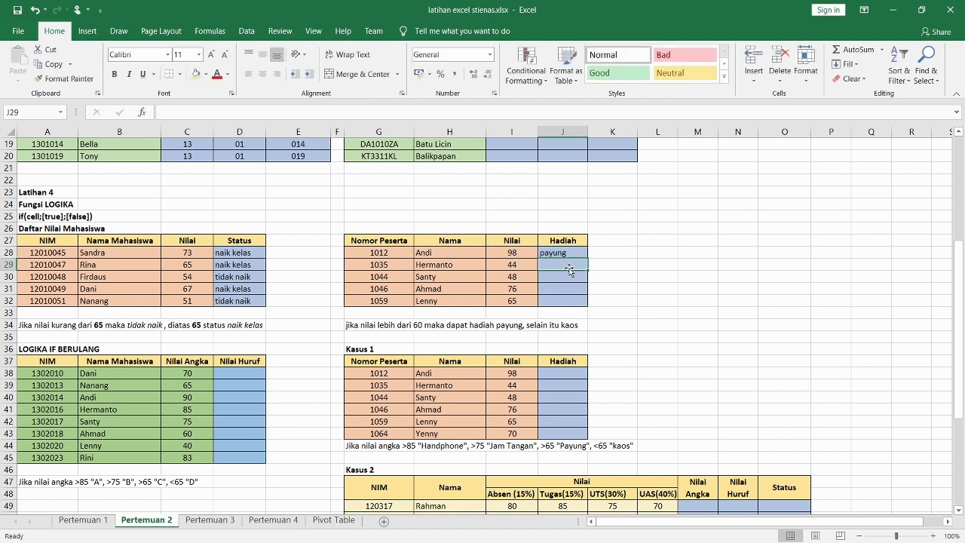
# Step: Fill the Hadiah formula from J28 down to J32
pyautogui.moveTo(587, 259); pyautogui.dragTo(584, 302)
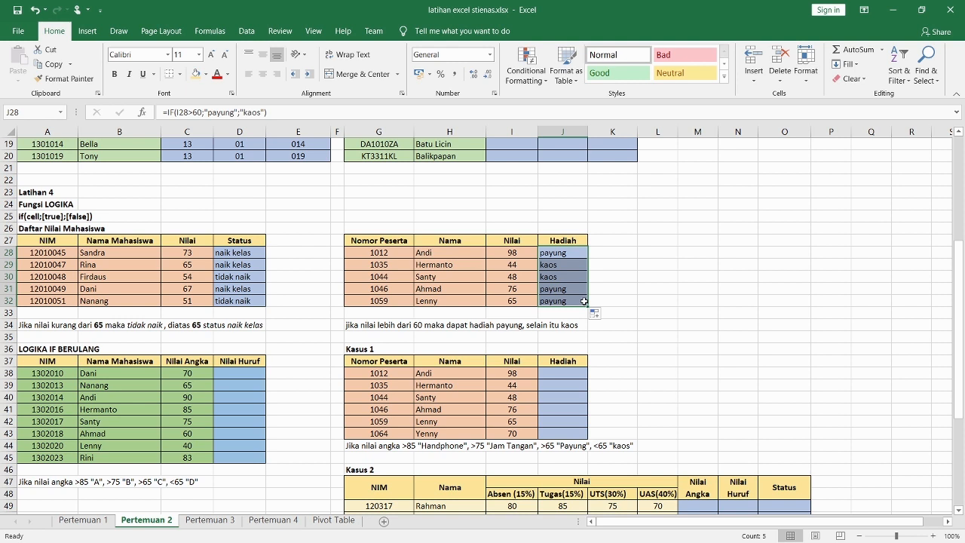
pyautogui.click(619, 281)
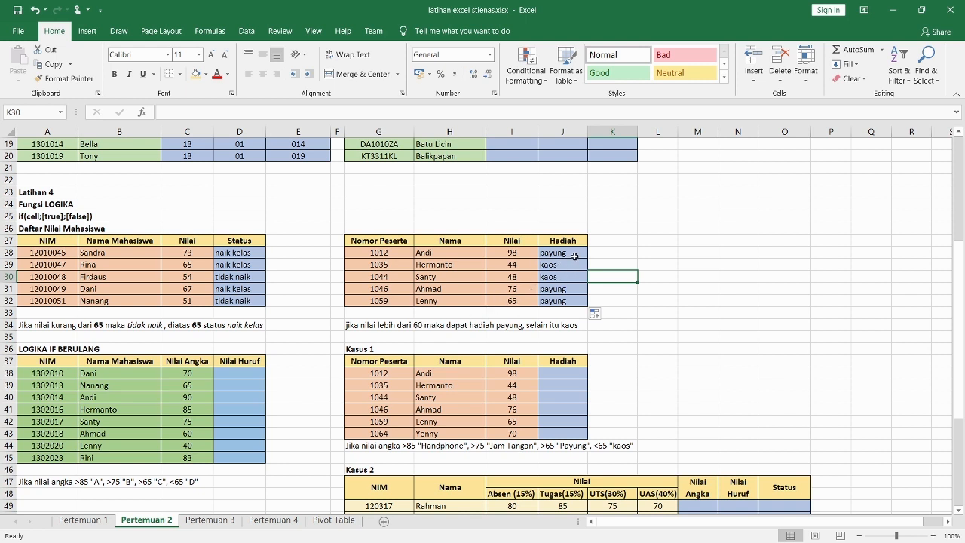
pyautogui.click(610, 300)
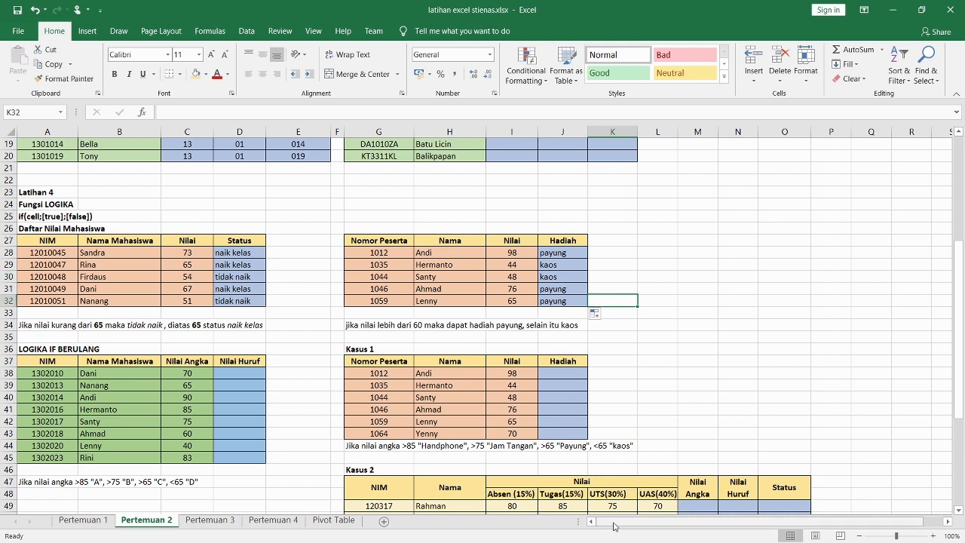
# Step: Begin a nested formula in Nilai Huruf cell D38 under LOGIKA IF BERULANG with =if(C38>85;"A"; as its first condition
pyautogui.moveTo(603, 523); pyautogui.dragTo(597, 523)
pyautogui.scroll(-2, 576, 367)
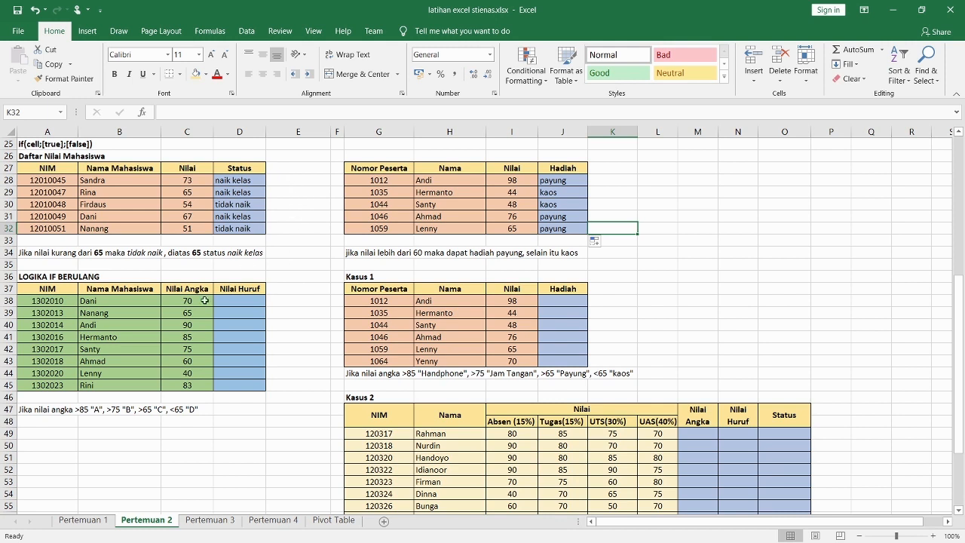
pyautogui.click(54, 275)
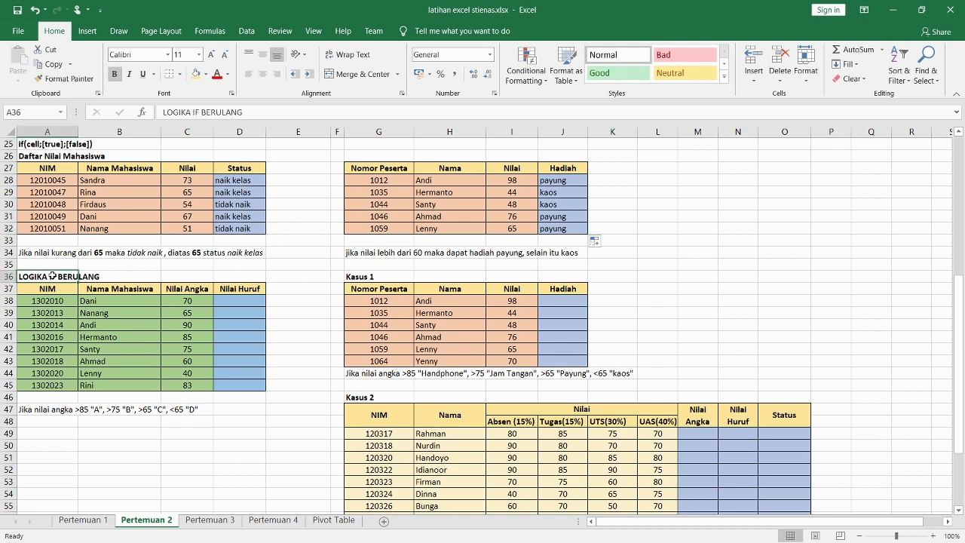
pyautogui.click(56, 425)
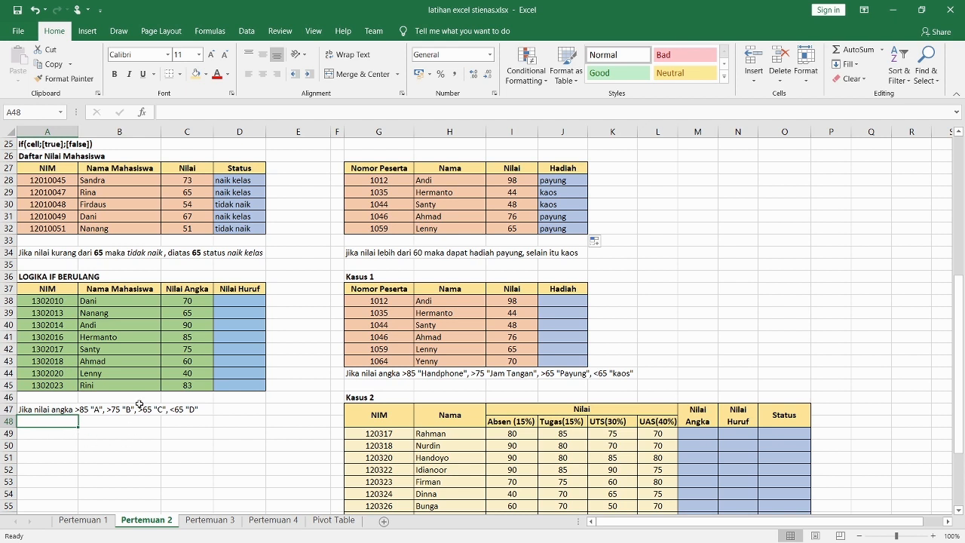
pyautogui.click(237, 301)
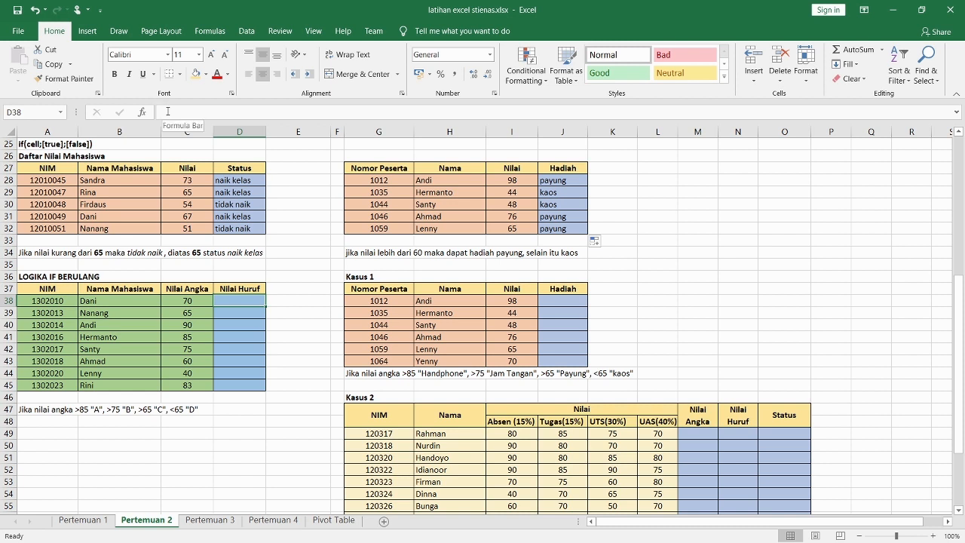
pyautogui.doubleClick(239, 300)
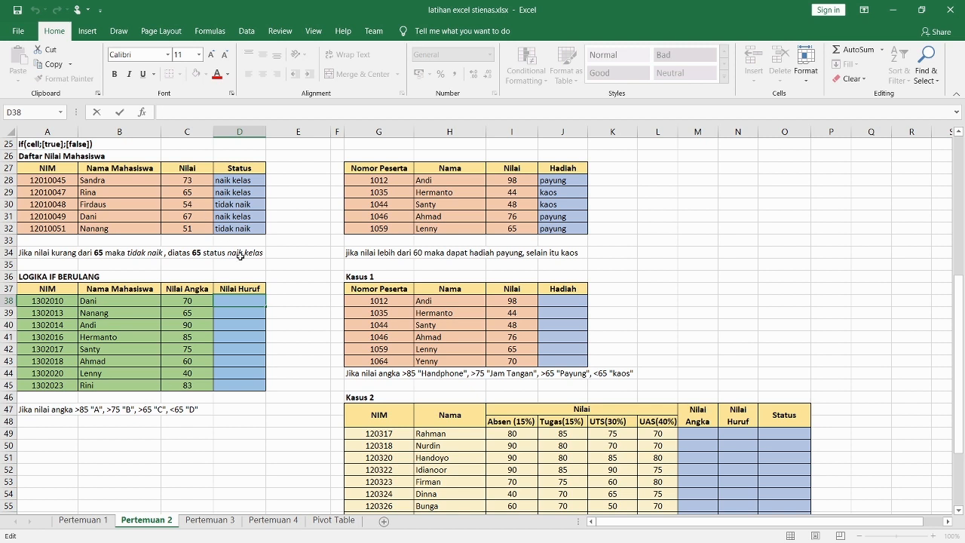
pyautogui.write('=')
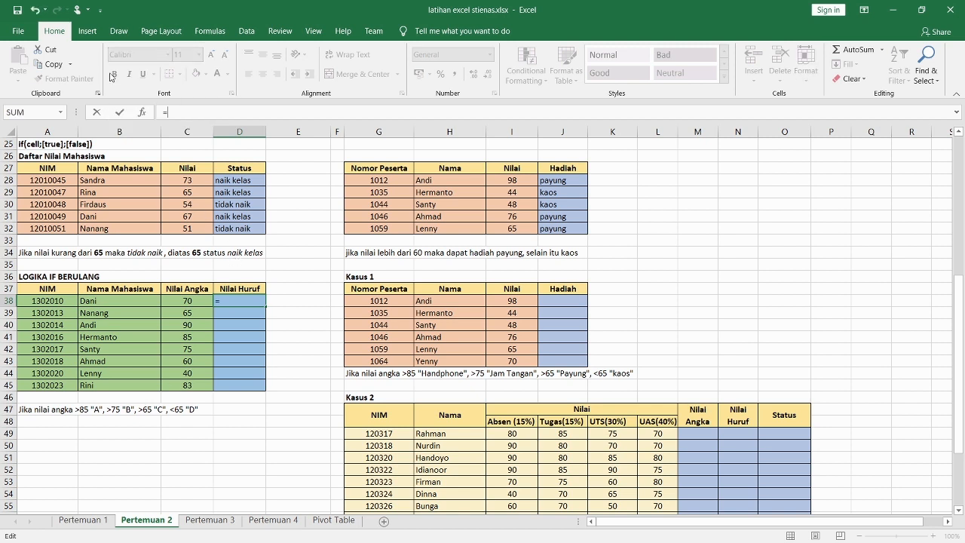
pyautogui.write('if')
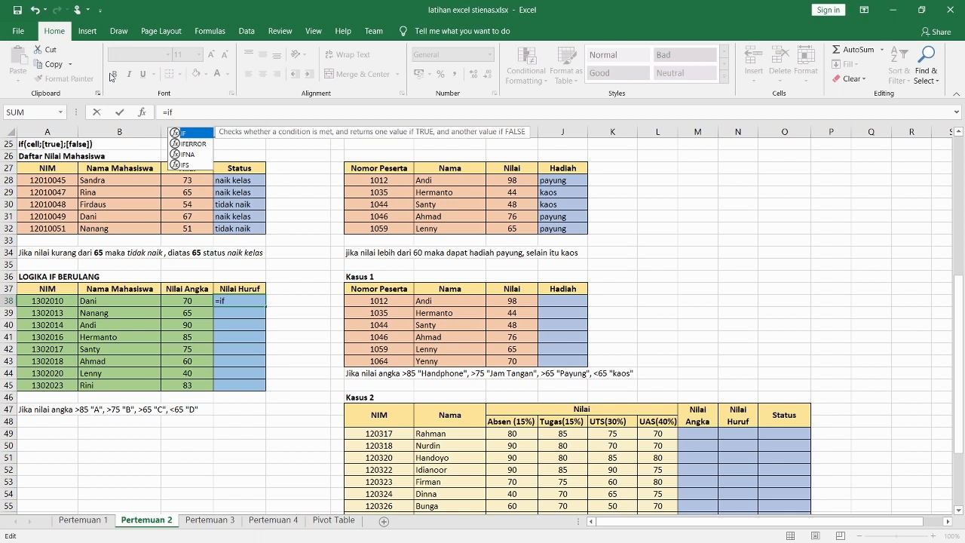
pyautogui.write('(')
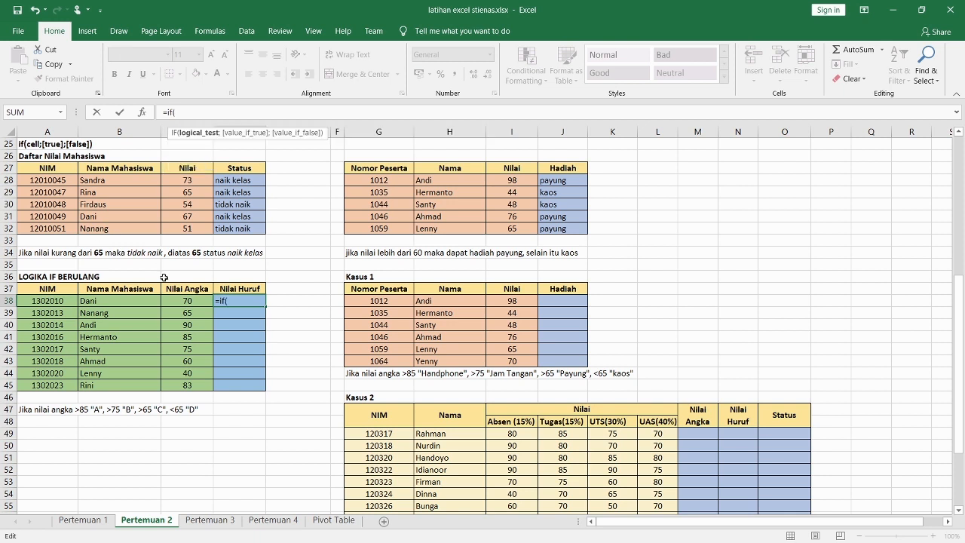
pyautogui.click(179, 301)
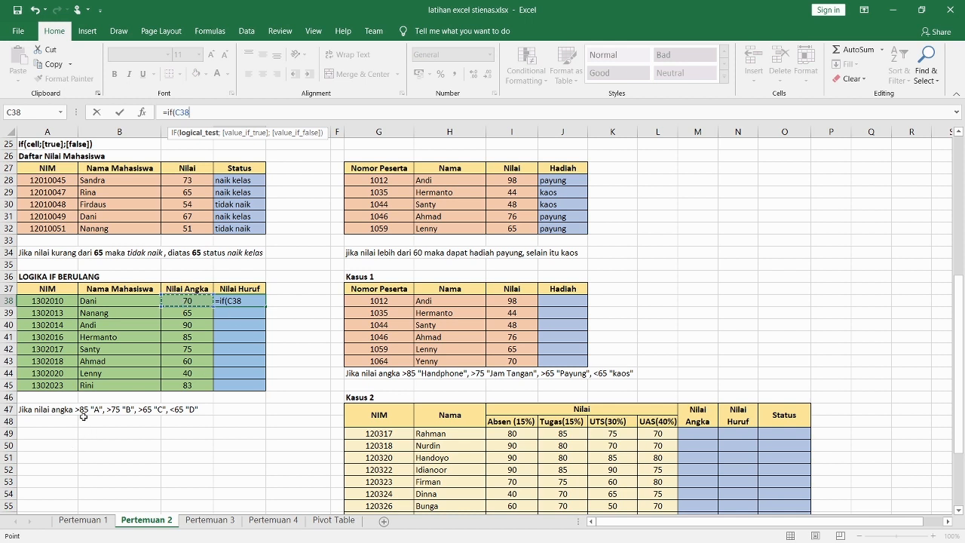
pyautogui.write('>85;')
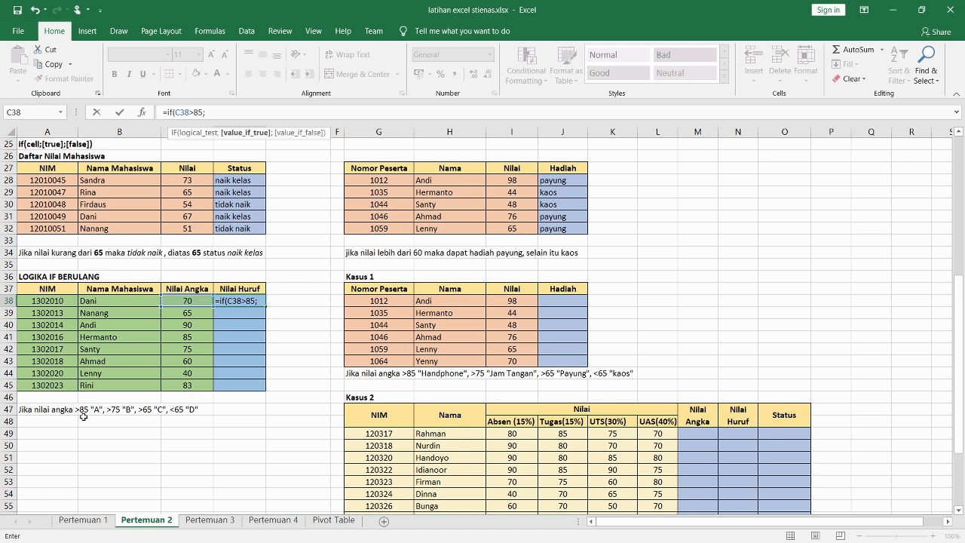
pyautogui.write('"A";')
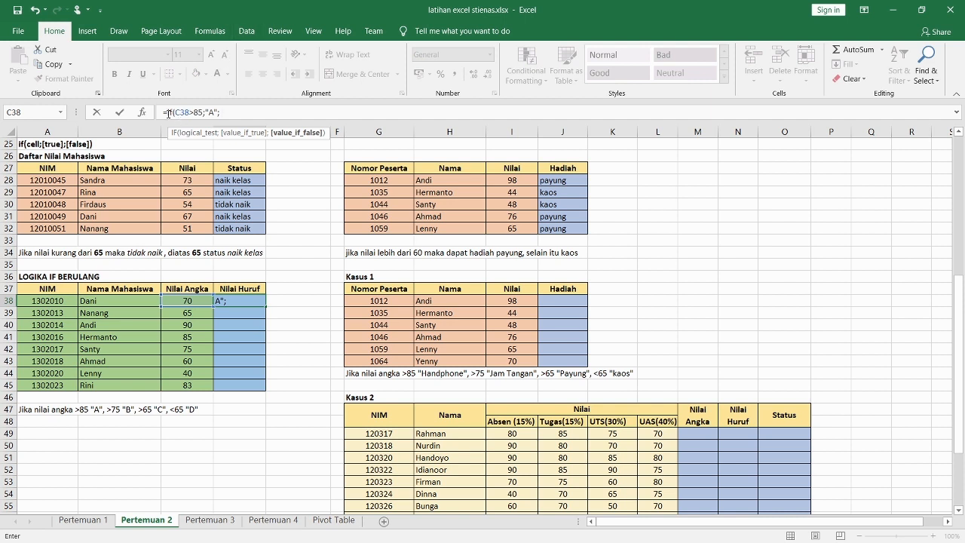
# Step: Duplicate the first IF condition within the D38 formula and change the copy to if(C38>75;"B";
pyautogui.moveTo(169, 112); pyautogui.dragTo(220, 112)
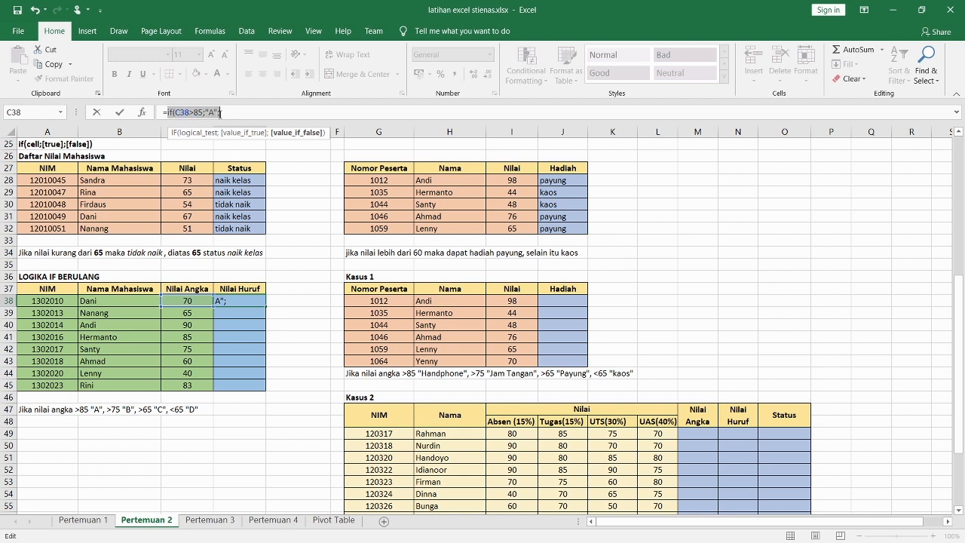
pyautogui.hotkey('ctrl', 'c')
pyautogui.click(228, 113)
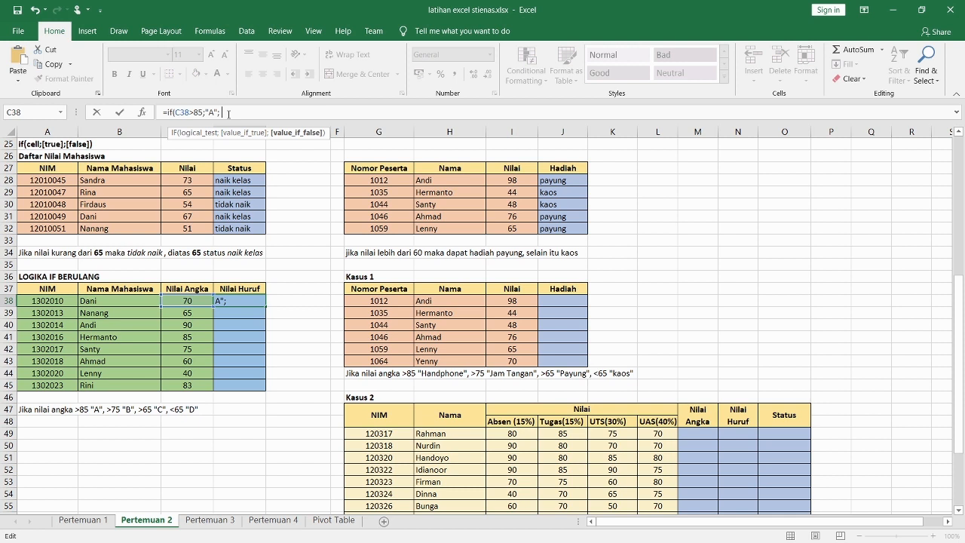
pyautogui.hotkey('ctrl', 'v')
pyautogui.write(';')
pyautogui.click(252, 113)
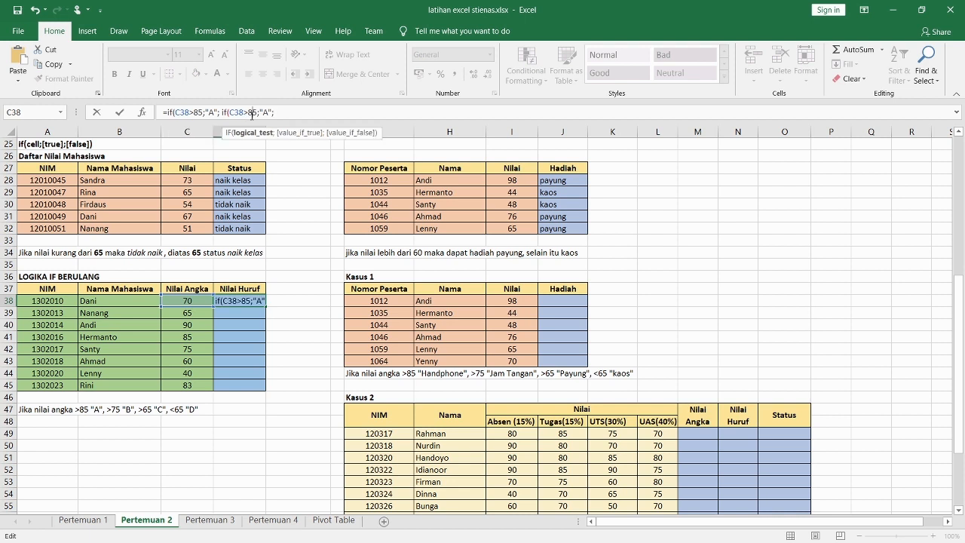
pyautogui.press('BackSpace')
pyautogui.write('7')
pyautogui.press('Right')
pyautogui.press('Right')
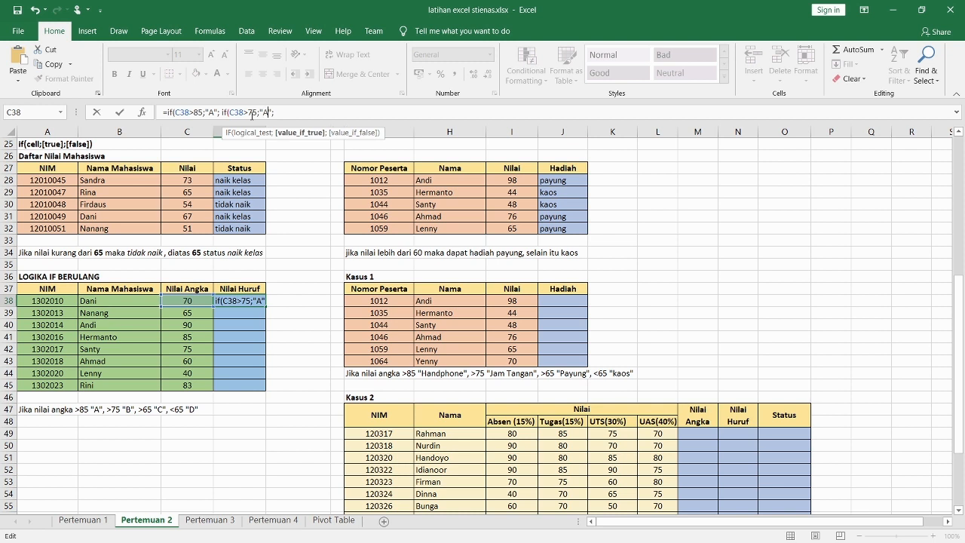
pyautogui.press('BackSpace')
pyautogui.write('B')
pyautogui.press('Right')
pyautogui.press('Right')
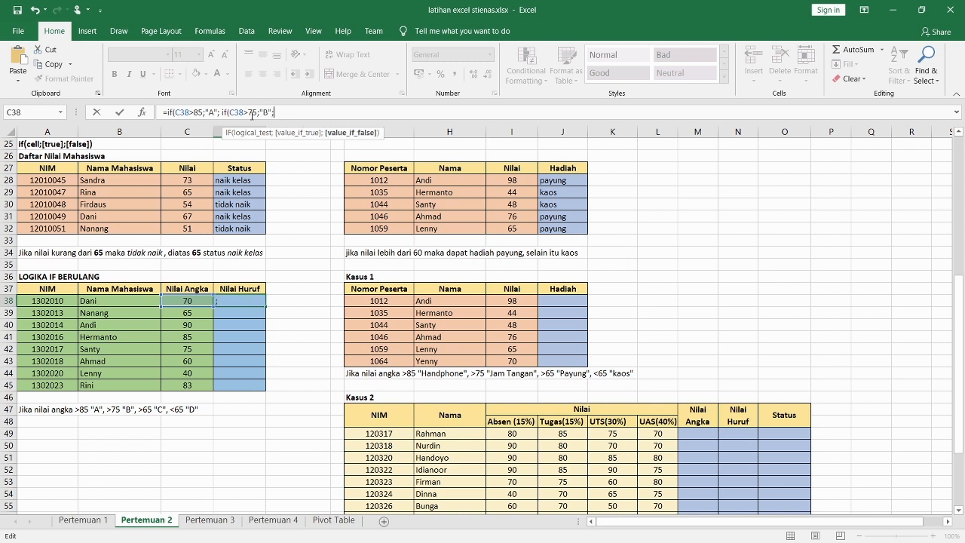
# Step: Append a third copy of the IF condition to the D38 formula and change it to if(C38>65;"C";
pyautogui.hotkey('ctrl', 'v')
pyautogui.press('Left')
pyautogui.press('Left')
pyautogui.press('Left')
pyautogui.press('Left')
pyautogui.press('Left')
pyautogui.press('Left')
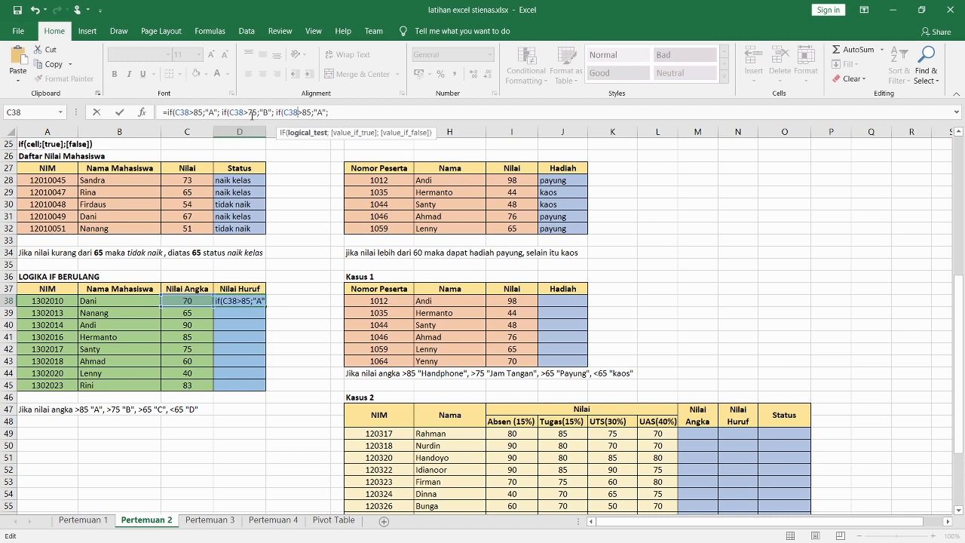
pyautogui.press('BackSpace')
pyautogui.write('6')
pyautogui.press('Right')
pyautogui.press('Right')
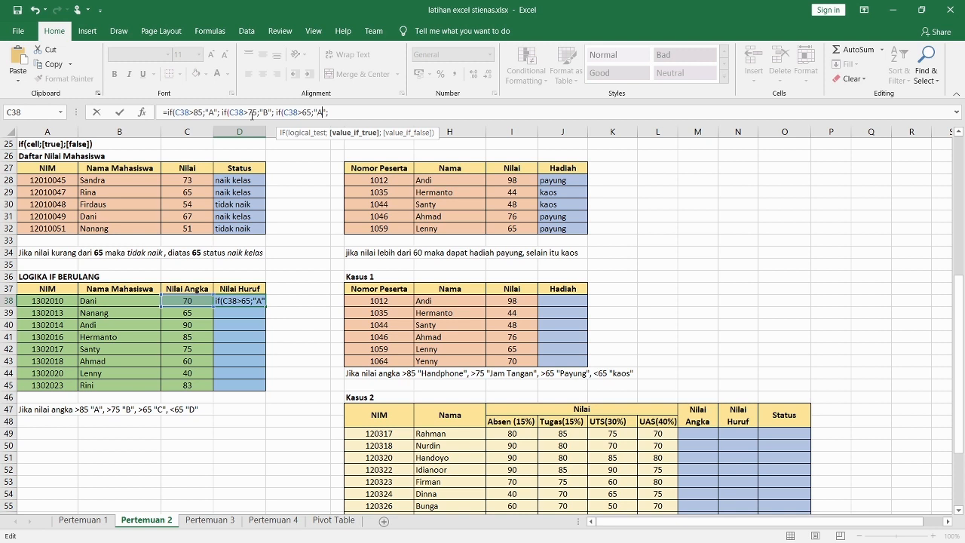
pyautogui.press('BackSpace')
pyautogui.write('C')
# Step: Complete the nested D38 formula with "D" as the final false value and three closing parentheses, and reselect the cell
pyautogui.click(337, 111)
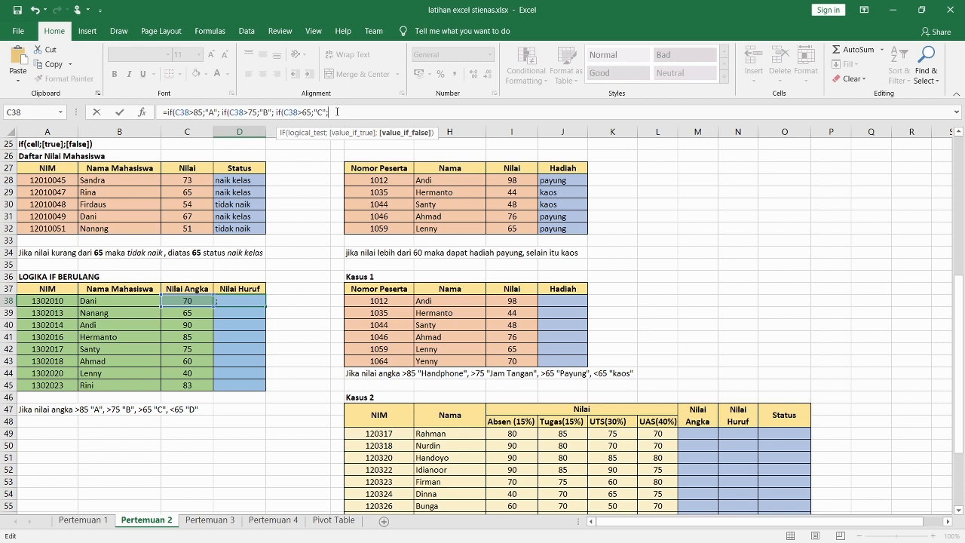
pyautogui.write('"')
pyautogui.write('D')
pyautogui.write(')))')
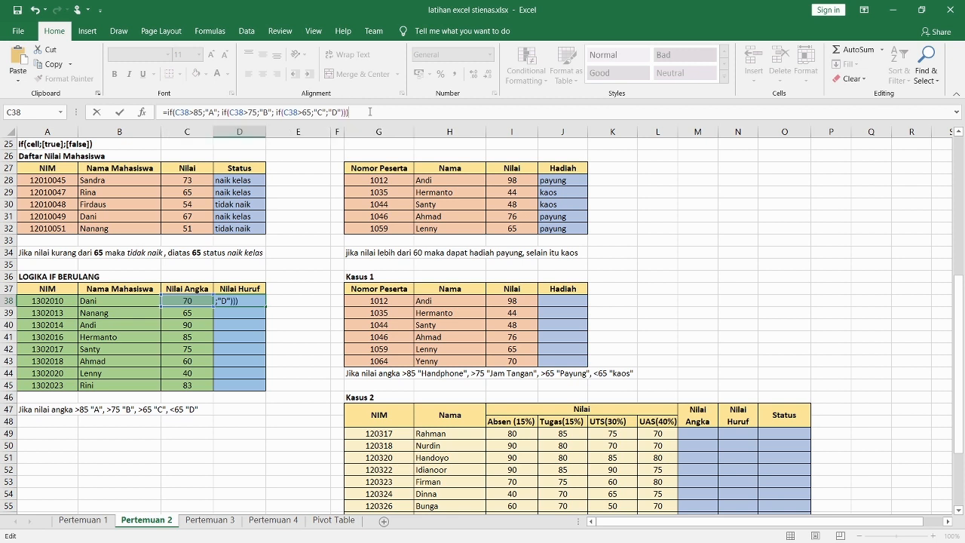
pyautogui.press('Return')
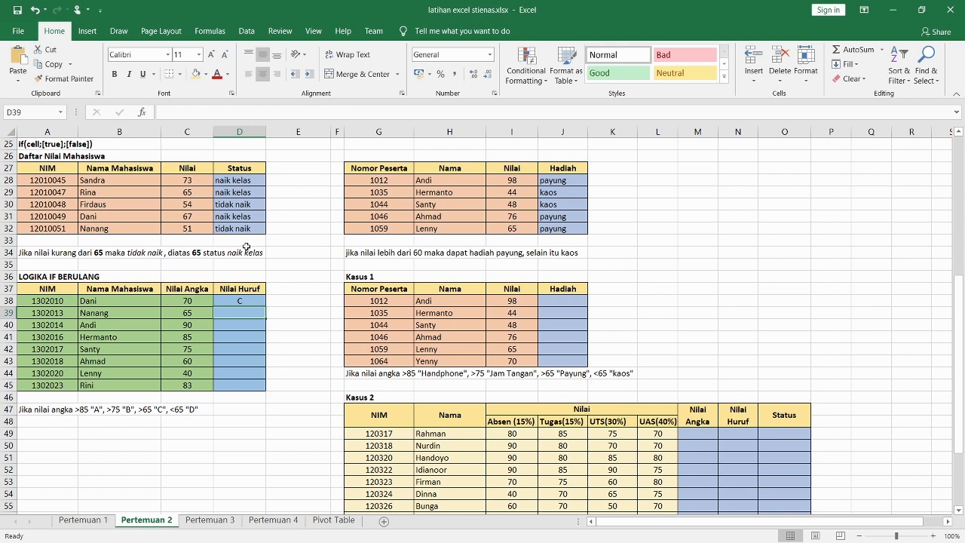
pyautogui.click(231, 303)
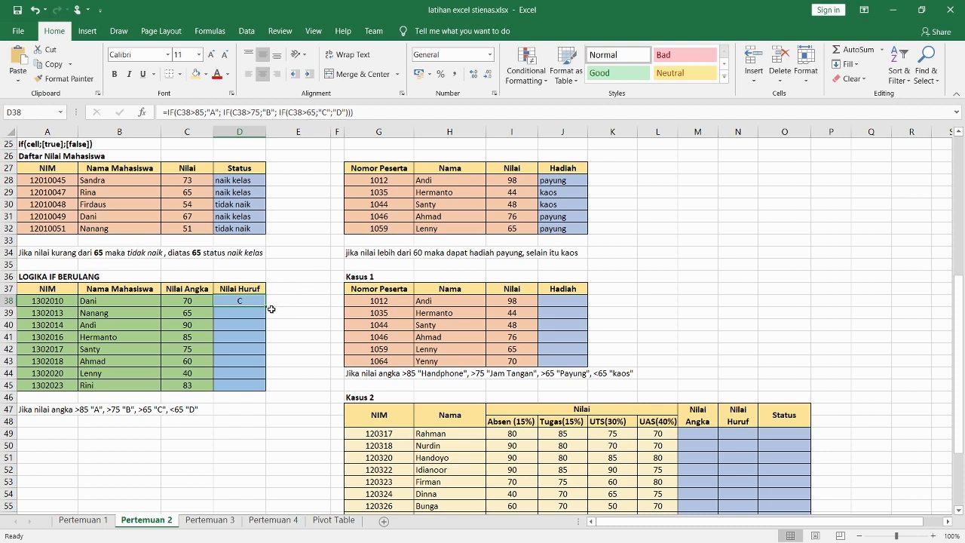
# Step: Fill the nested IF formula from D38 down the Nilai Huruf column to D45 and check several of the filled cells
pyautogui.moveTo(270, 309); pyautogui.dragTo(270, 392)
pyautogui.click(287, 348)
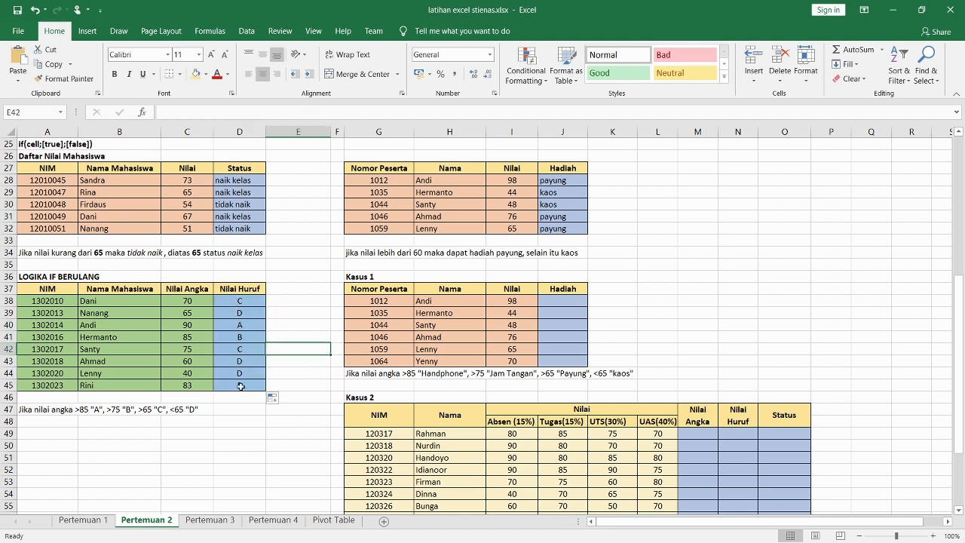
pyautogui.click(235, 323)
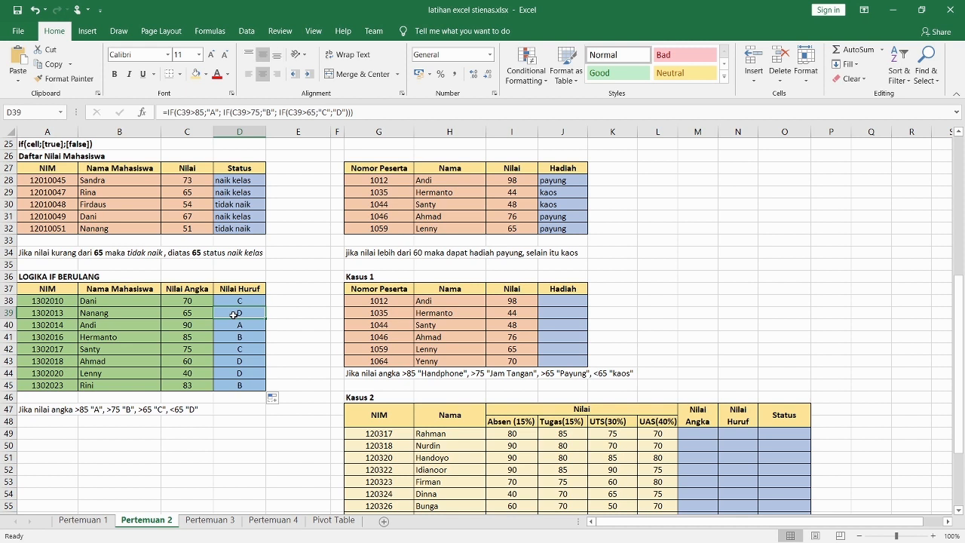
pyautogui.click(241, 383)
pyautogui.click(230, 361)
pyautogui.click(238, 299)
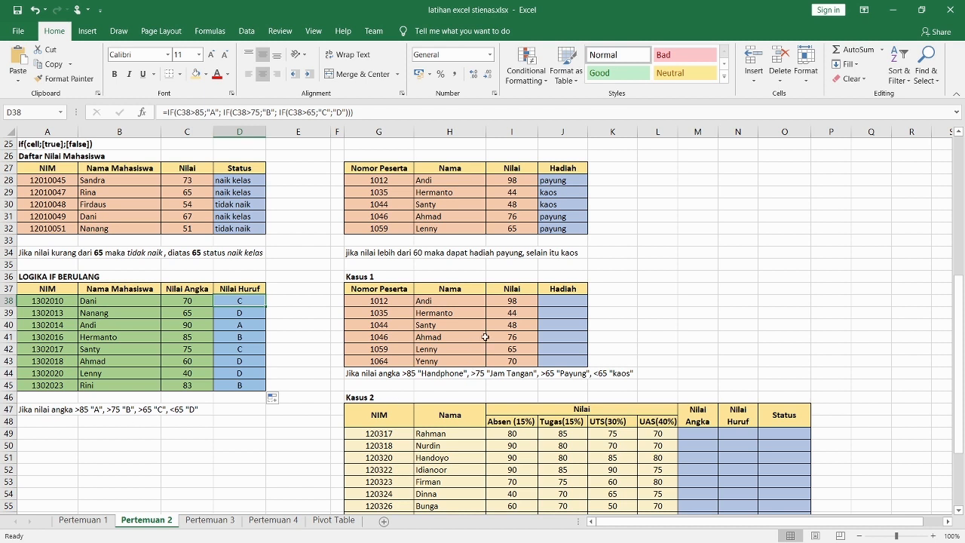
# Step: Begin a nested formula in Hadiah cell J38 of Kasus 1 with =if(I38>85;"handphone"; as its first condition
pyautogui.click(561, 300)
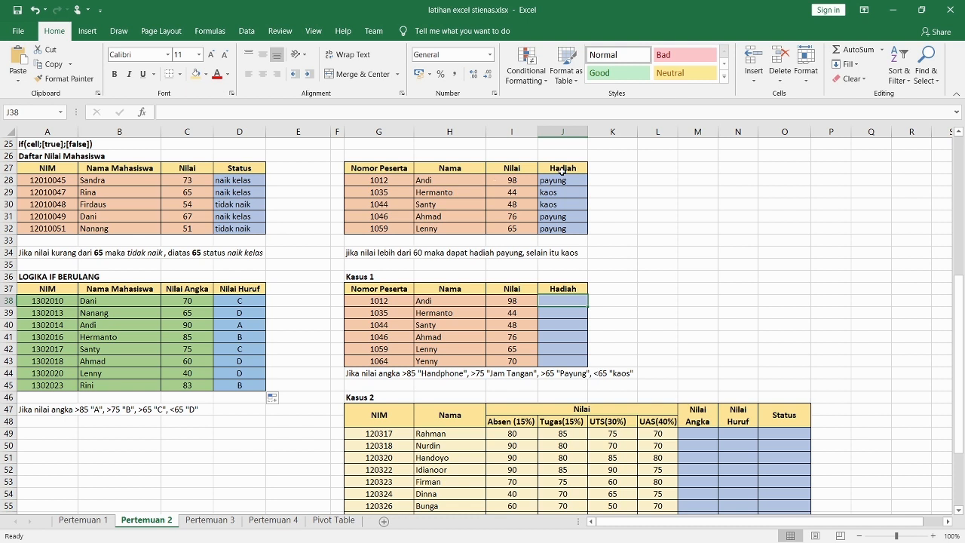
pyautogui.click(378, 110)
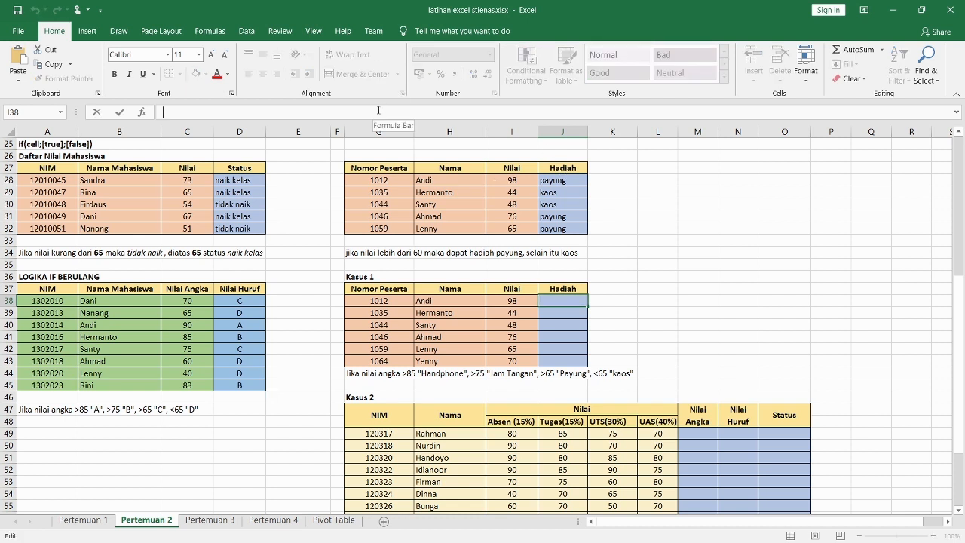
pyautogui.write('=if')
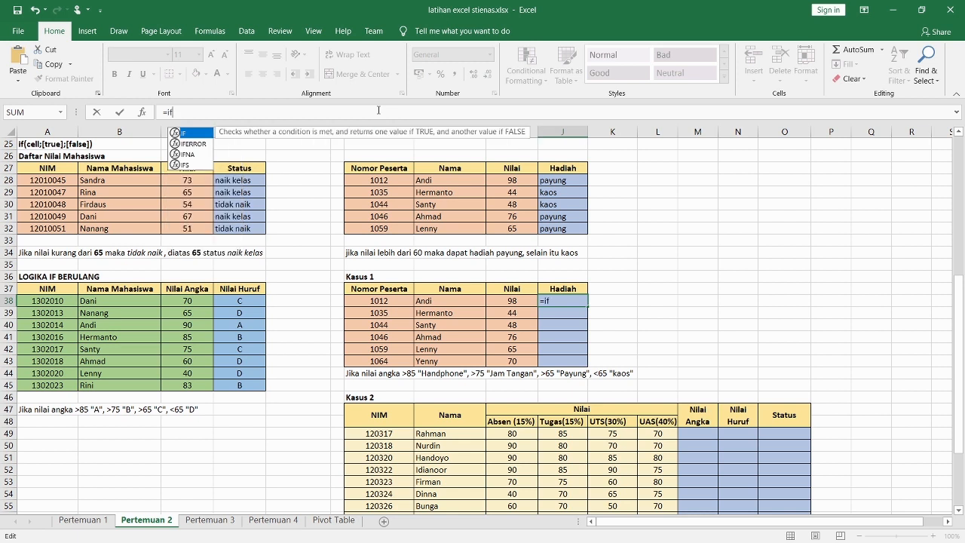
pyautogui.write('(')
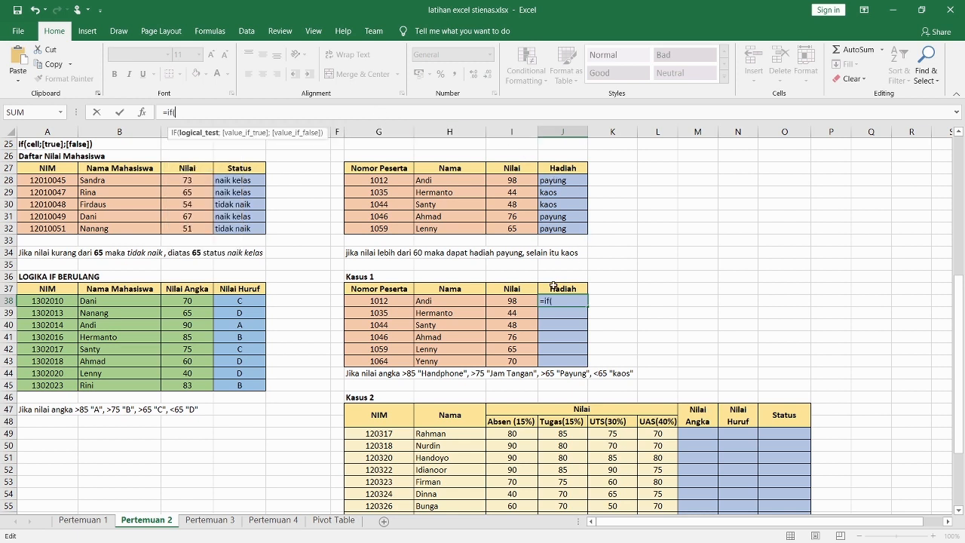
pyautogui.click(512, 302)
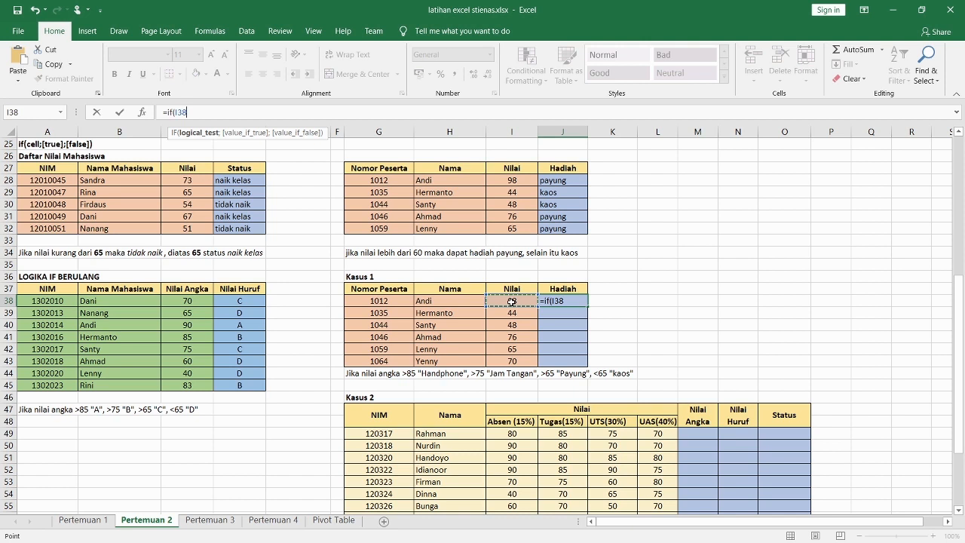
pyautogui.write('>85;"')
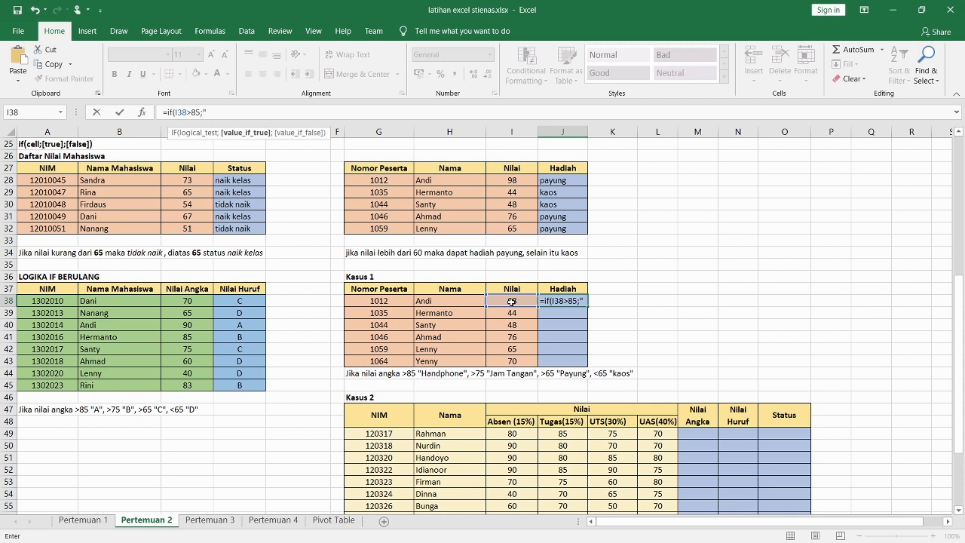
pyautogui.write('handphone";')
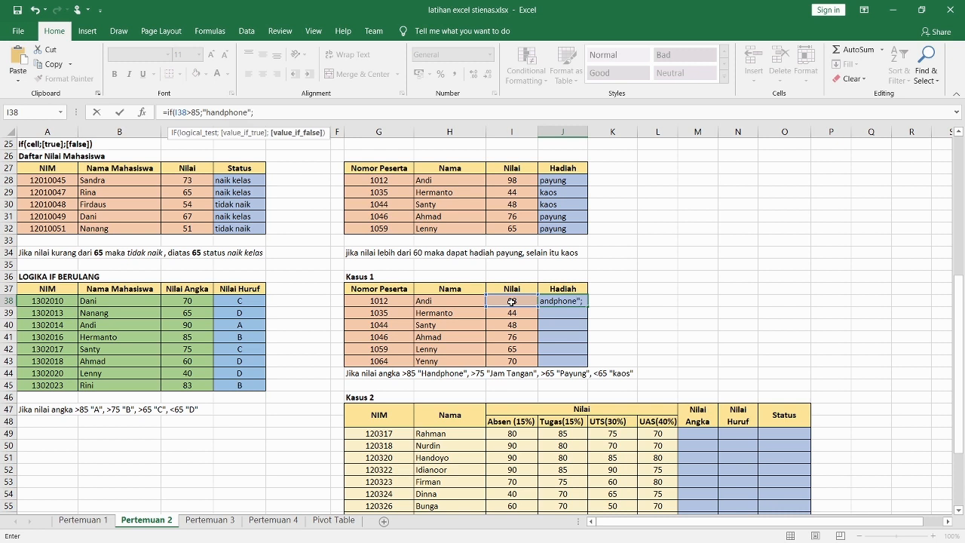
pyautogui.hotkey('shift', 'Left')
pyautogui.hotkey('shift', 'Left')
pyautogui.hotkey('shift', 'Left')
pyautogui.hotkey('shift', 'Left')
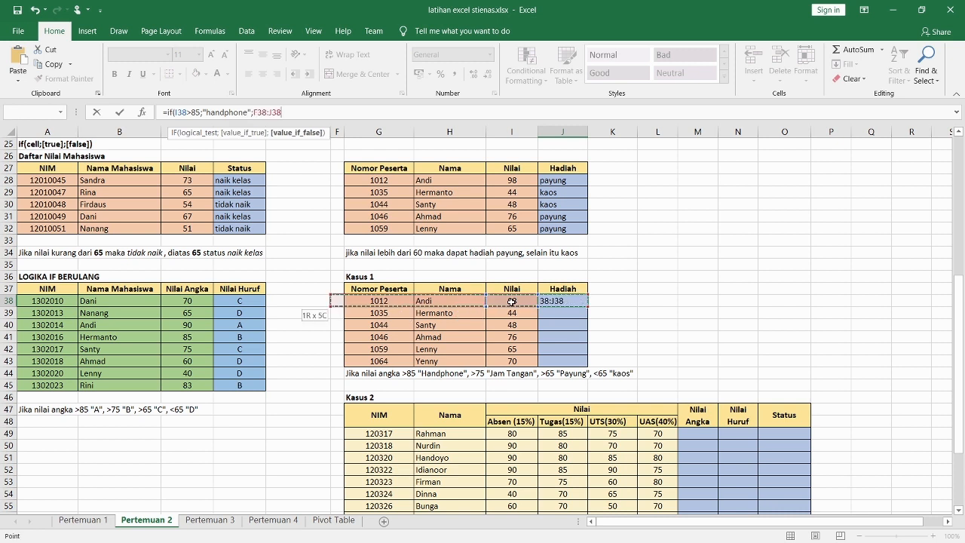
pyautogui.hotkey('ctrl', 'shift', 'Up')
pyautogui.press('BackSpace')
pyautogui.press('BackSpace')
pyautogui.press('BackSpace')
pyautogui.press('BackSpace')
pyautogui.press('BackSpace')
pyautogui.press('BackSpace')
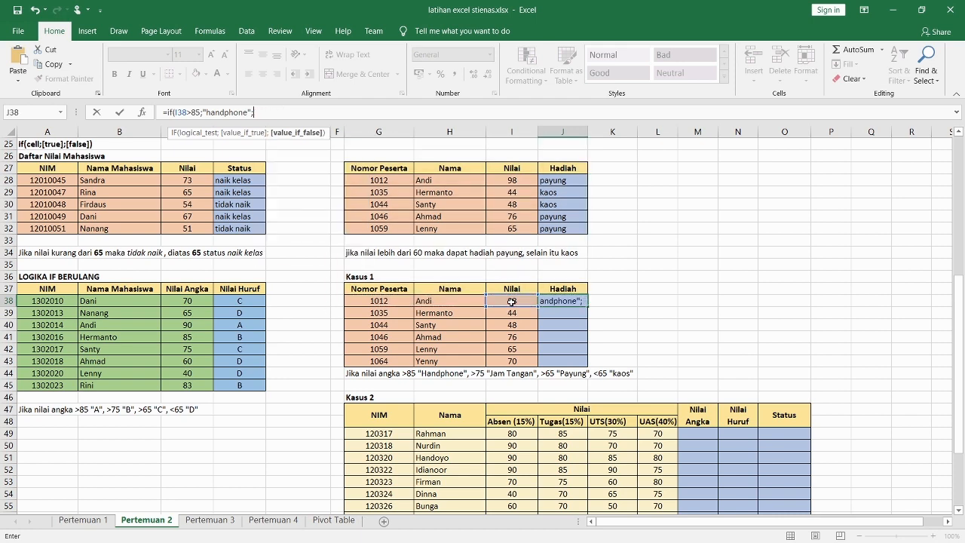
pyautogui.click(511, 301)
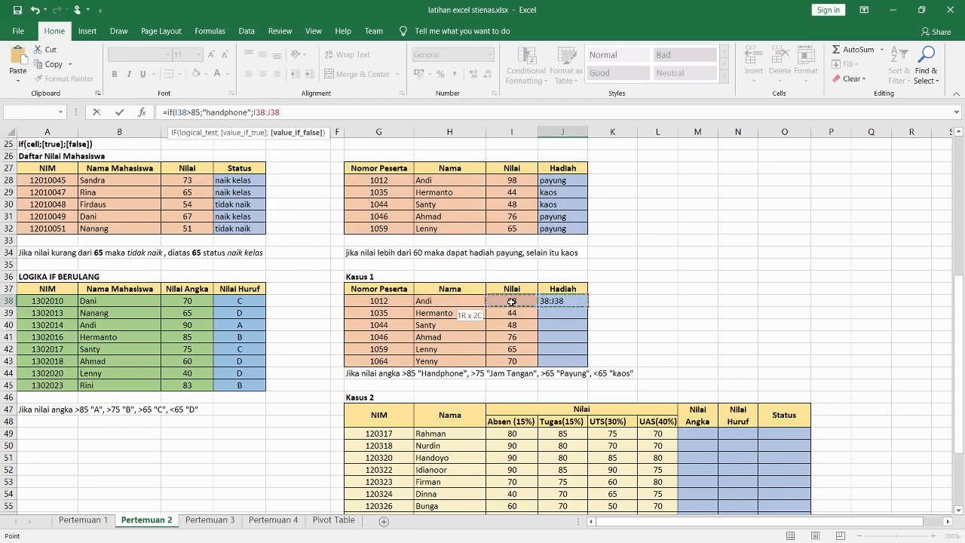
pyautogui.press('BackSpace')
pyautogui.press('BackSpace')
pyautogui.press('BackSpace')
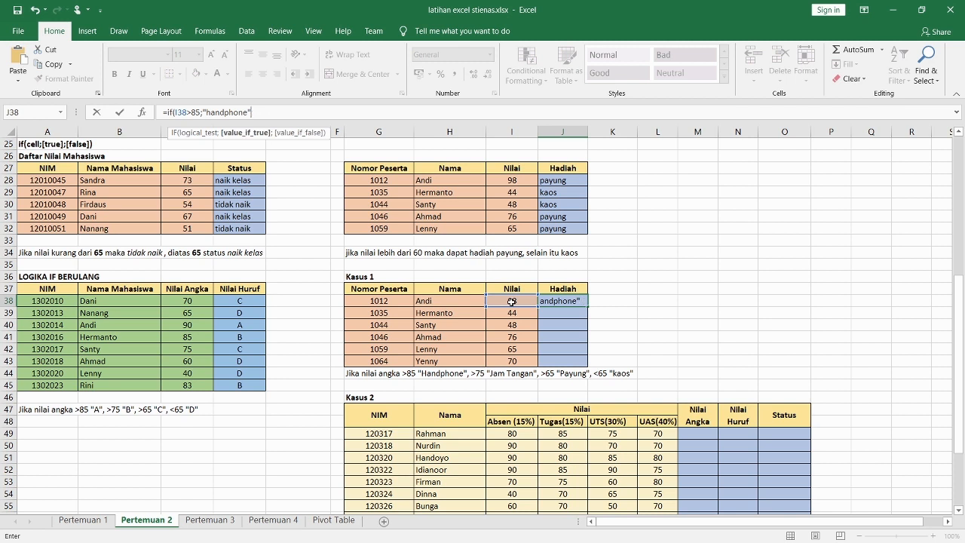
pyautogui.write(';')
pyautogui.hotkey('shift', 'Left')
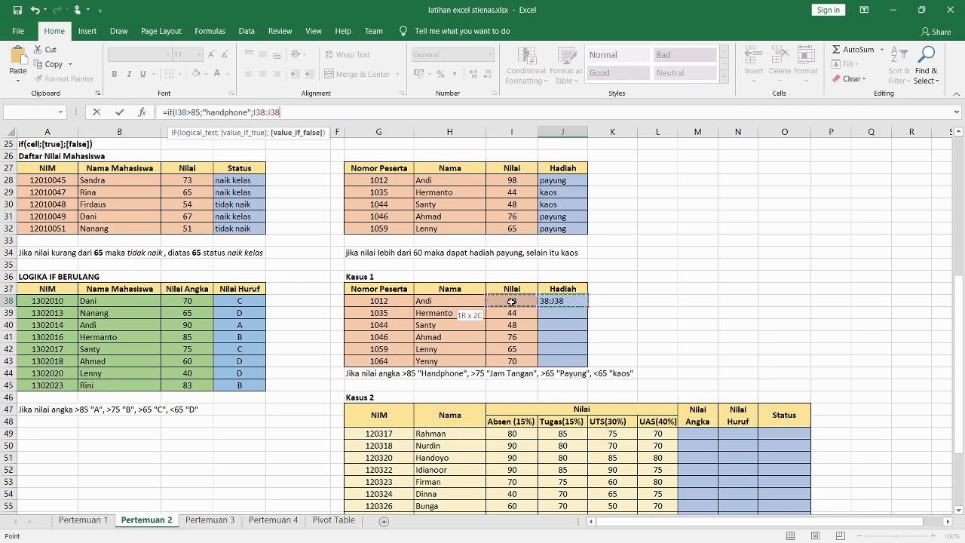
pyautogui.press('BackSpace')
pyautogui.press('BackSpace')
pyautogui.press('BackSpace')
pyautogui.press('BackSpace')
pyautogui.press('BackSpace')
pyautogui.press('BackSpace')
pyautogui.press('BackSpace')
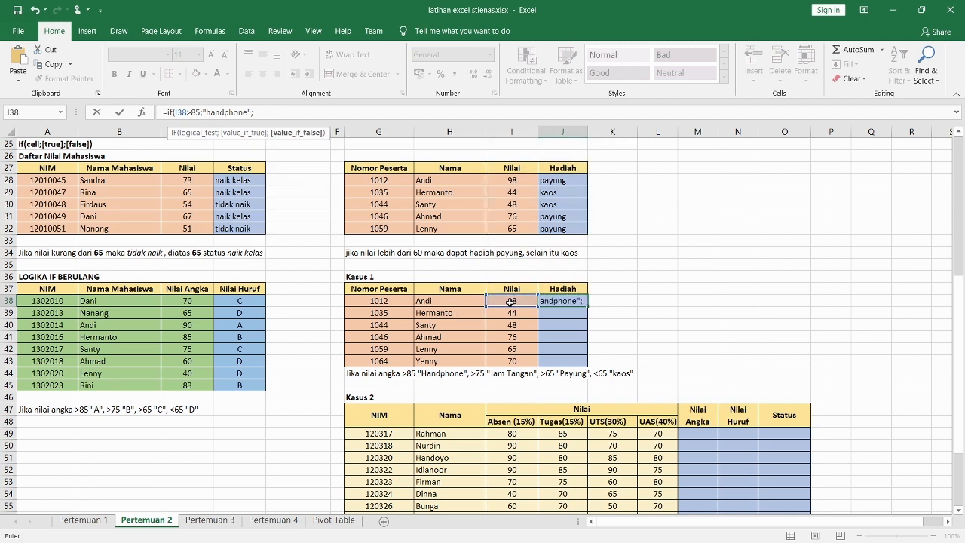
# Step: Duplicate the first IF condition within the J38 formula and change the copy to if(I38>75;"jam tangan";
pyautogui.moveTo(257, 113); pyautogui.dragTo(167, 113)
pyautogui.hotkey('ctrl', 'c')
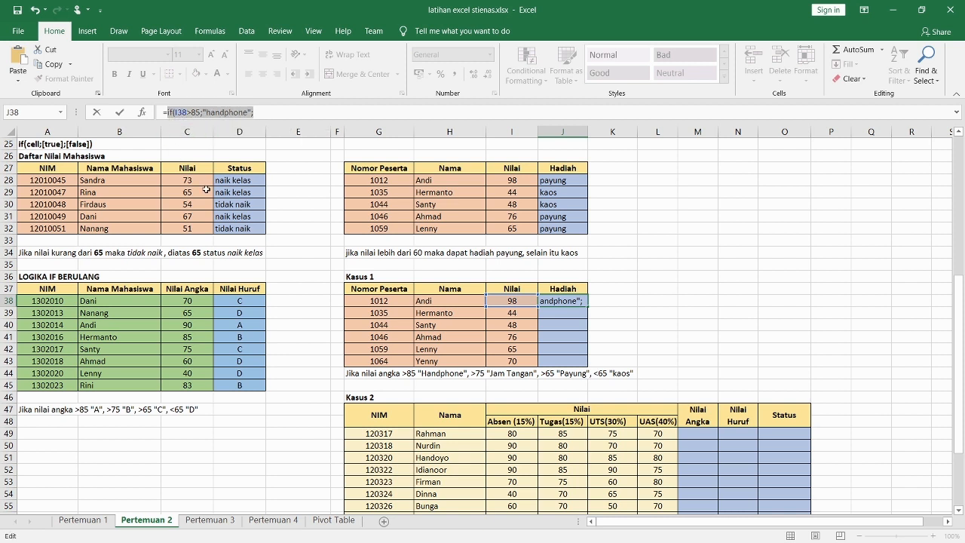
pyautogui.click(285, 115)
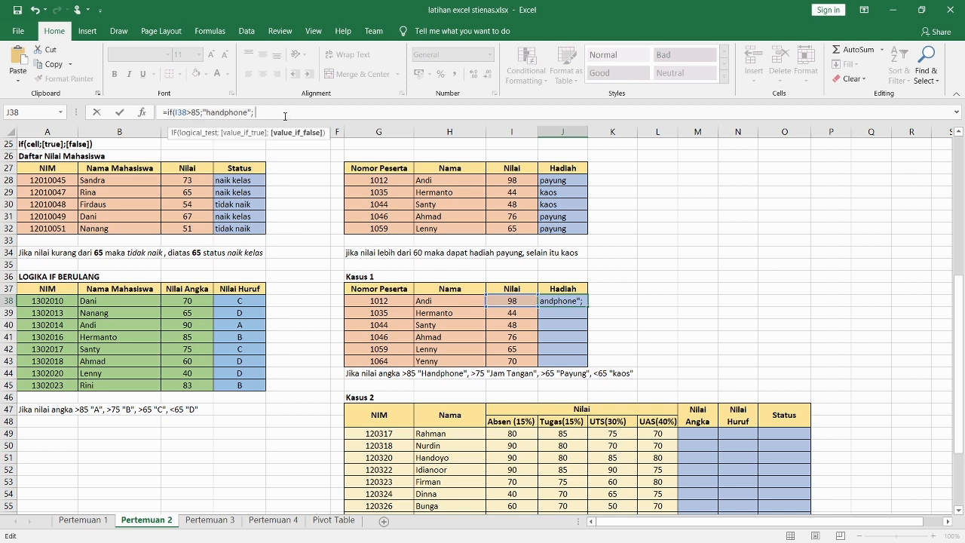
pyautogui.hotkey('ctrl', 'v')
pyautogui.click(285, 113)
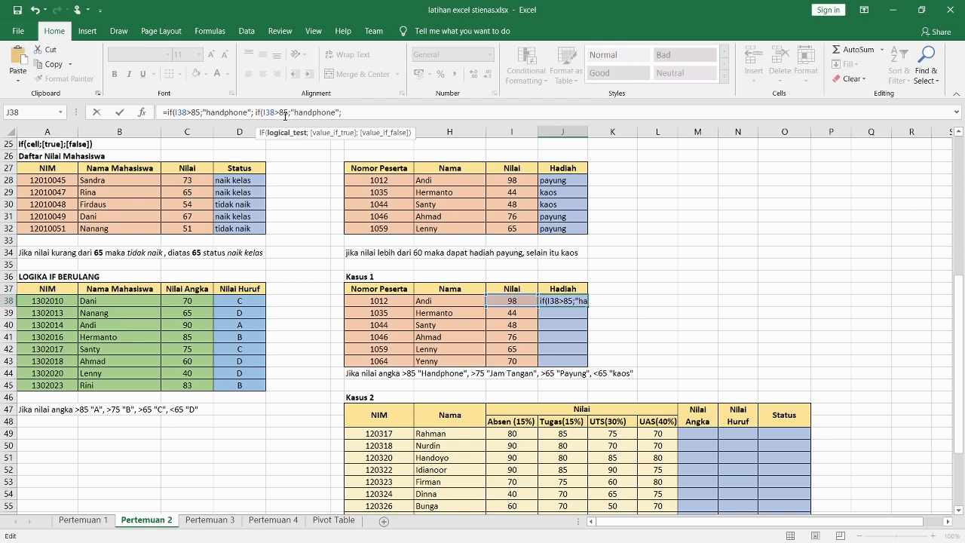
pyautogui.press('BackSpace')
pyautogui.write('7')
pyautogui.press('Right')
pyautogui.press('Right')
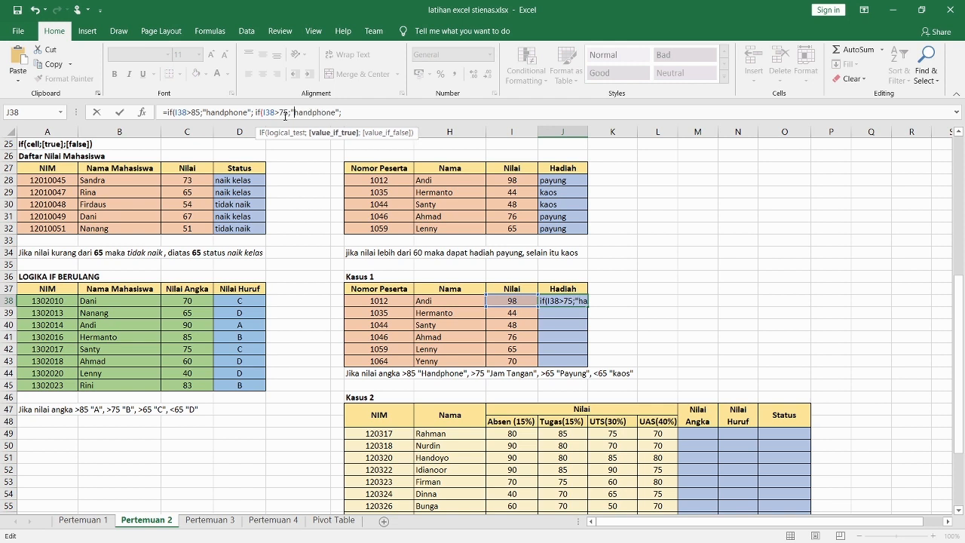
pyautogui.hotkey('shift', 'Right')
pyautogui.hotkey('shift', 'Right')
pyautogui.hotkey('shift', 'Right')
pyautogui.hotkey('shift', 'Right')
pyautogui.hotkey('shift', 'Right')
pyautogui.hotkey('shift', 'Right')
pyautogui.hotkey('shift', 'Right')
pyautogui.hotkey('shift', 'Right')
pyautogui.hotkey('shift', 'Right')
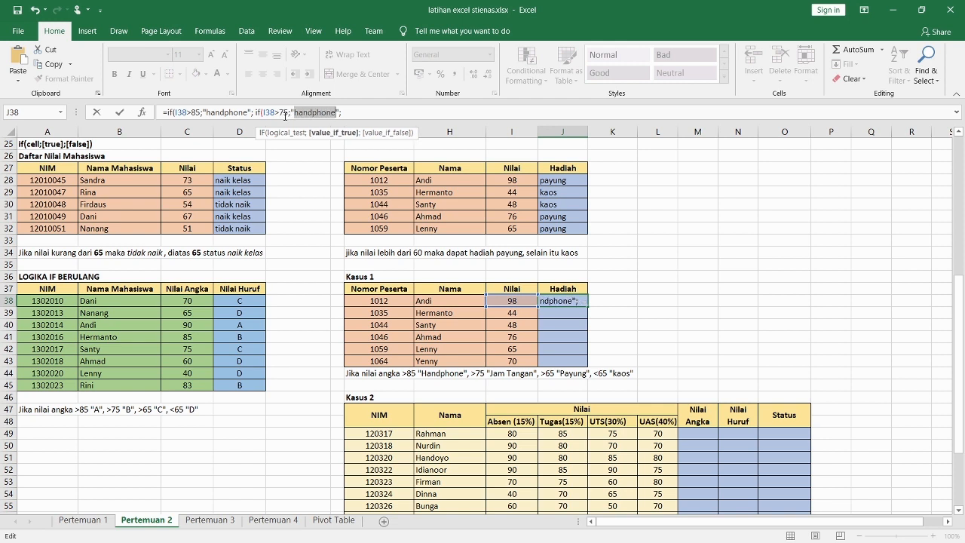
pyautogui.write('jam tangan')
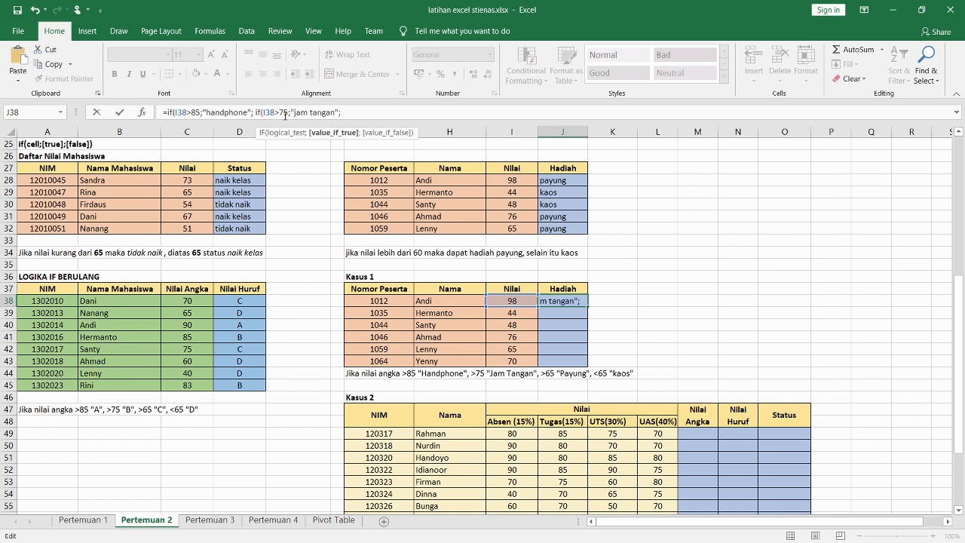
# Step: Append a third copy of the IF condition to the J38 formula and change it to if(I38>65;"payung";
pyautogui.press('Right')
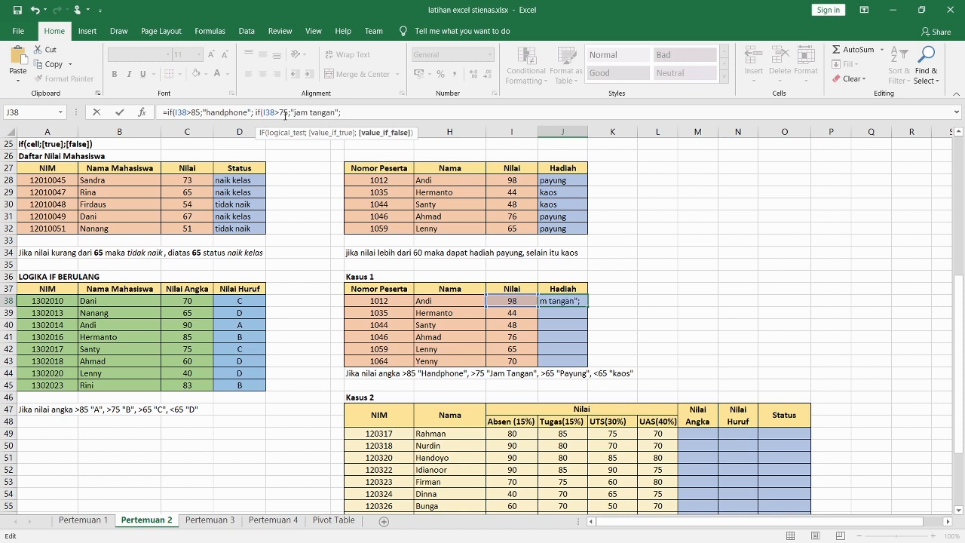
pyautogui.hotkey('ctrl', 'v')
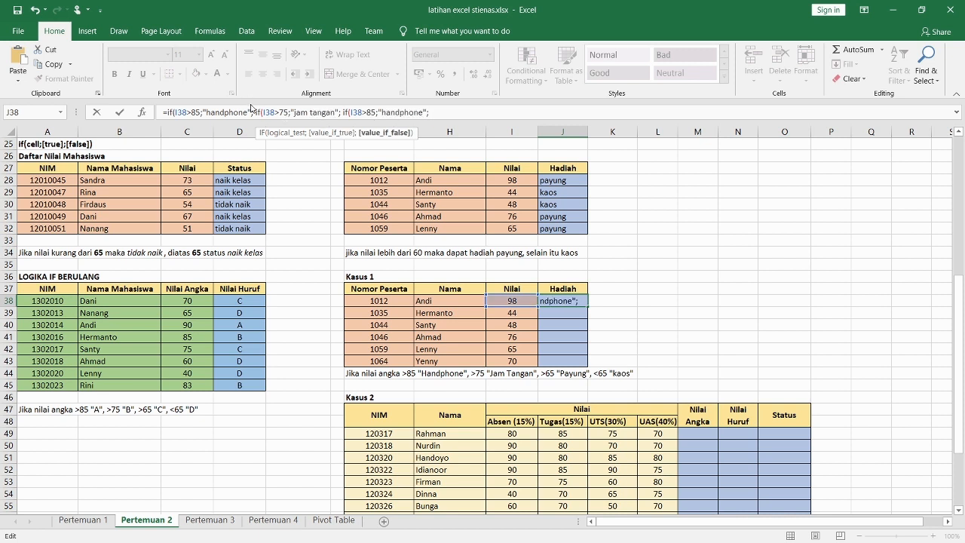
pyautogui.click(369, 113)
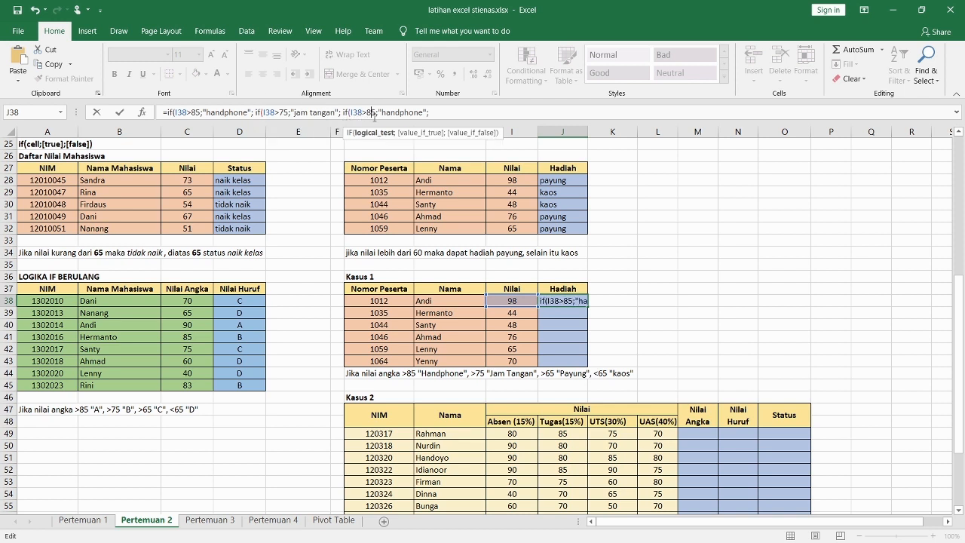
pyautogui.press('BackSpace')
pyautogui.write('6')
pyautogui.click(380, 113)
pyautogui.hotkey('shift', 'Right')
pyautogui.hotkey('shift', 'Right')
pyautogui.hotkey('shift', 'Right')
pyautogui.hotkey('shift', 'Right')
pyautogui.hotkey('shift', 'Right')
pyautogui.hotkey('shift', 'Right')
pyautogui.hotkey('shift', 'Right')
pyautogui.hotkey('shift', 'Right')
pyautogui.hotkey('shift', 'Right')
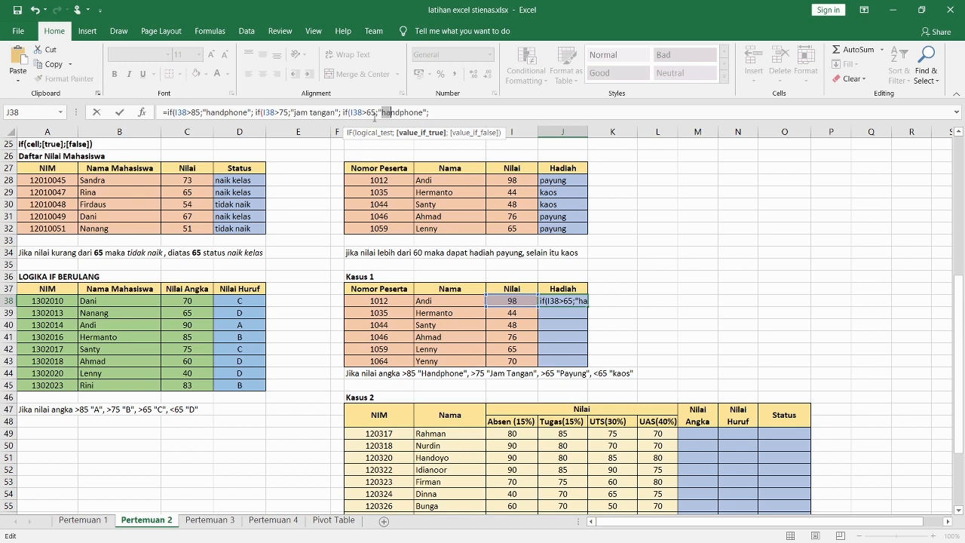
pyautogui.write('payung')
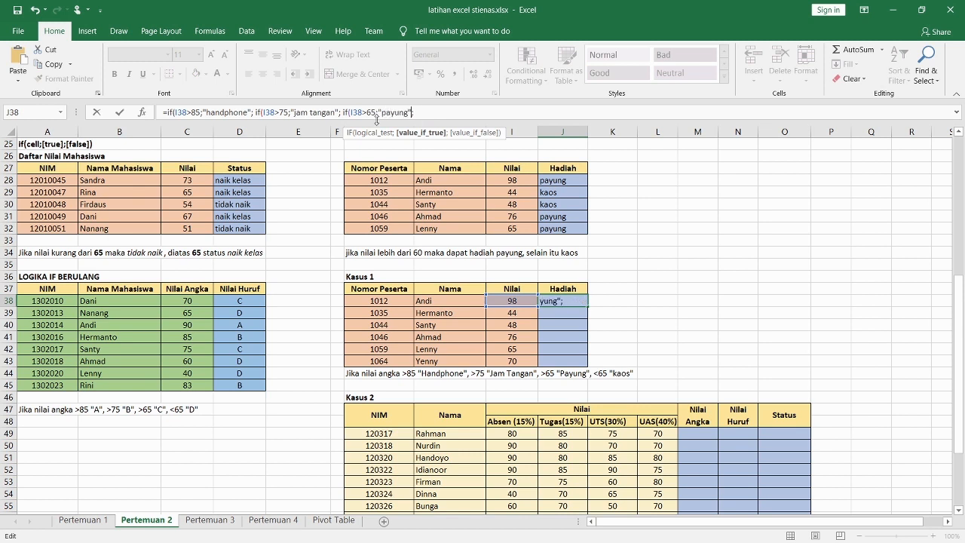
# Step: Complete the nested J38 formula with "kaos" as the final false value and three closing parentheses
pyautogui.press('Right')
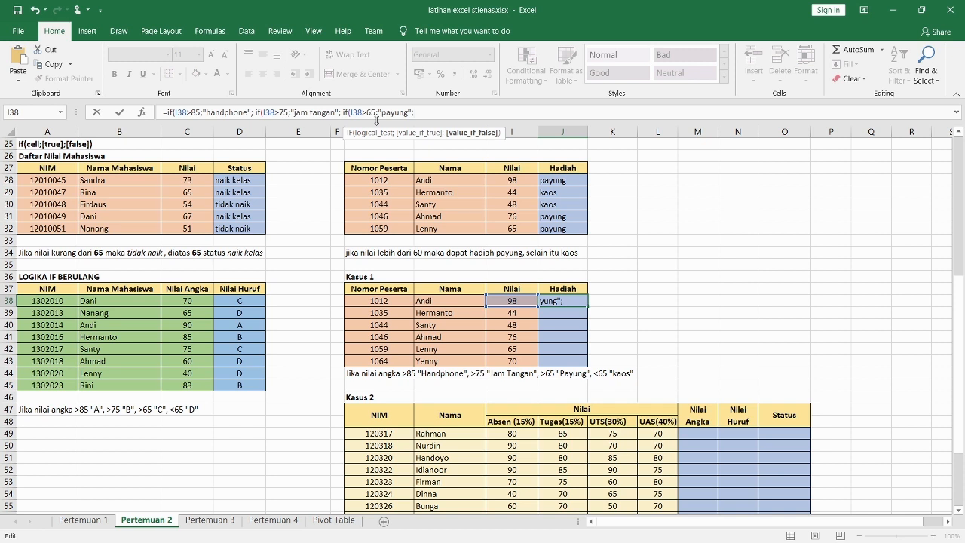
pyautogui.write('"kaos"')
pyautogui.write('))')
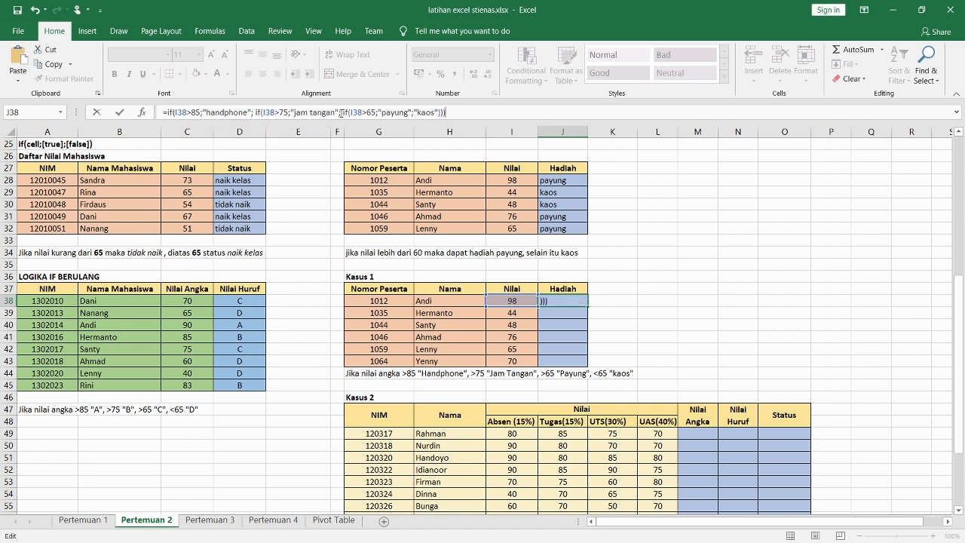
pyautogui.press('Return')
# Step: Fill the nested J38 formula down the Hadiah column of Kasus 1 to J43
pyautogui.click(573, 301)
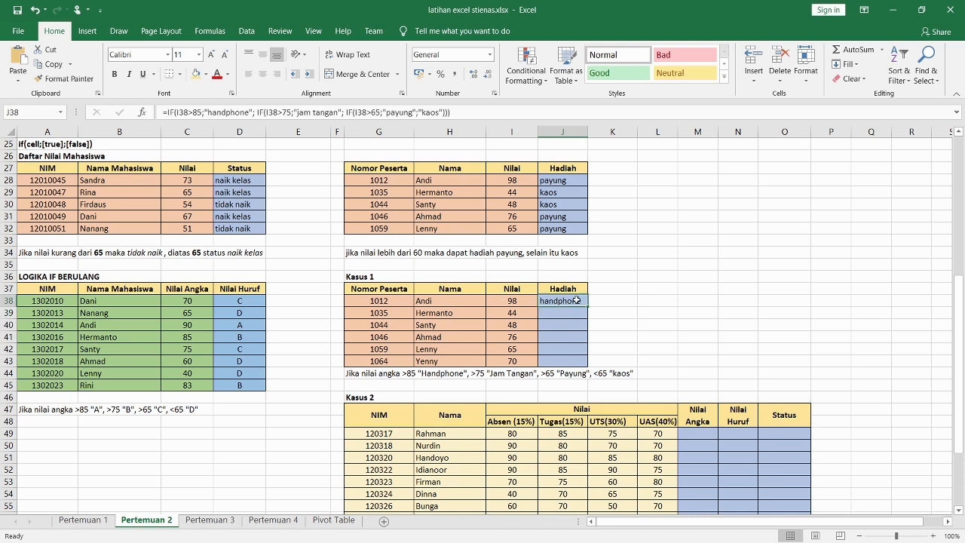
pyautogui.moveTo(588, 306); pyautogui.dragTo(588, 366)
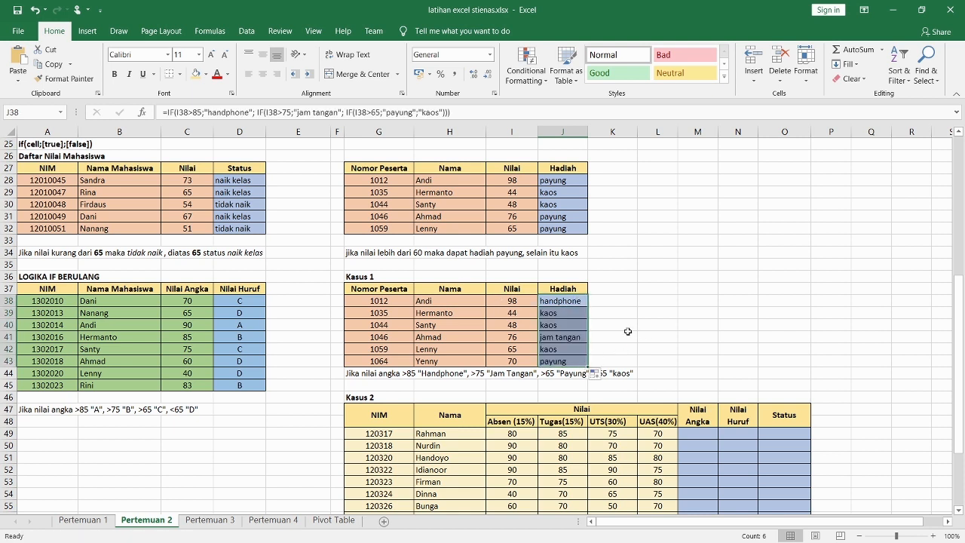
pyautogui.click(628, 334)
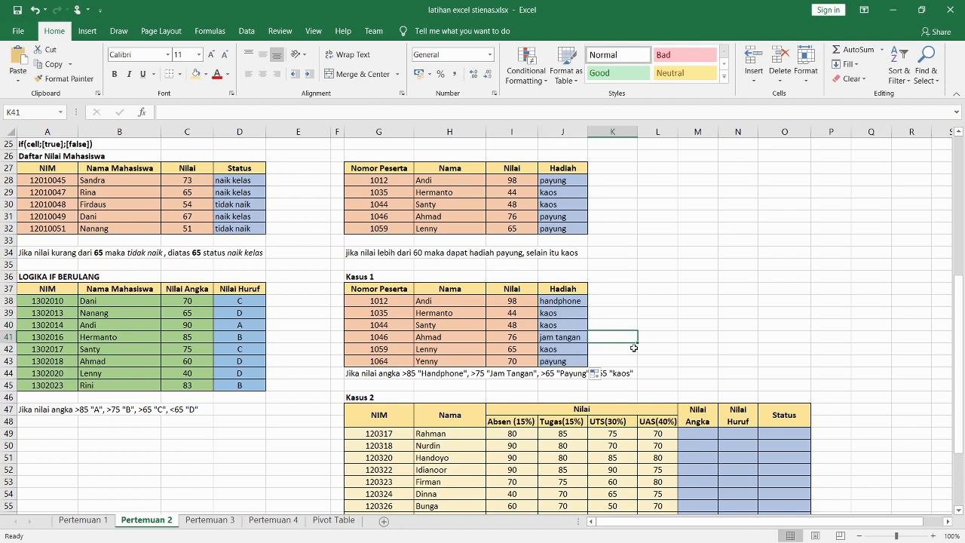
# Step: Begin the Nilai Angka formula in M49 of Kasus 2 with the weighted Absen and Tugas terms =(I49*15%)+(J49*15%)
pyautogui.scroll(-3, 633, 347)
pyautogui.scroll(-2, 633, 349)
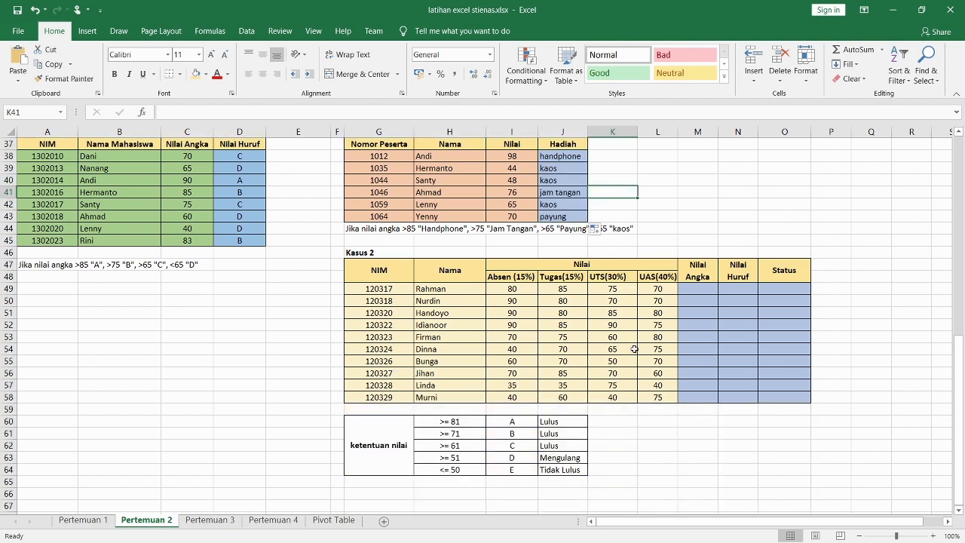
pyautogui.scroll(1, 617, 379)
pyautogui.click(694, 289)
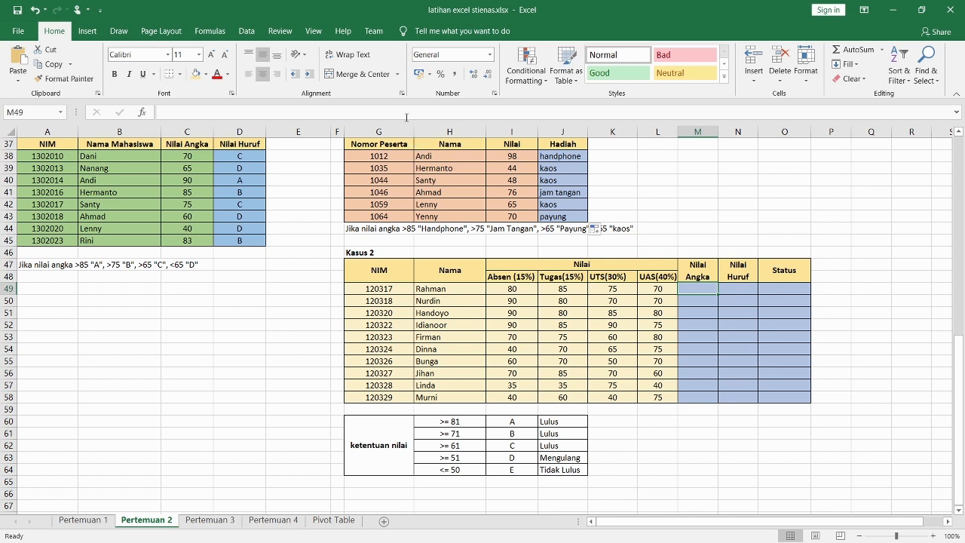
pyautogui.click(404, 112)
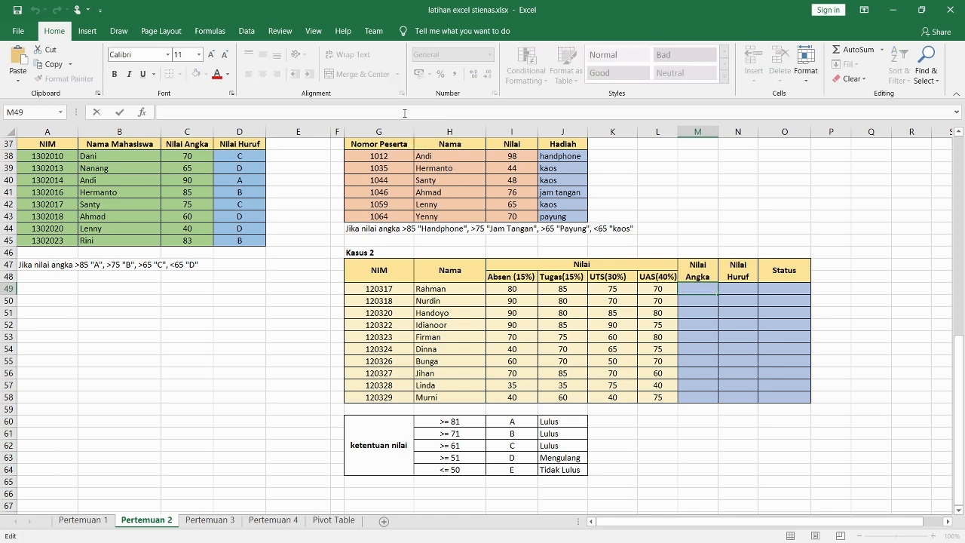
pyautogui.write('=')
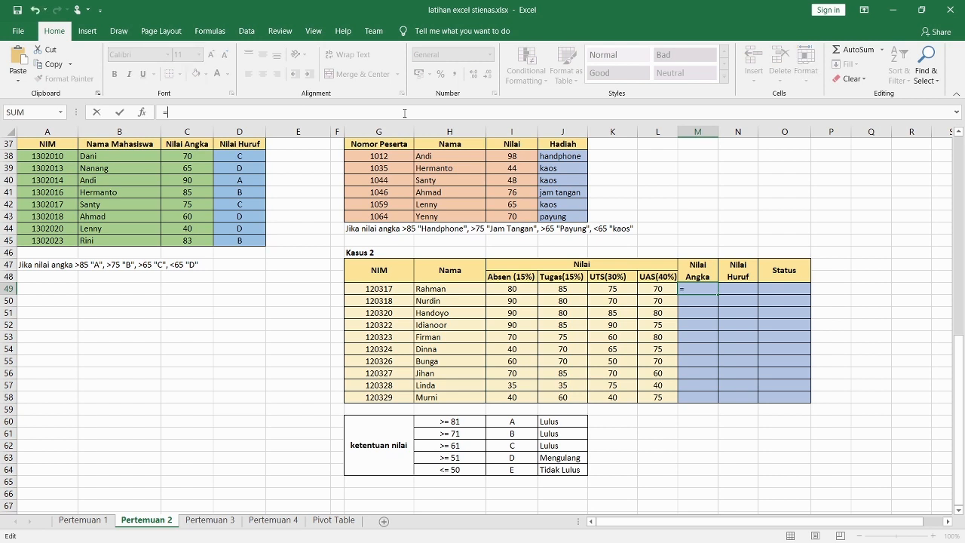
pyautogui.write('(')
pyautogui.click(504, 289)
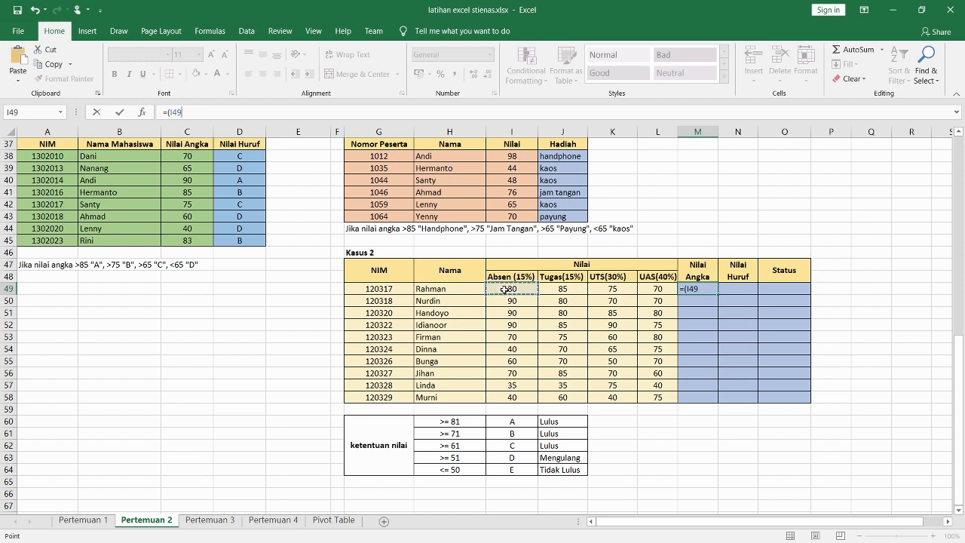
pyautogui.write('*15%)+(')
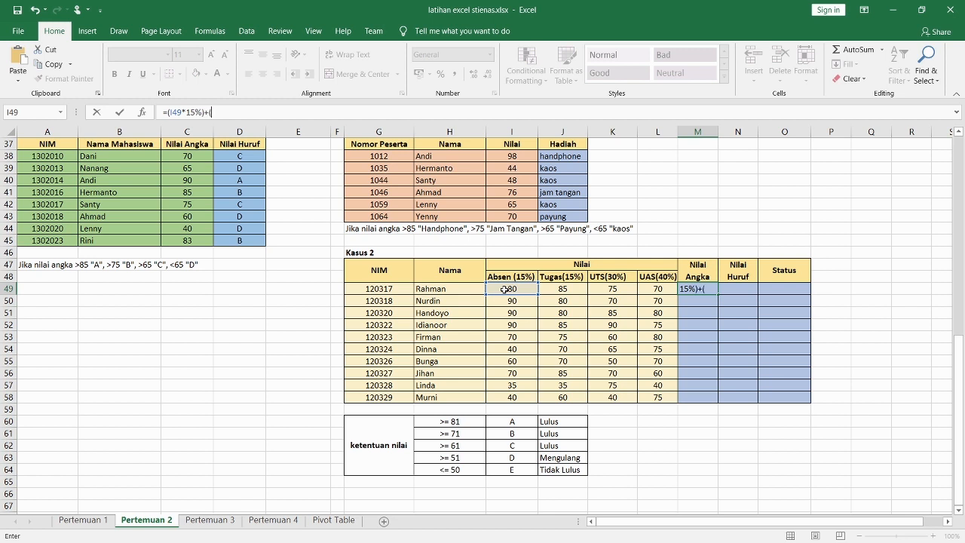
pyautogui.click(554, 289)
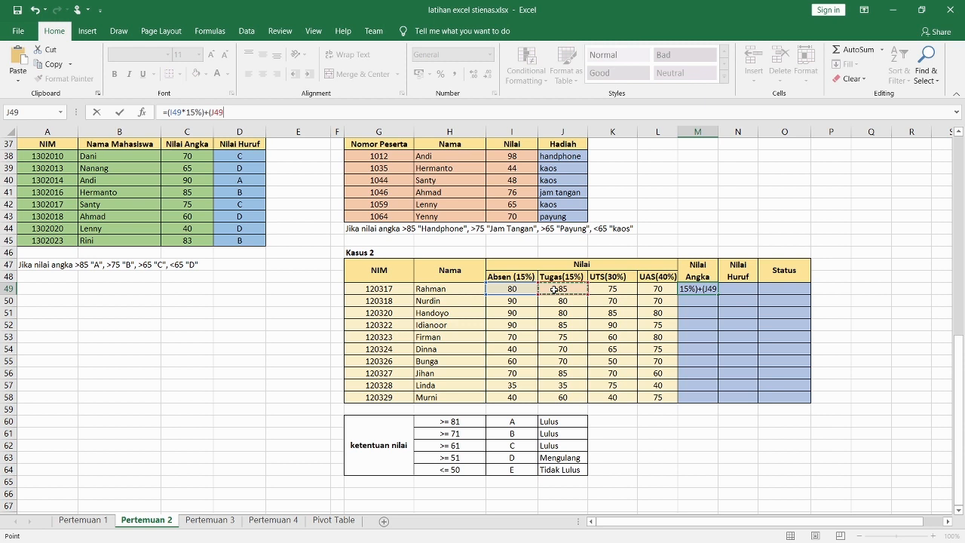
pyautogui.write('*15%)')
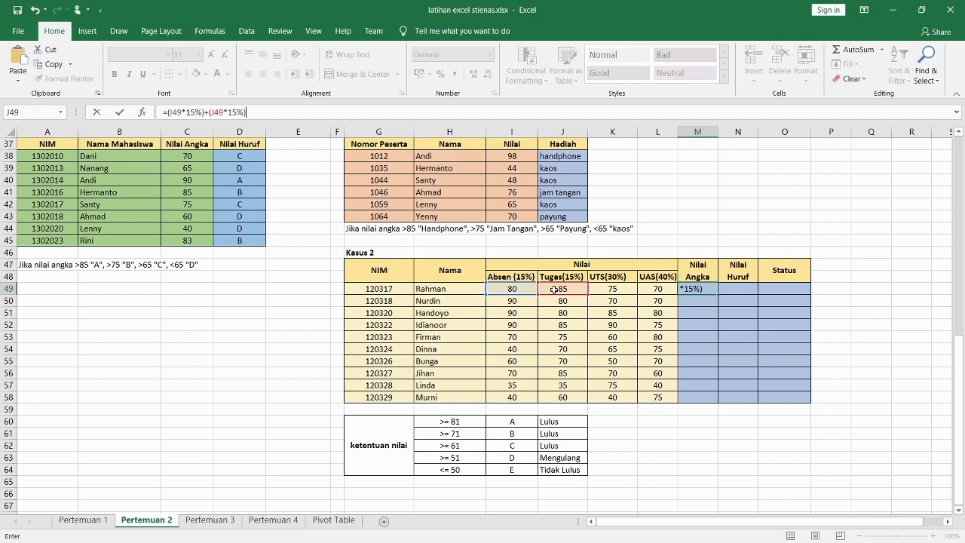
# Step: Complete the M49 formula with the weighted UTS and UAS terms +(K49*30%)+(L49*40%)
pyautogui.write('+(')
pyautogui.click(611, 289)
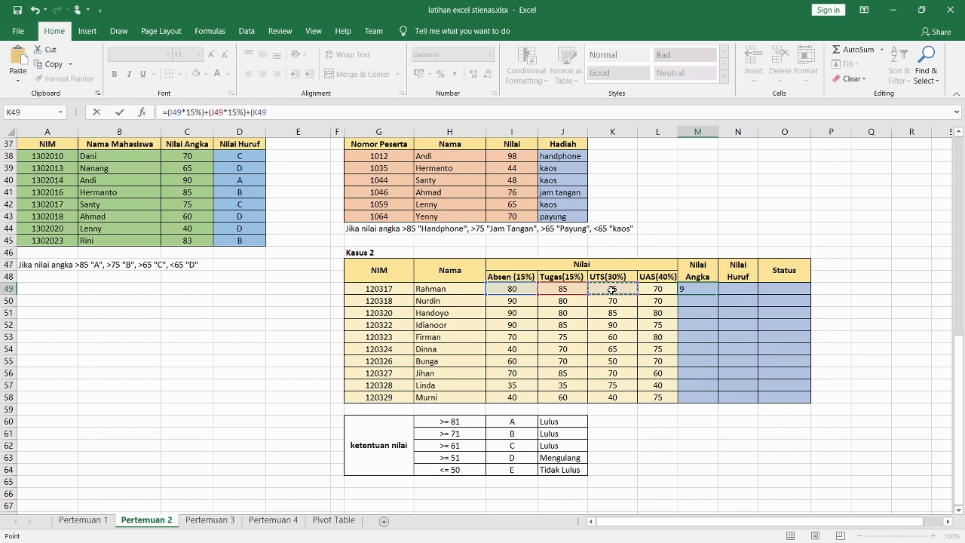
pyautogui.write('*30%)+(')
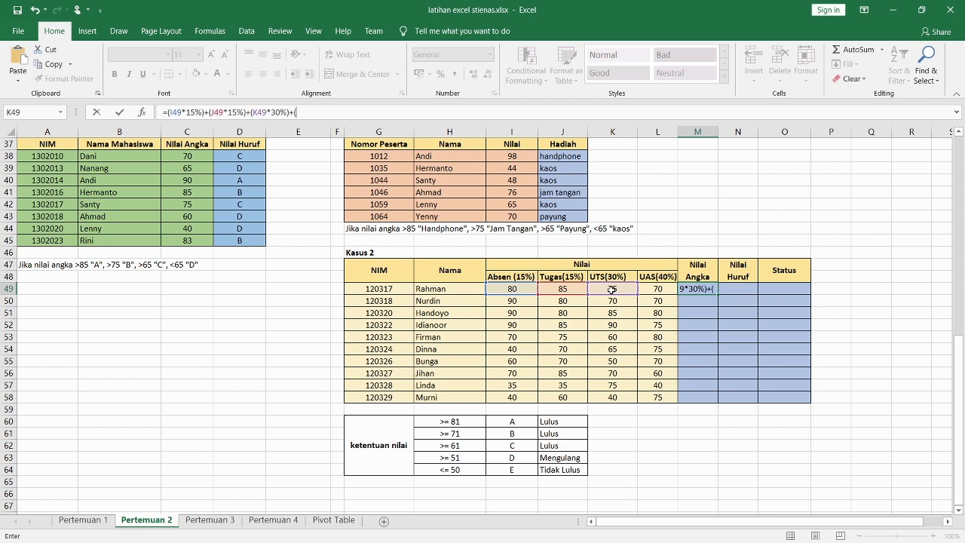
pyautogui.click(653, 289)
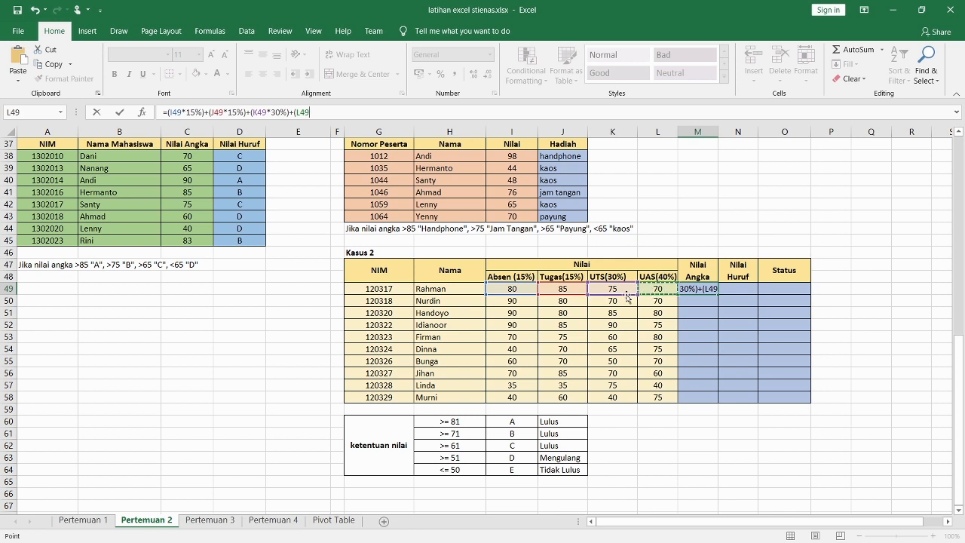
pyautogui.write('*40%)')
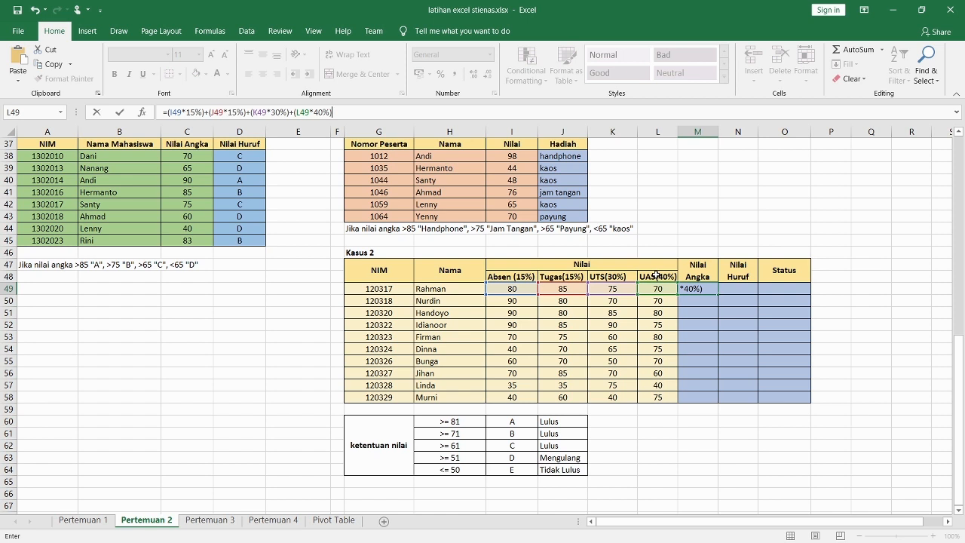
pyautogui.press('Return')
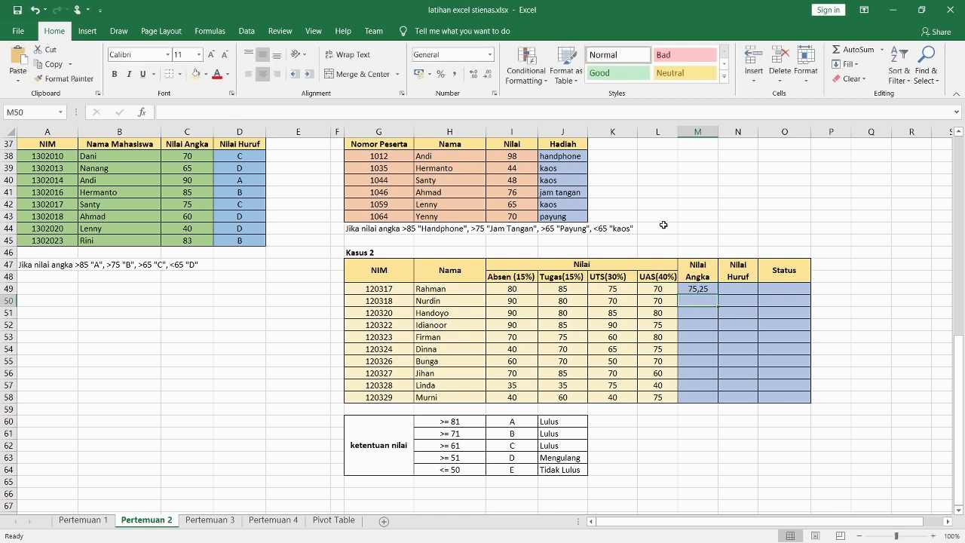
# Step: Fill the M49 formula down the Nilai Angka column of Kasus 2 to M58
pyautogui.click(698, 289)
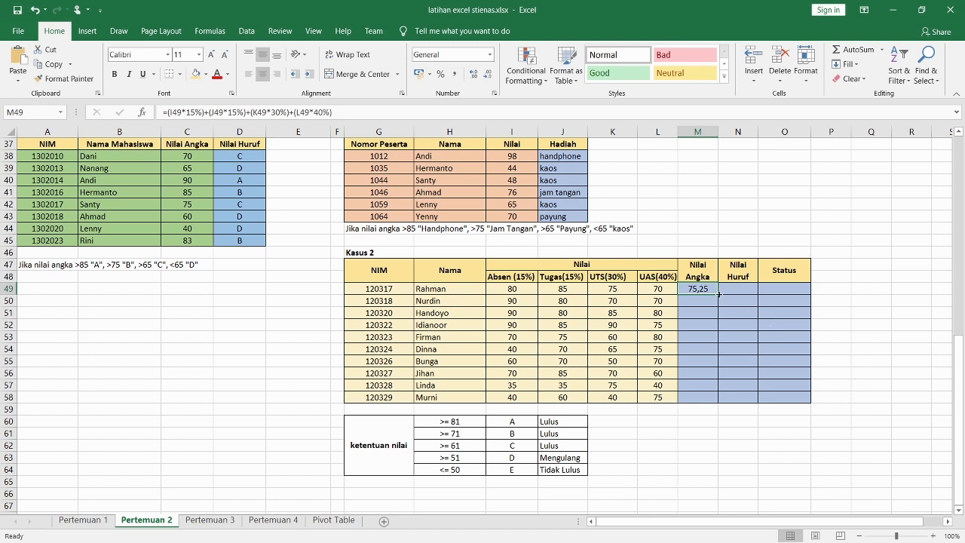
pyautogui.moveTo(718, 294); pyautogui.dragTo(716, 405)
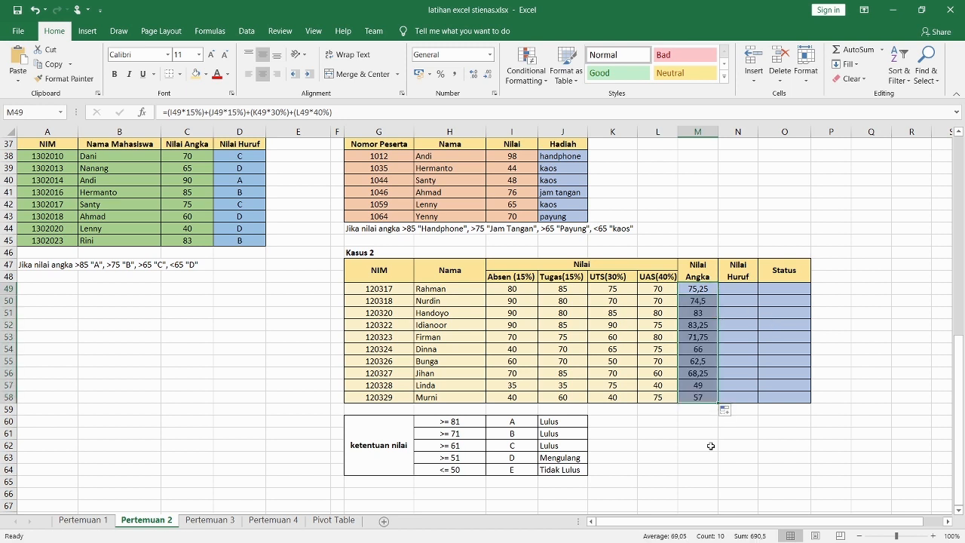
pyautogui.click(701, 430)
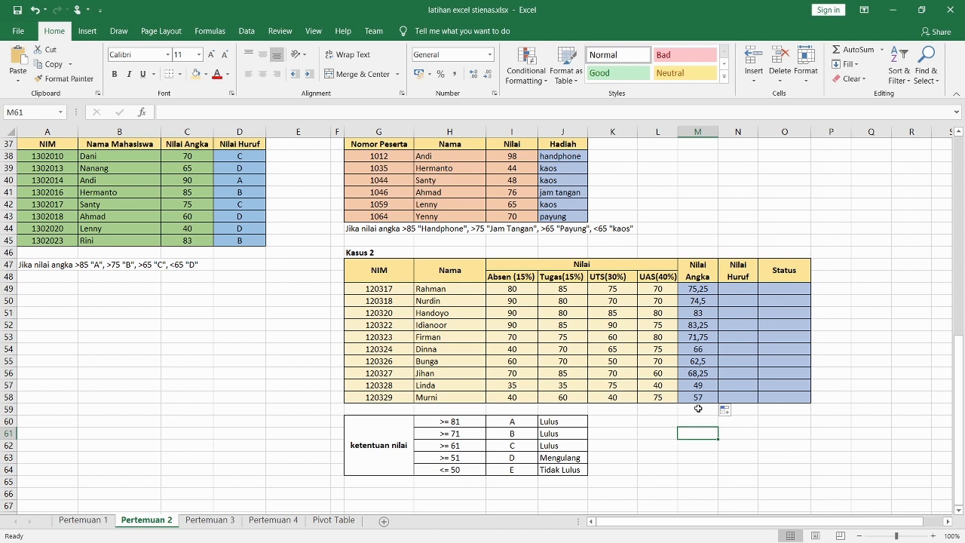
# Step: Begin the Nilai Huruf formula in N49 with the first condition =if(M49>=81;"A"
pyautogui.click(733, 290)
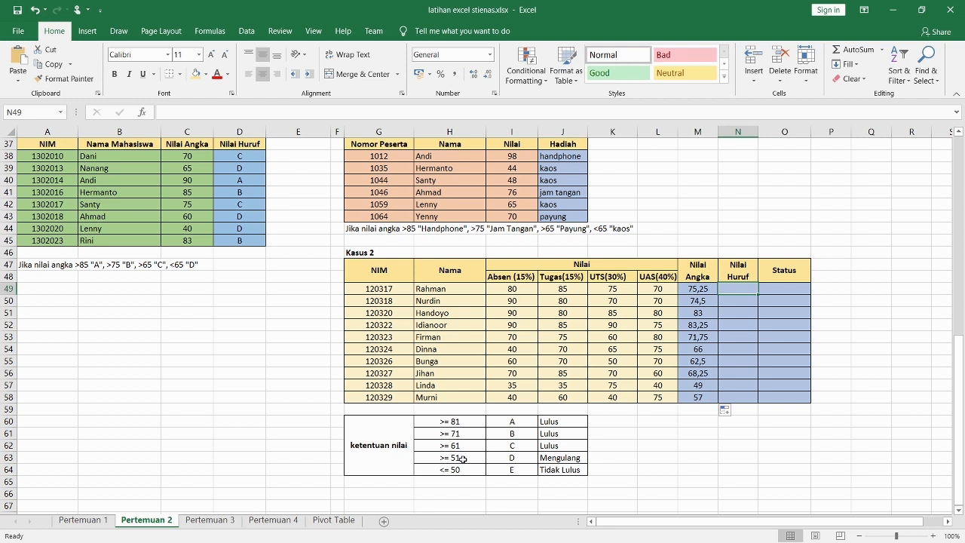
pyautogui.click(222, 112)
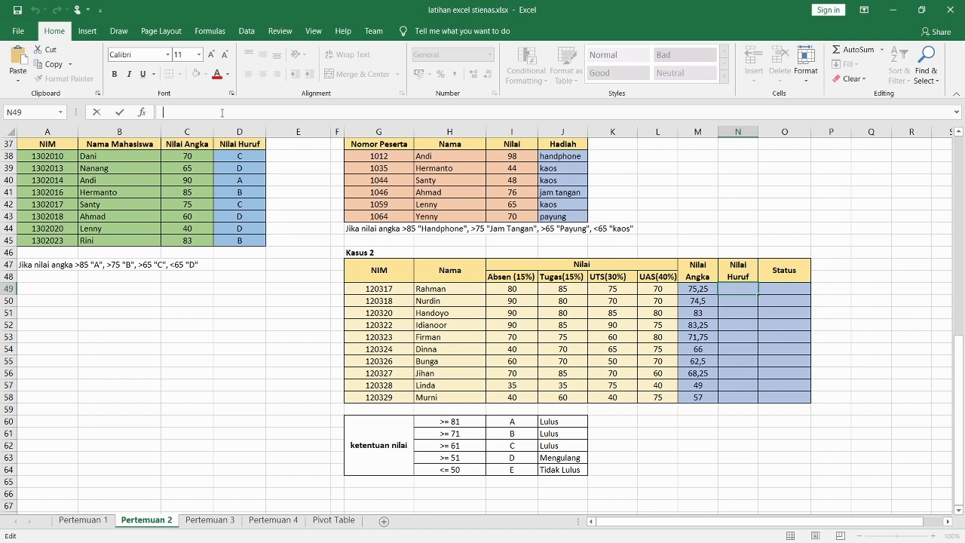
pyautogui.write('=')
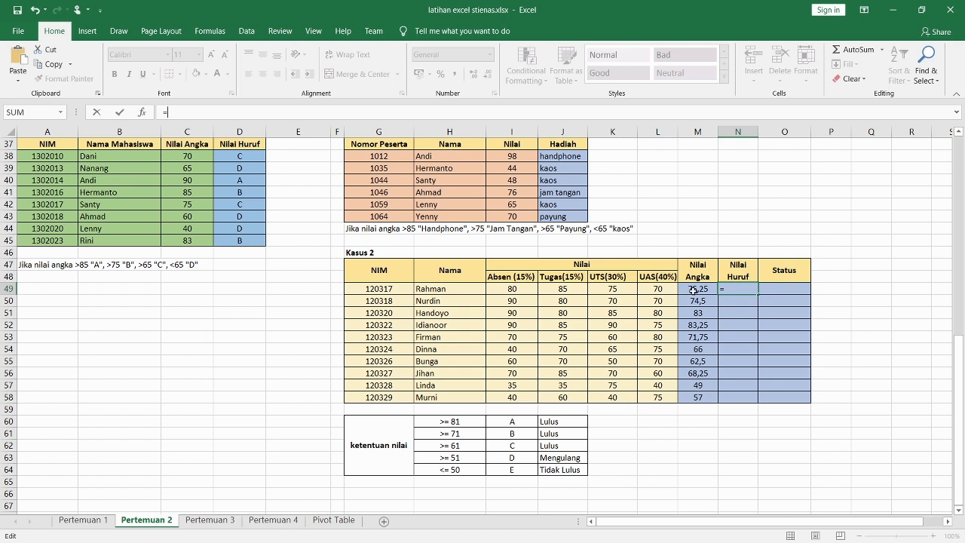
pyautogui.write('if')
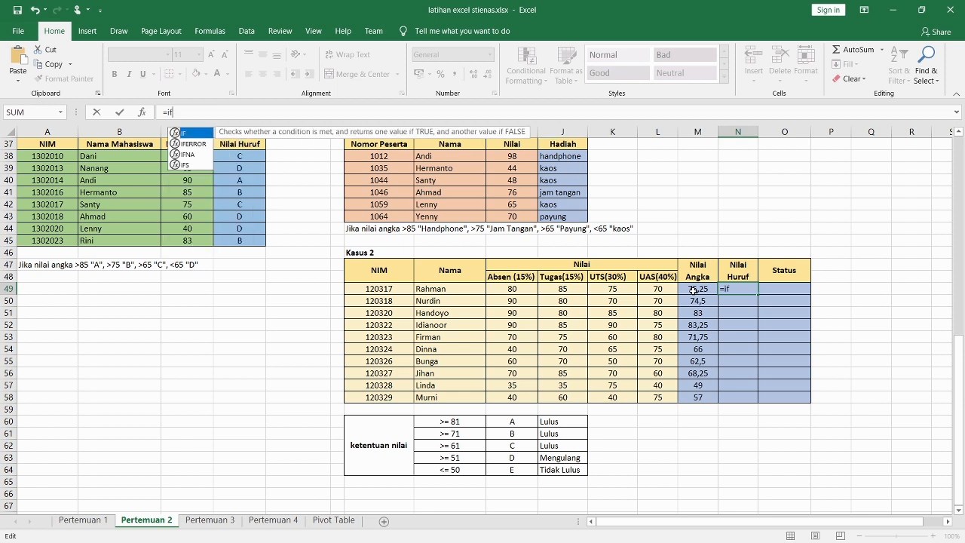
pyautogui.write('(')
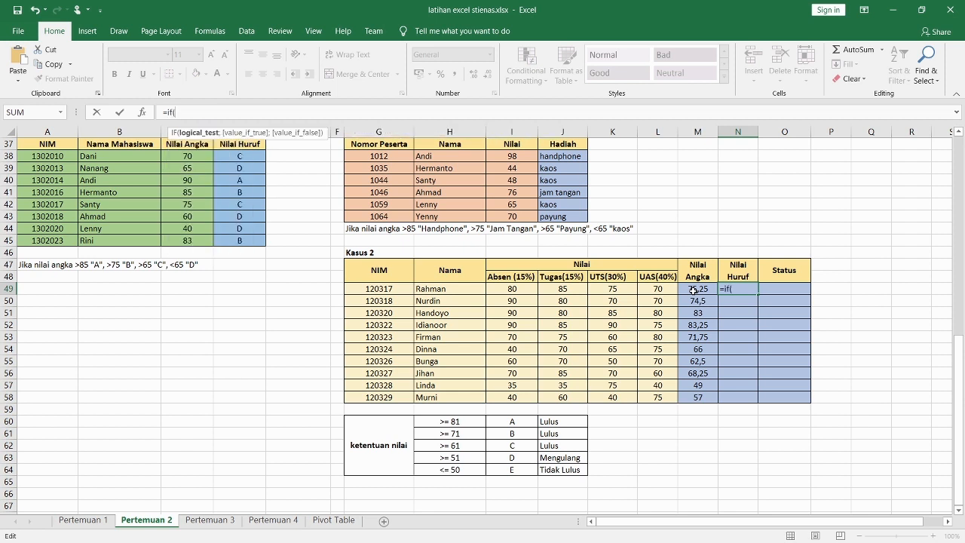
pyautogui.click(693, 289)
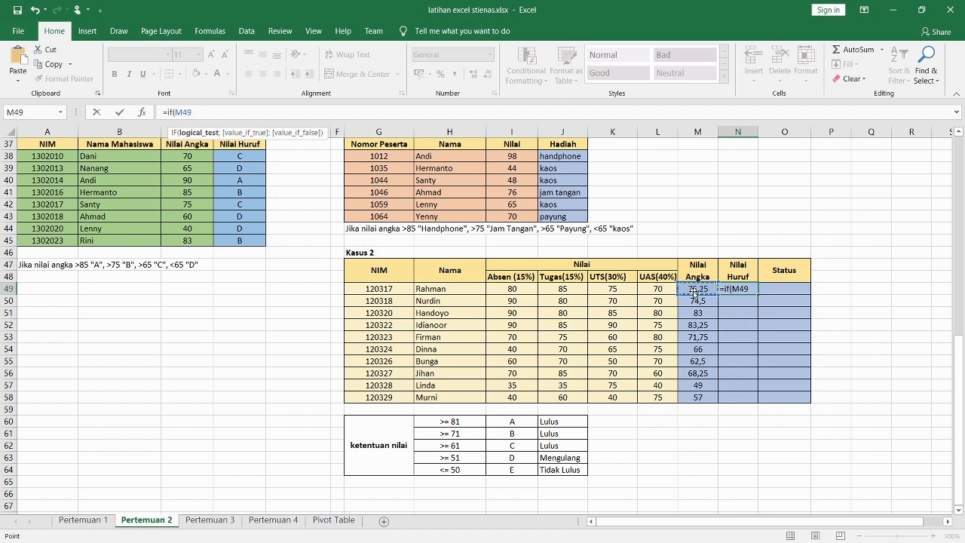
pyautogui.write('>=81')
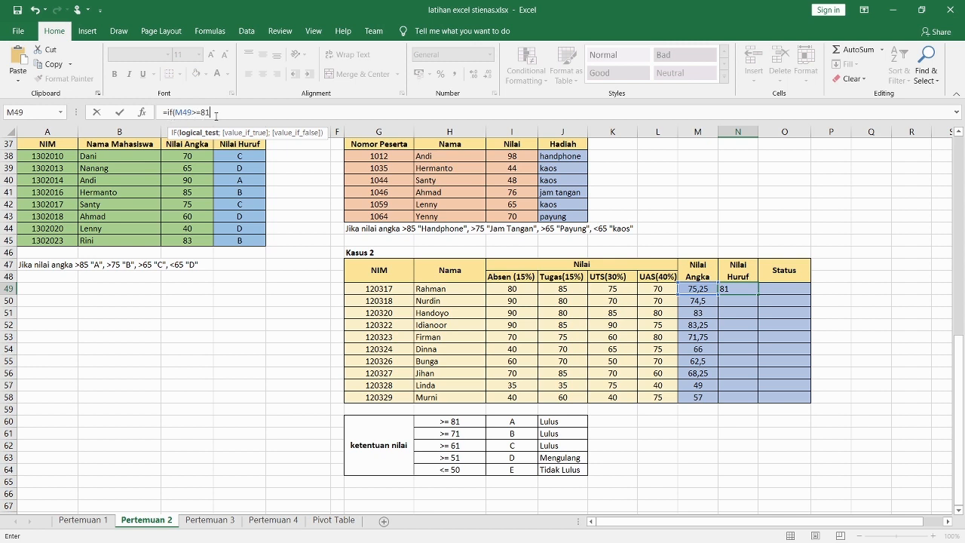
pyautogui.write(';"A')
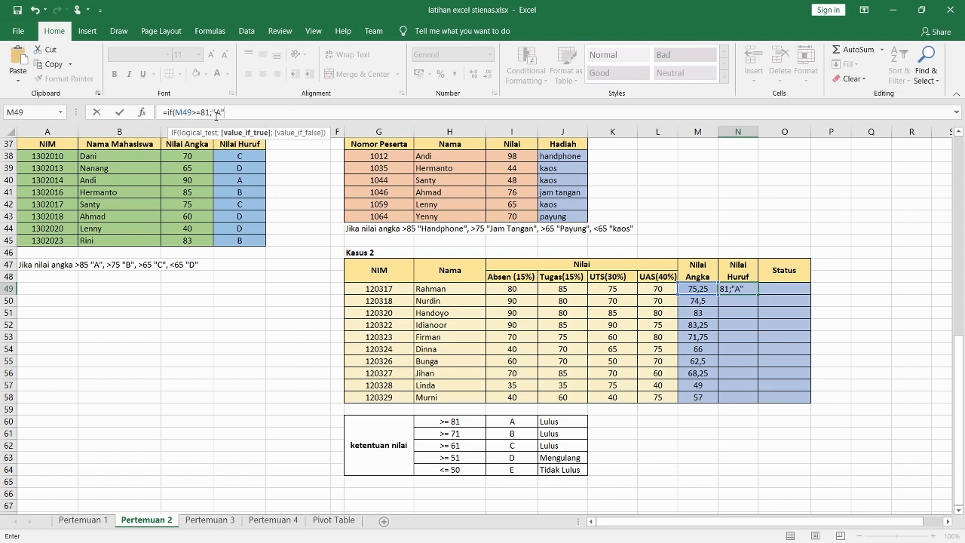
# Step: Add the semicolon separator after "A" in the N49 formula and remove the stray M49:N49 reference
pyautogui.write('"; M49:N49')
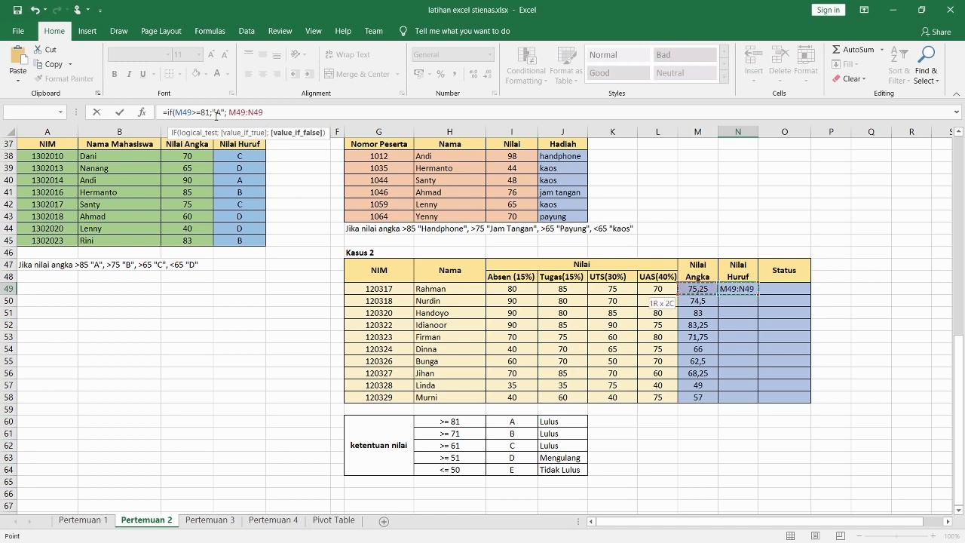
pyautogui.hotkey('ctrl', 'shift', 'Right')
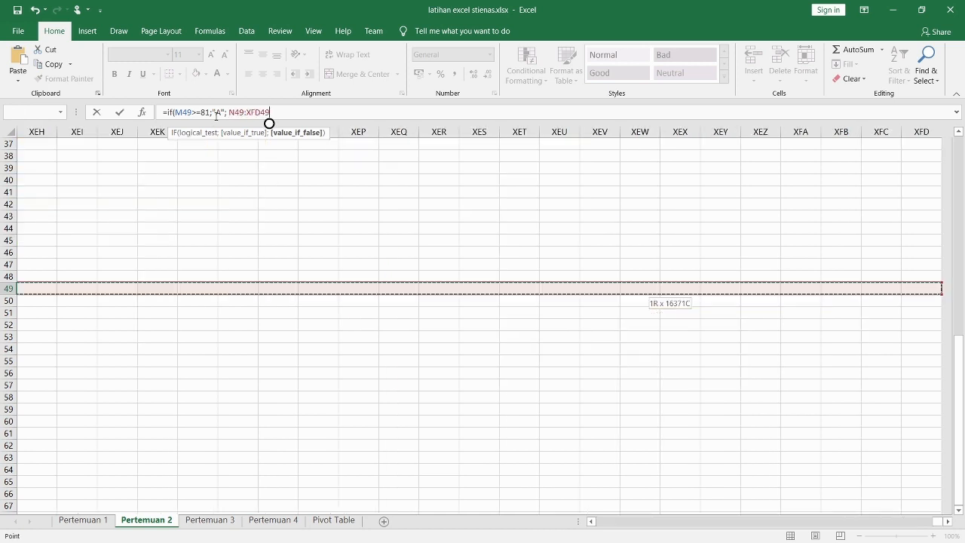
pyautogui.hotkey('ctrl', 'shift', 'Left')
pyautogui.moveTo(228, 113); pyautogui.dragTo(264, 113)
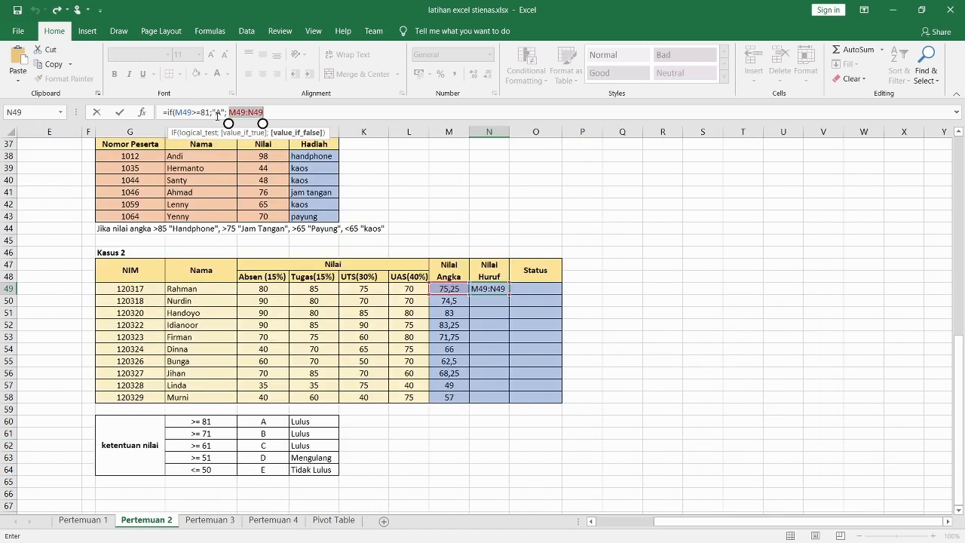
pyautogui.press('BackSpace')
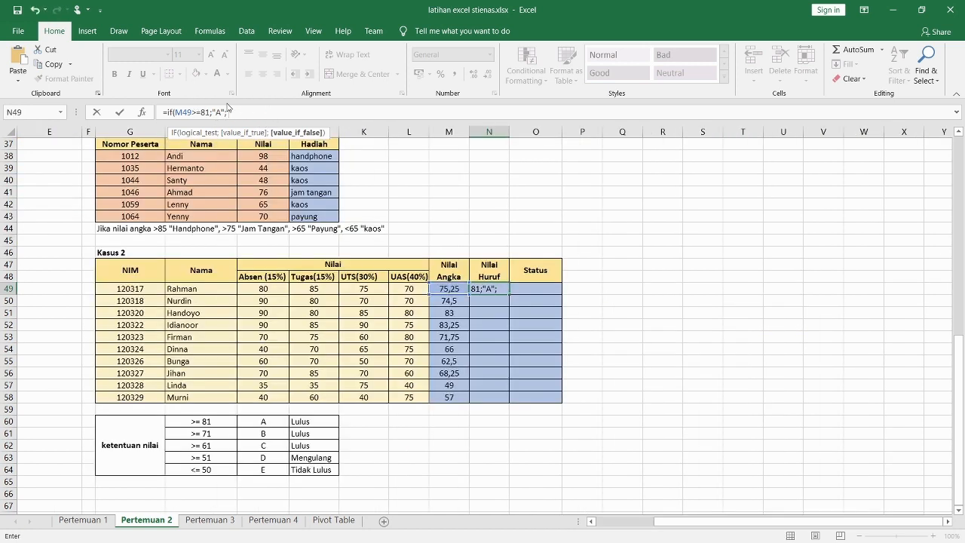
# Step: Duplicate the first IF condition within the N49 formula and change the copy to if(M49>=71;"B";
pyautogui.moveTo(229, 113); pyautogui.dragTo(168, 114)
pyautogui.hotkey('ctrl', 'c')
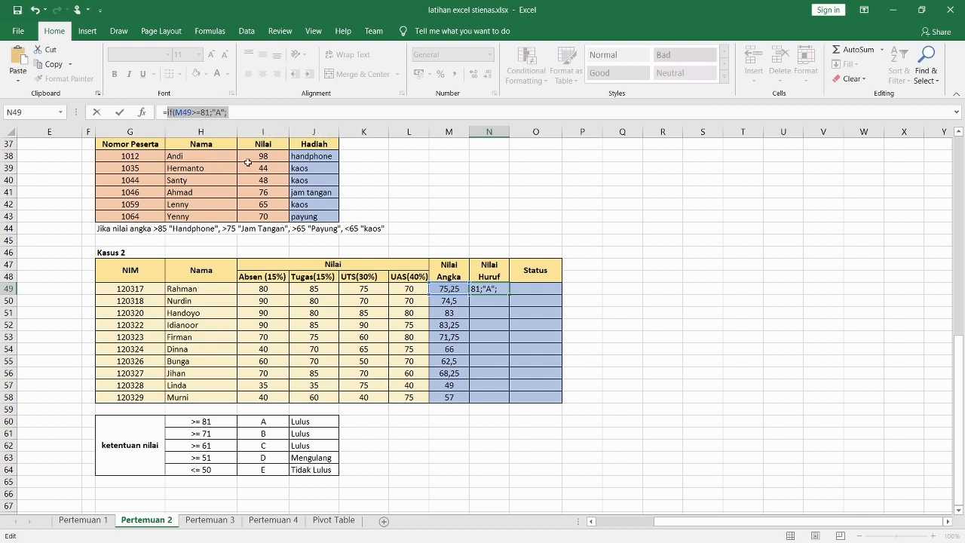
pyautogui.click(253, 111)
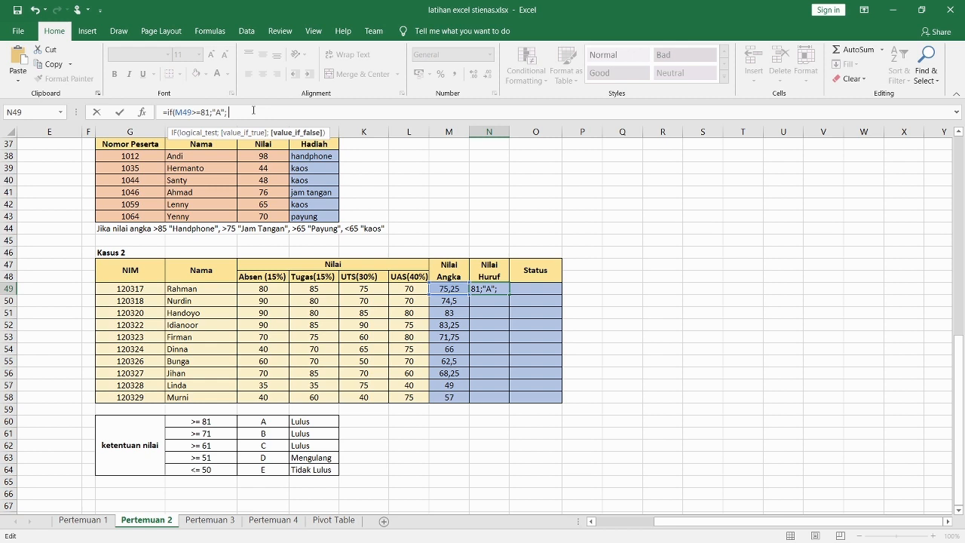
pyautogui.hotkey('ctrl', 'v')
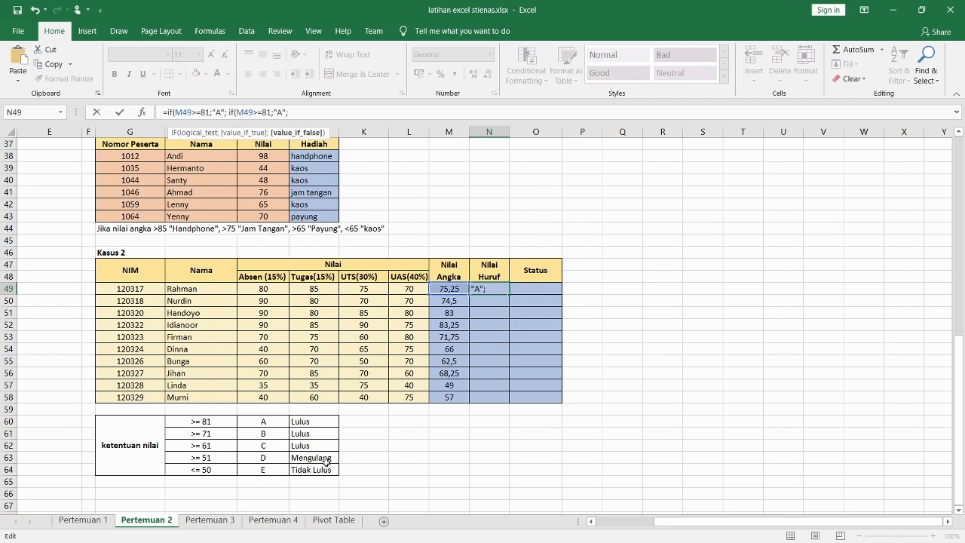
pyautogui.click(625, 521)
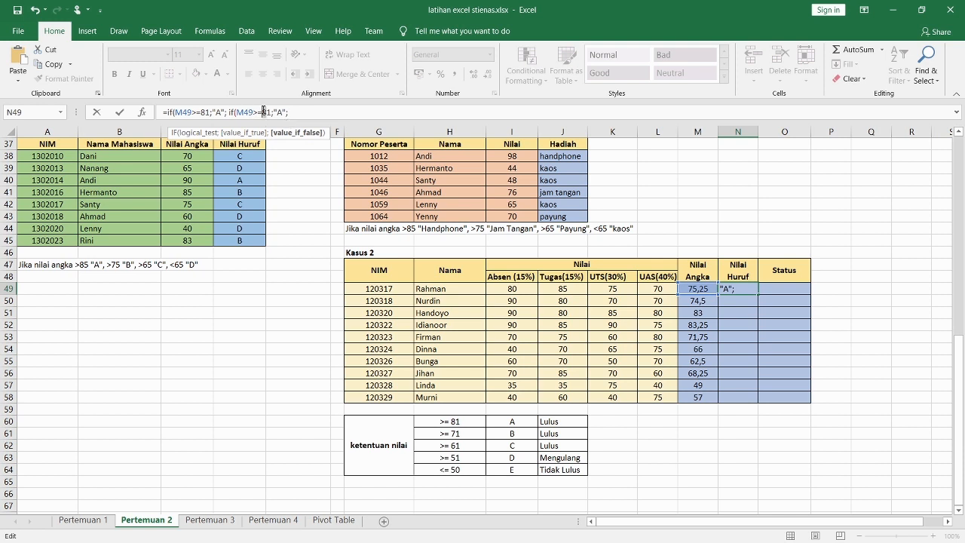
pyautogui.click(262, 111)
pyautogui.press('Delete')
pyautogui.write('7')
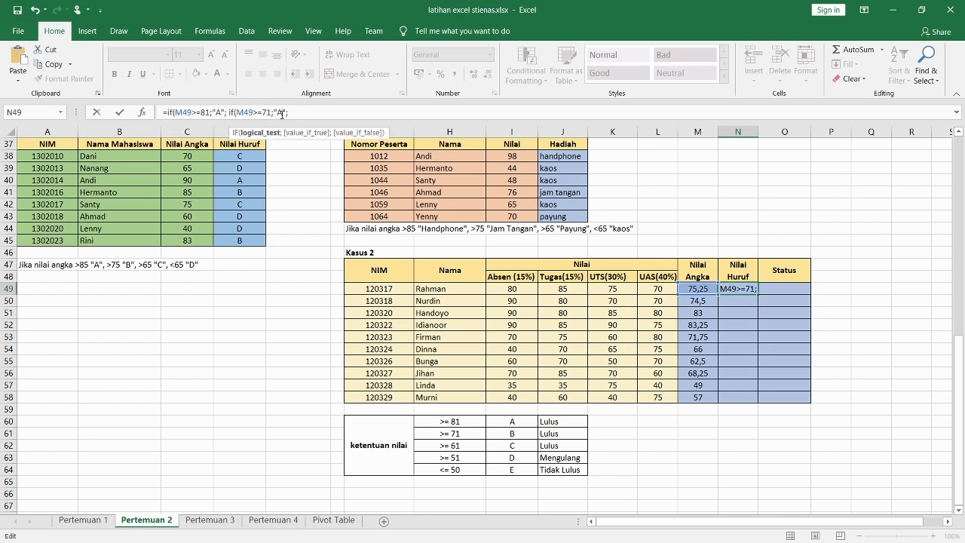
pyautogui.click(278, 111)
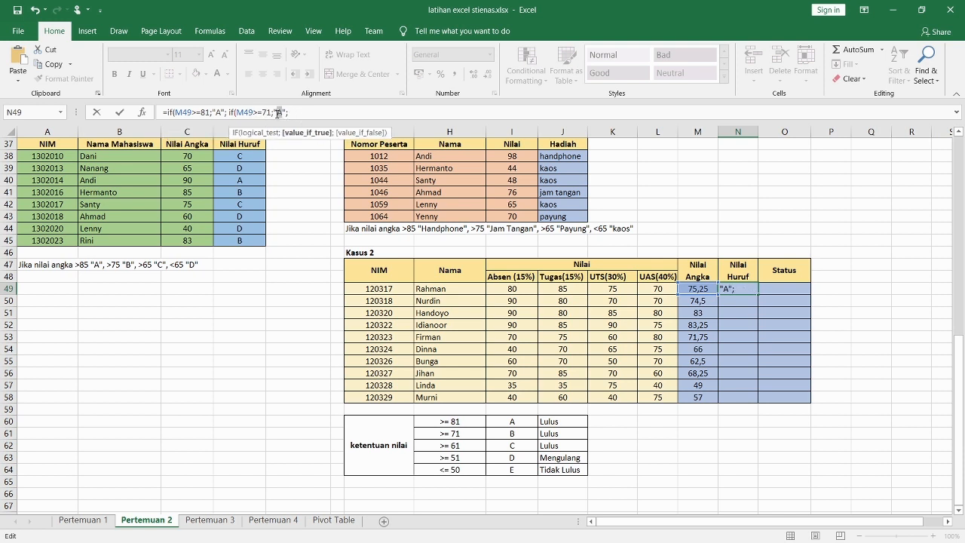
pyautogui.write('B')
# Step: Add a third copy of the IF condition to the N49 formula and change it to if(M49>=61;"C";
pyautogui.click(297, 113)
pyautogui.hotkey('ctrl', 'v')
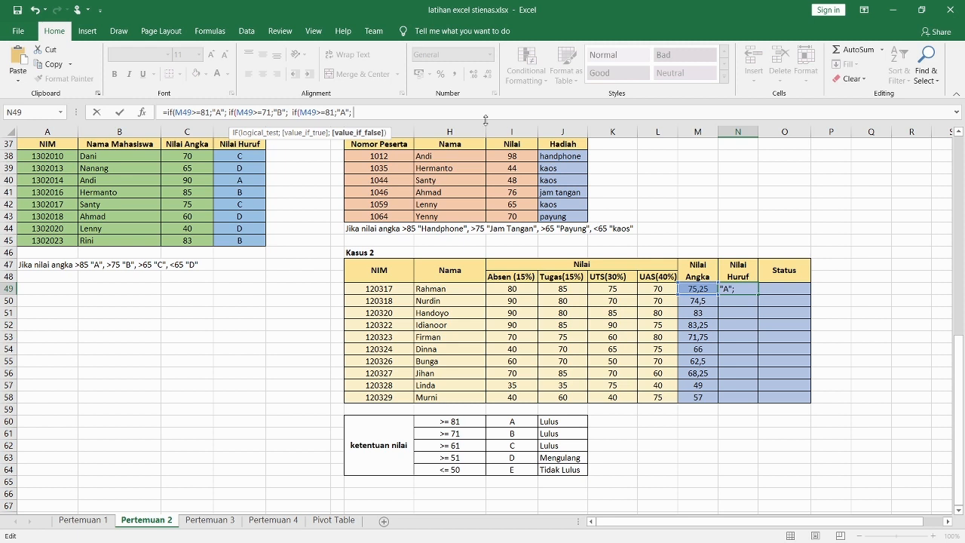
pyautogui.doubleClick(330, 112)
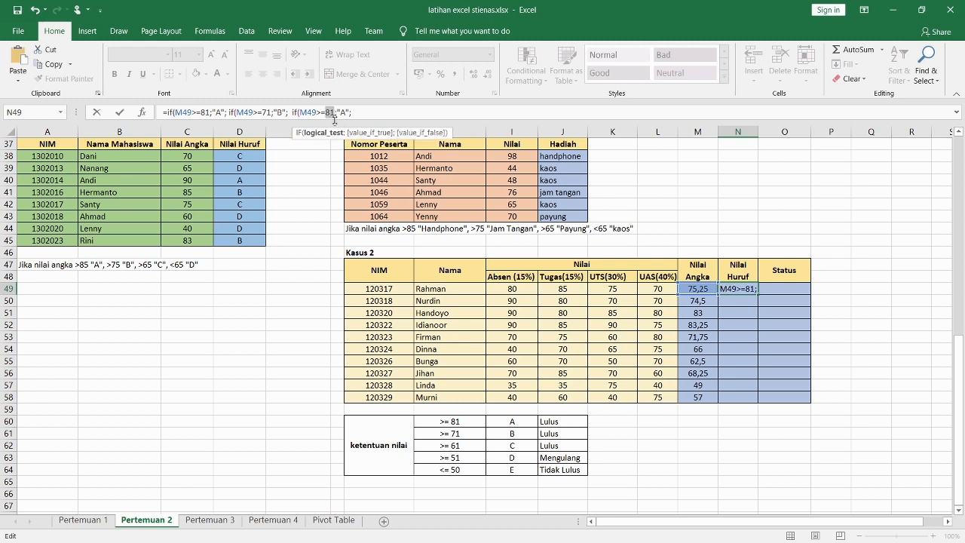
pyautogui.write('61')
pyautogui.press('Right')
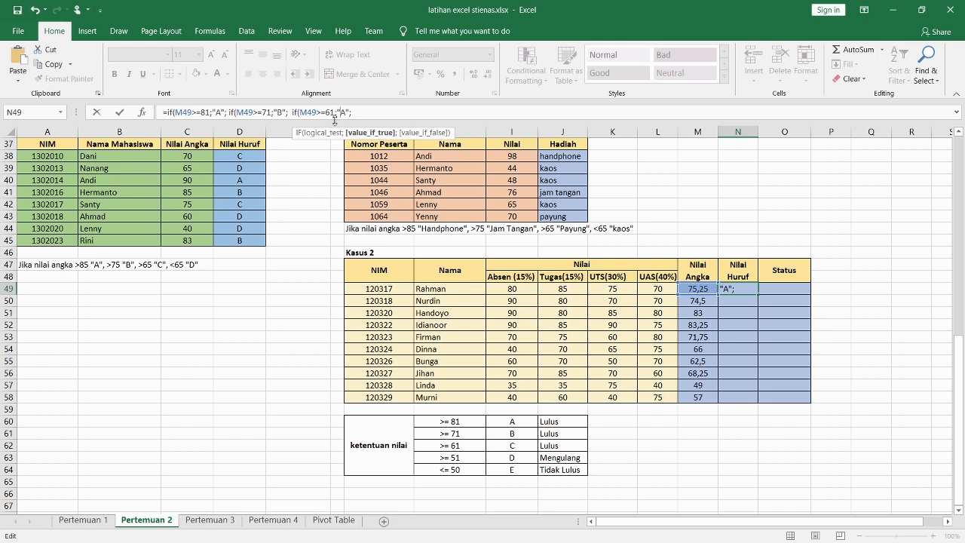
pyautogui.press('Delete')
pyautogui.write('C')
# Step: Add a fourth copy of the IF condition to the N49 formula and change it to if(M49>=51;"D";
pyautogui.click(360, 114)
pyautogui.hotkey('ctrl', 'v')
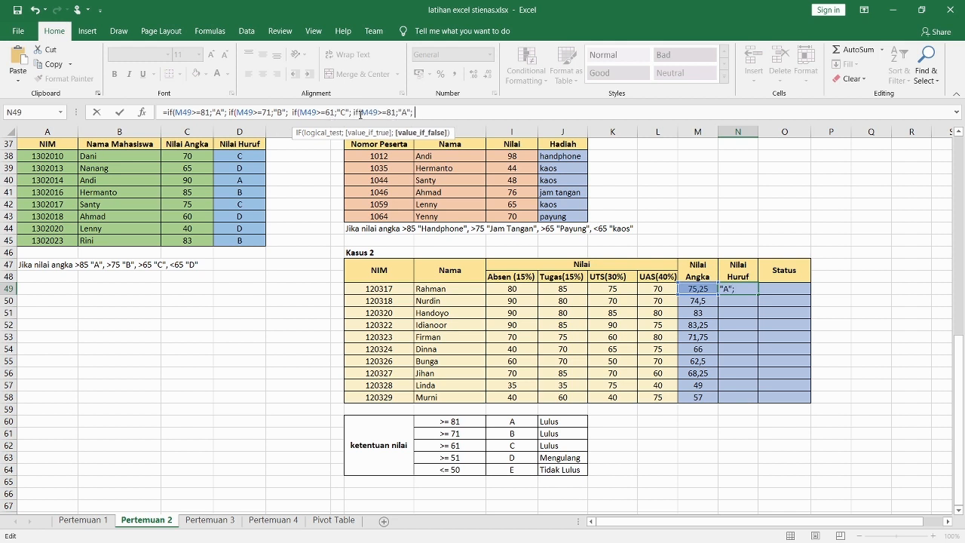
pyautogui.click(393, 112)
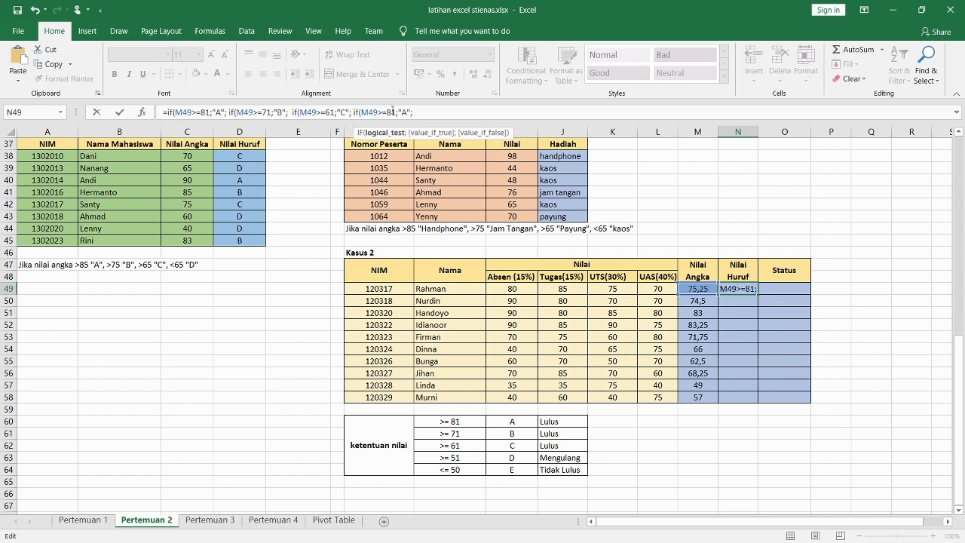
pyautogui.doubleClick(393, 111)
pyautogui.write('51')
pyautogui.click(406, 111)
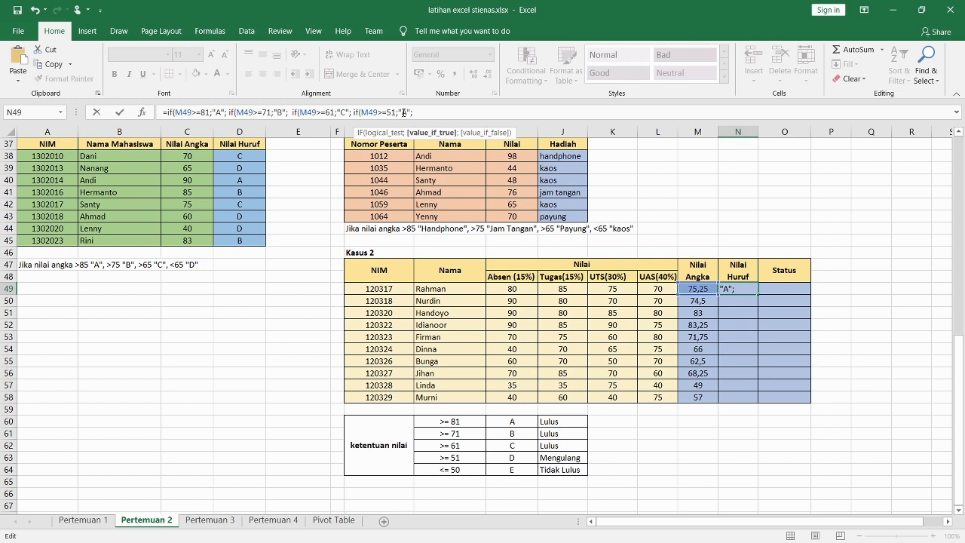
pyautogui.press('BackSpace')
pyautogui.write('D')
# Step: Complete the N49 formula with "E" as the final otherwise value and four closing parentheses, and enter it
pyautogui.press('Right')
pyautogui.press('Right')
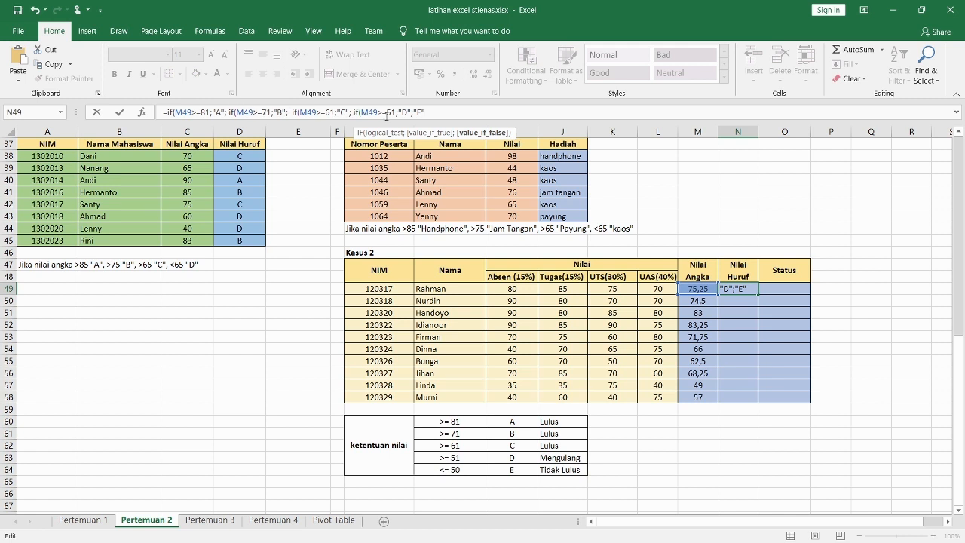
pyautogui.write('))))')
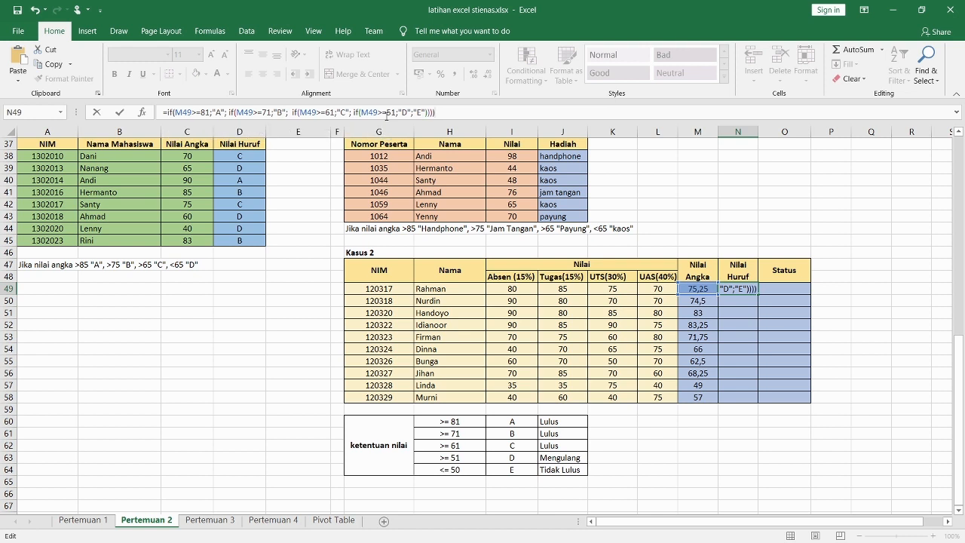
pyautogui.press('Return')
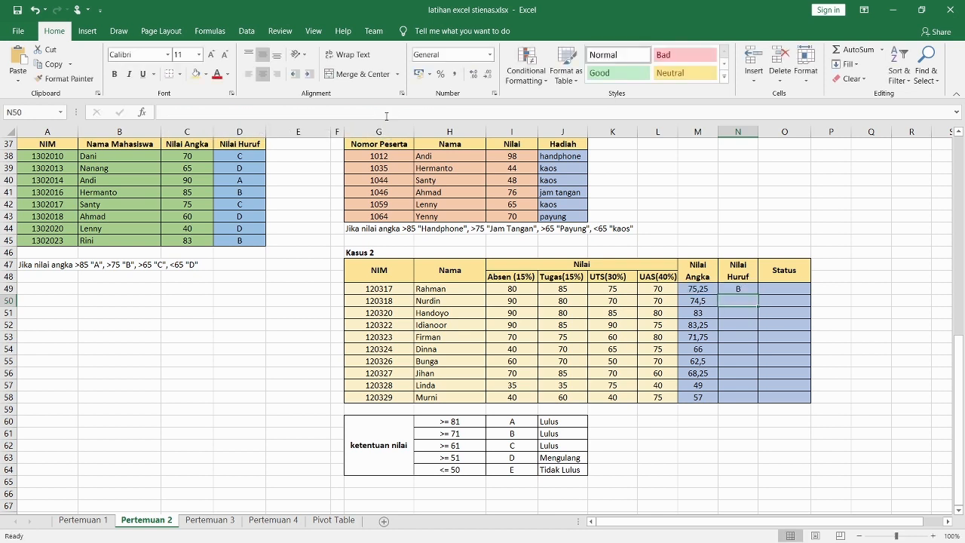
# Step: Fill the N49 formula down the Nilai Huruf column of Kasus 2 to N58
pyautogui.click(738, 291)
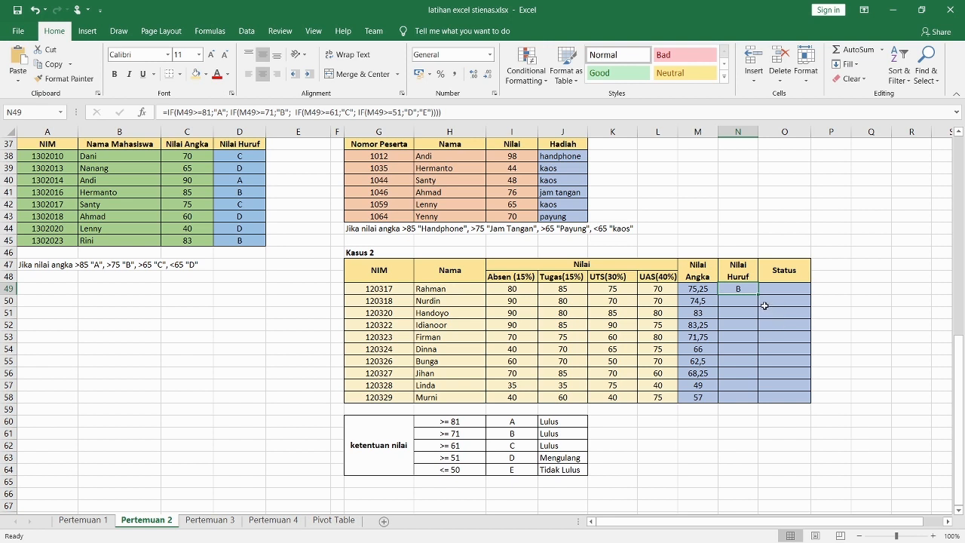
pyautogui.moveTo(758, 295); pyautogui.dragTo(761, 400)
pyautogui.click(743, 436)
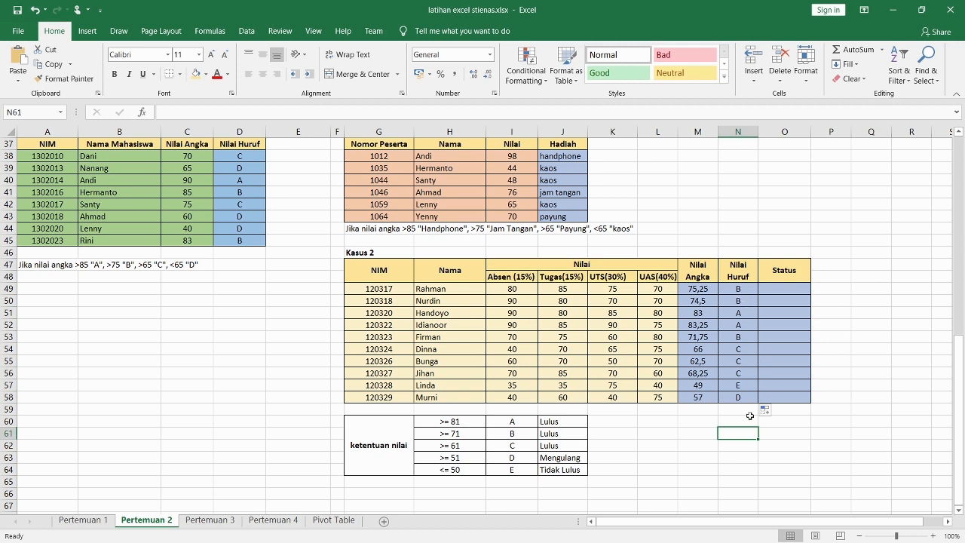
# Step: Start a formula with an equals sign in O49, the first Status cell of Kasus 2
pyautogui.click(737, 288)
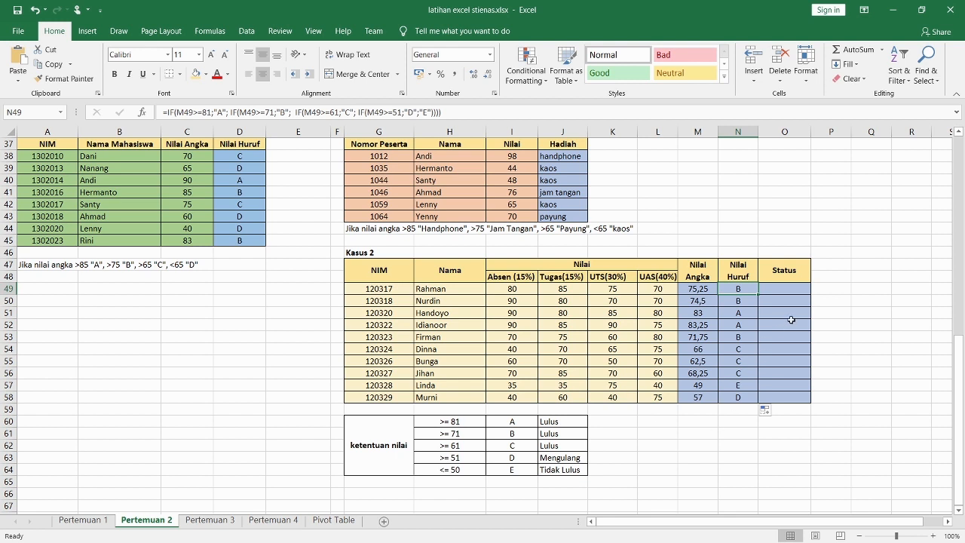
pyautogui.click(792, 293)
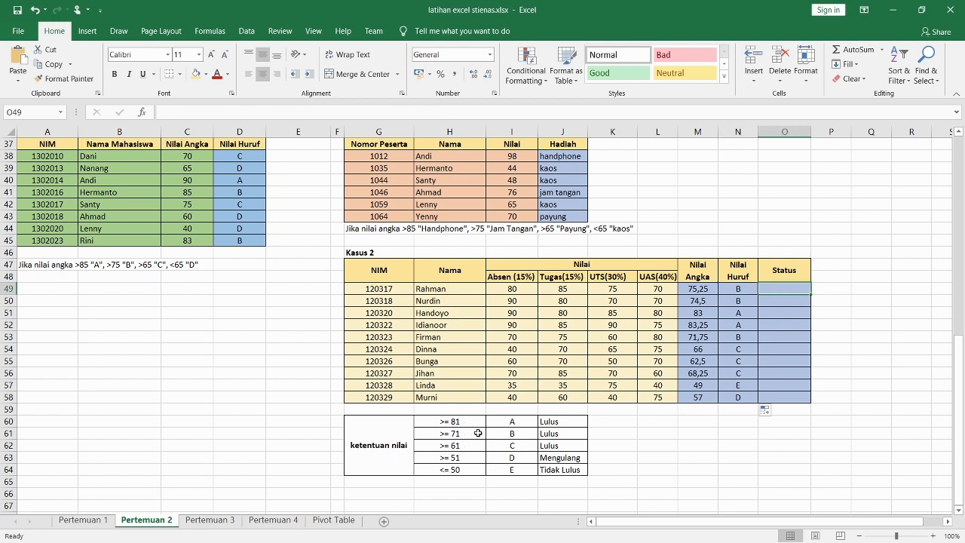
pyautogui.click(740, 289)
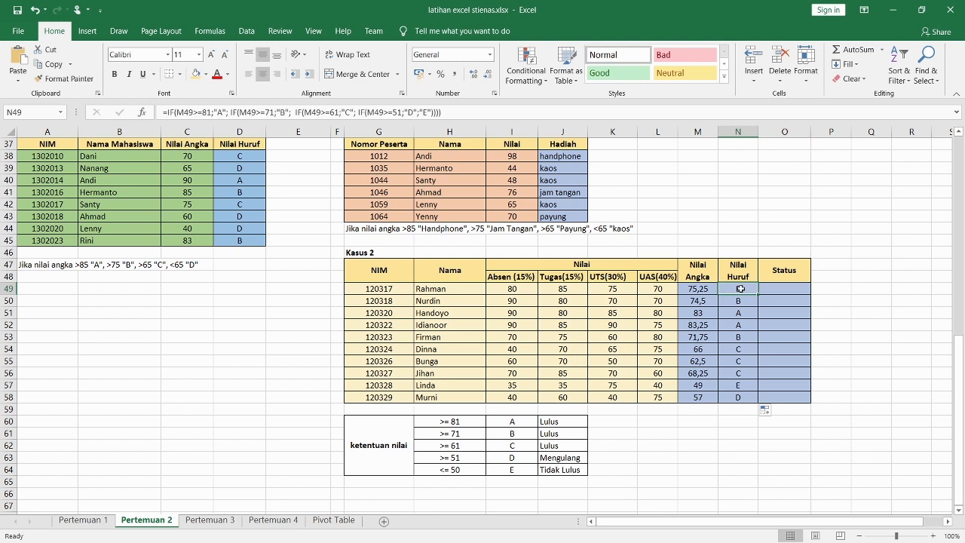
pyautogui.click(778, 287)
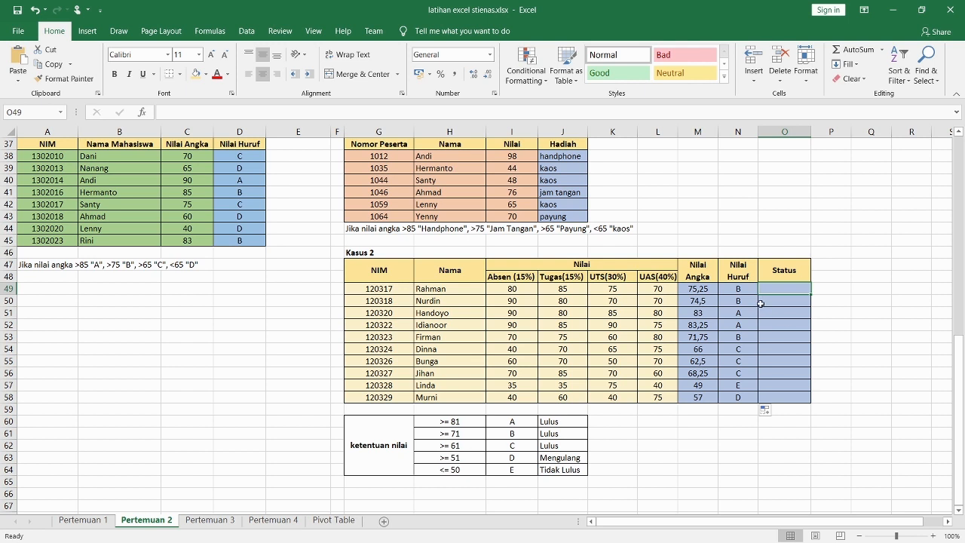
pyautogui.write('=')
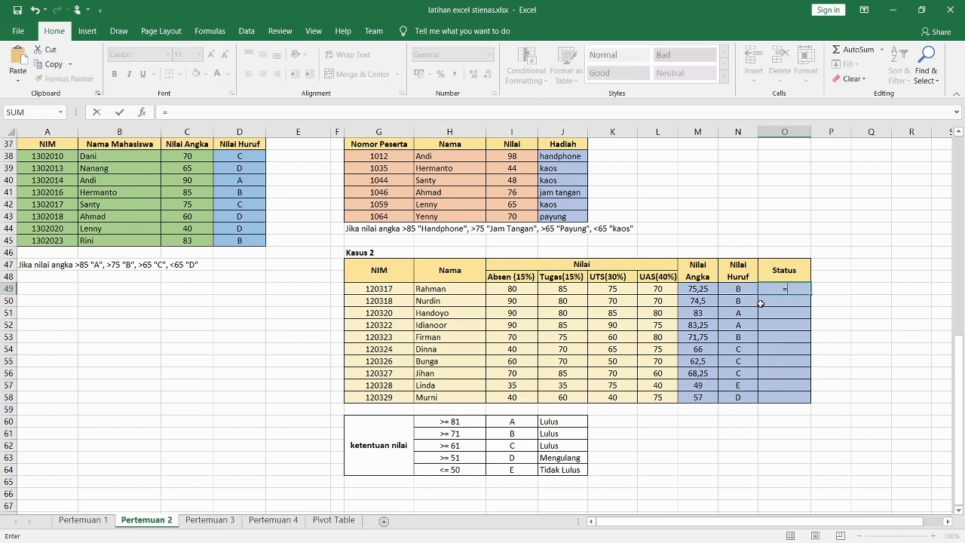
pyautogui.click(698, 288)
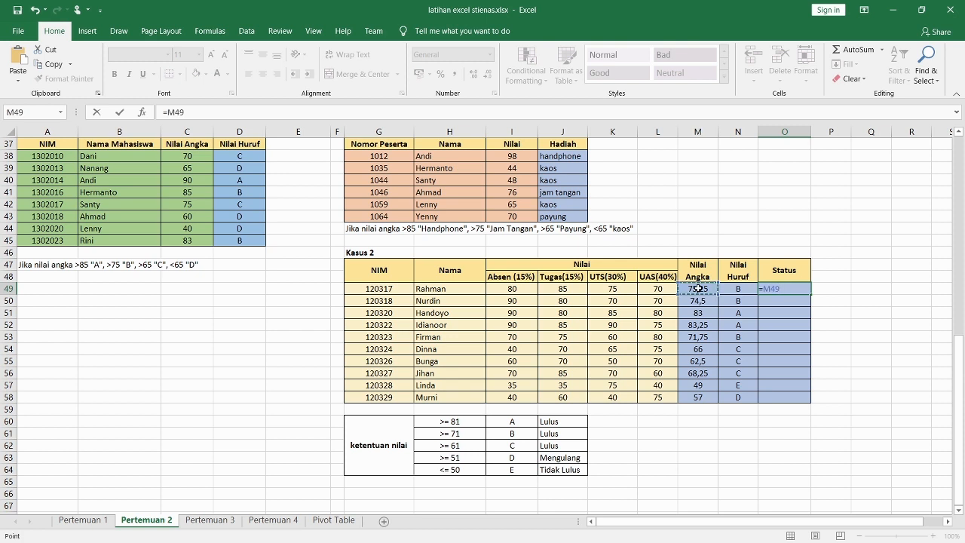
pyautogui.press('BackSpace')
pyautogui.press('BackSpace')
pyautogui.press('BackSpace')
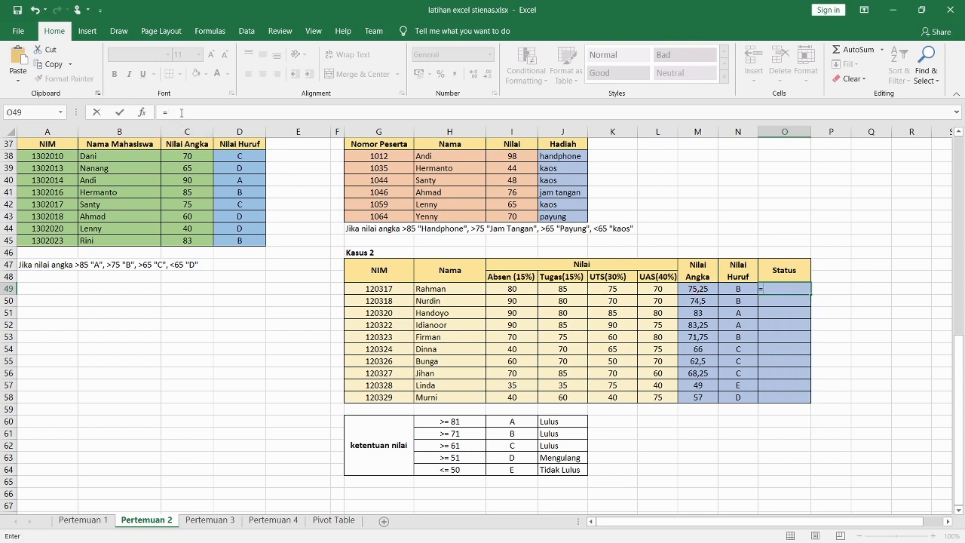
# Step: Enter the first condition of the Status formula in O49 as if(M49>=61;"Lulus";
pyautogui.click(181, 112)
pyautogui.write('if(')
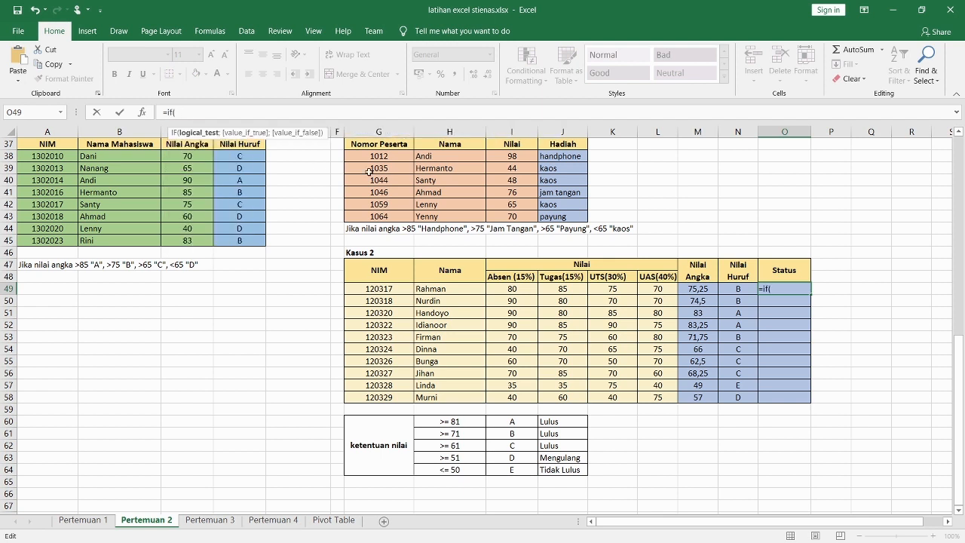
pyautogui.click(690, 289)
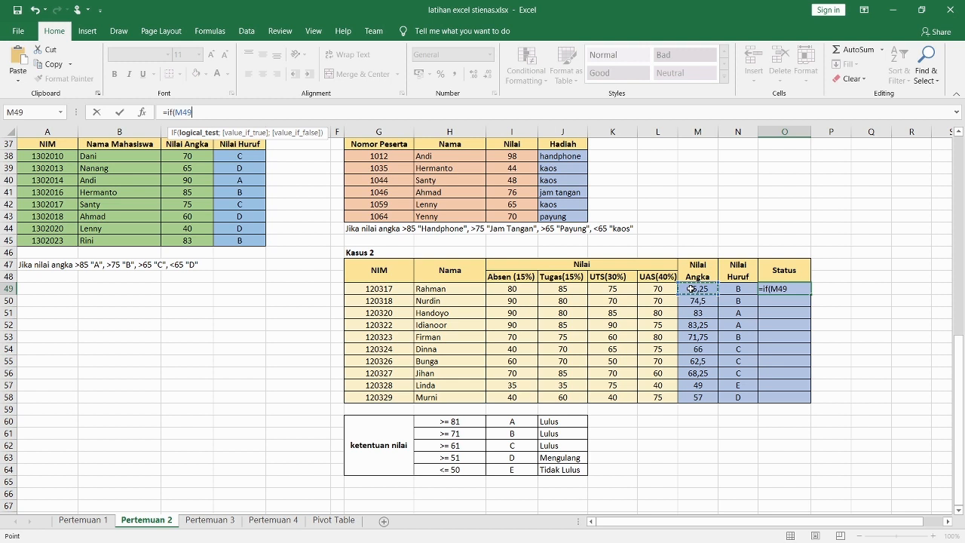
pyautogui.write('>=61;')
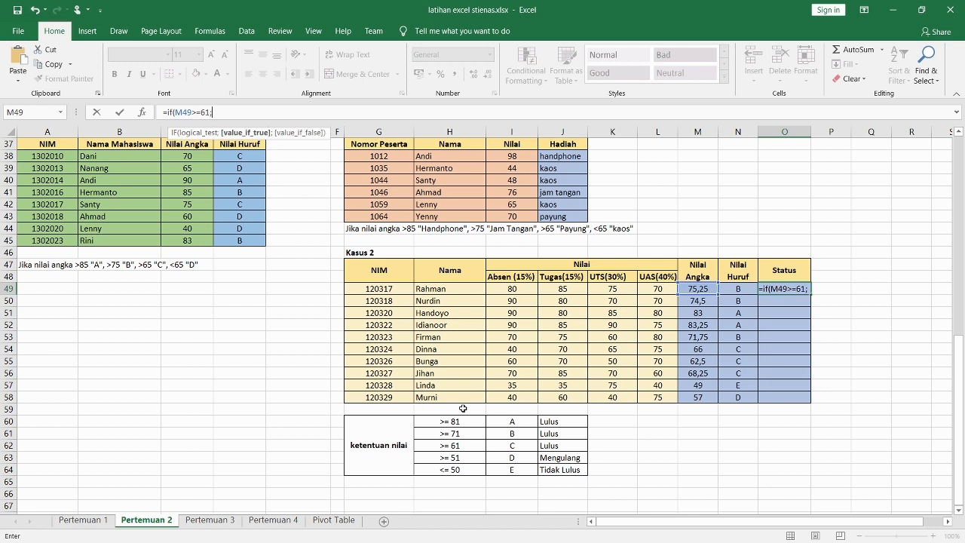
pyautogui.write('"')
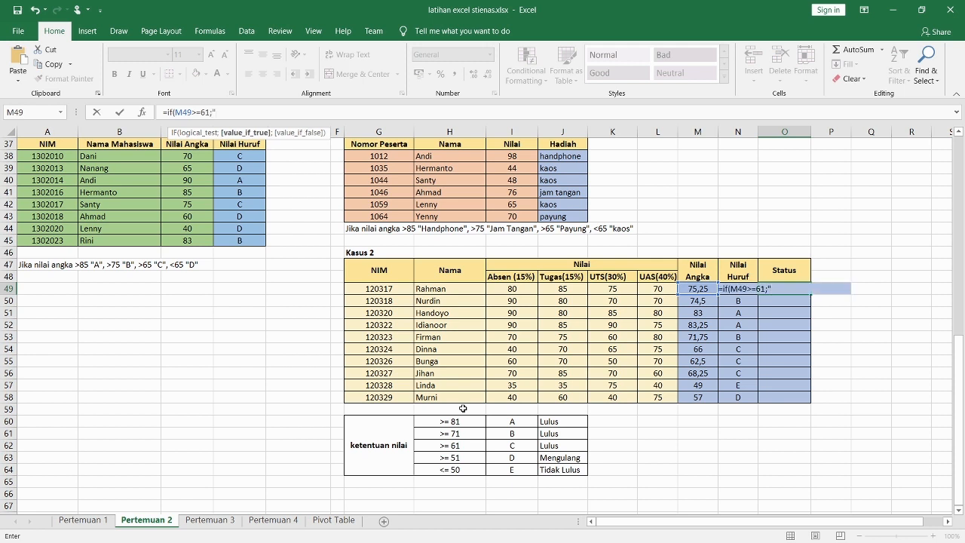
pyautogui.write('Lulus";')
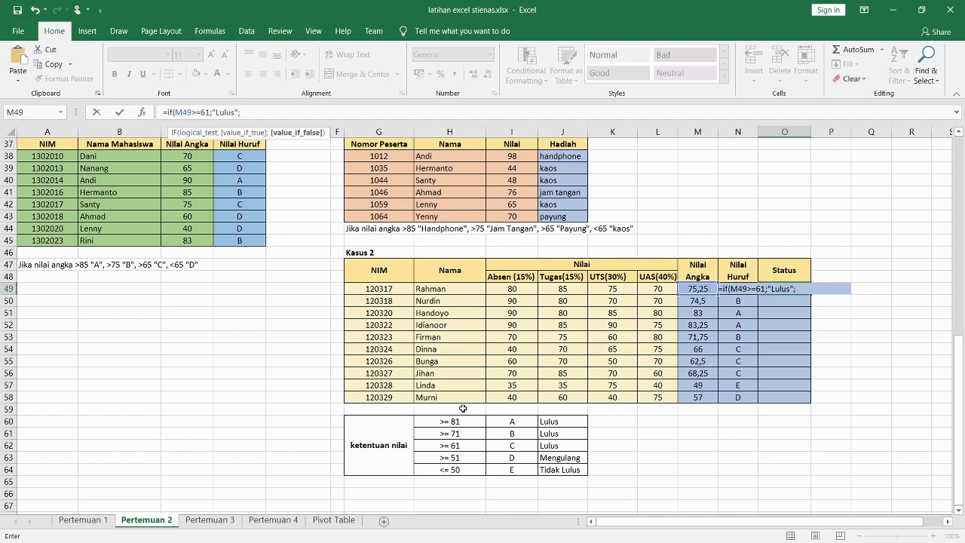
pyautogui.write(' N49:O49')
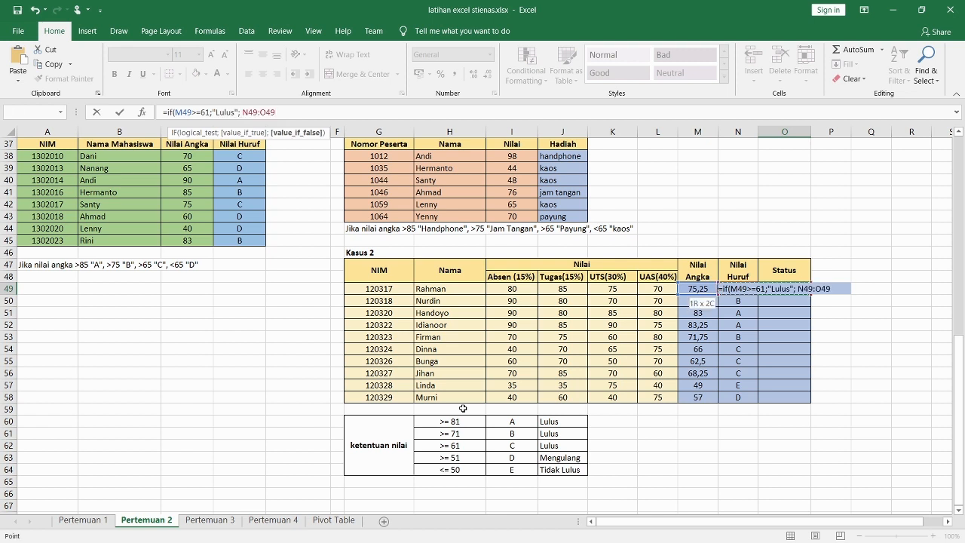
pyautogui.press('BackSpace')
pyautogui.press('BackSpace')
pyautogui.press('BackSpace')
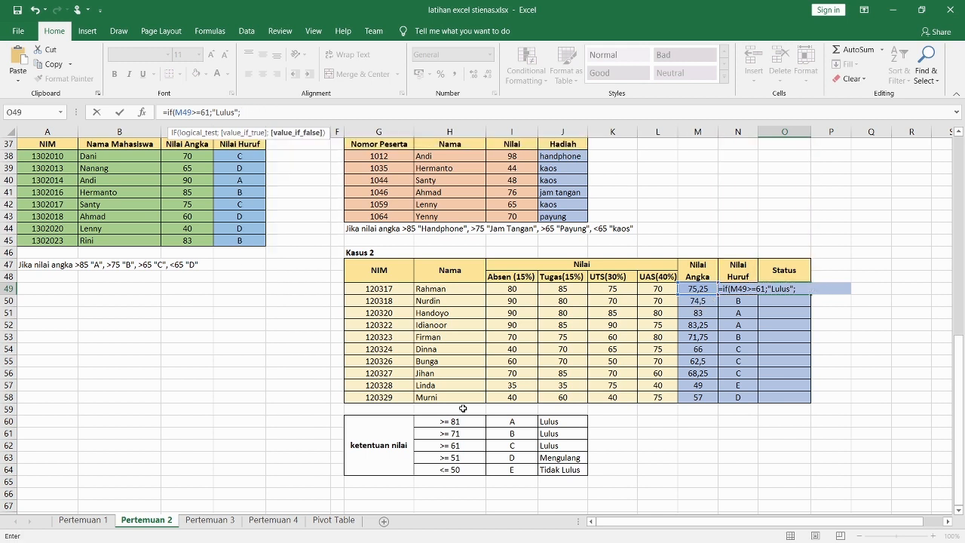
# Step: Duplicate the if(M49>=61;"Lulus"; condition at the end of the O49 formula
pyautogui.moveTo(168, 111); pyautogui.dragTo(246, 113)
pyautogui.hotkey('ctrl', 'c')
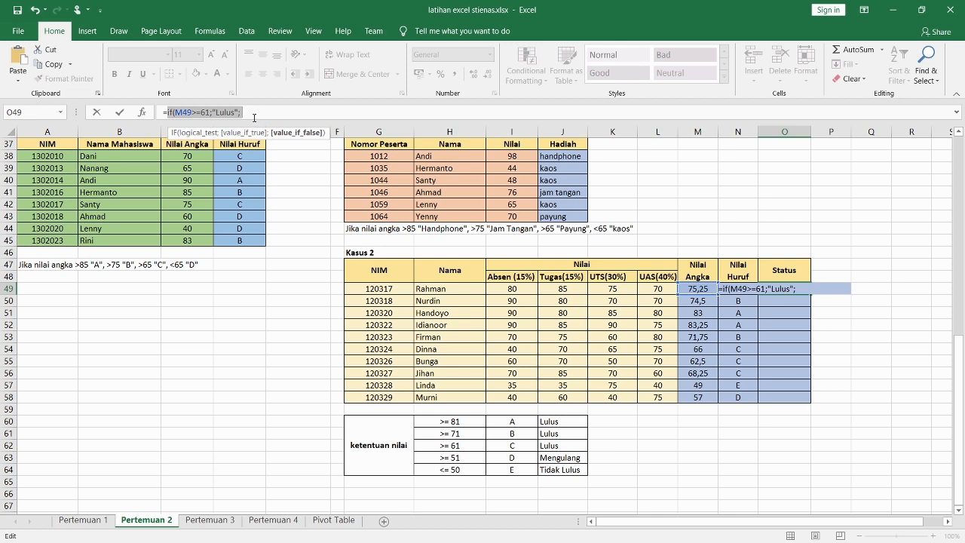
pyautogui.click(258, 112)
pyautogui.hotkey('ctrl', 'v')
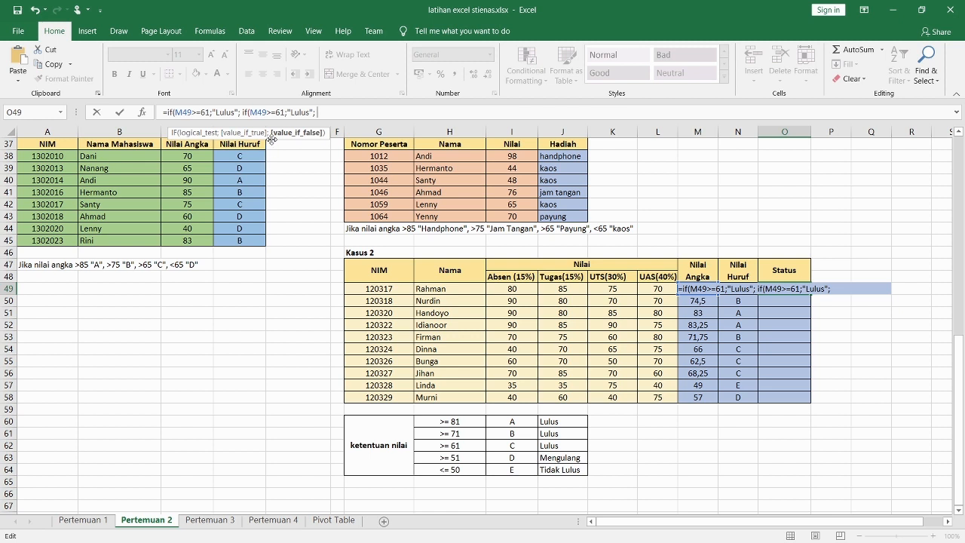
# Step: Change the duplicated condition in the O49 formula to if(M49>=51;"Mengulang";
pyautogui.click(279, 112)
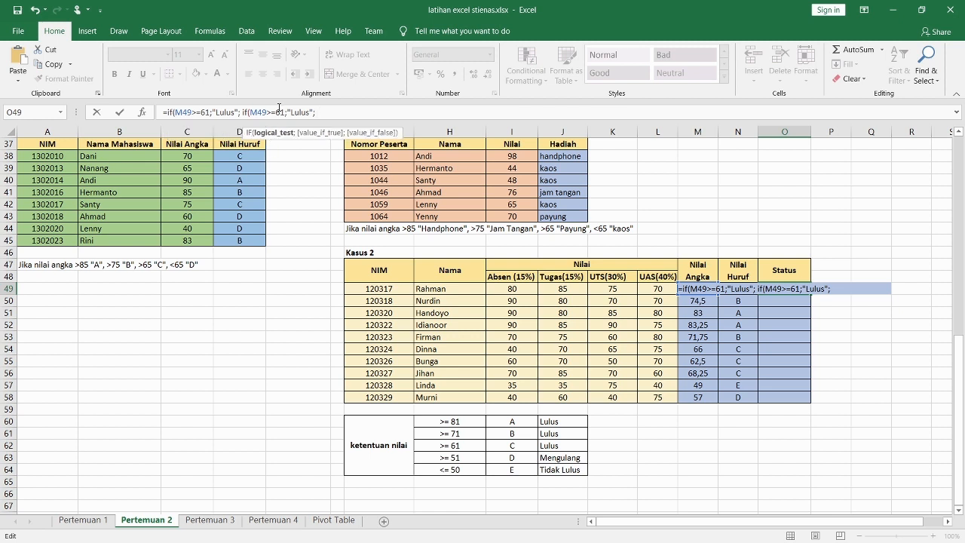
pyautogui.press('BackSpace')
pyautogui.write('5')
pyautogui.press('Right')
pyautogui.press('Right')
pyautogui.hotkey('shift', 'Right')
pyautogui.hotkey('shift', 'Right')
pyautogui.hotkey('shift', 'Right')
pyautogui.hotkey('shift', 'Right')
pyautogui.hotkey('shift', 'Right')
pyautogui.write('Mengulang')
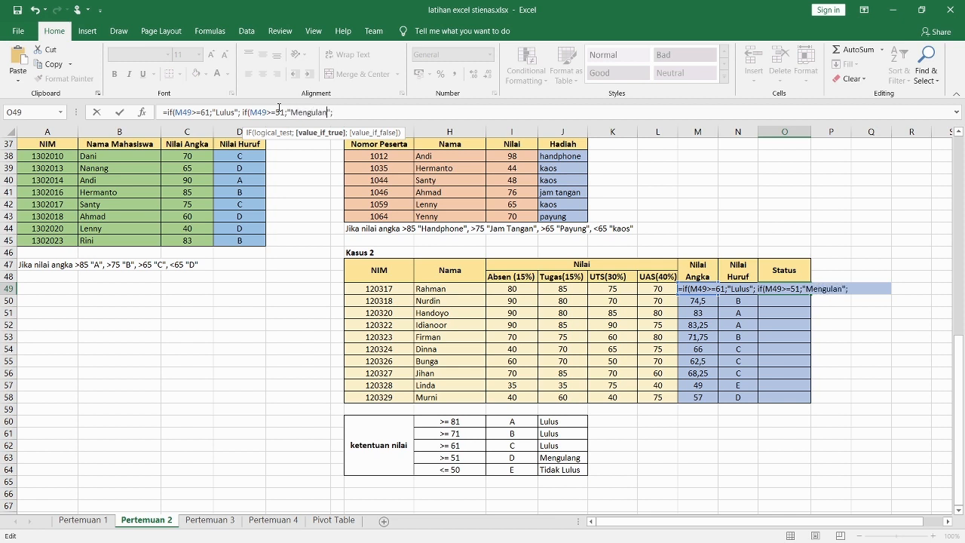
# Step: Complete the O49 formula with "Tidak Lulus" as the final otherwise value and two closing parentheses, and enter it
pyautogui.press('Right')
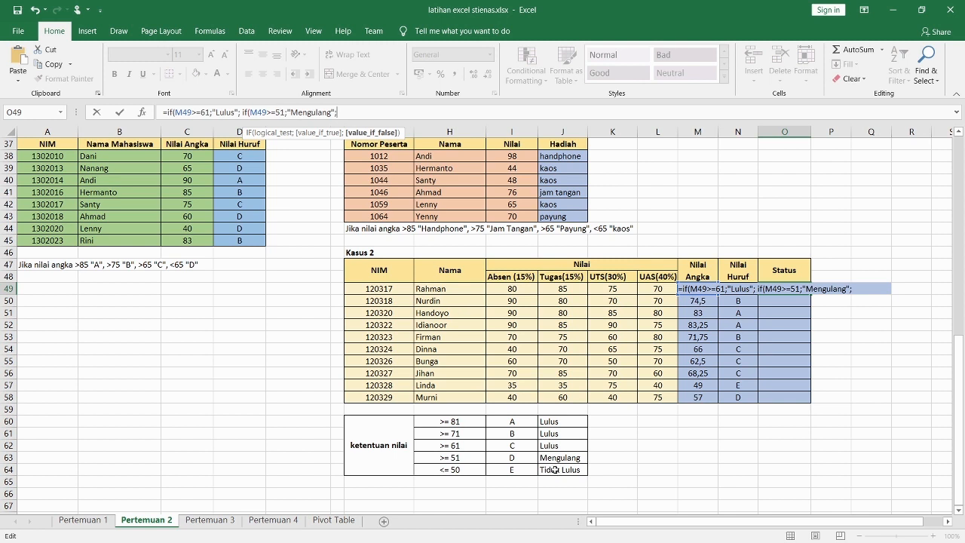
pyautogui.write('"Tidak Lulus')
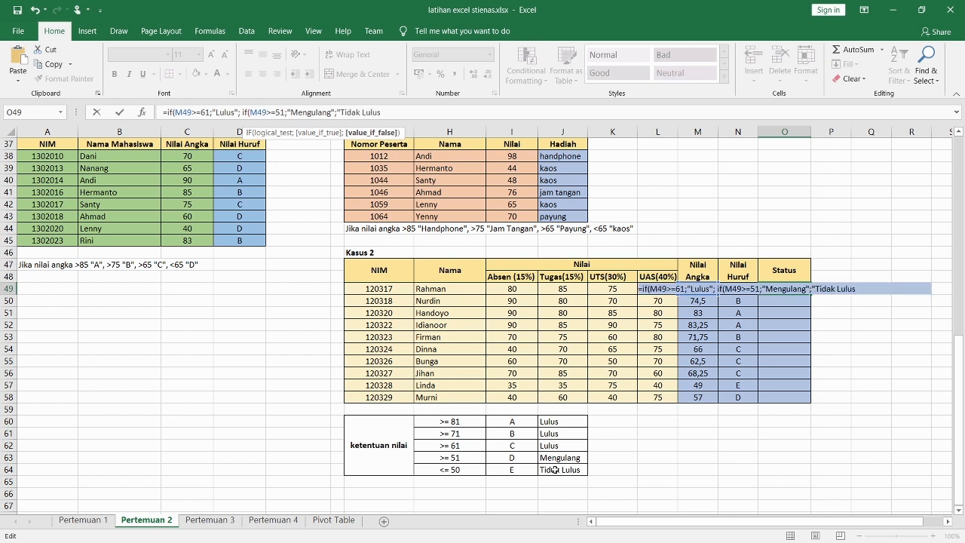
pyautogui.write('"')
pyautogui.write('))')
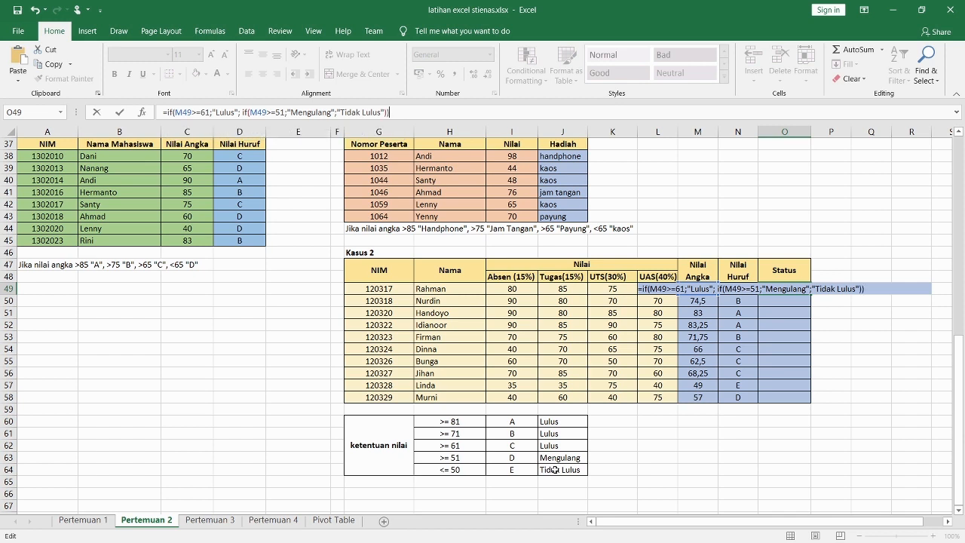
pyautogui.press('Return')
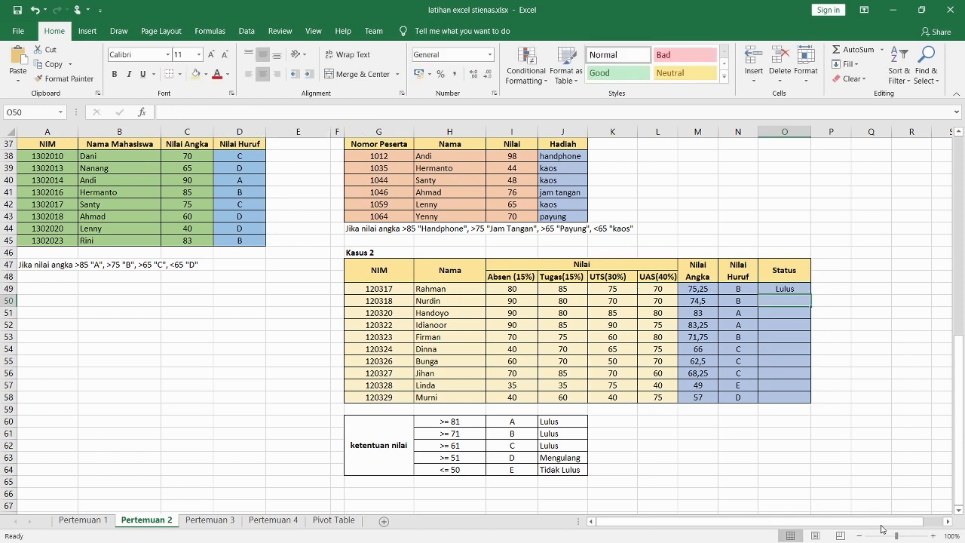
# Step: Fill the O49 formula down the Status column of Kasus 2 to O58
pyautogui.click(793, 287)
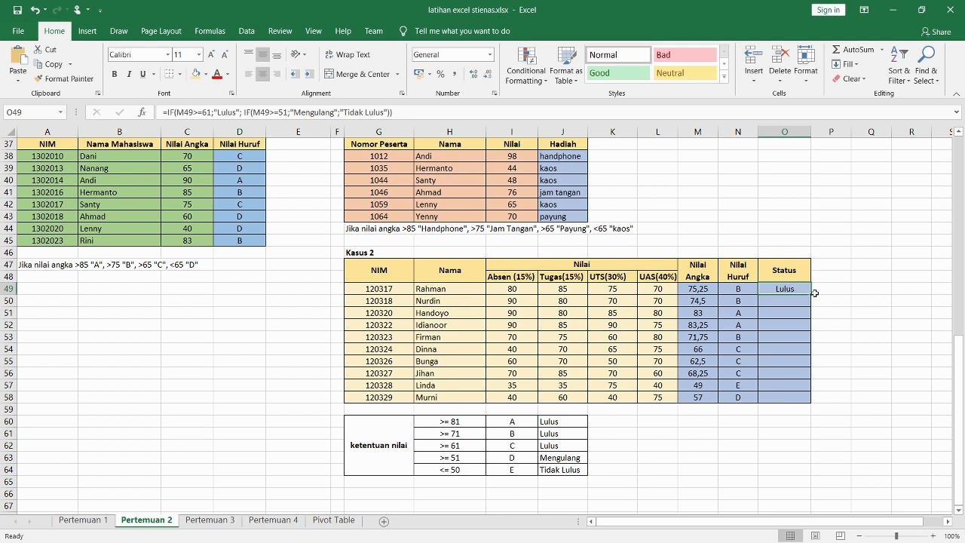
pyautogui.moveTo(810, 294); pyautogui.dragTo(812, 404)
pyautogui.click(830, 363)
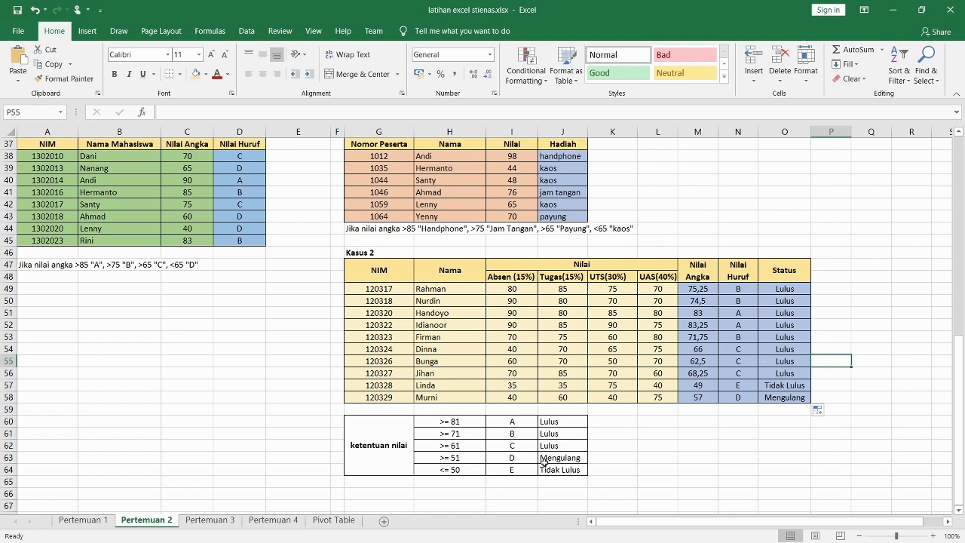
# Step: Review the nested-IF formulas in N49 and O49 against the ketentuan nilai table, and look back over the sheet up to Latihan 3
pyautogui.click(769, 288)
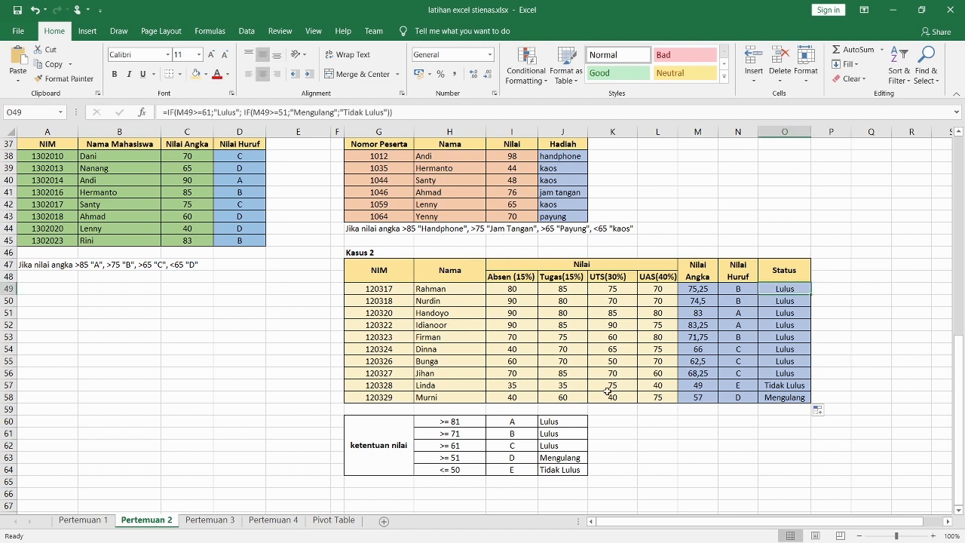
pyautogui.click(735, 290)
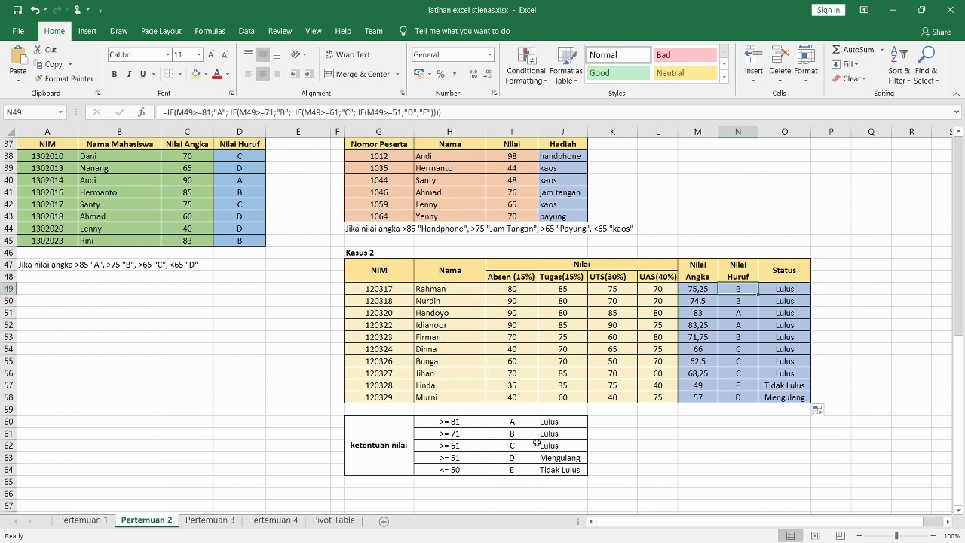
pyautogui.click(780, 290)
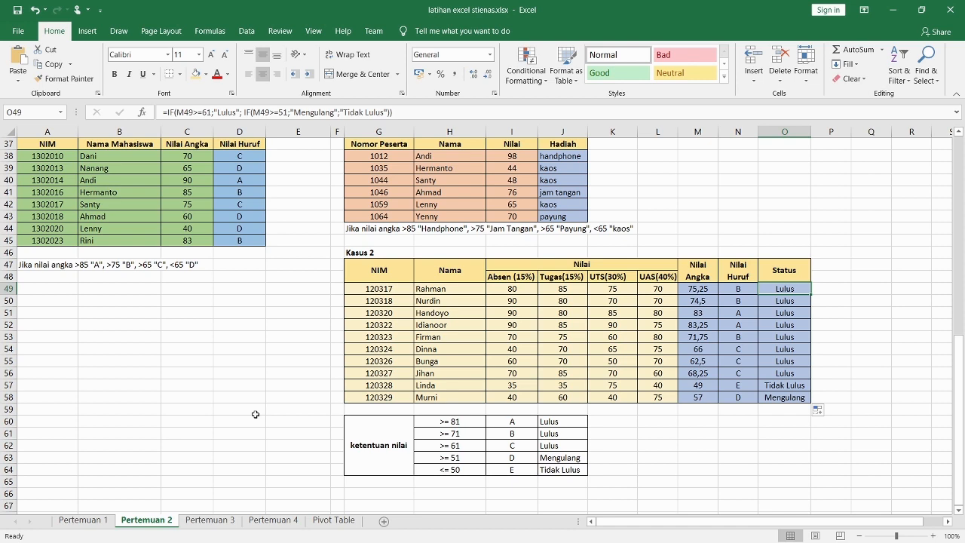
pyautogui.scroll(1, 257, 408)
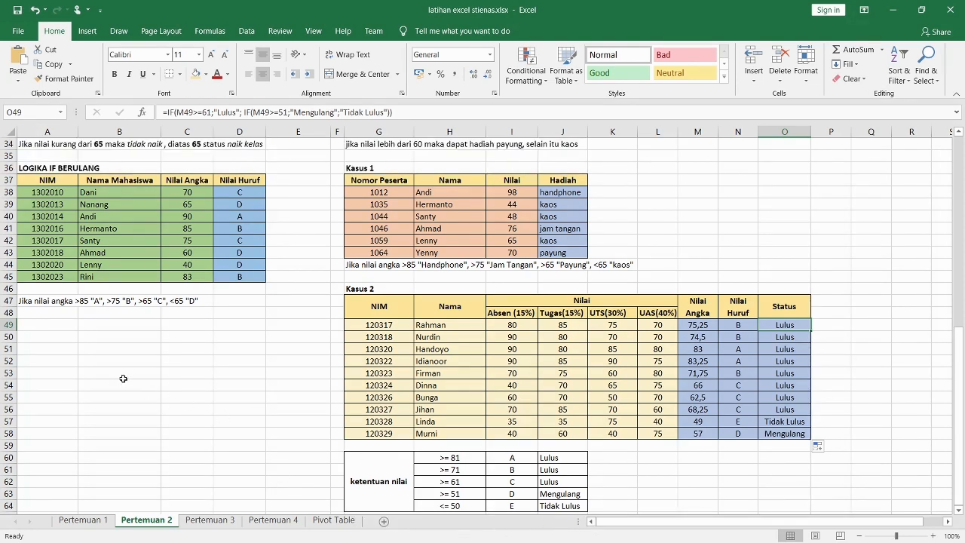
pyautogui.scroll(4, 123, 378)
pyautogui.scroll(7, 123, 378)
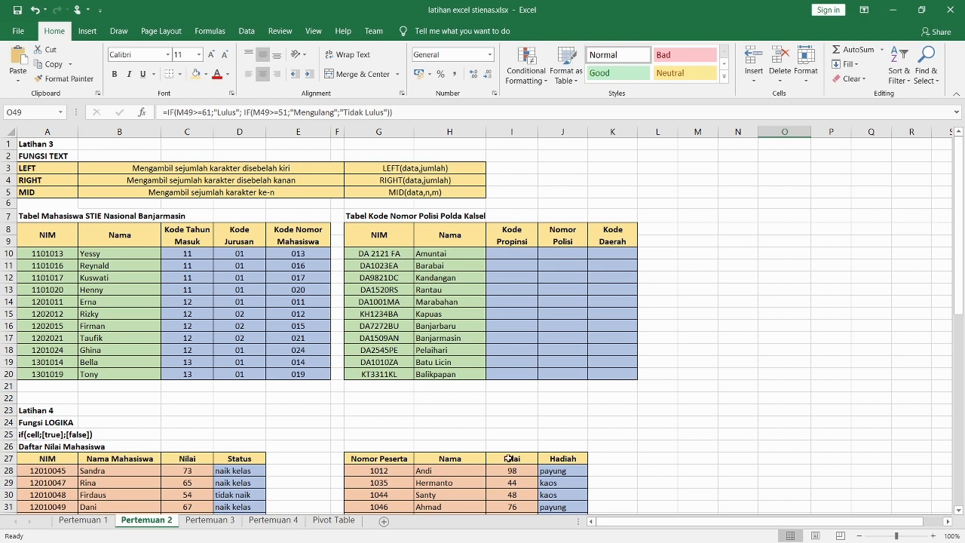
pyautogui.click(523, 533)
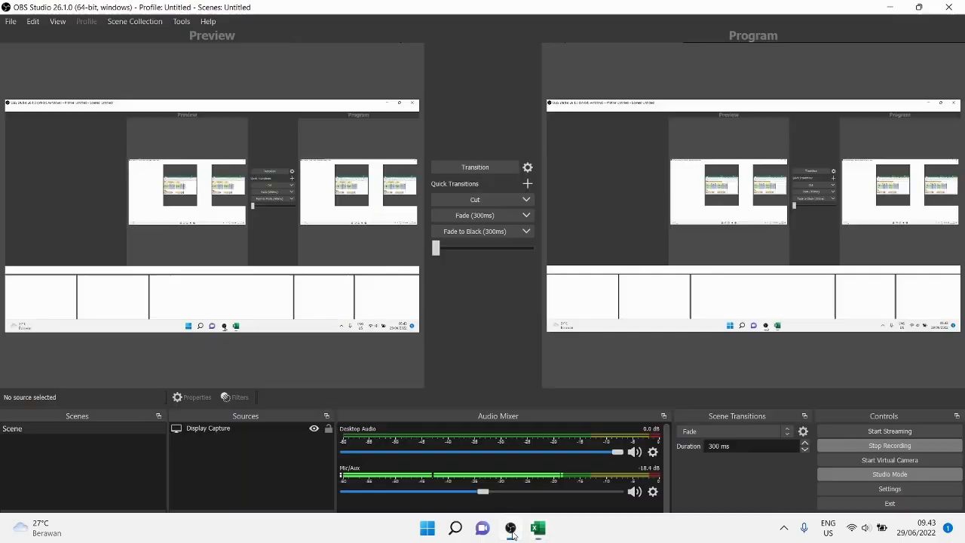